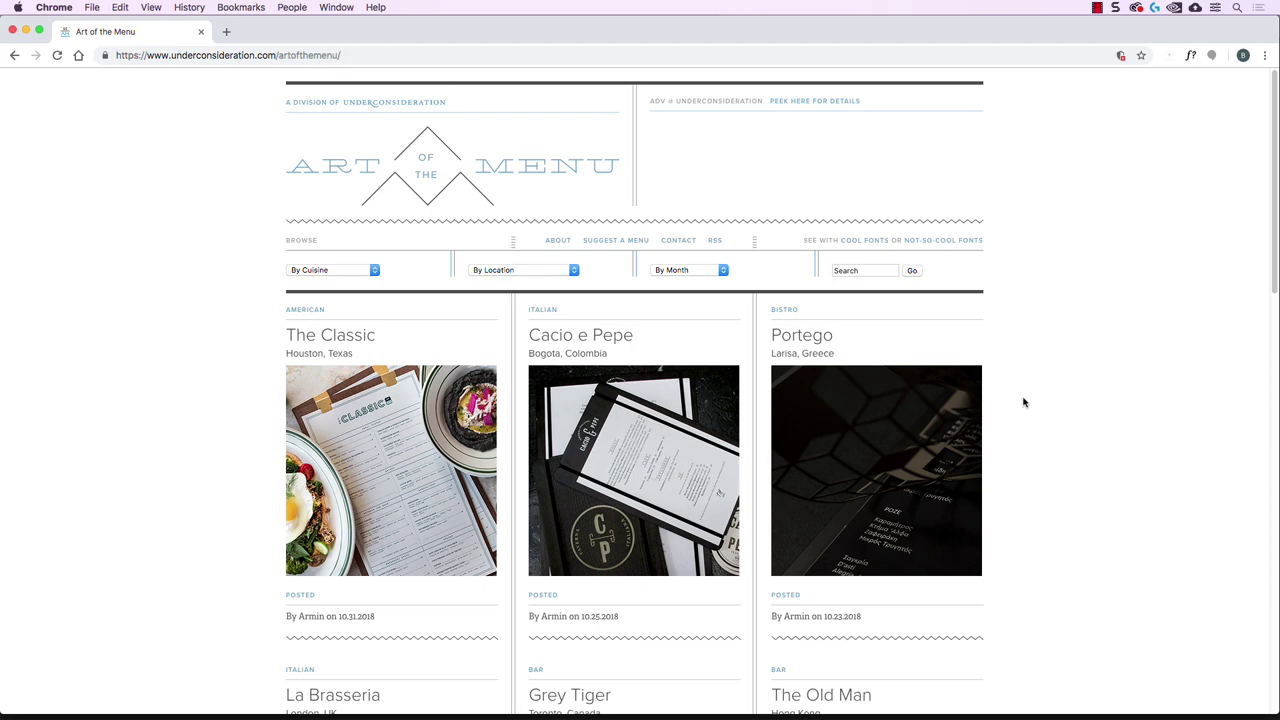
- Look through the menu designs posted on the first page of the Art of the Menu site
scroll(998, 429, "down", 10)
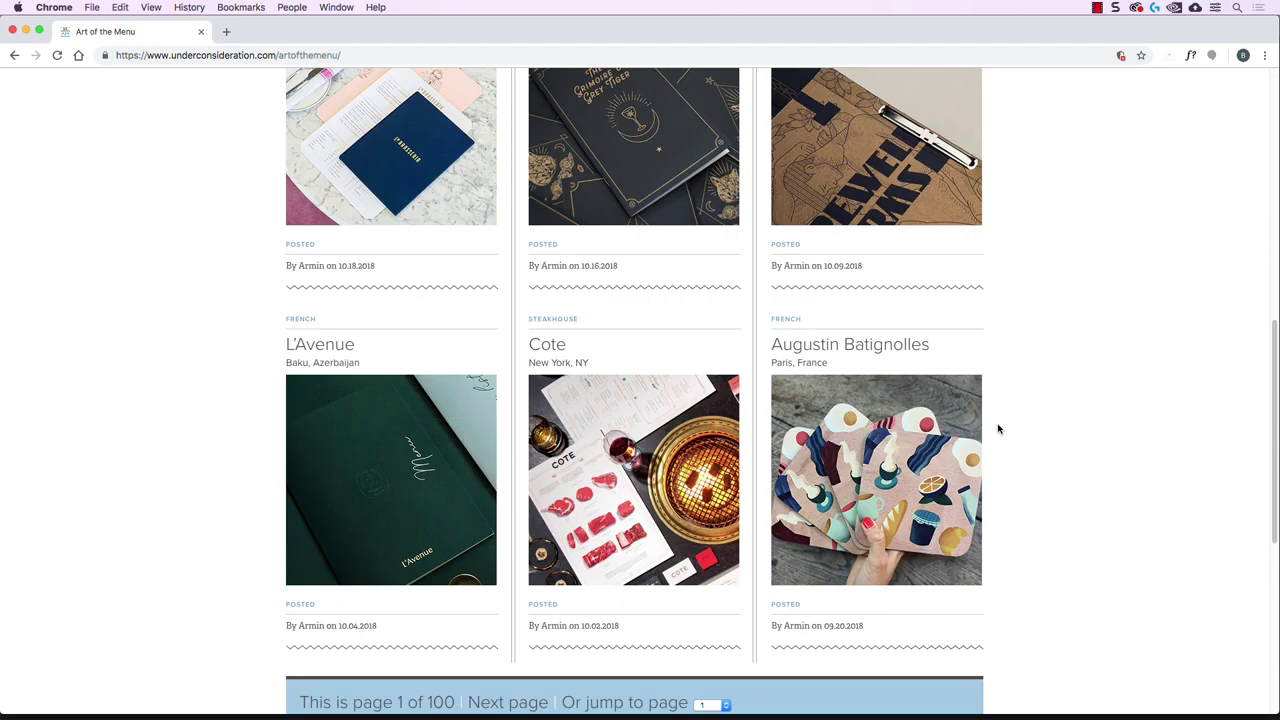
scroll(998, 429, "down", 5)
scroll(1013, 439, "up", 3)
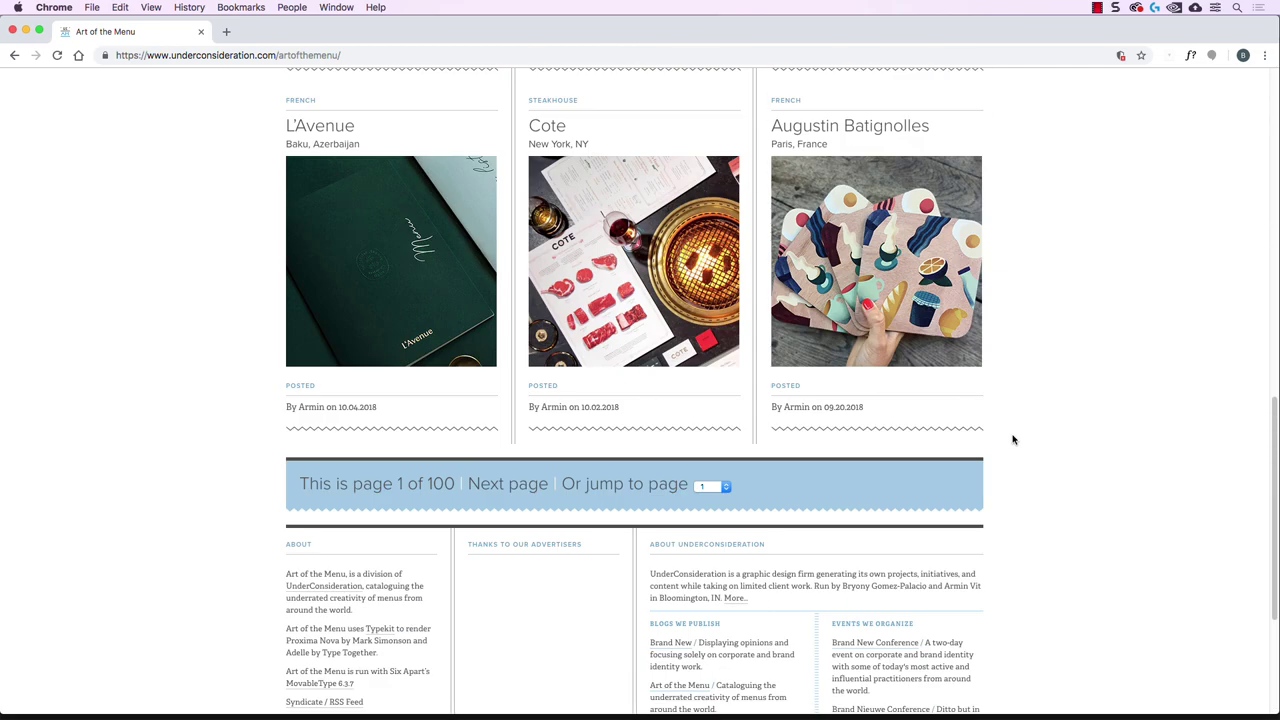
scroll(1010, 438, "up", 1)
scroll(940, 386, "up", 3)
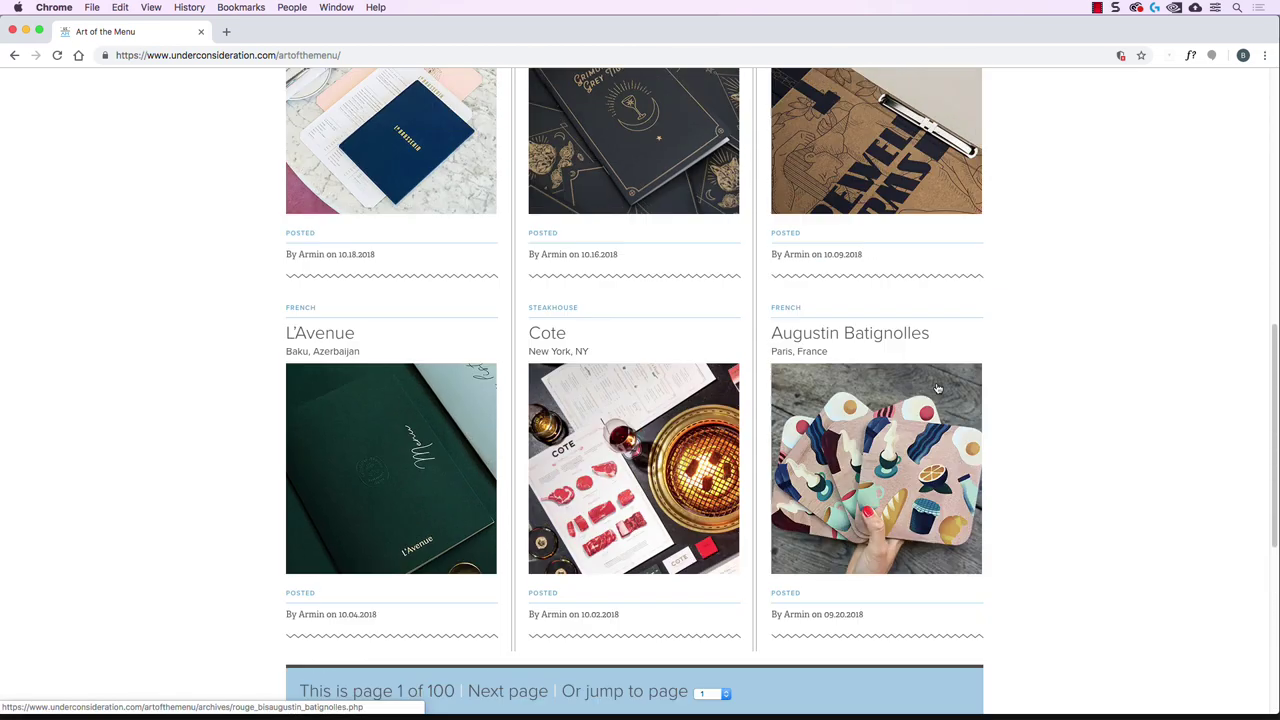
scroll(920, 390, "up", 2)
scroll(453, 291, "up", 2)
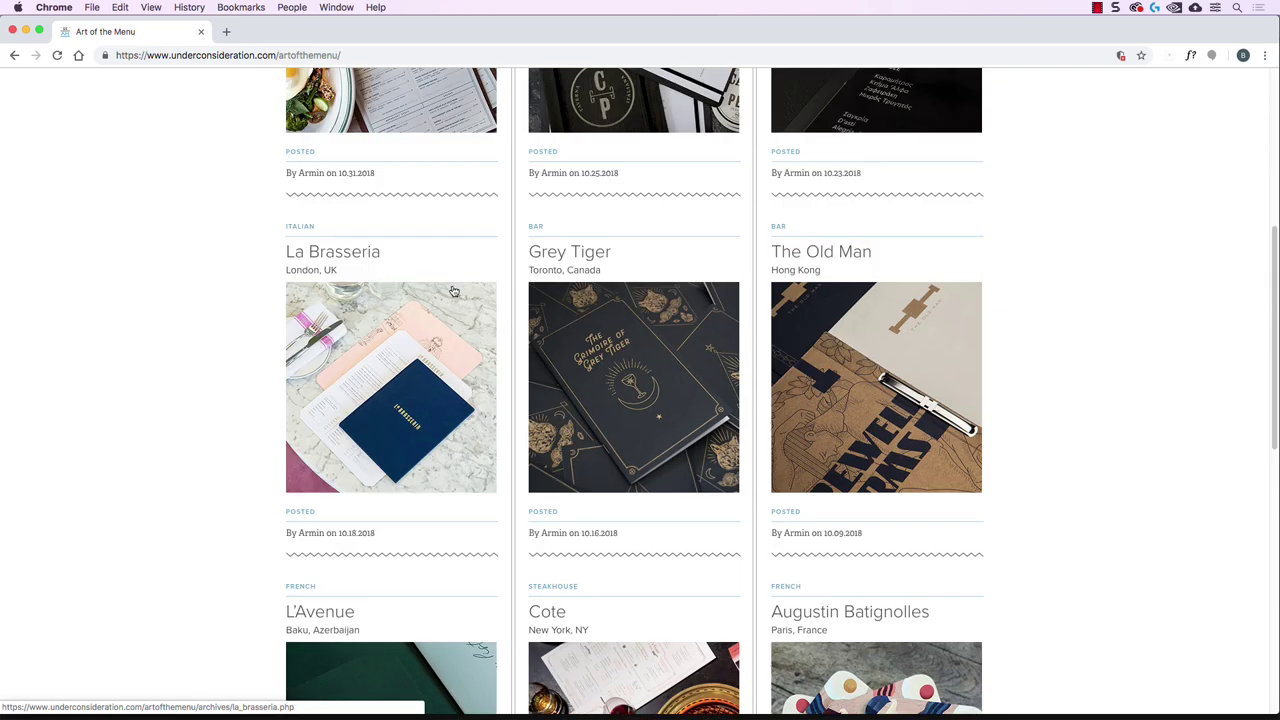
scroll(453, 291, "up", 2)
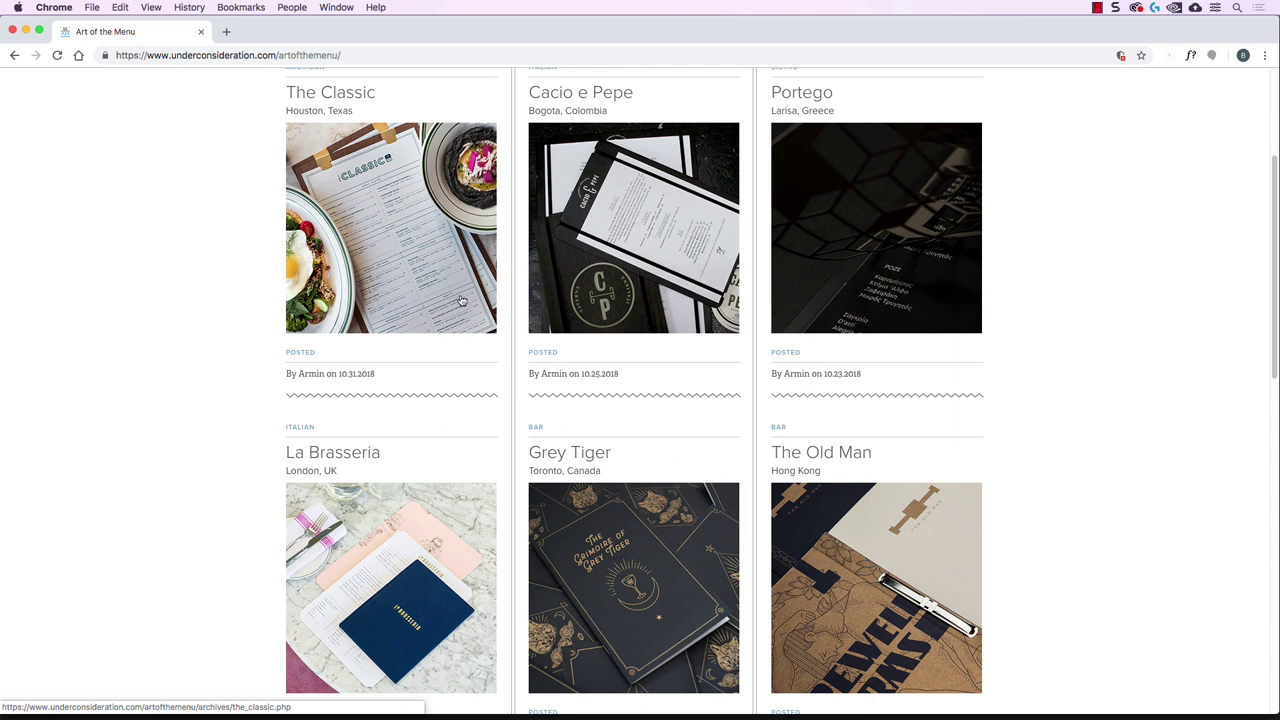
scroll(461, 300, "up", 1)
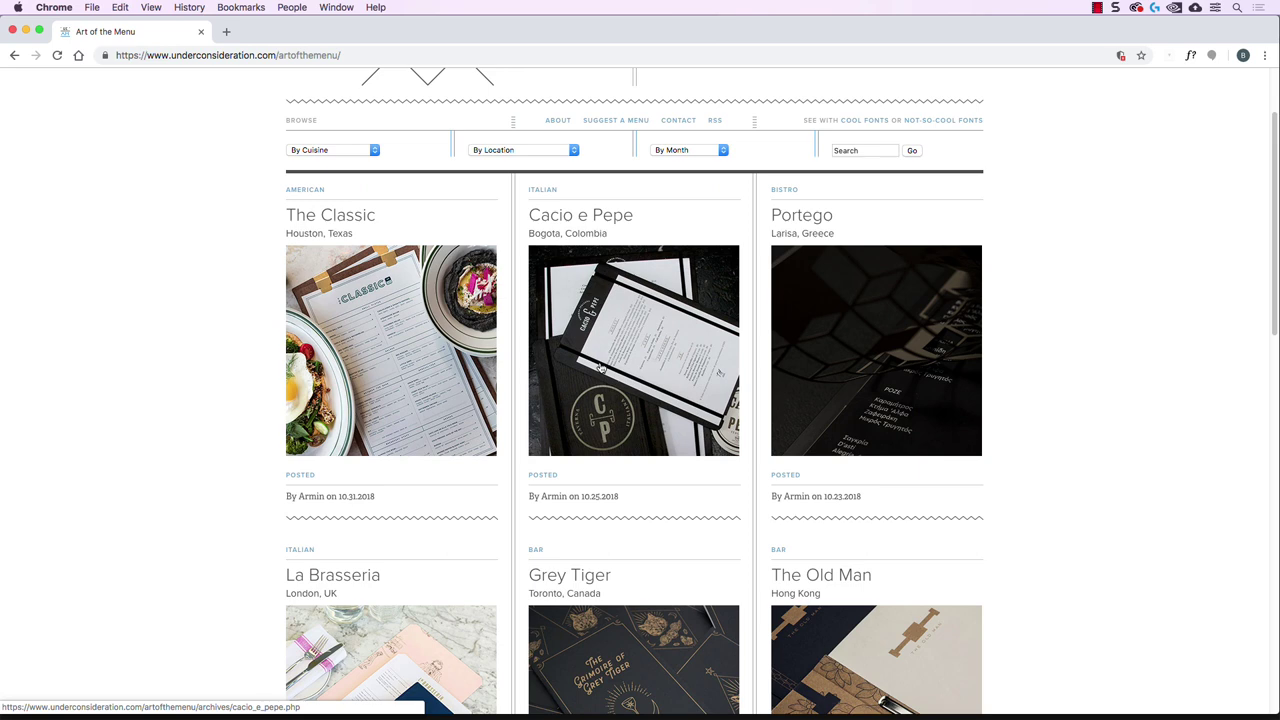
scroll(601, 368, "up", 1)
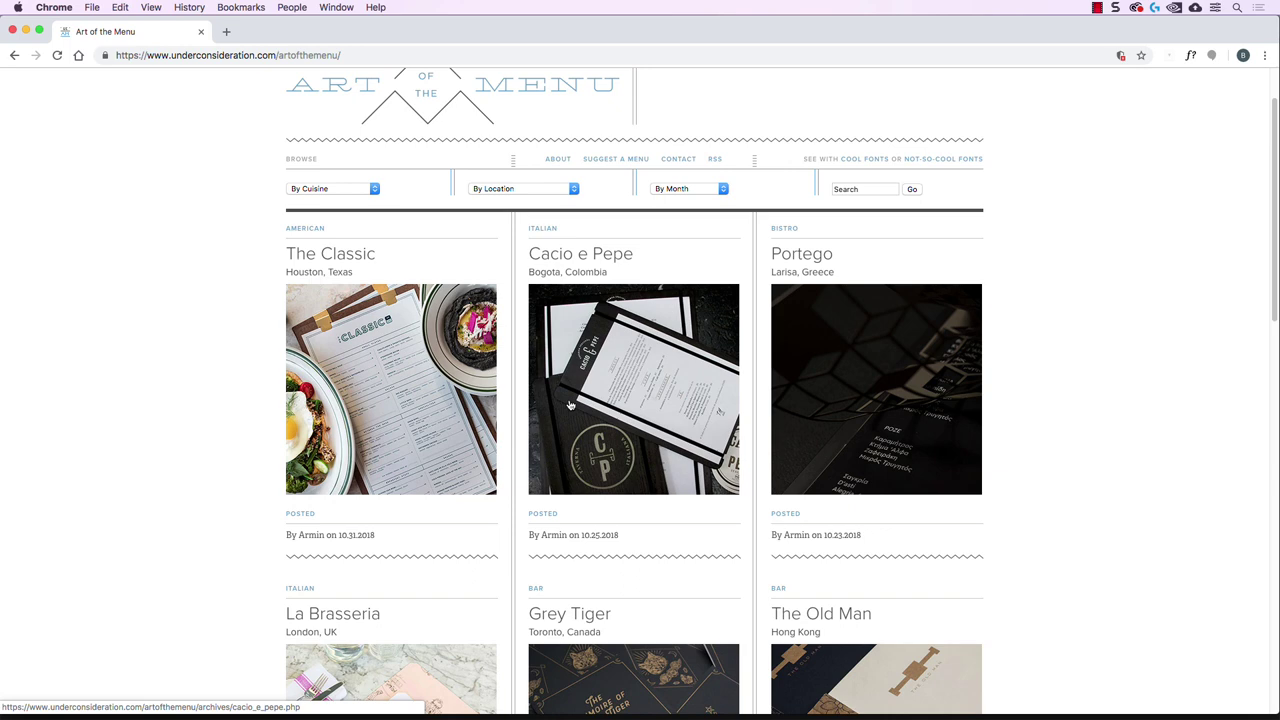
scroll(570, 405, "down", 1)
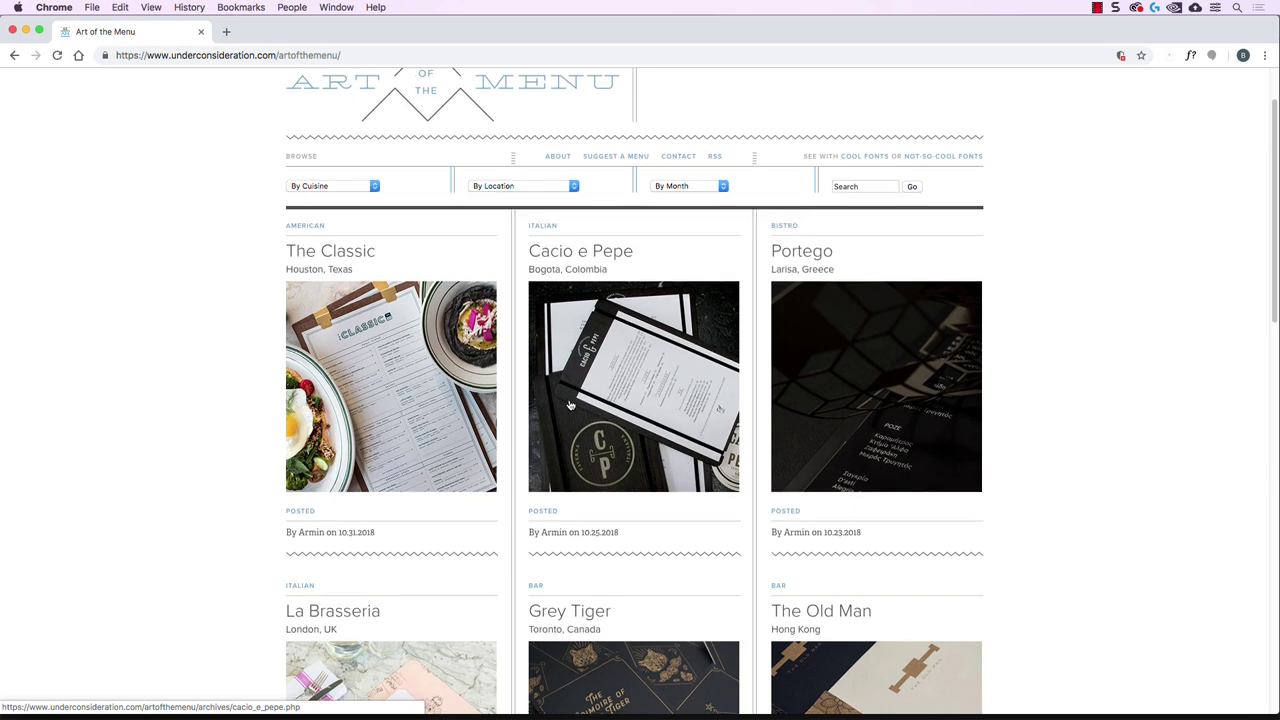
- Open the entry for The Classic in Houston and examine its photo and full menu layout
left_click(368, 322)
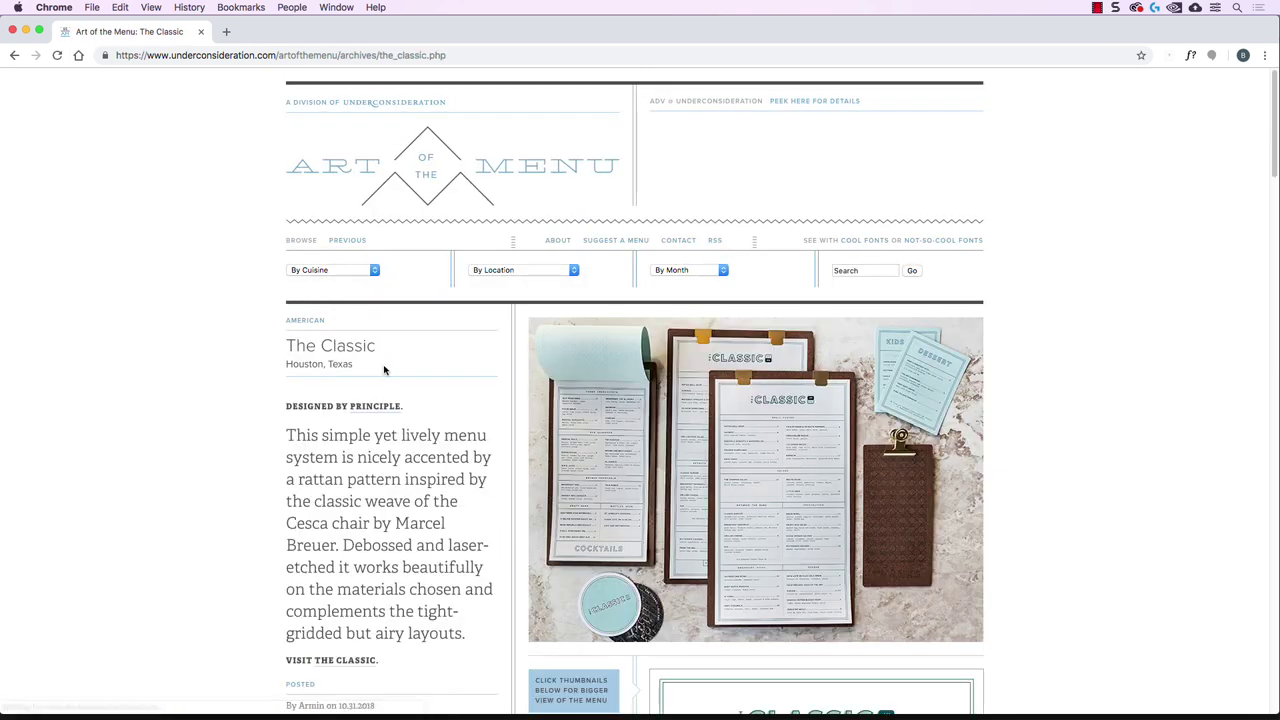
scroll(760, 430, "down", 1)
scroll(760, 430, "down", 5)
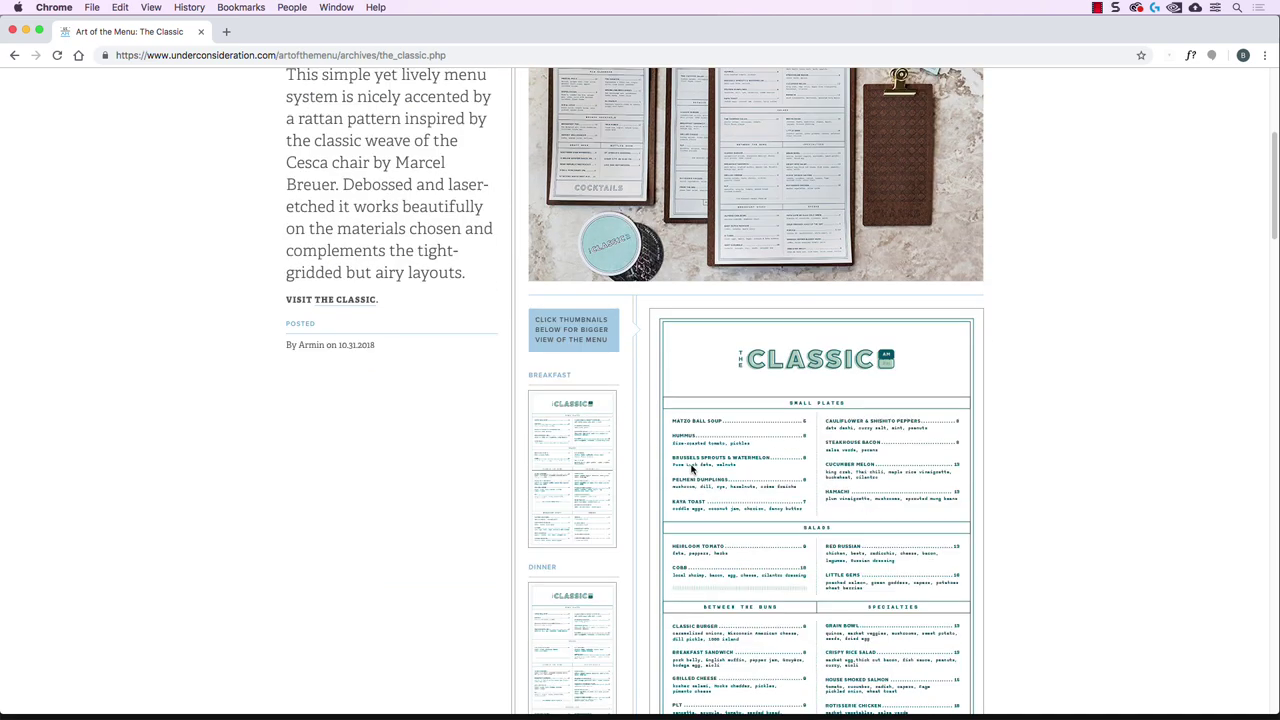
scroll(733, 530, "down", 3)
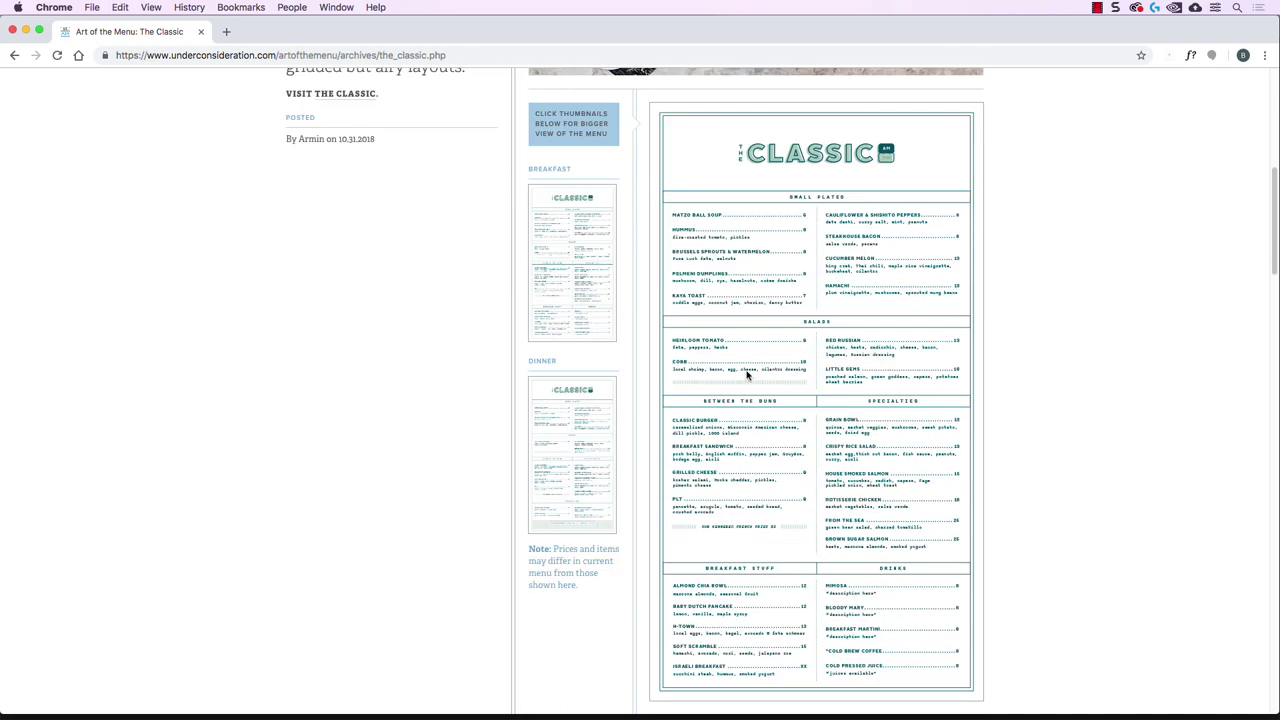
scroll(800, 386, "up", 5)
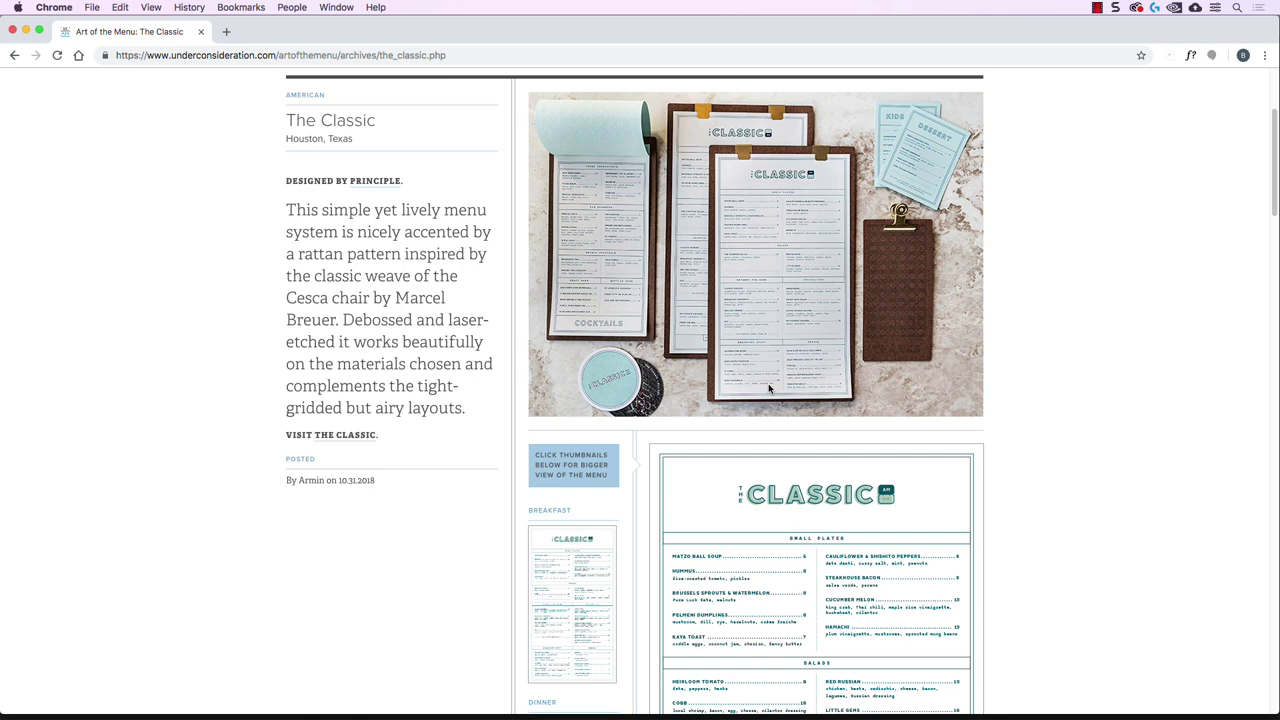
- Visit The Classic's own website and examine how item names and descriptions are styled in its Small Plates menu section
left_click(347, 437)
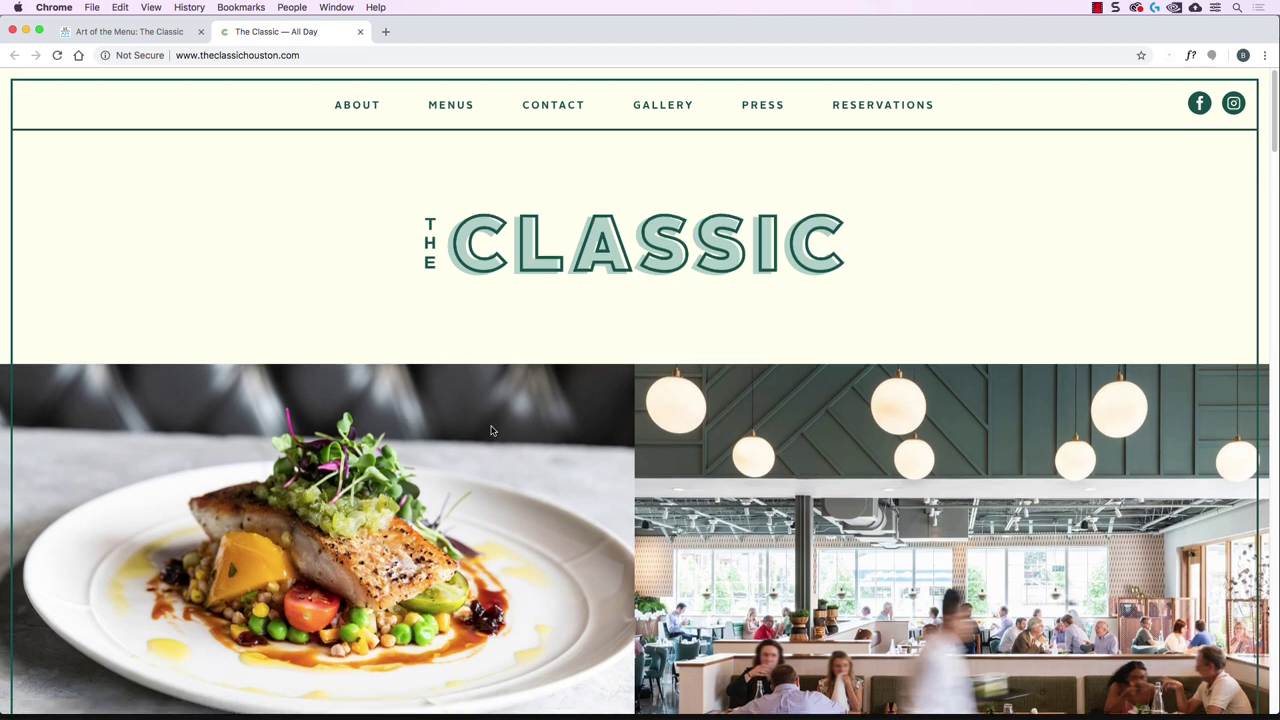
scroll(491, 430, "down", 10)
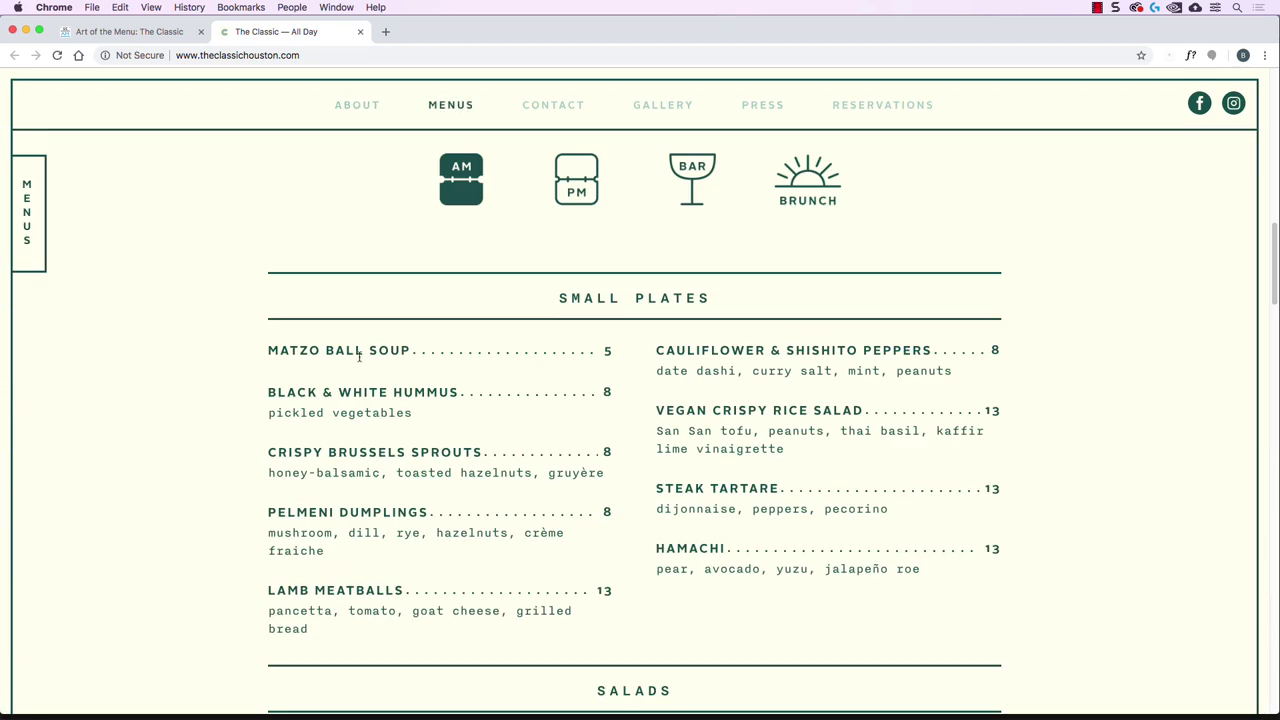
left_click_drag(288, 351, 370, 351)
left_click_drag(665, 351, 929, 373)
left_click_drag(785, 449, 659, 425)
left_click(659, 425)
left_click_drag(806, 454, 659, 434)
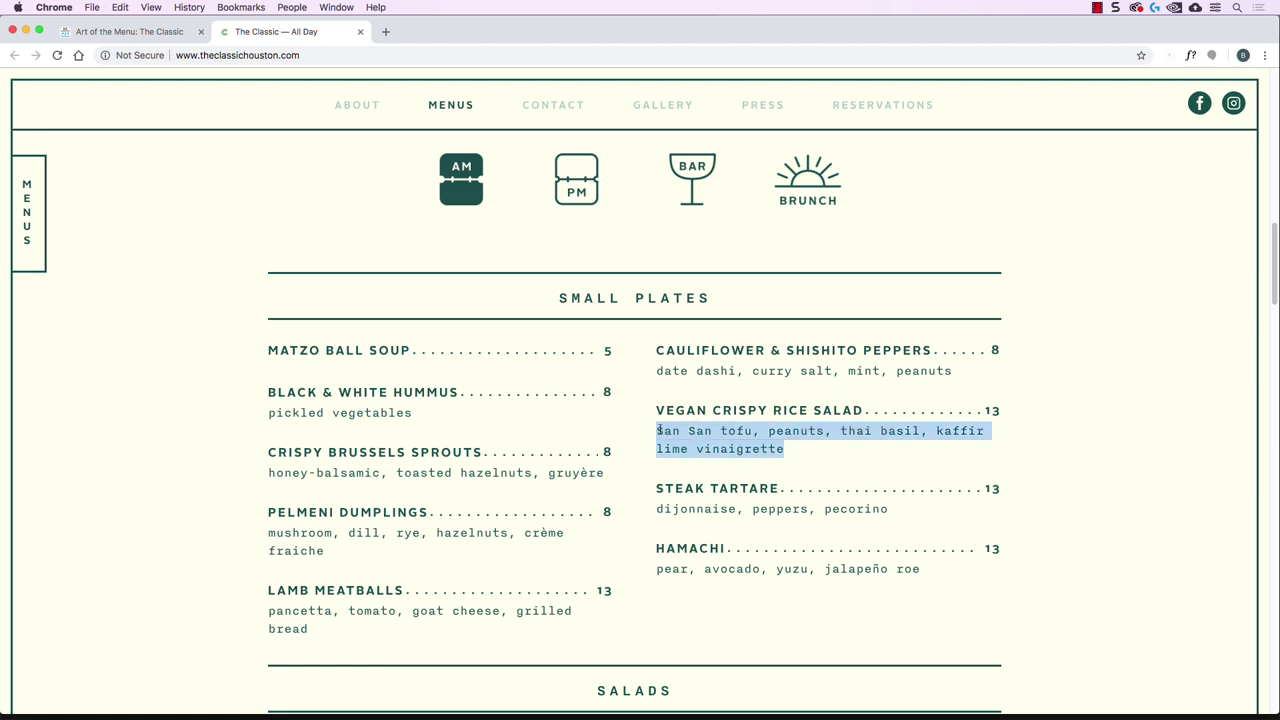
left_click(659, 426)
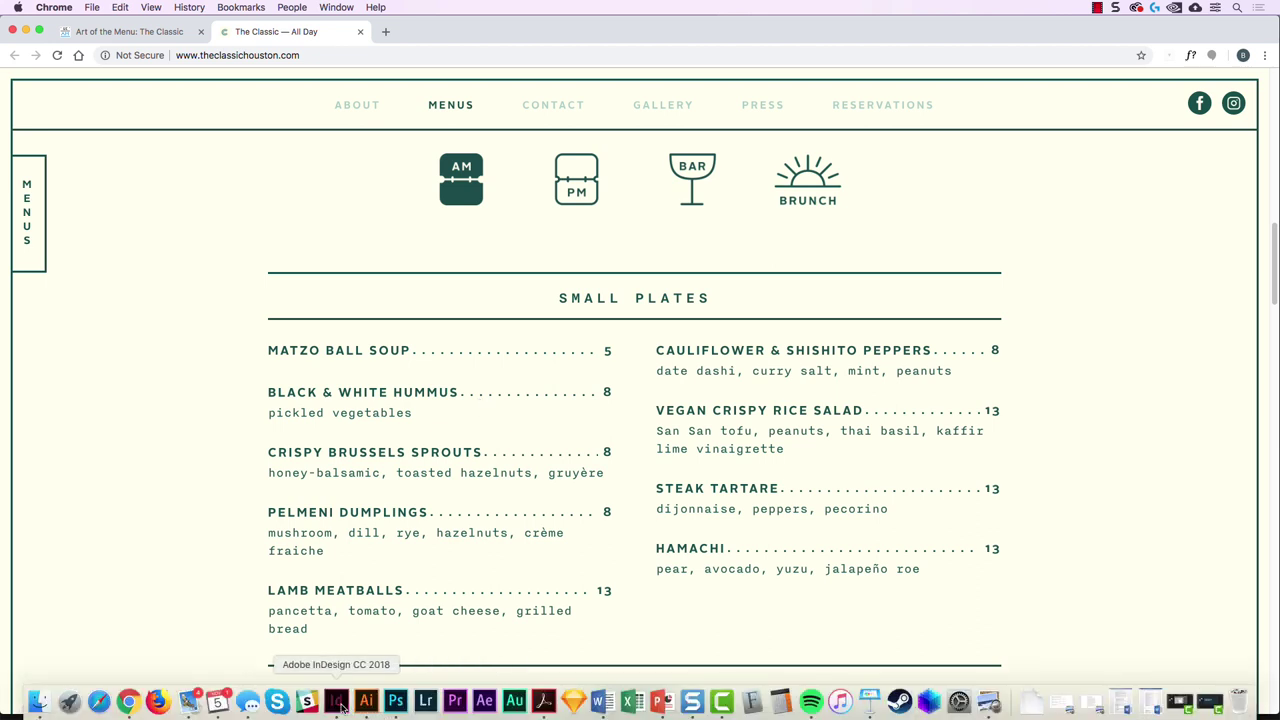
- Switch to Adobe InDesign and start a new print document with the units set to inches
left_click(336, 700)
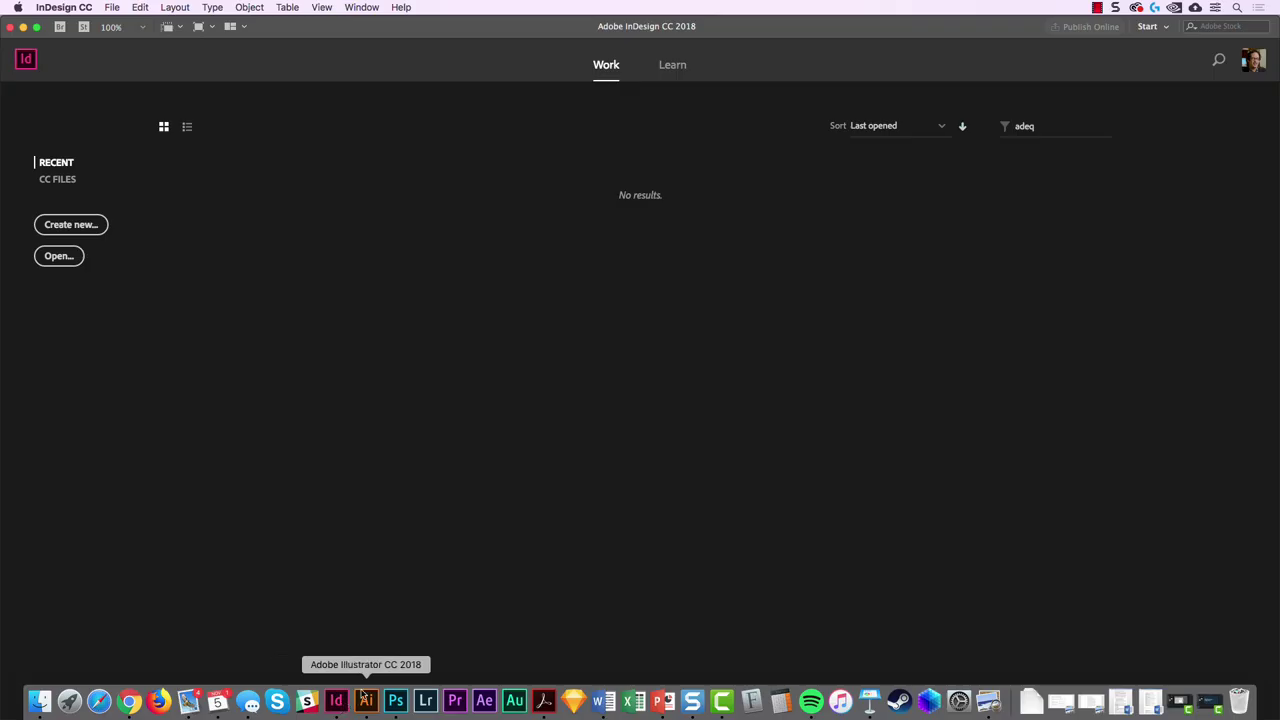
left_click(72, 226)
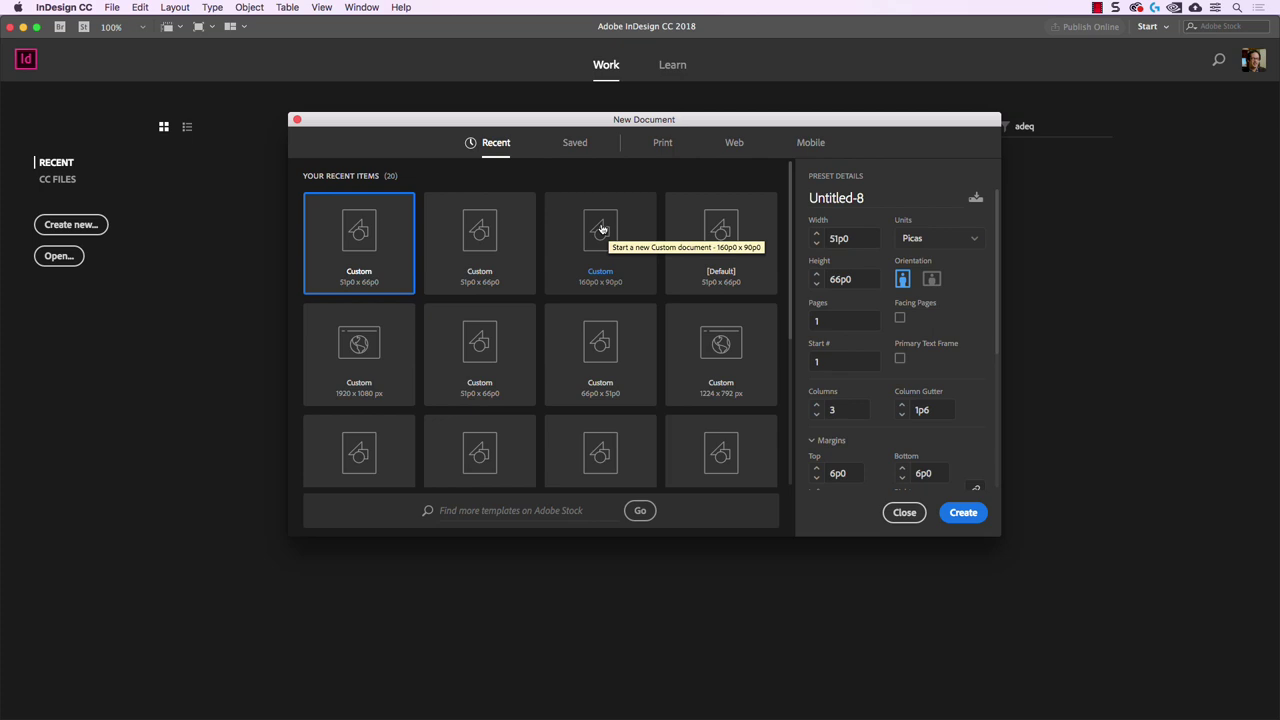
left_click(663, 145)
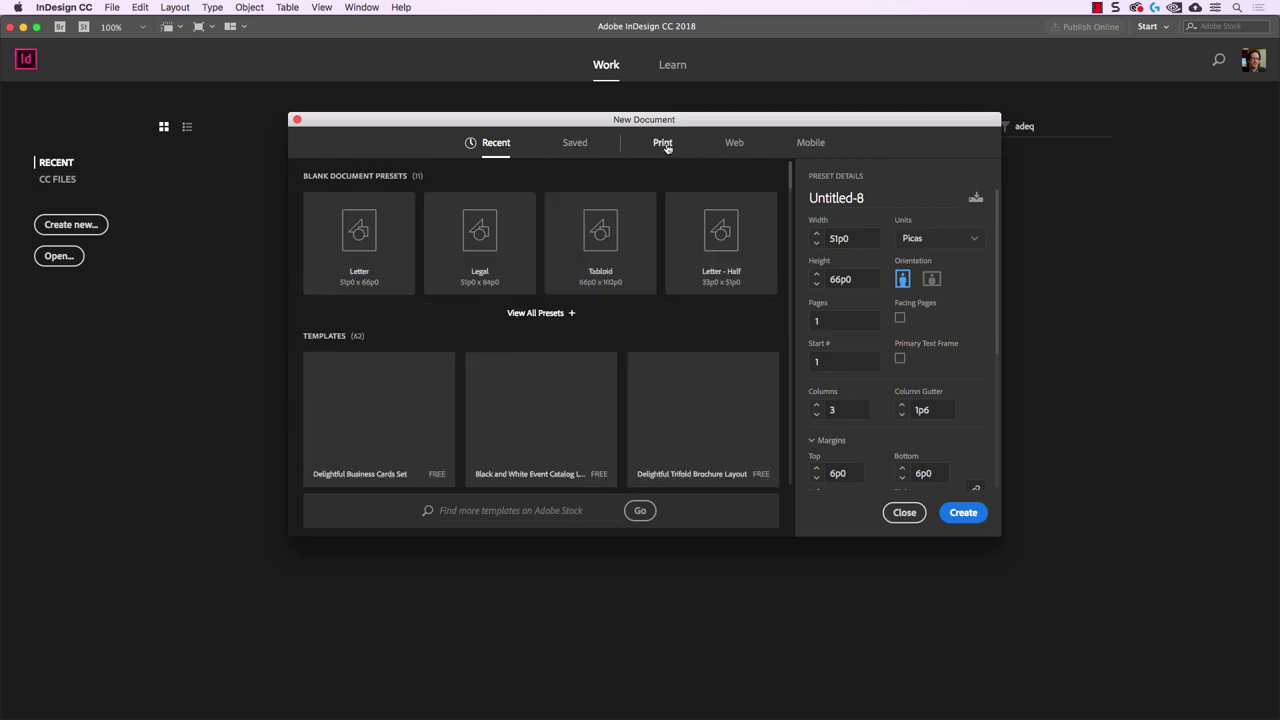
left_click(920, 238)
left_click(915, 308)
- Set the new document's width and height to 9 in each
left_click_drag(865, 238, 784, 236)
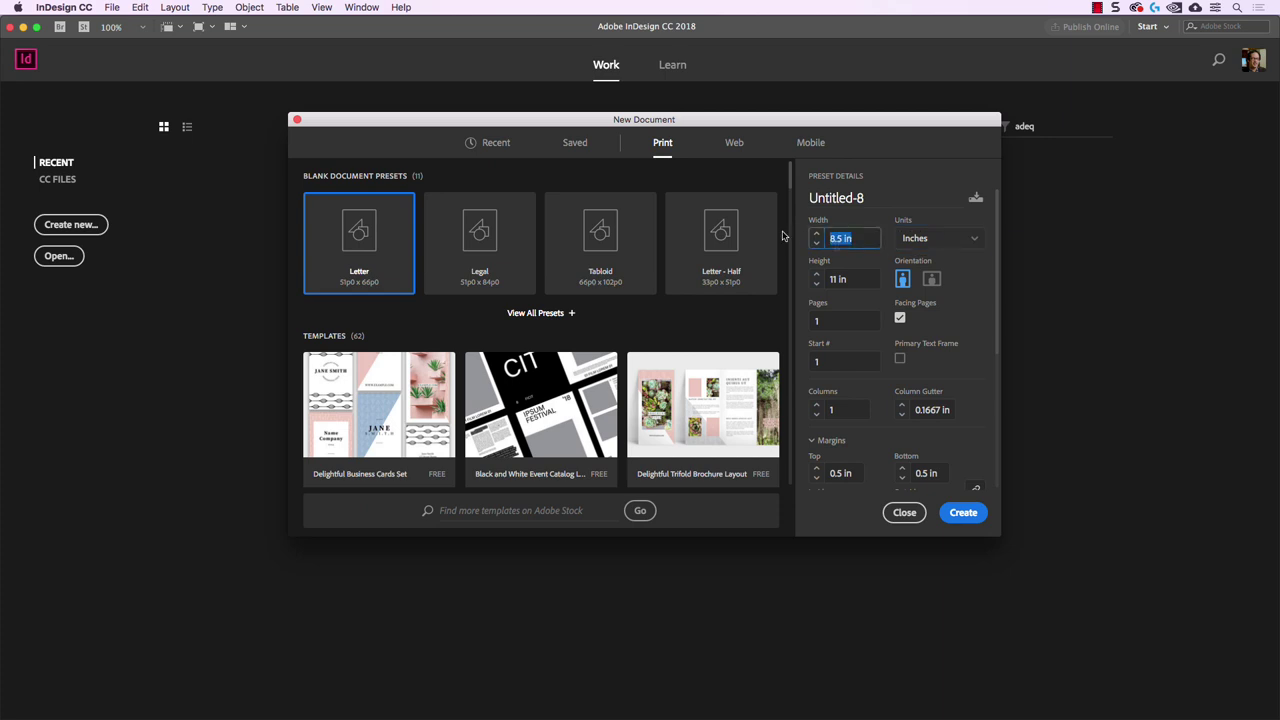
type("9")
key("Tab")
type("9")
key("Tab")
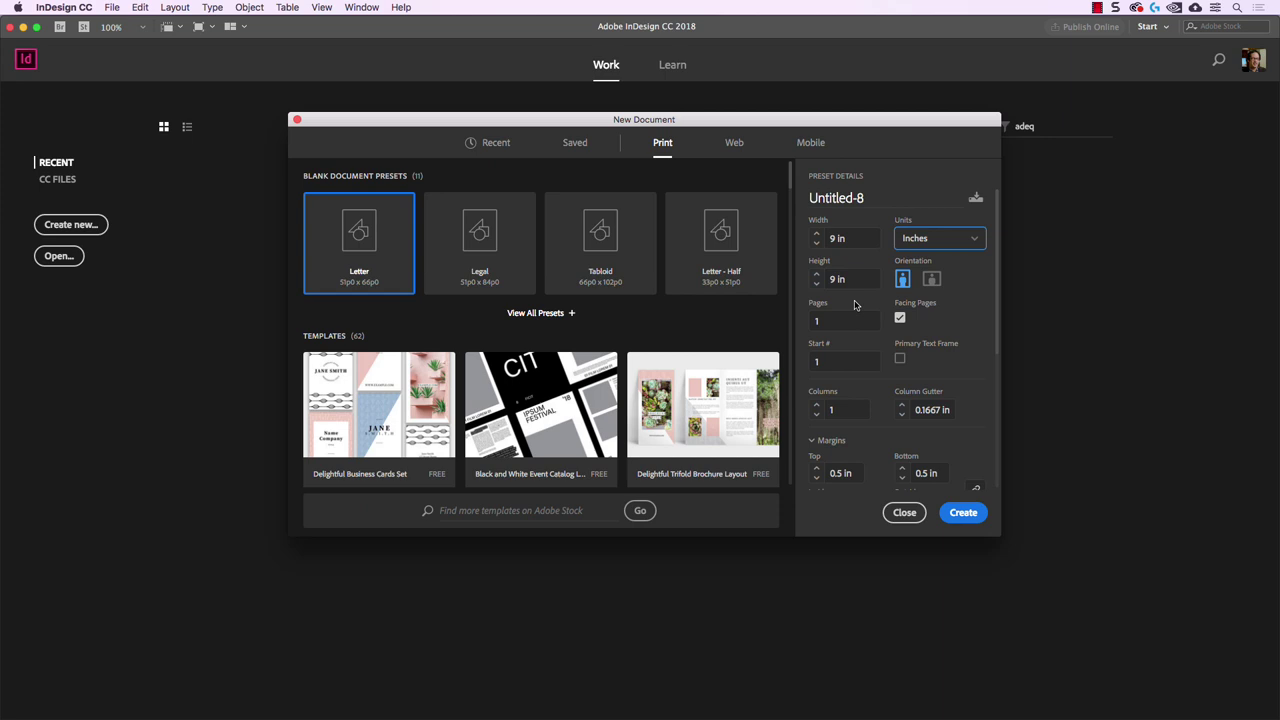
- Turn off facing pages and set the new document to 3 columns
left_click(900, 318)
scroll(919, 337, "down", 1)
scroll(919, 337, "down", 1)
left_click(815, 390)
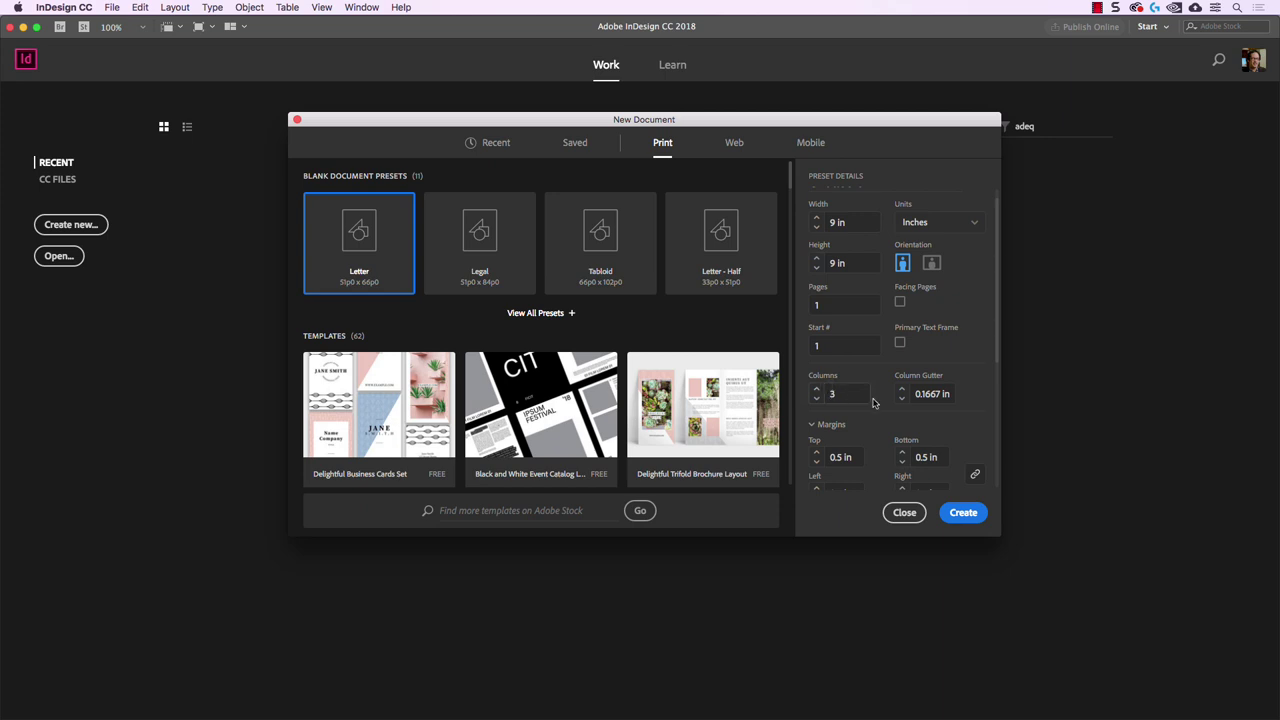
- Set the column gutter to 0.5 in, check the margins and bleed, and create the document
left_click(901, 389)
left_click(901, 389)
left_click(901, 389)
left_click(901, 389)
scroll(930, 396, "down", 3)
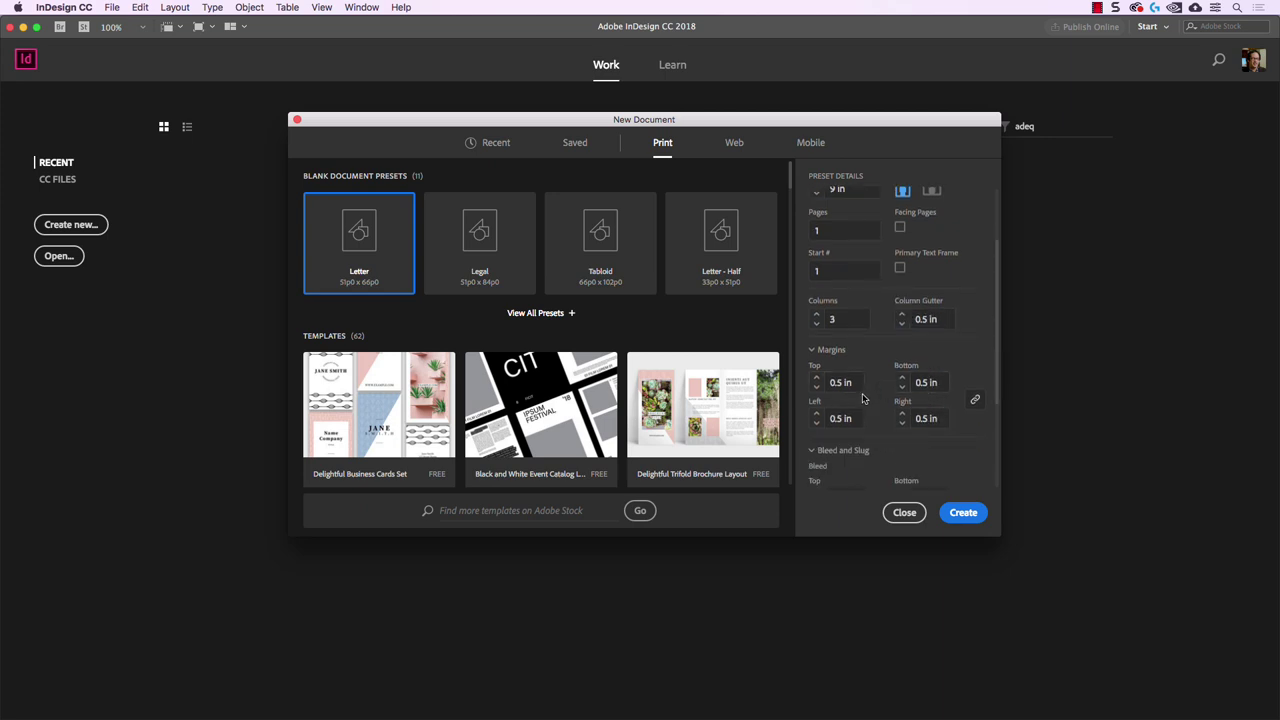
scroll(868, 400, "down", 3)
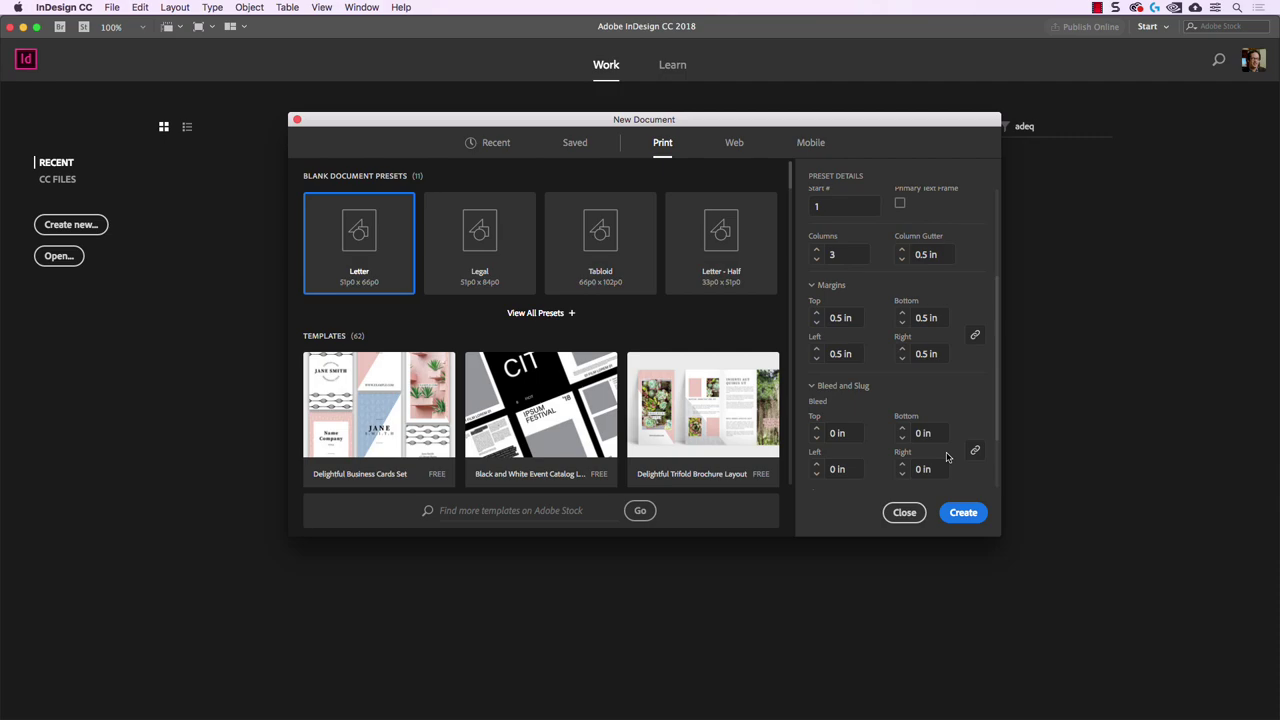
left_click(966, 513)
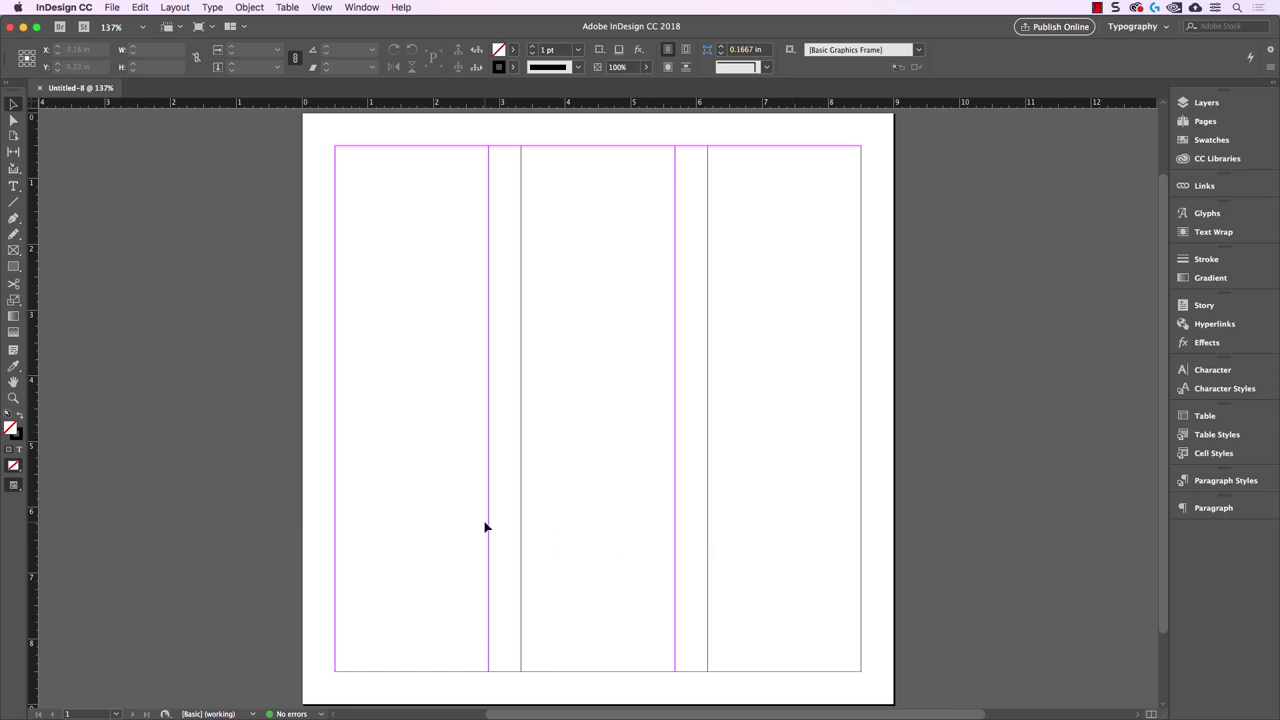
- Switch to Microsoft Word and look through the menu text in Document1
mouse_move(473, 718)
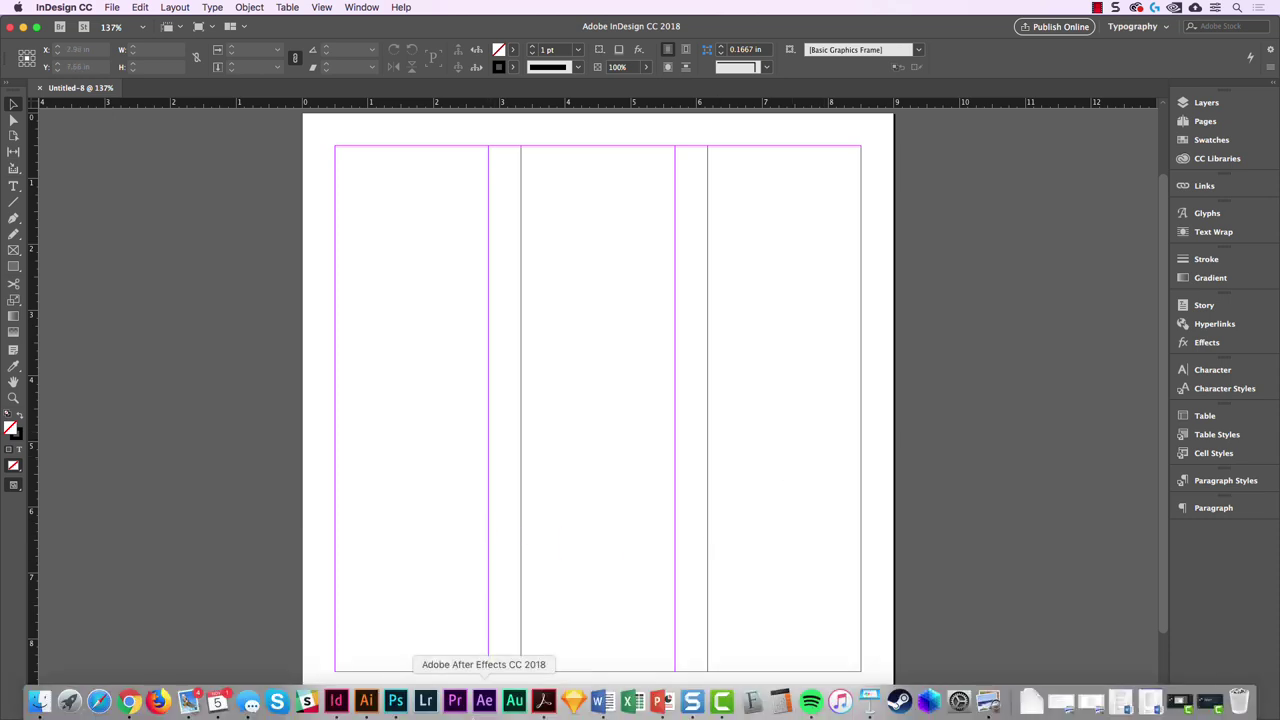
left_click(598, 703)
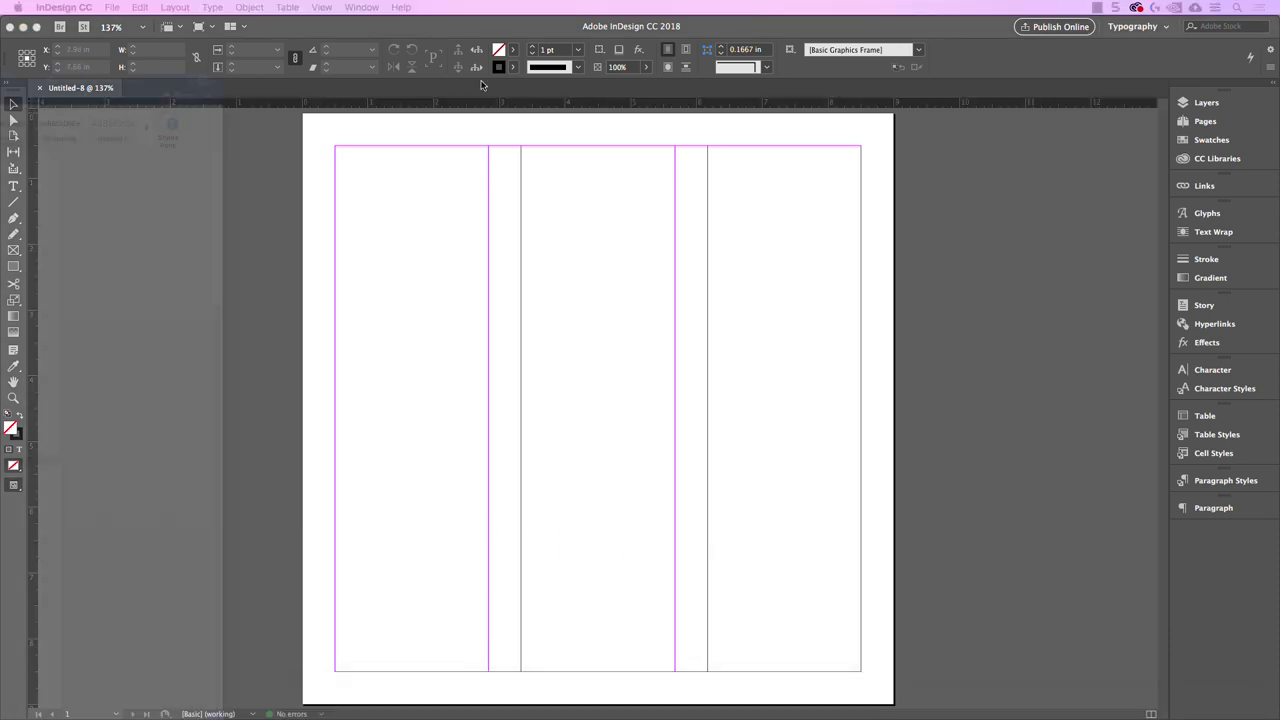
scroll(379, 421, "up", 5)
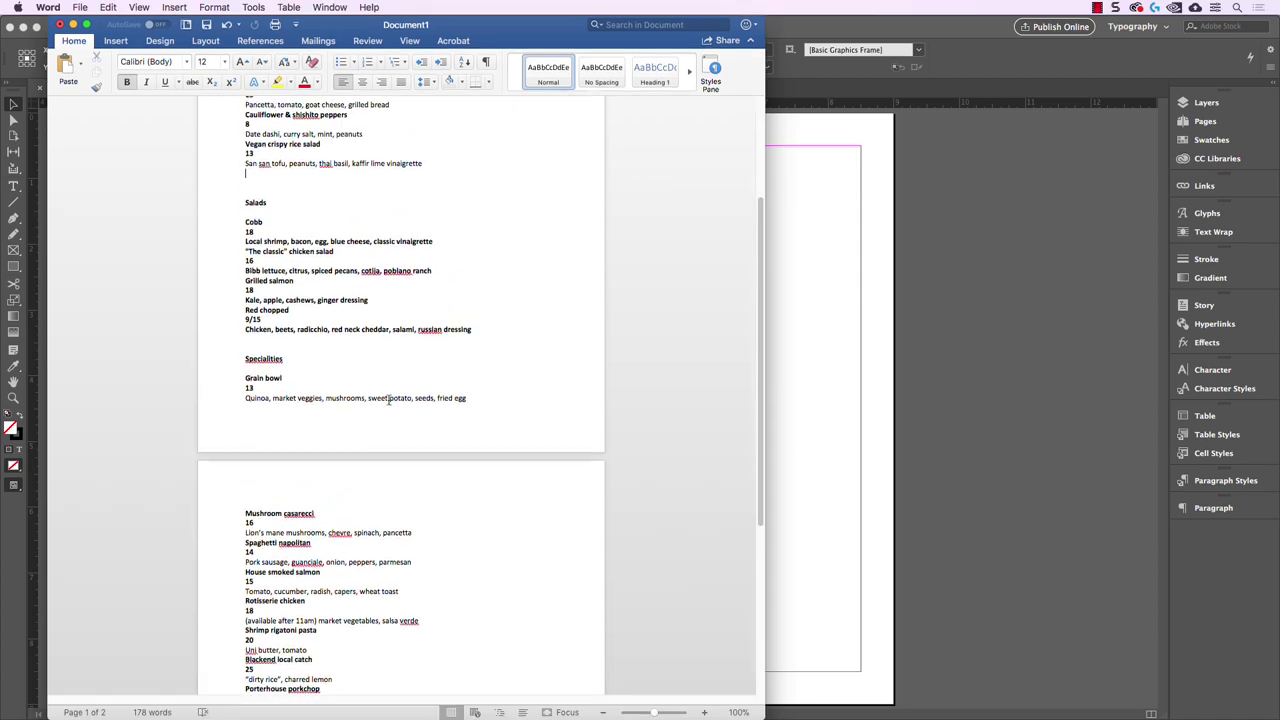
scroll(291, 390, "down", 6)
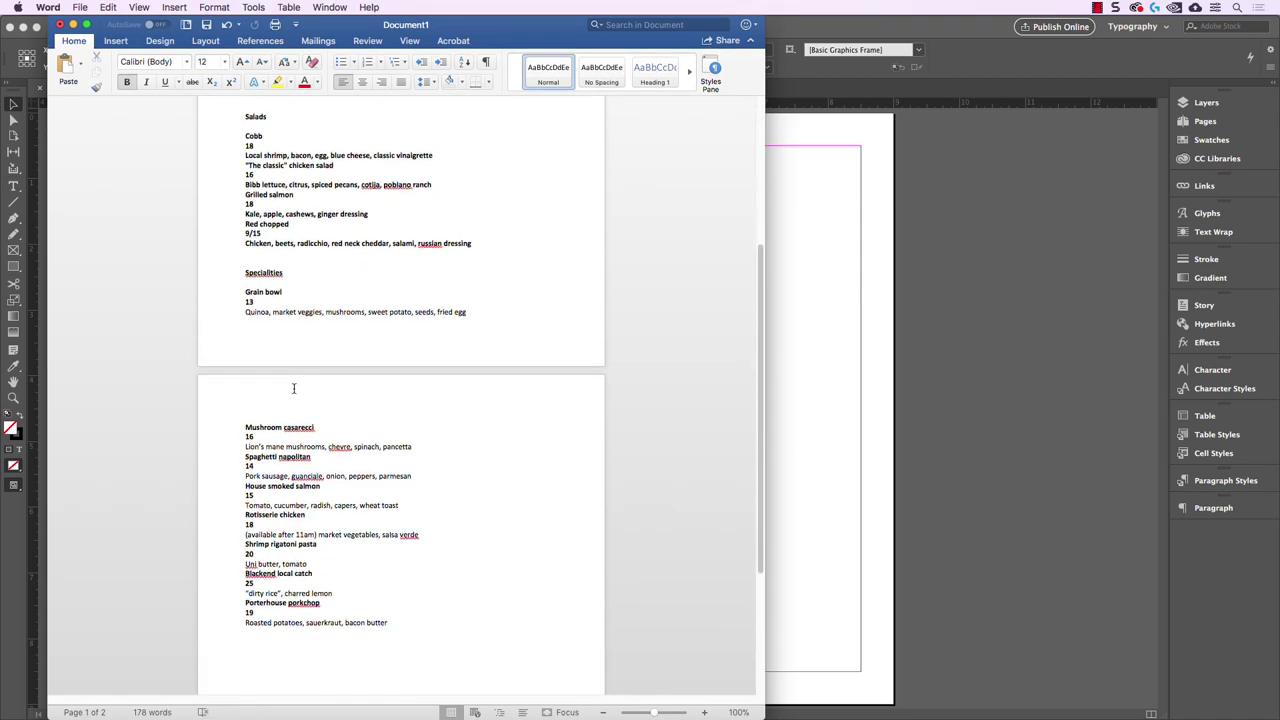
scroll(291, 383, "up", 6)
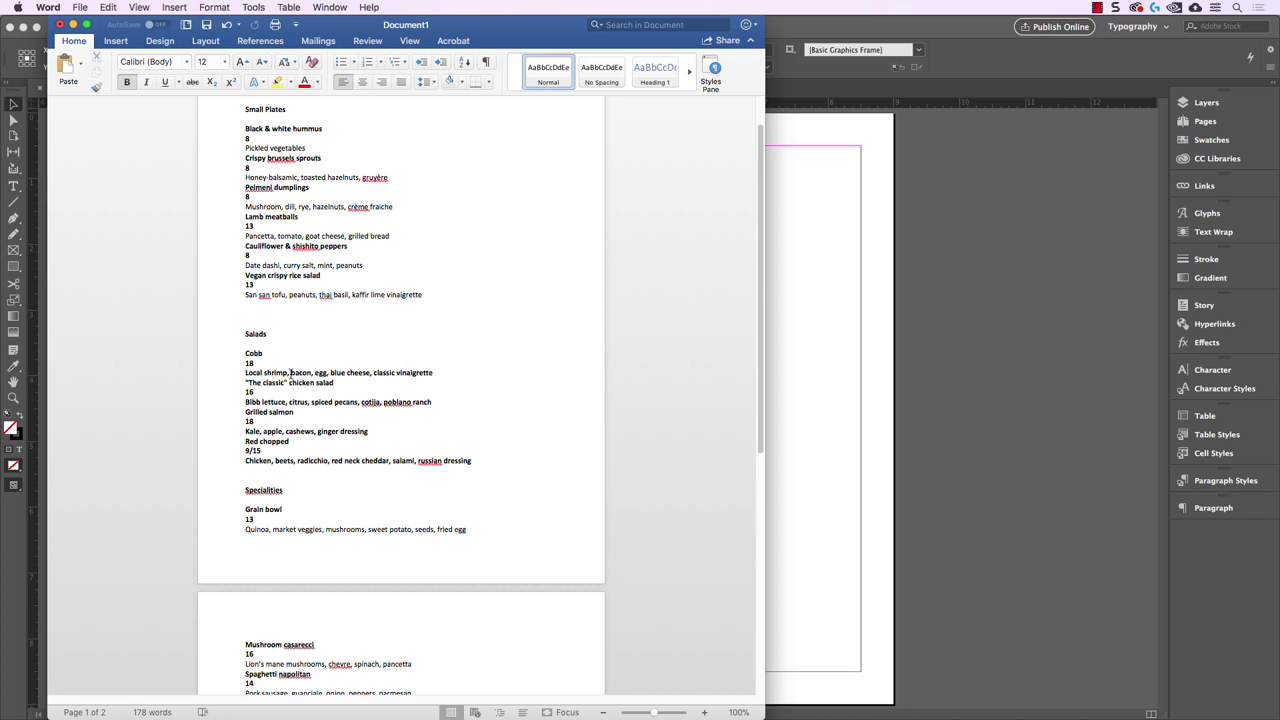
- Highlight the Small Plates, Salads and Specialities headings in turn to review the menu's section structure
left_click_drag(246, 155, 326, 192)
left_click(283, 158)
left_click(237, 157)
left_click(240, 383)
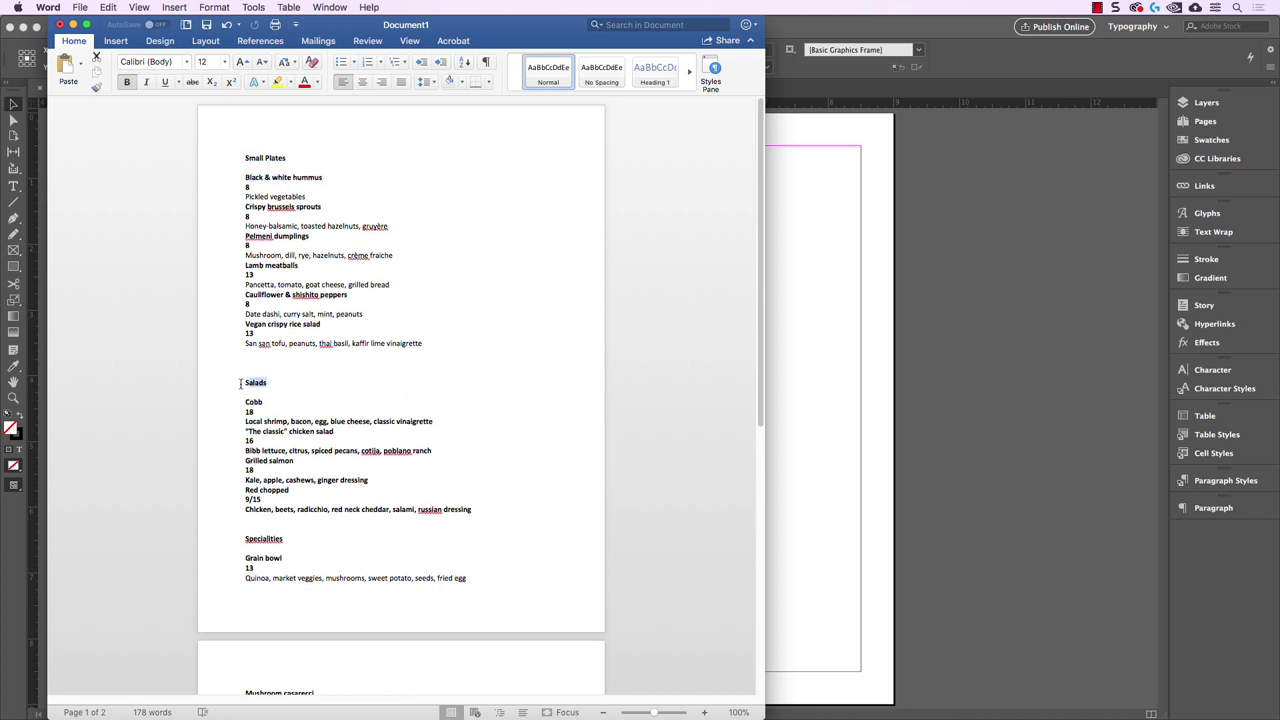
left_click(229, 538)
left_click(378, 430)
- Copy the entire menu text from the Word document and switch back to InDesign
scroll(305, 323, "down", 5)
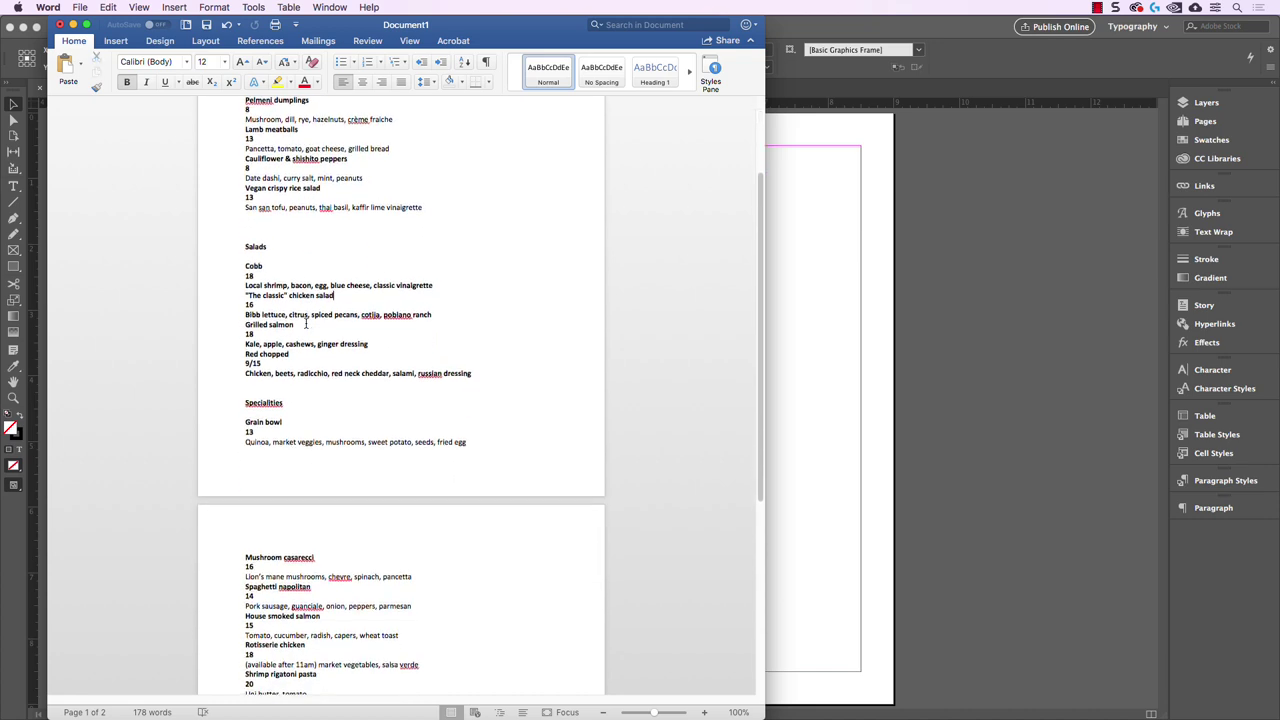
scroll(305, 323, "down", 4)
scroll(334, 445, "up", 5)
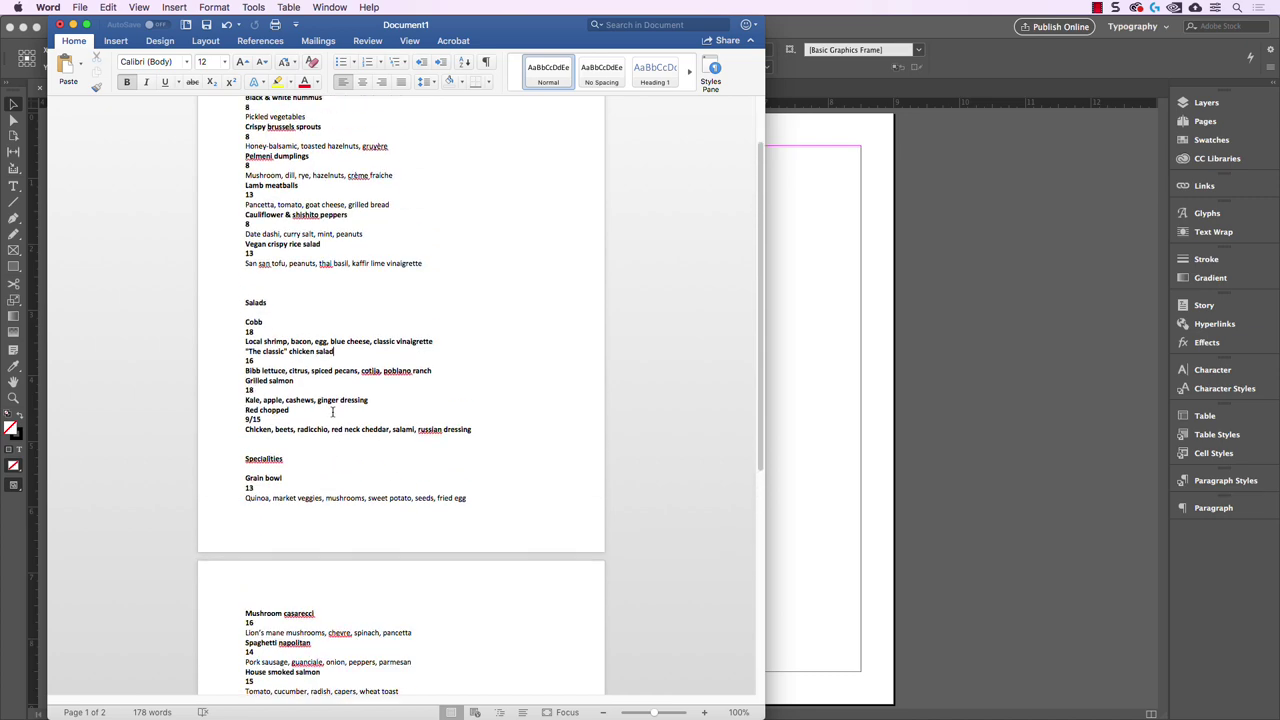
scroll(334, 445, "down", 5)
left_click(408, 638)
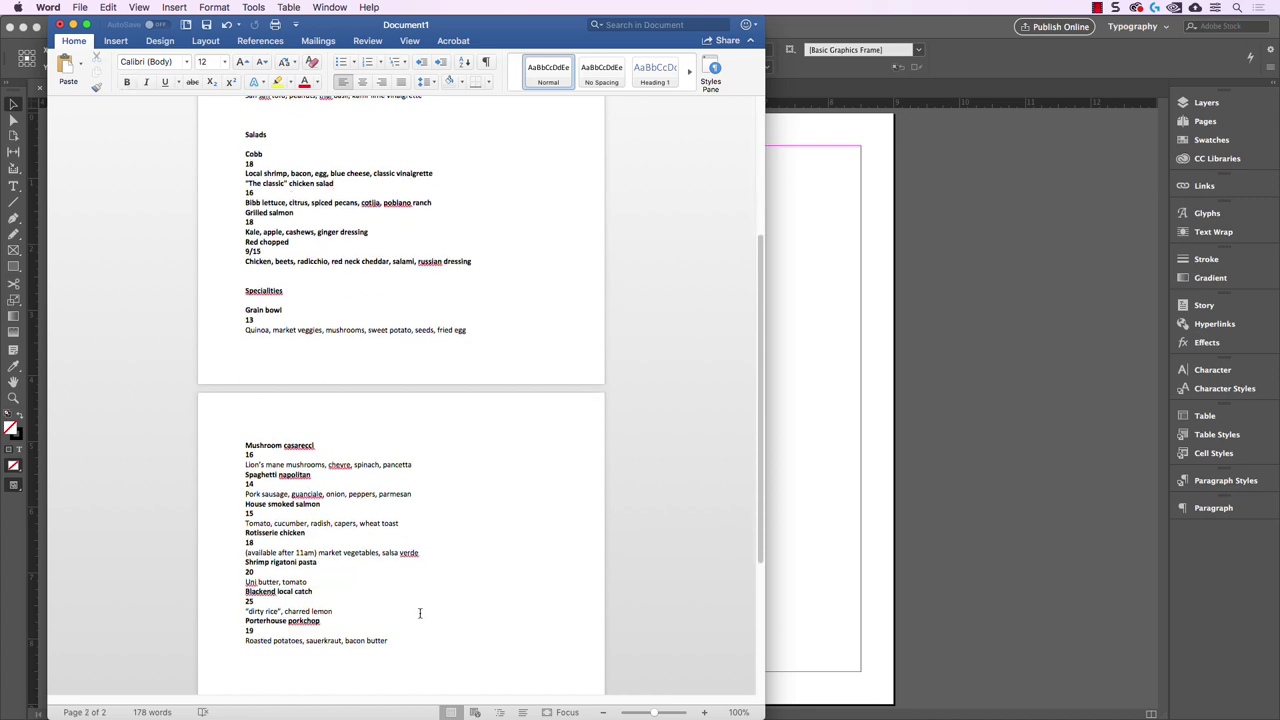
key("super+a")
scroll(410, 570, "up", 9)
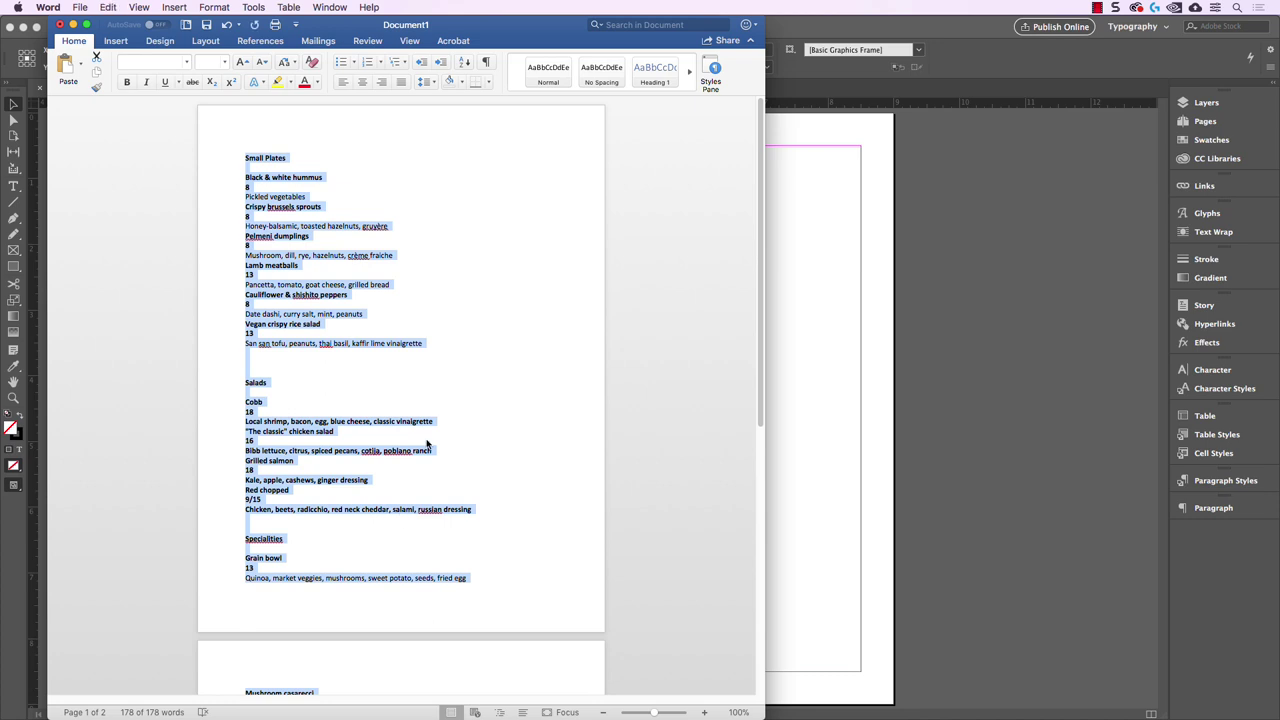
left_click_drag(523, 20, 503, 20)
key("super+Tab")
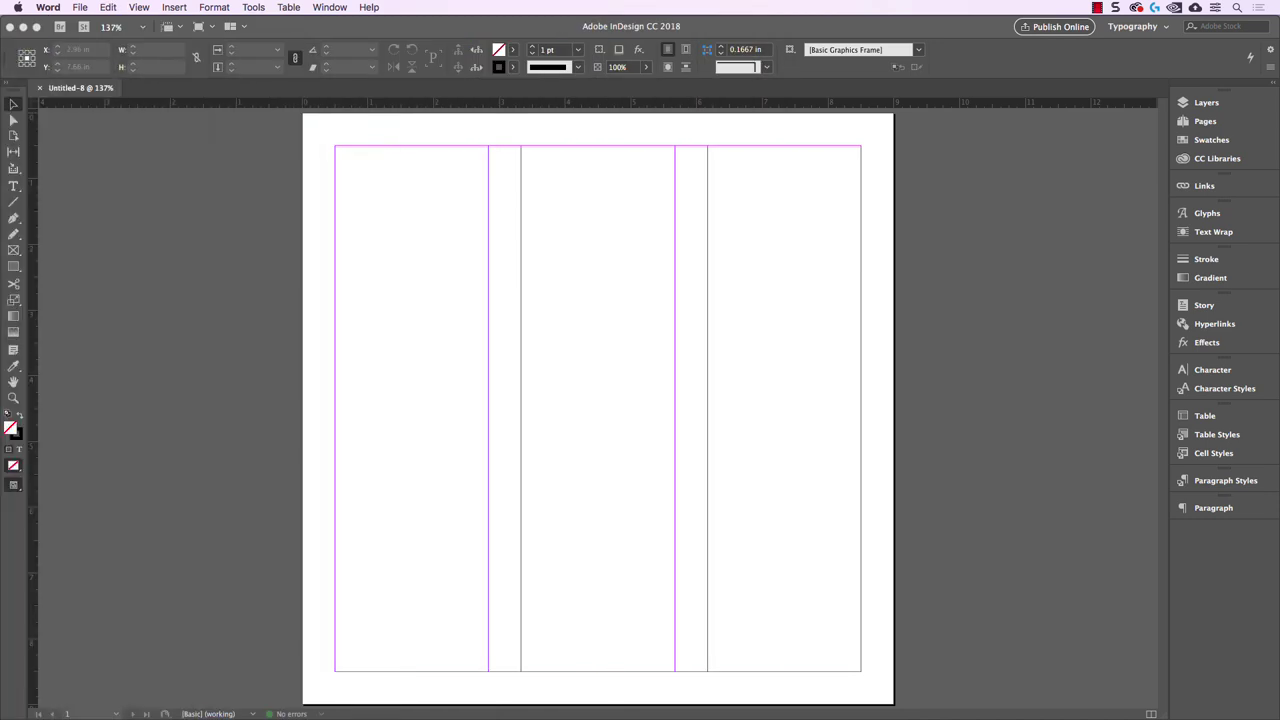
- Draw a text frame filling the page margins and paste the menu text into it at 10 pt
left_click(13, 186)
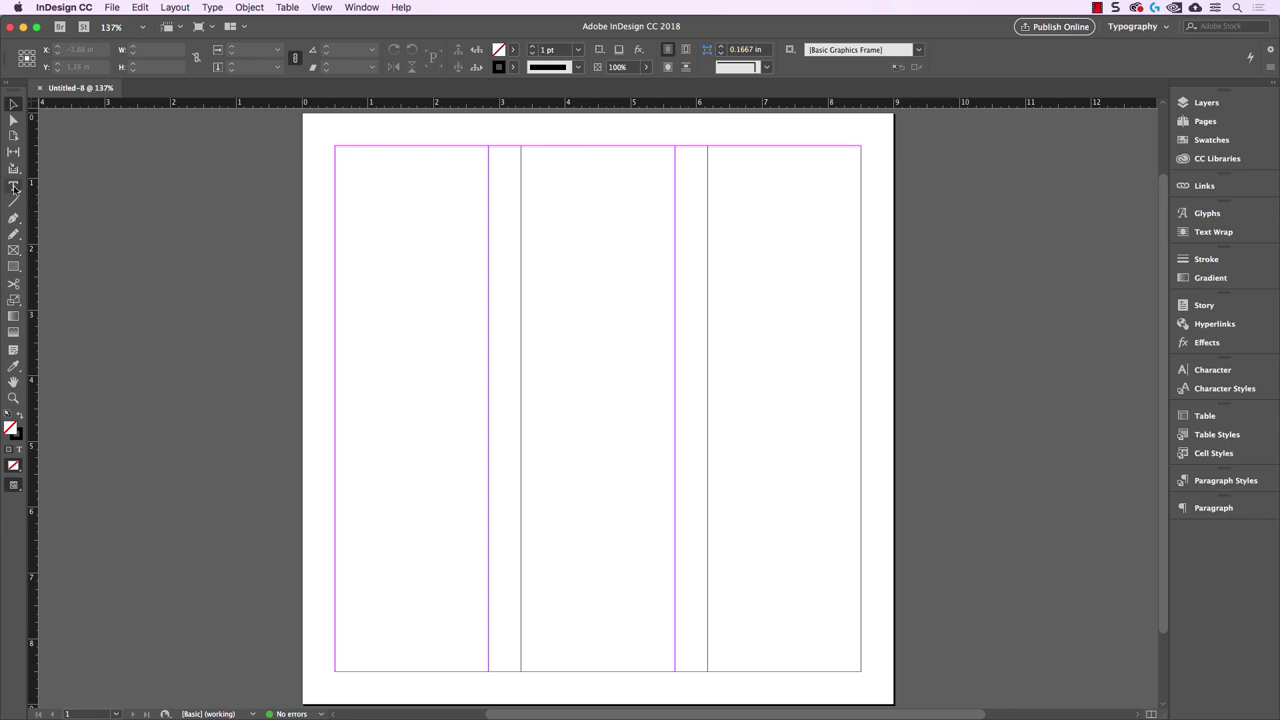
left_click_drag(343, 152, 865, 676)
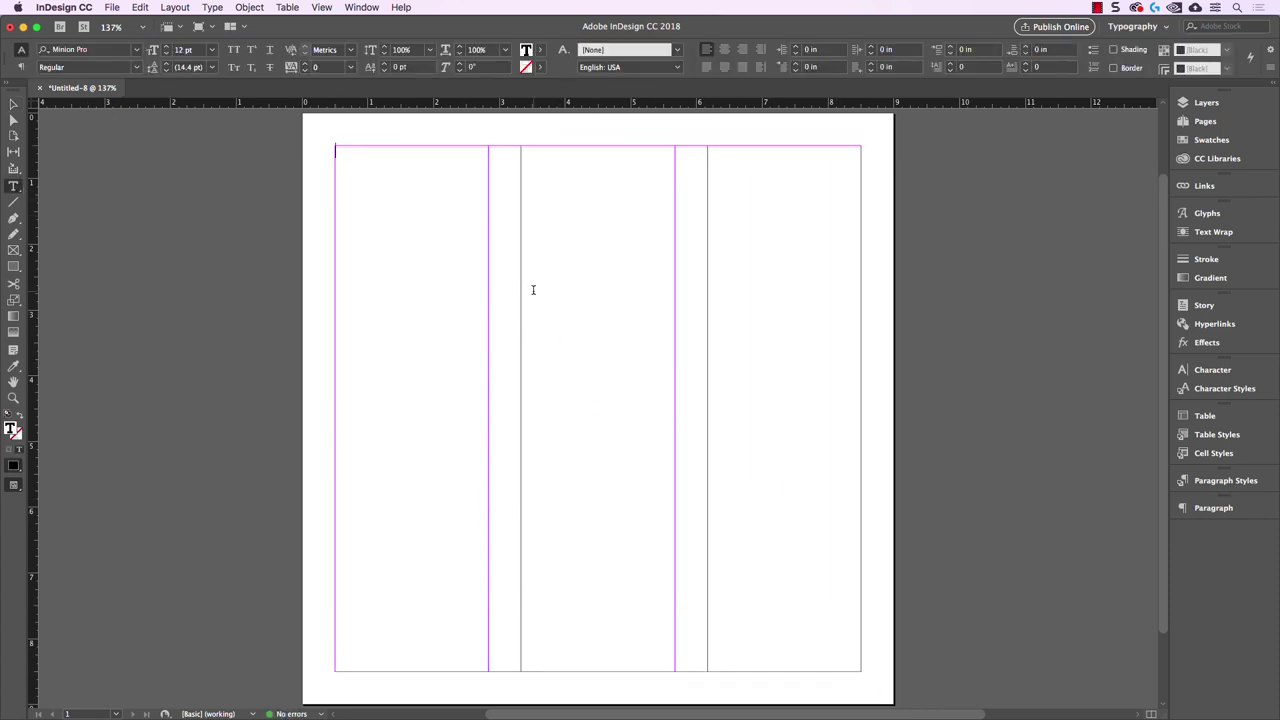
left_click(1195, 375)
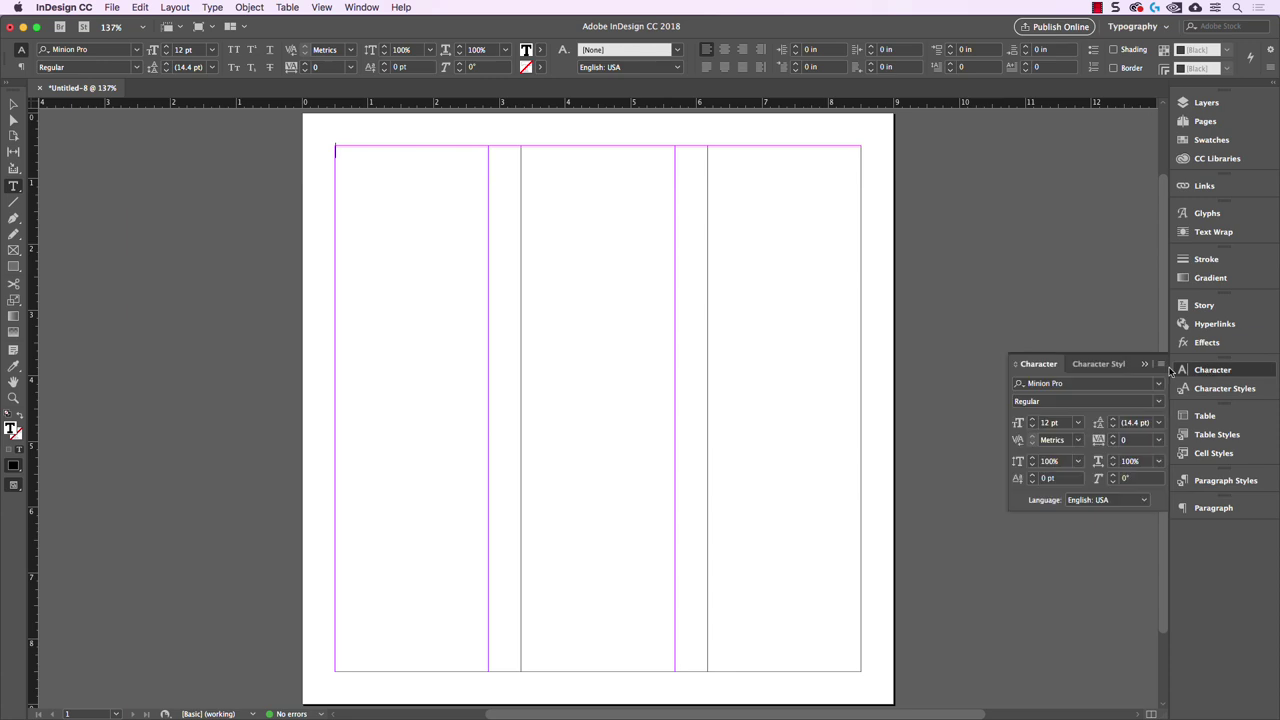
left_click(1033, 427)
left_click(1033, 427)
key("super+v")
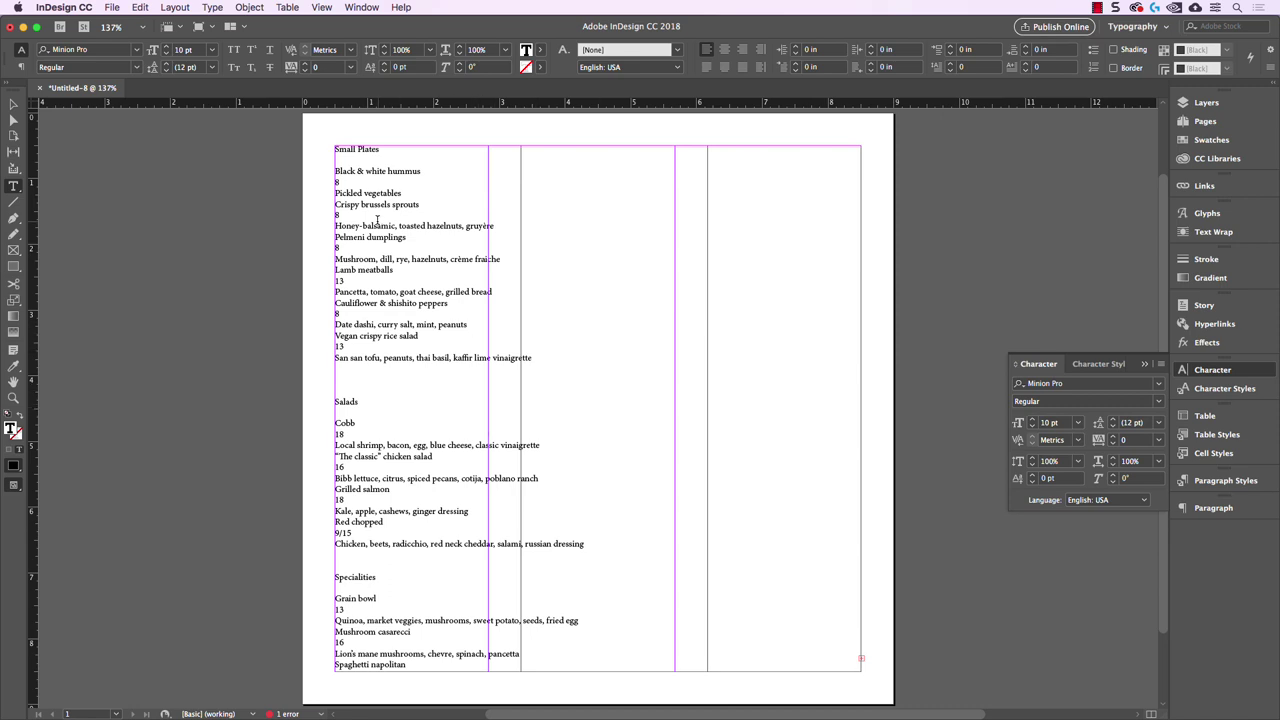
key("Escape")
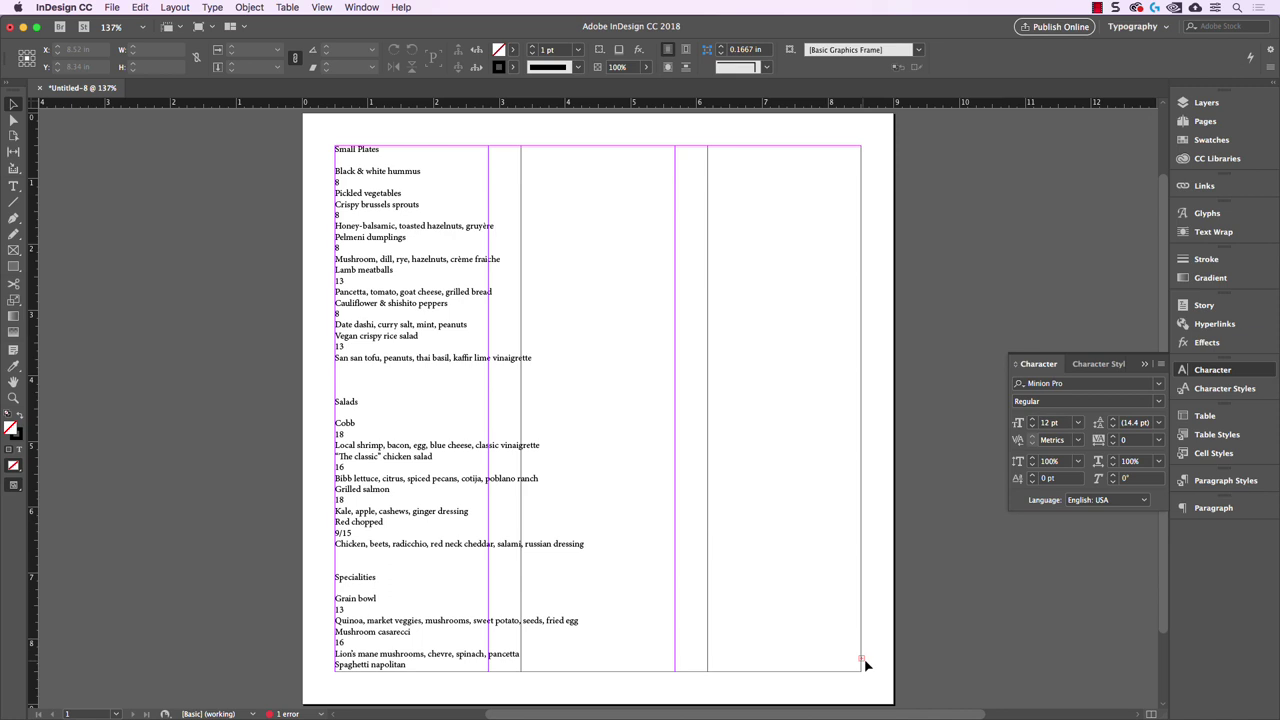
- Try extending the text frame below the page to a height of about 11.92 in, and undo the resize
scroll(880, 643, "down", 1)
key("super+minus")
key("super+minus")
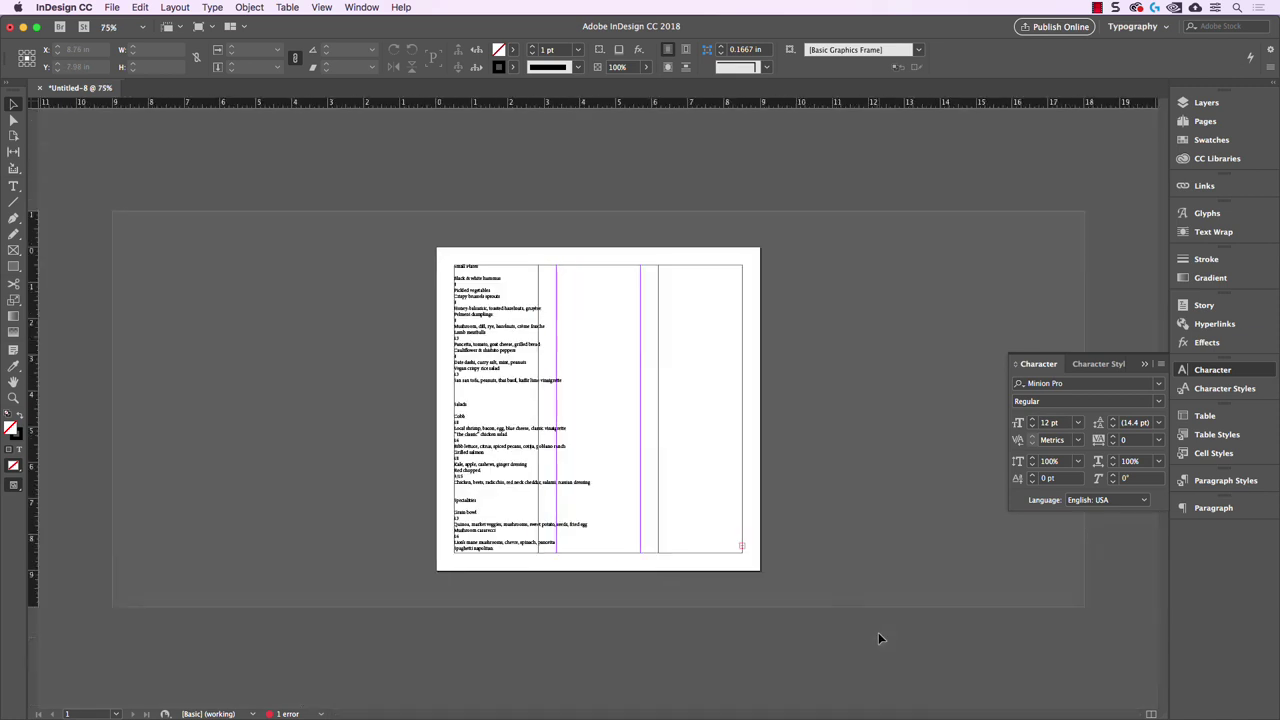
left_click(652, 553)
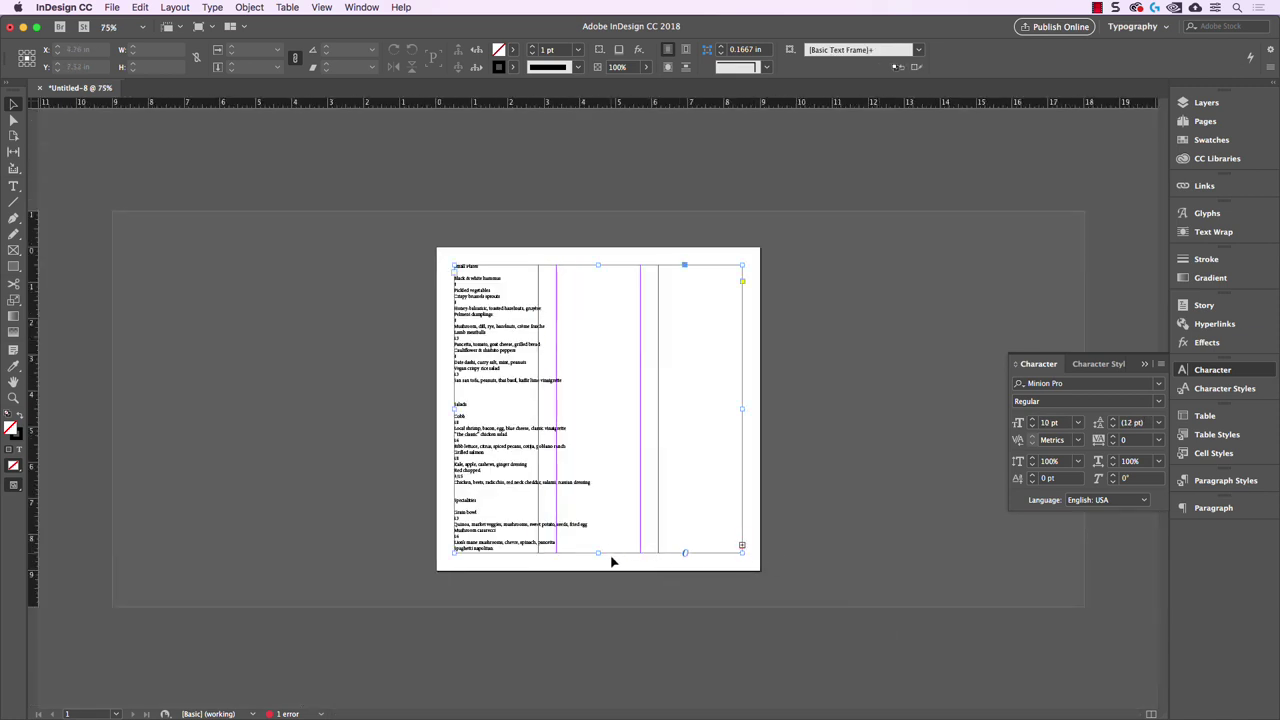
left_click_drag(598, 553, 601, 697)
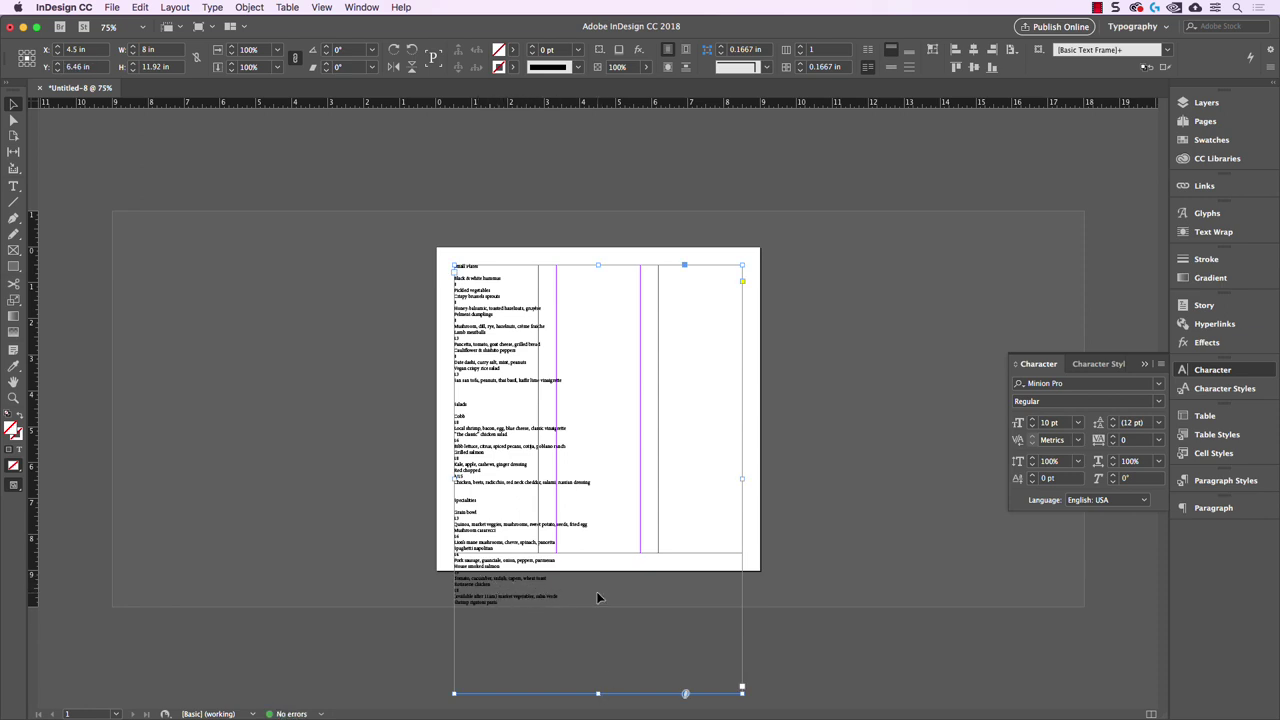
key("super+z")
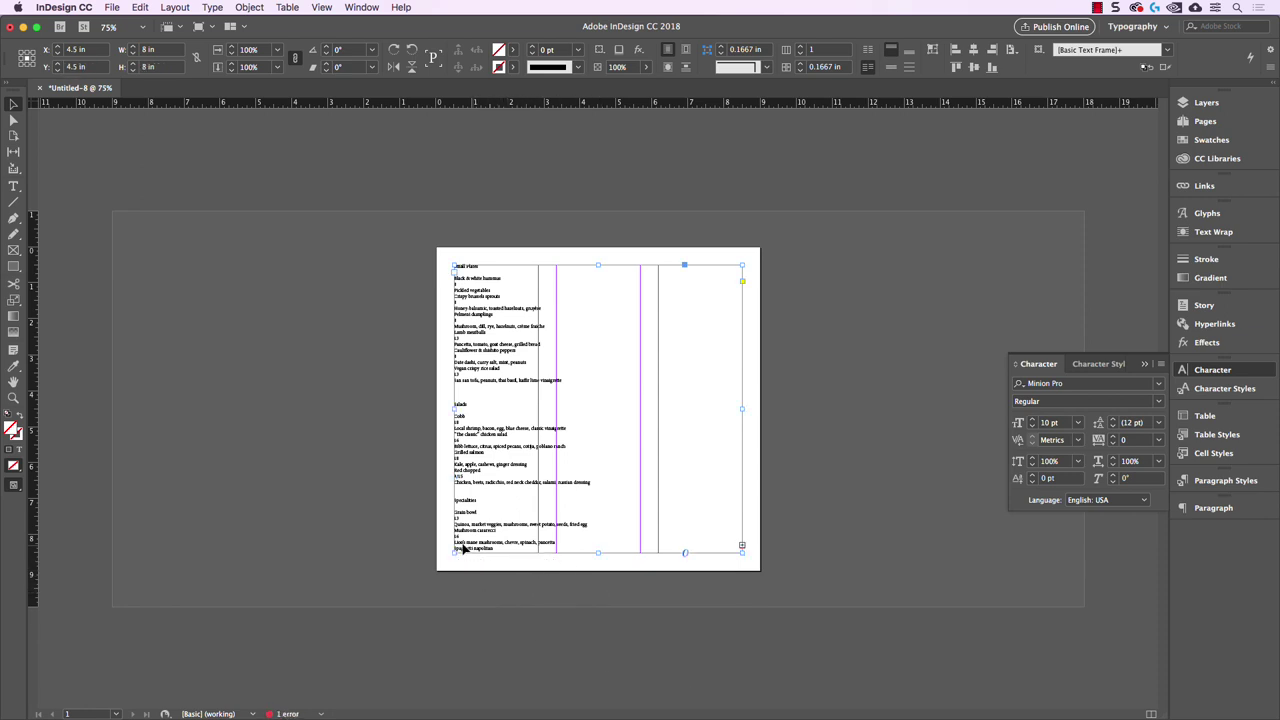
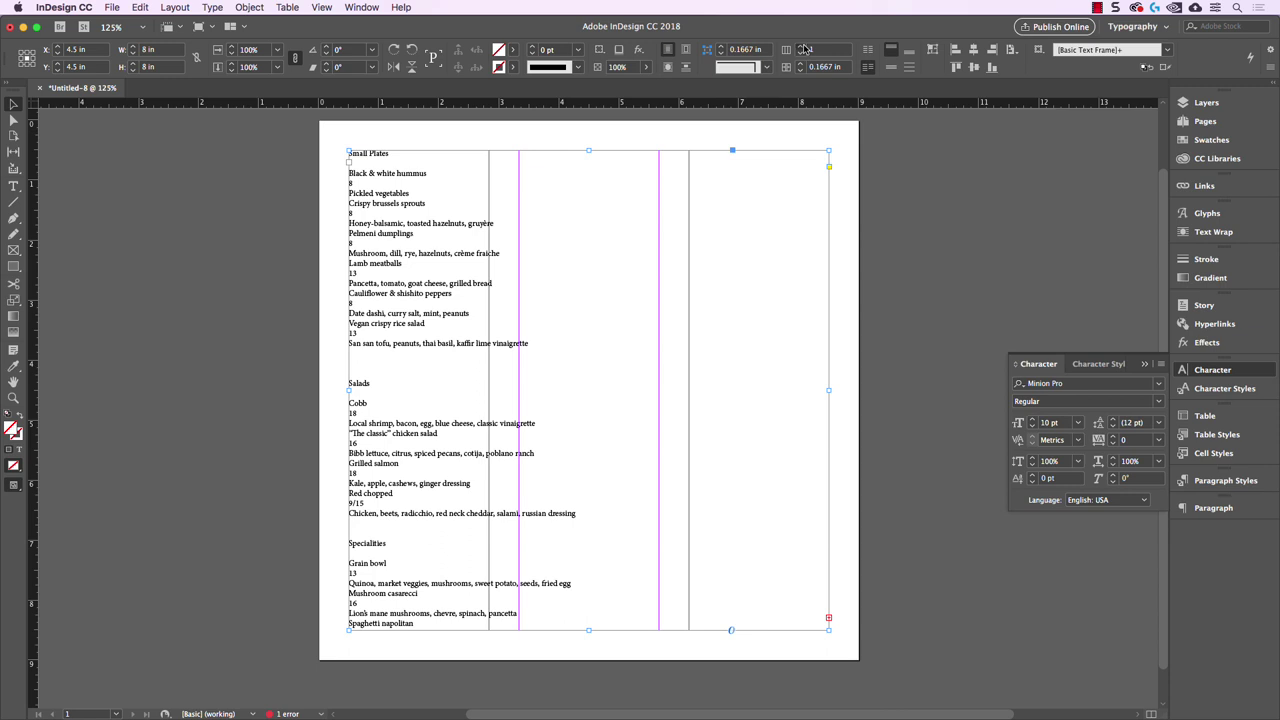
- Split the text frame into 3 columns with a 0.5 in gutter
key("Down")
key("Down")
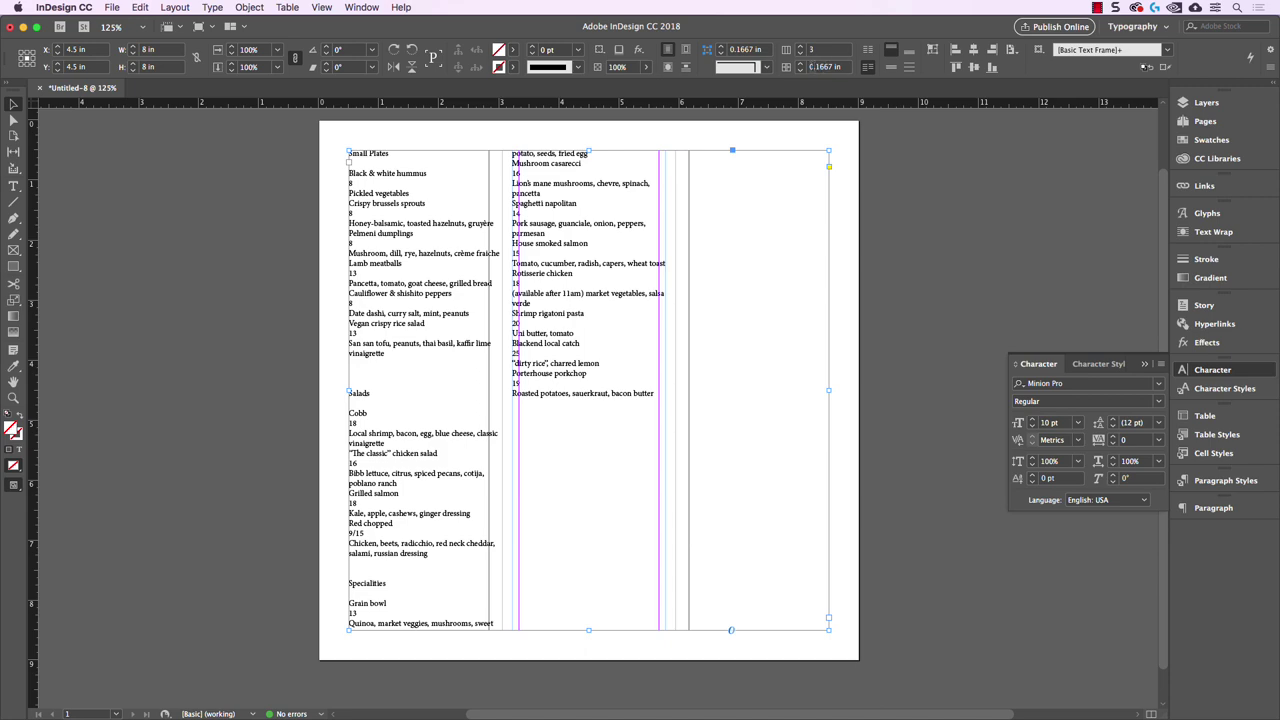
left_click(801, 63)
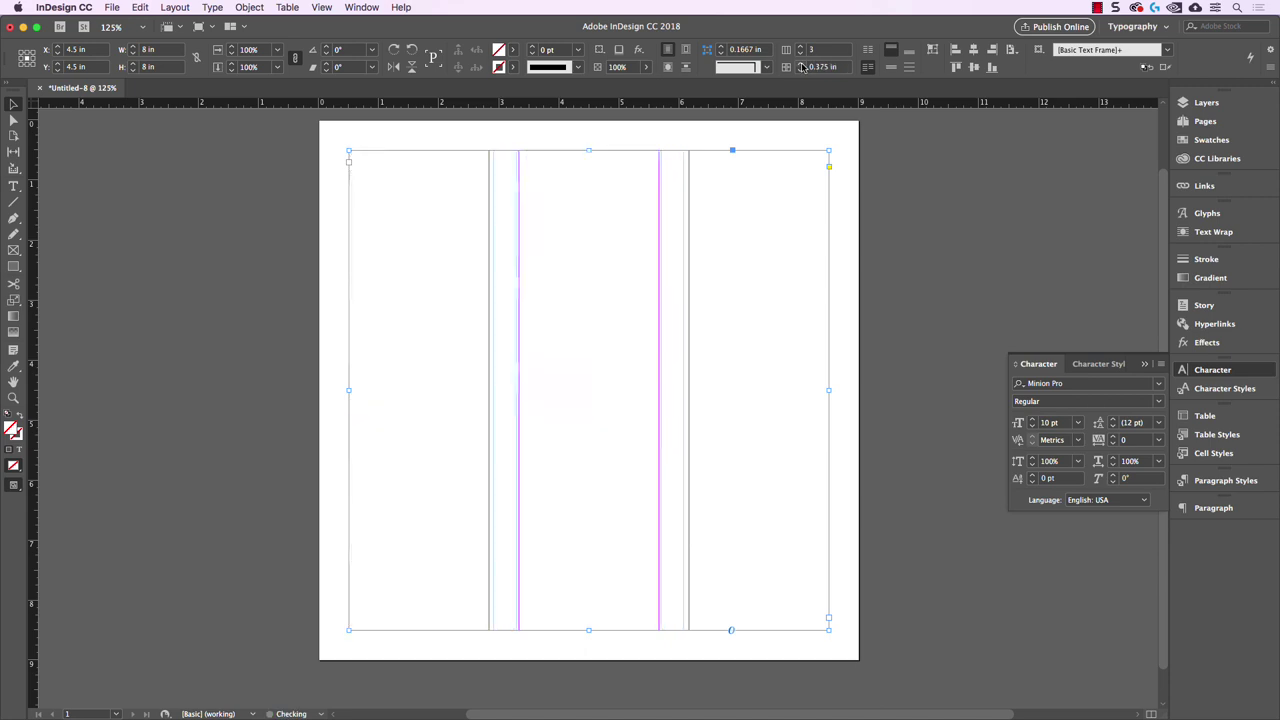
left_click(802, 64)
left_click(802, 64)
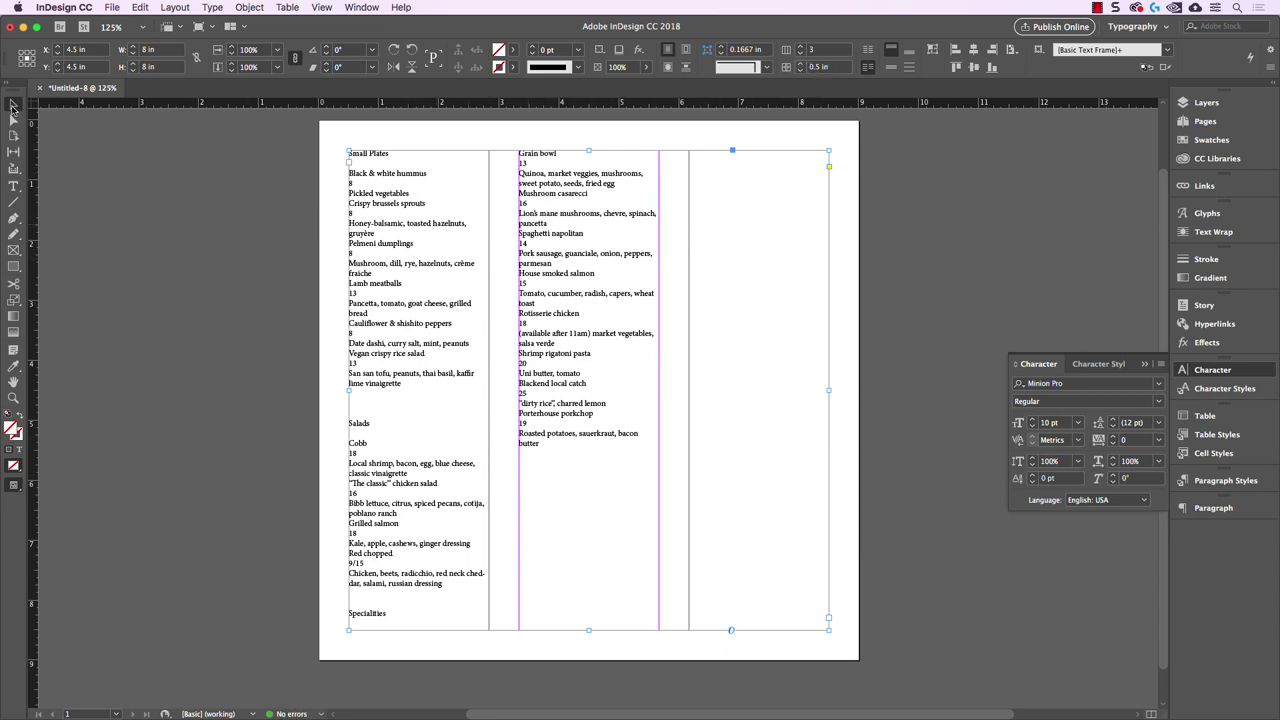
- Show the page in preview mode without guides and fit it to the window with the text frame selected
left_click(150, 202)
key("w")
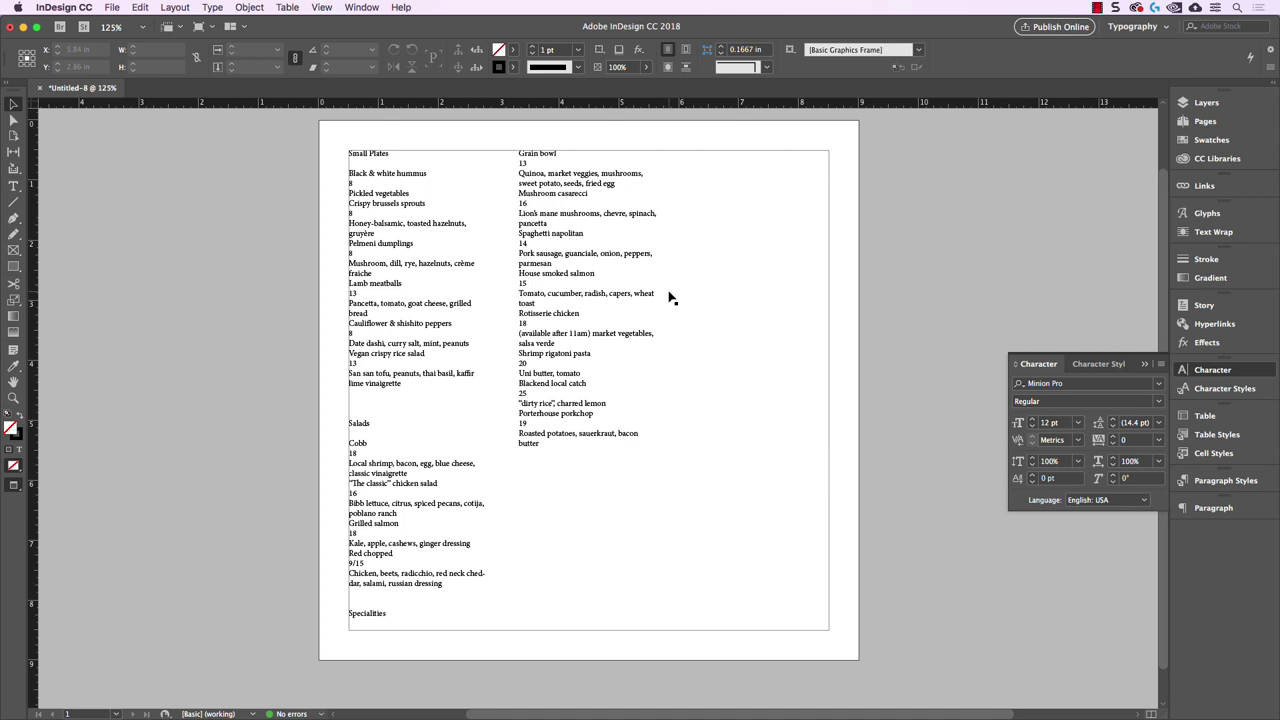
left_click(670, 297)
key("super+0")
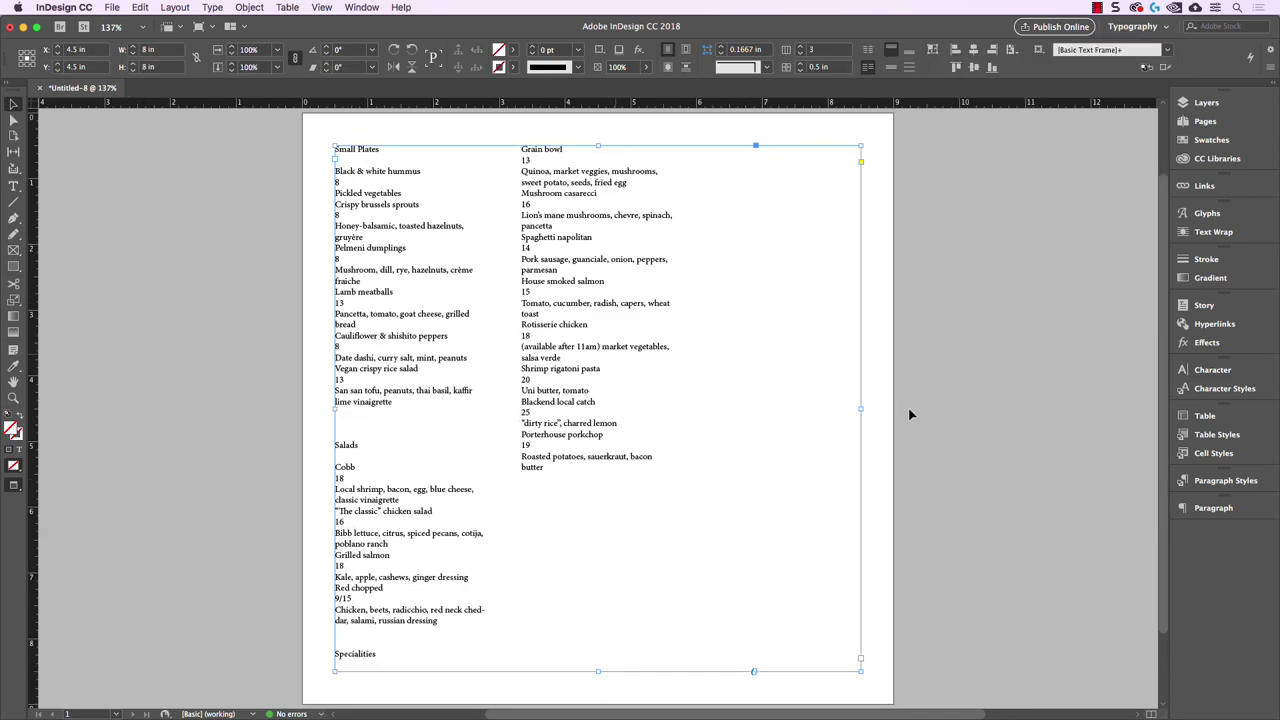
- Highlight the Small Plates heading and its dish names, prices and descriptions in turn to examine the menu's text levels
double_click(399, 188)
left_click_drag(393, 149, 323, 148)
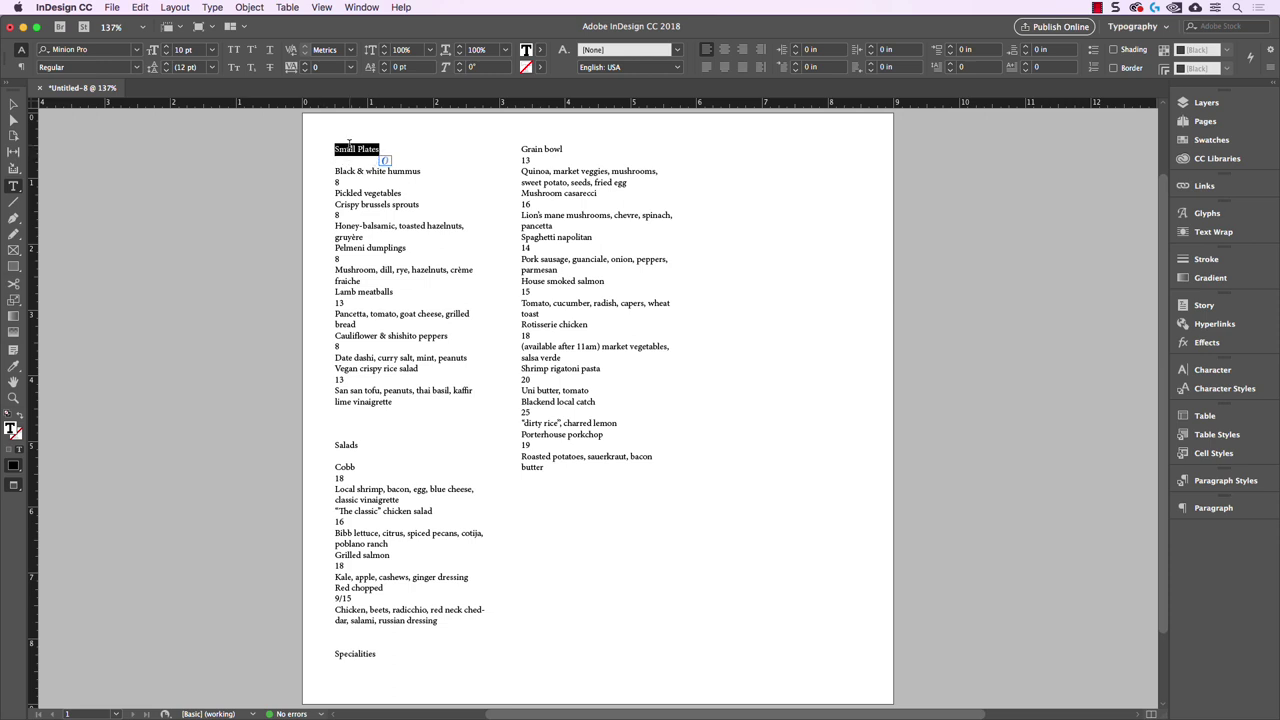
left_click_drag(336, 170, 423, 171)
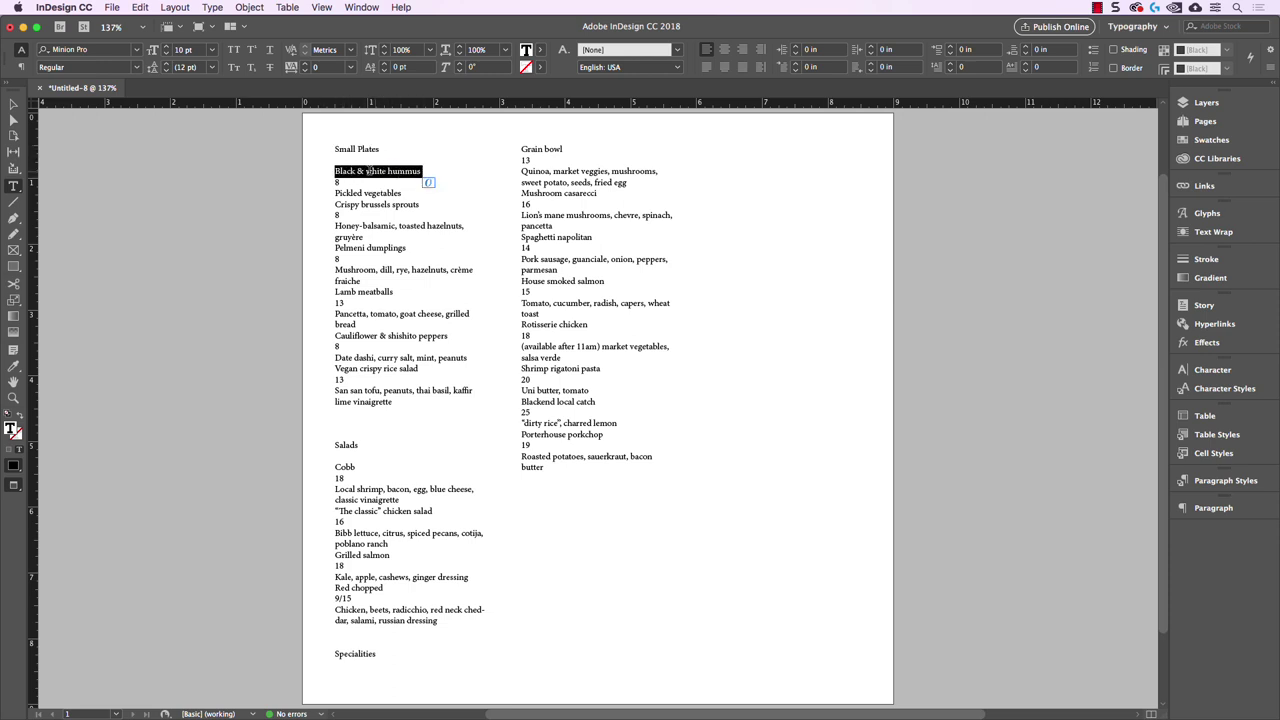
double_click(337, 182)
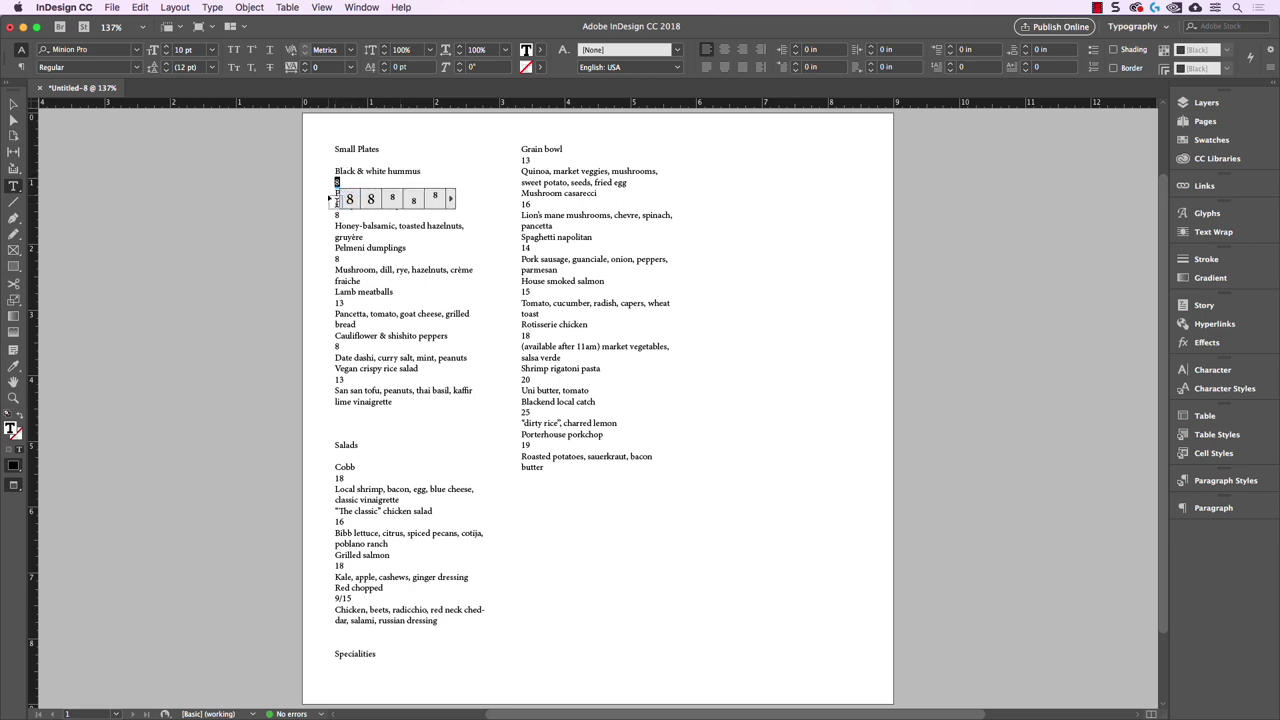
left_click_drag(335, 193, 403, 192)
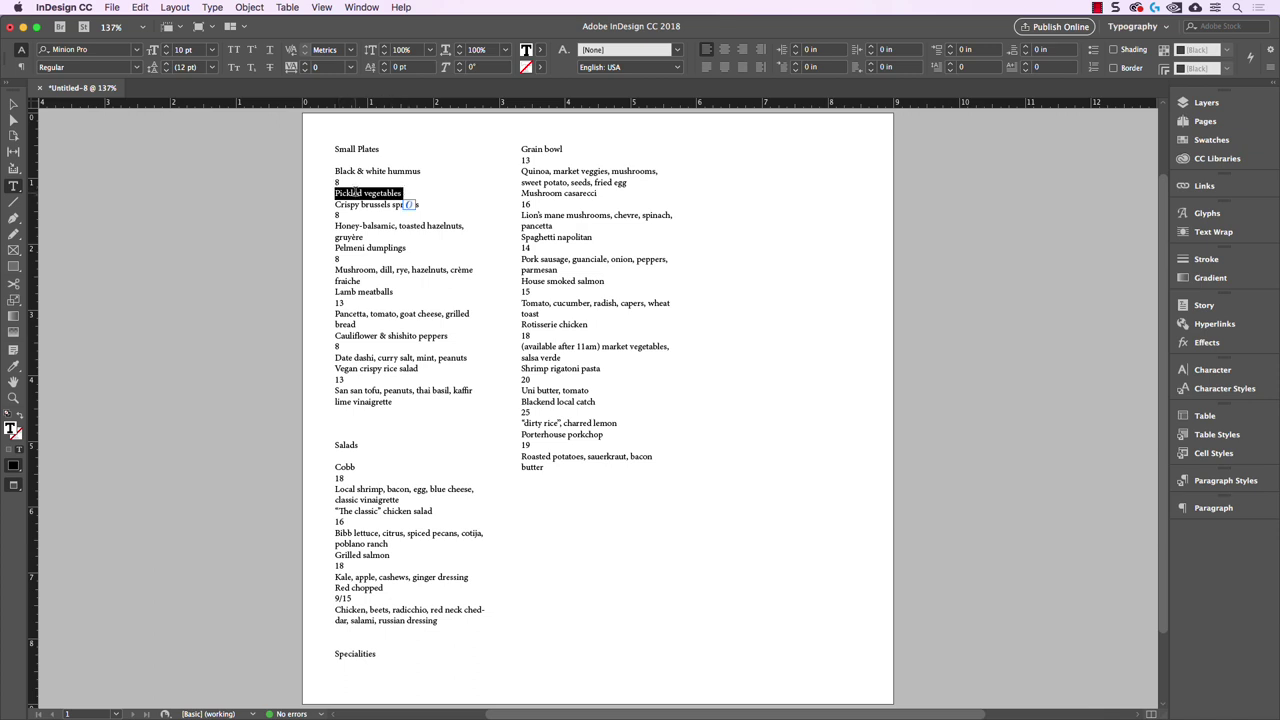
left_click_drag(335, 204, 432, 233)
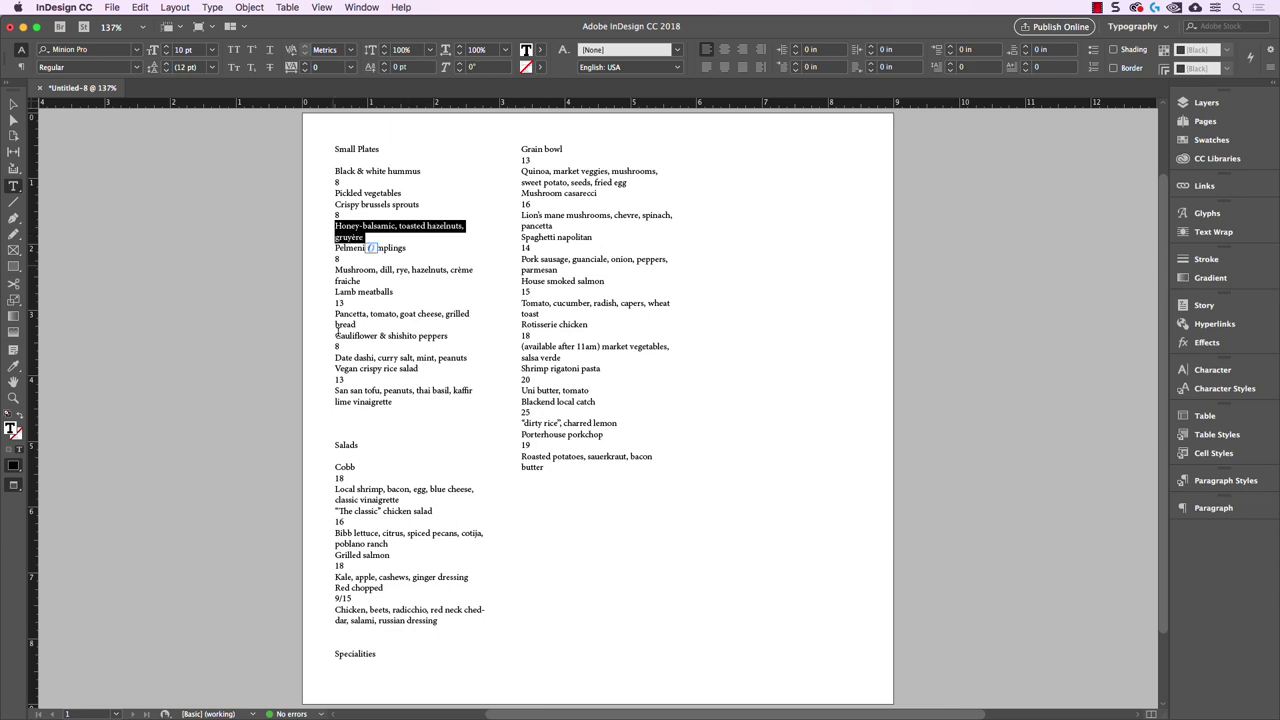
triple_click(366, 149)
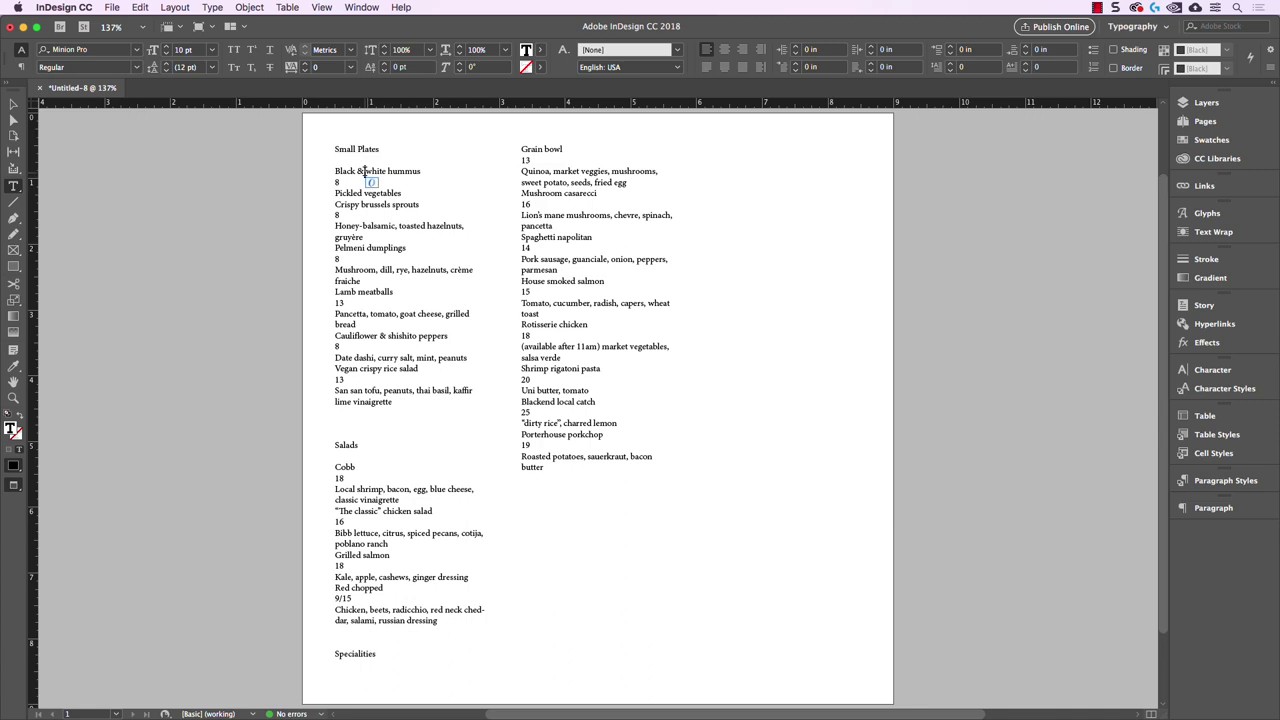
triple_click(366, 171)
left_click(337, 186)
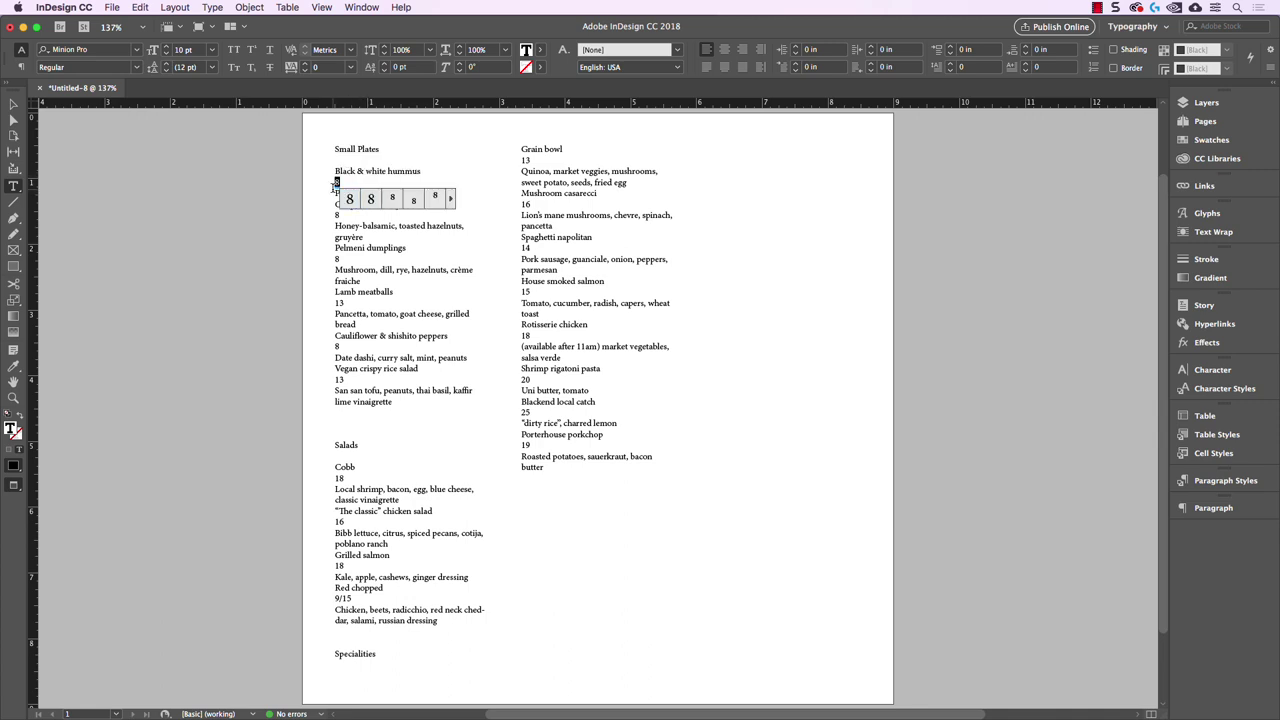
left_click_drag(336, 192, 424, 190)
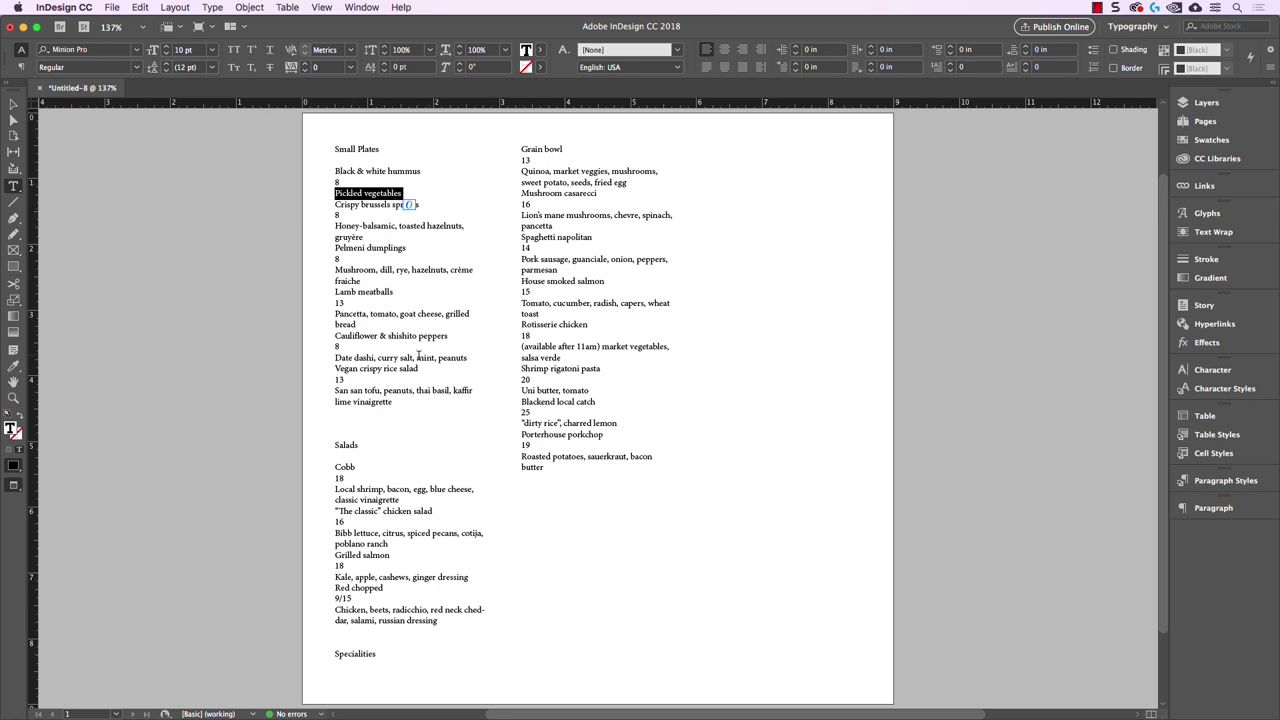
- Set the font of all the menu text to GothamBold Regular
key("super+a")
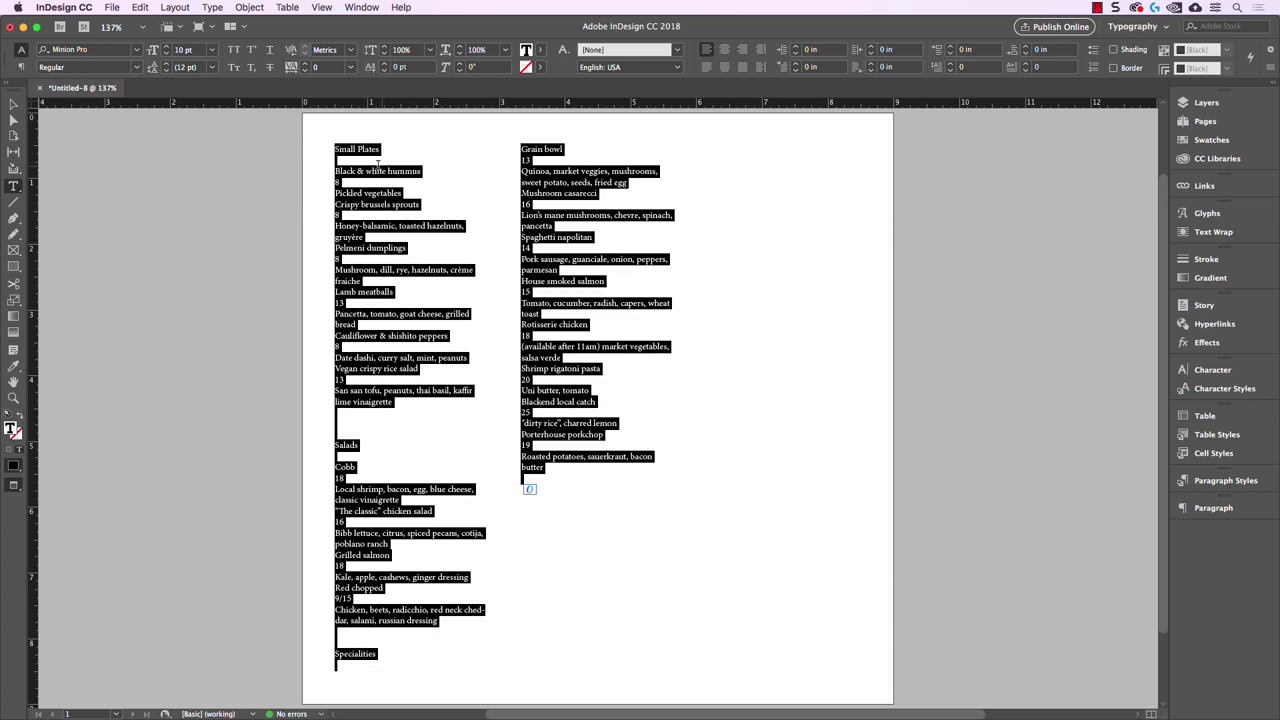
left_click(102, 51)
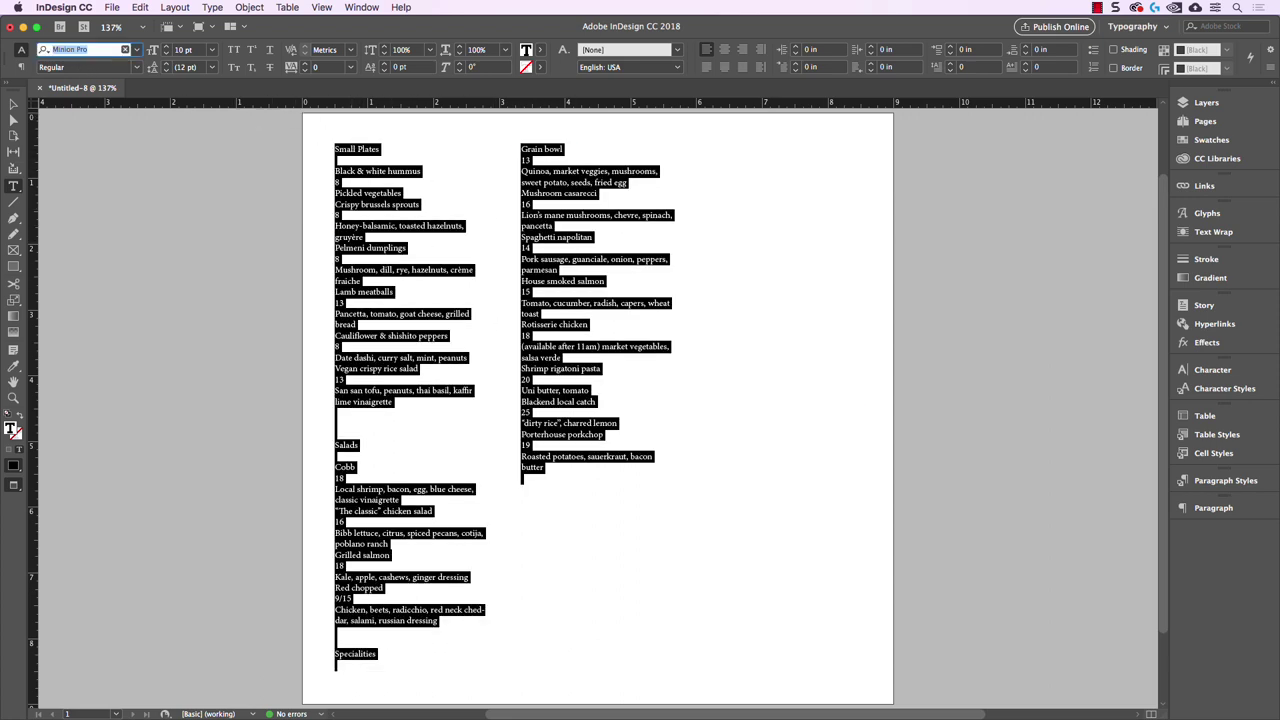
type("gothambold")
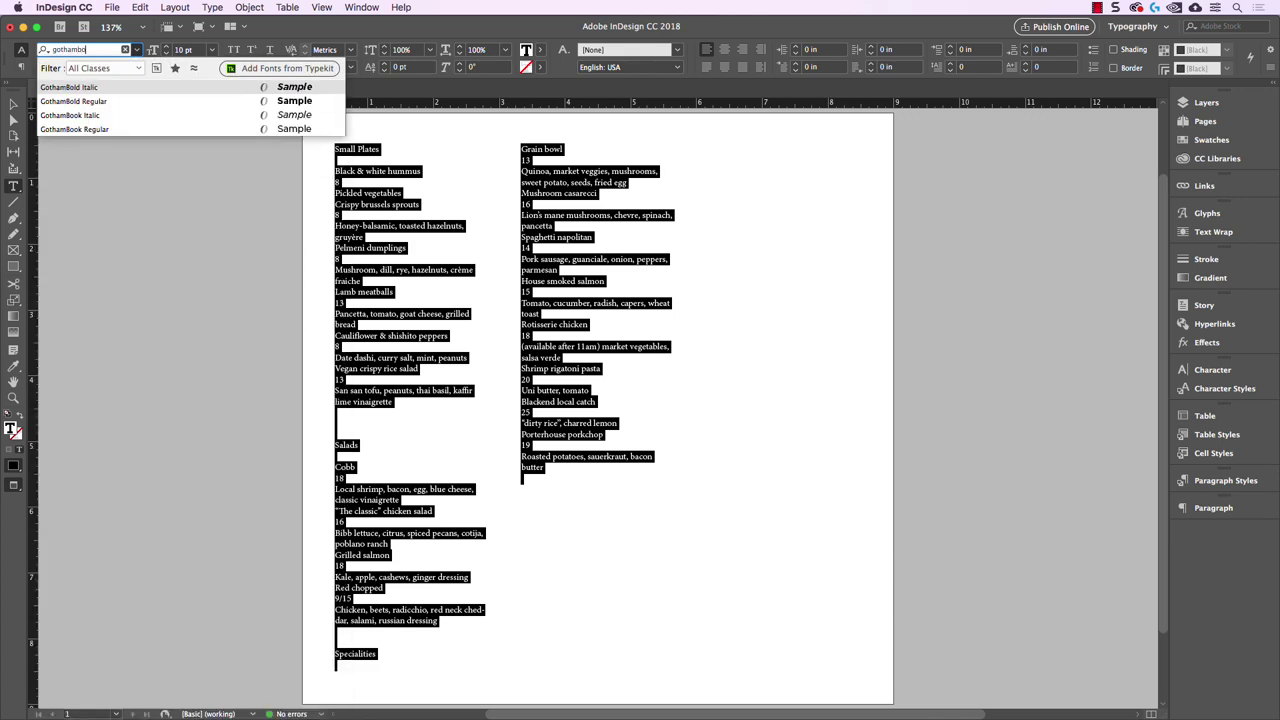
left_click(86, 101)
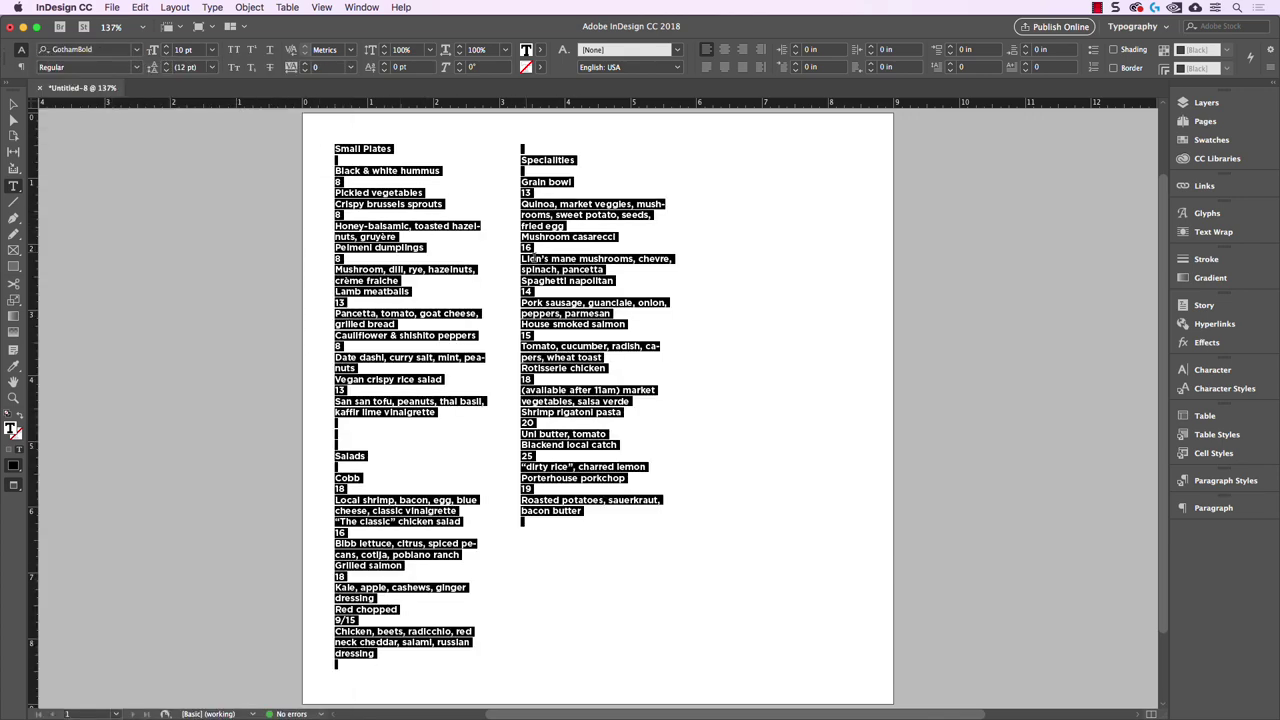
- Enlarge the Small Plates heading to 23 pt
left_click(370, 148)
triple_click(370, 148)
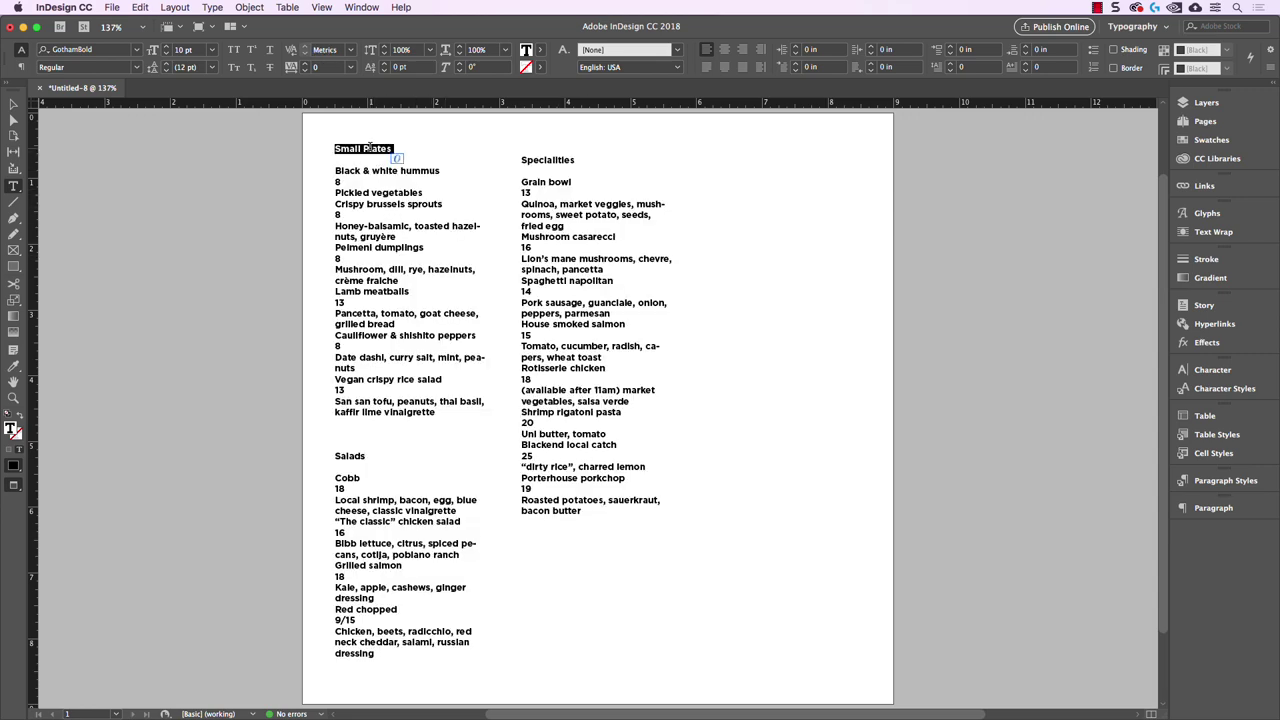
left_click(199, 49)
type("24")
key("Return")
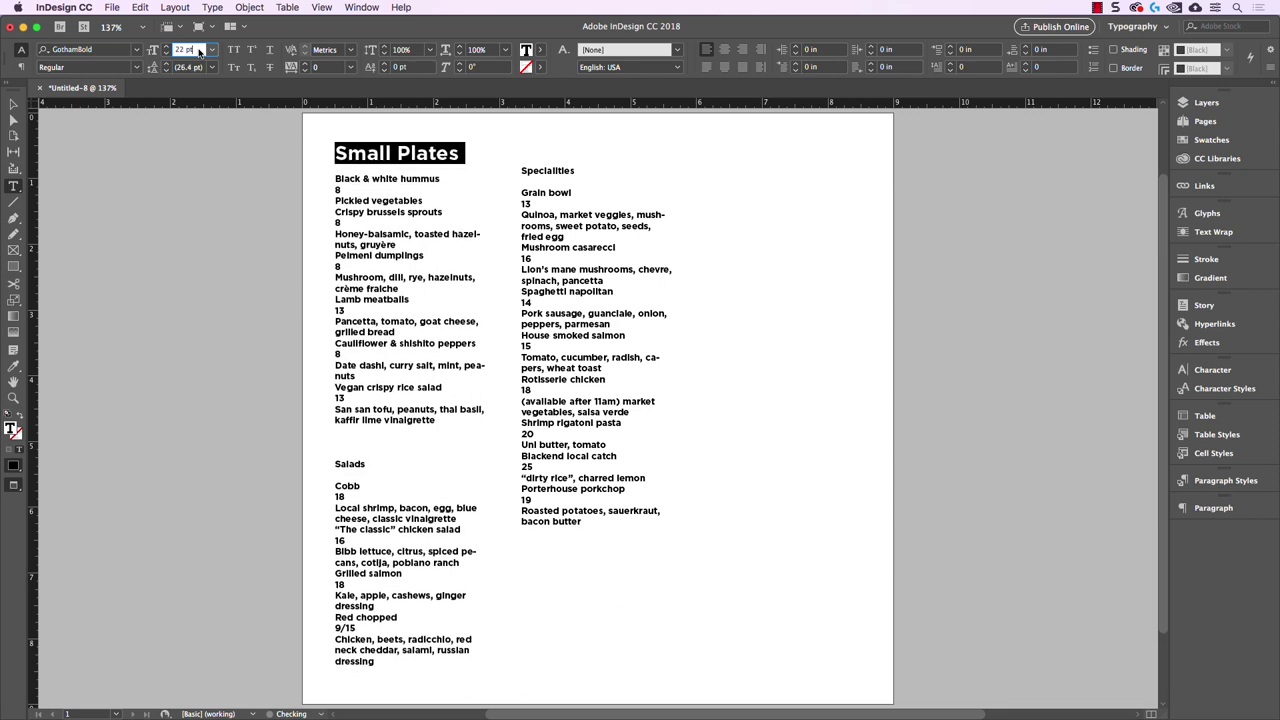
key("Down")
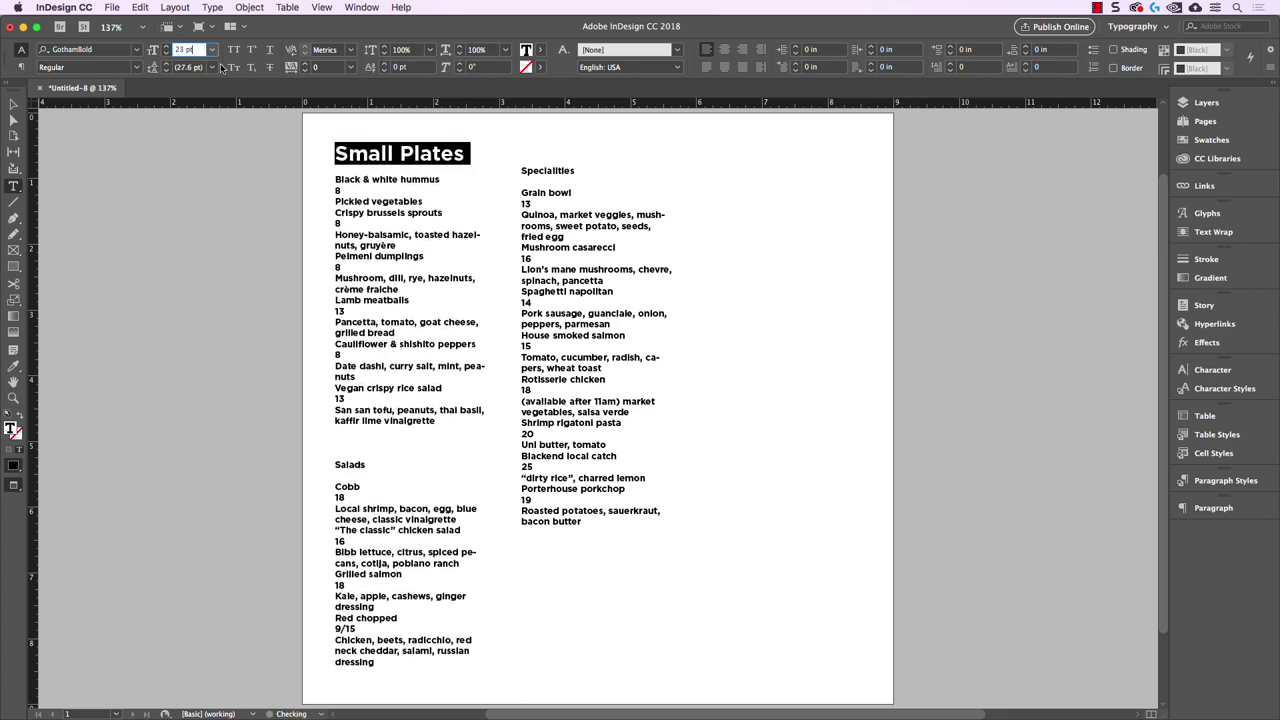
- Set the Small Plates heading to 24 pt with a tracking of -20, and leave the text deselected
key("Up")
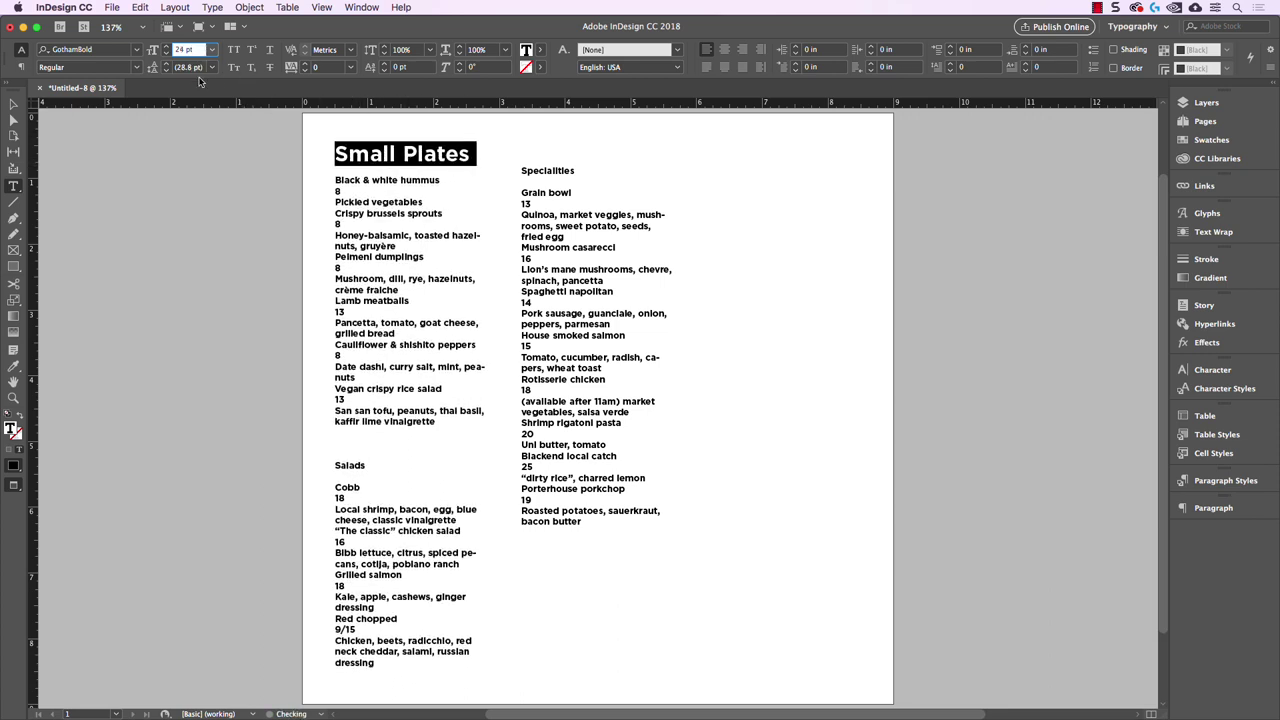
left_click(323, 68)
key("Down")
key("Down")
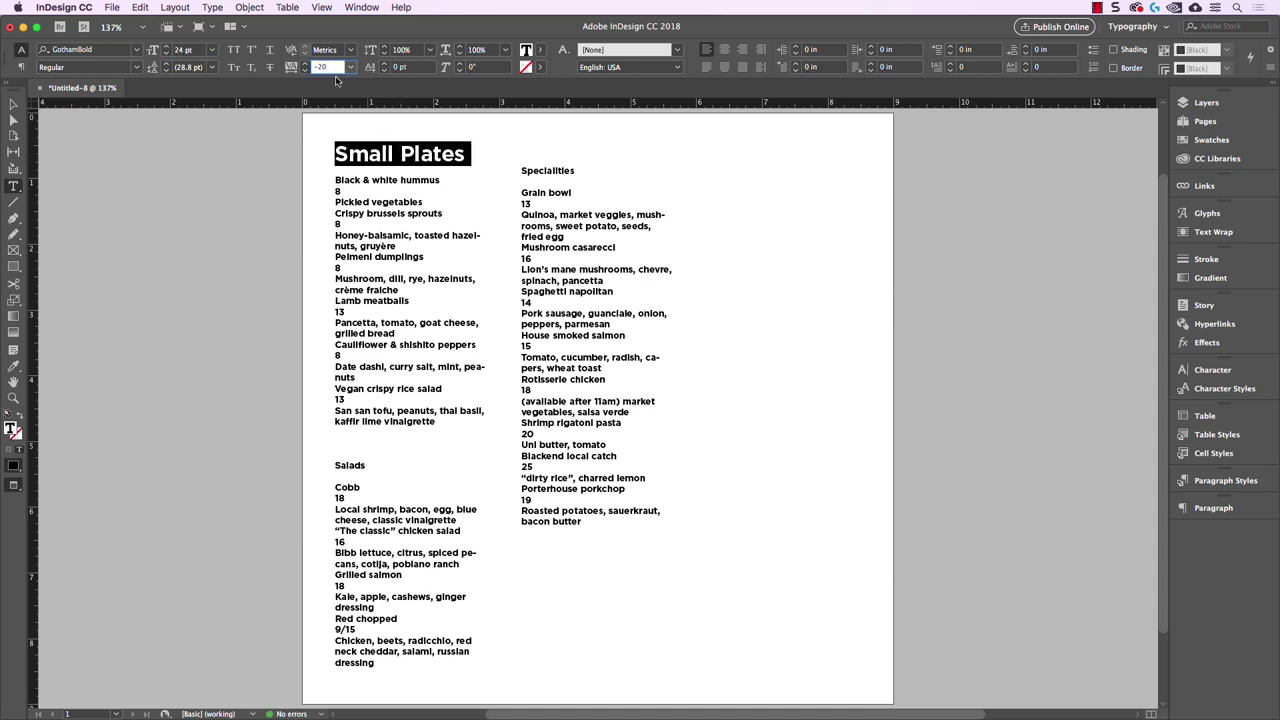
left_click(14, 105)
left_click(155, 202)
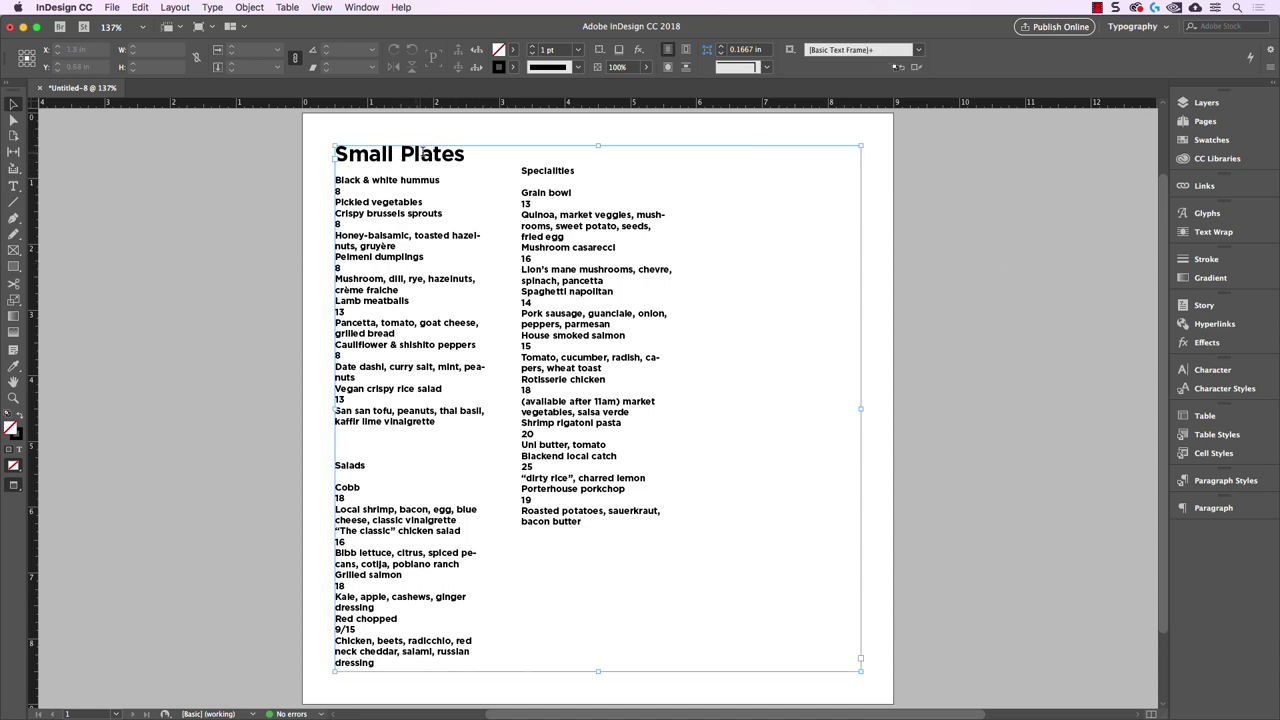
- Highlight the Small Plates heading letter by letter to its last character to examine what the selection covers
double_click(425, 155)
left_click(345, 150)
key("shift+Right")
key("shift+Right")
key("shift+Right")
key("shift+Right")
key("shift+Right")
key("shift+Right")
key("shift+Right")
key("shift+Right")
key("shift+Right")
key("shift+Right")
key("shift+Right")
key("shift+Right")
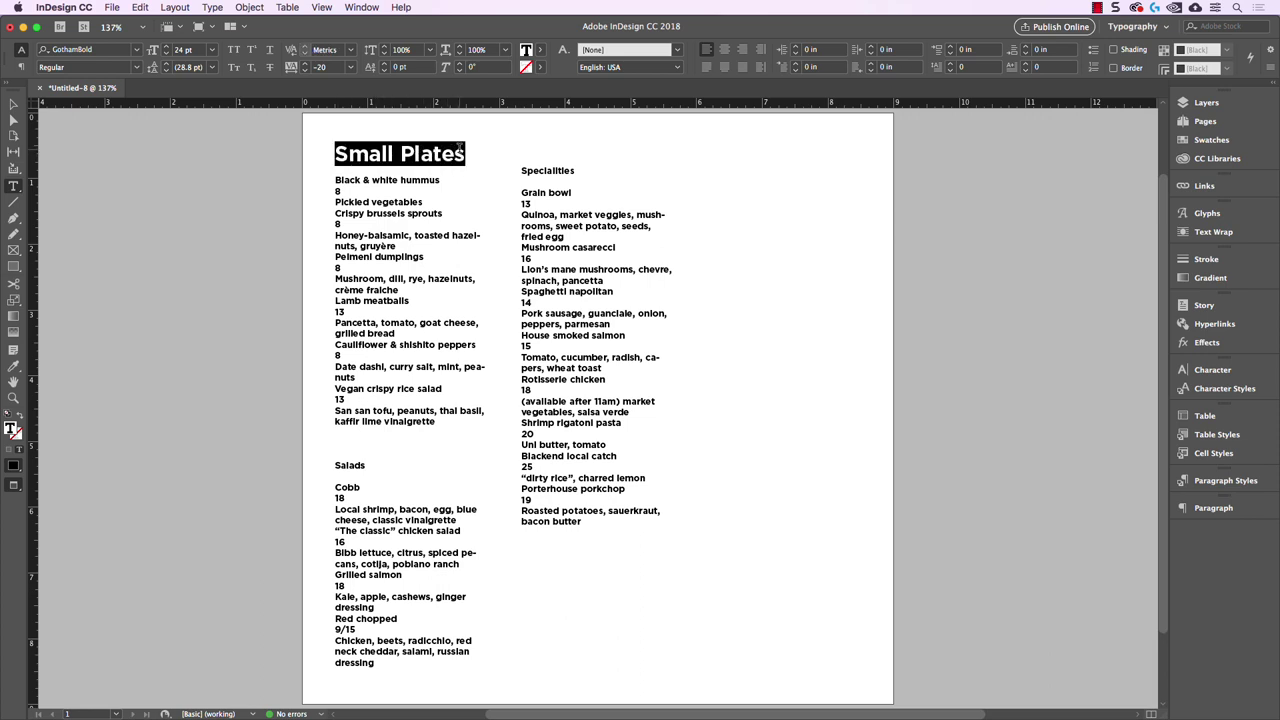
key("Left")
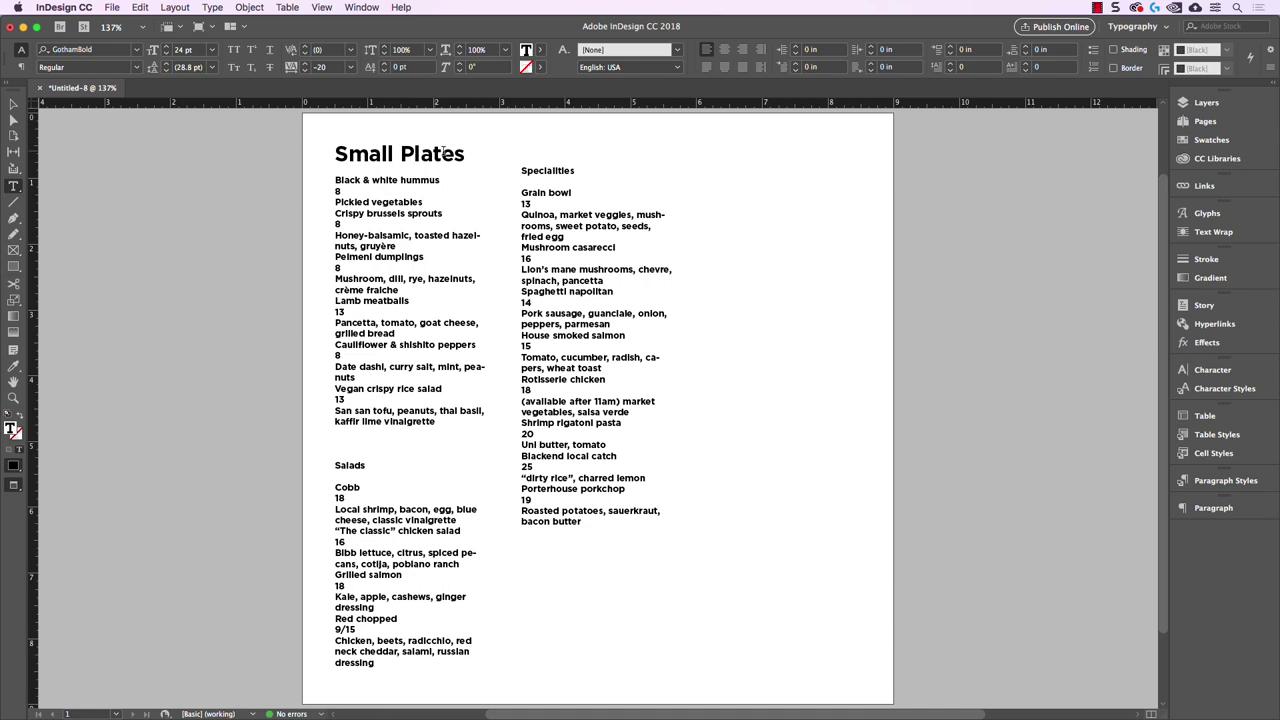
- Highlight the whole Small Plates line and part of the dish name below it to examine where the heading's paragraph ends
left_click_drag(335, 152, 488, 147)
left_click(440, 152)
left_click(420, 152)
left_click_drag(335, 152, 470, 153)
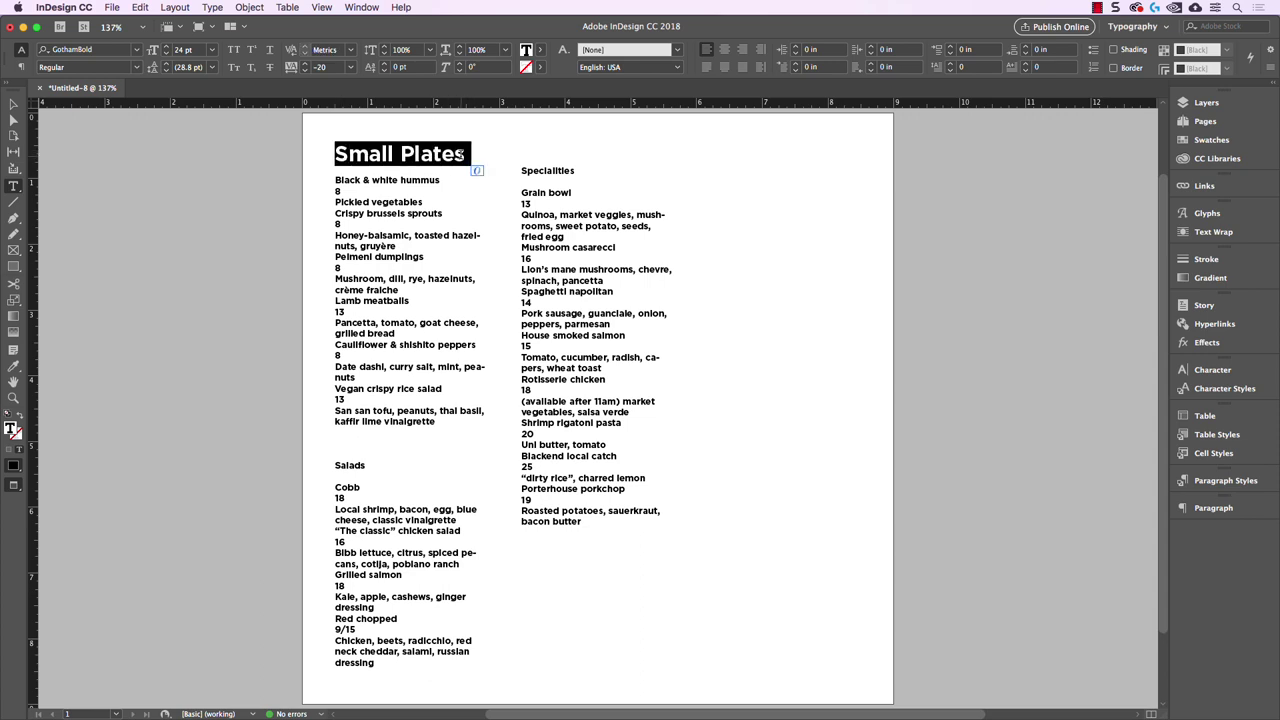
left_click(464, 153)
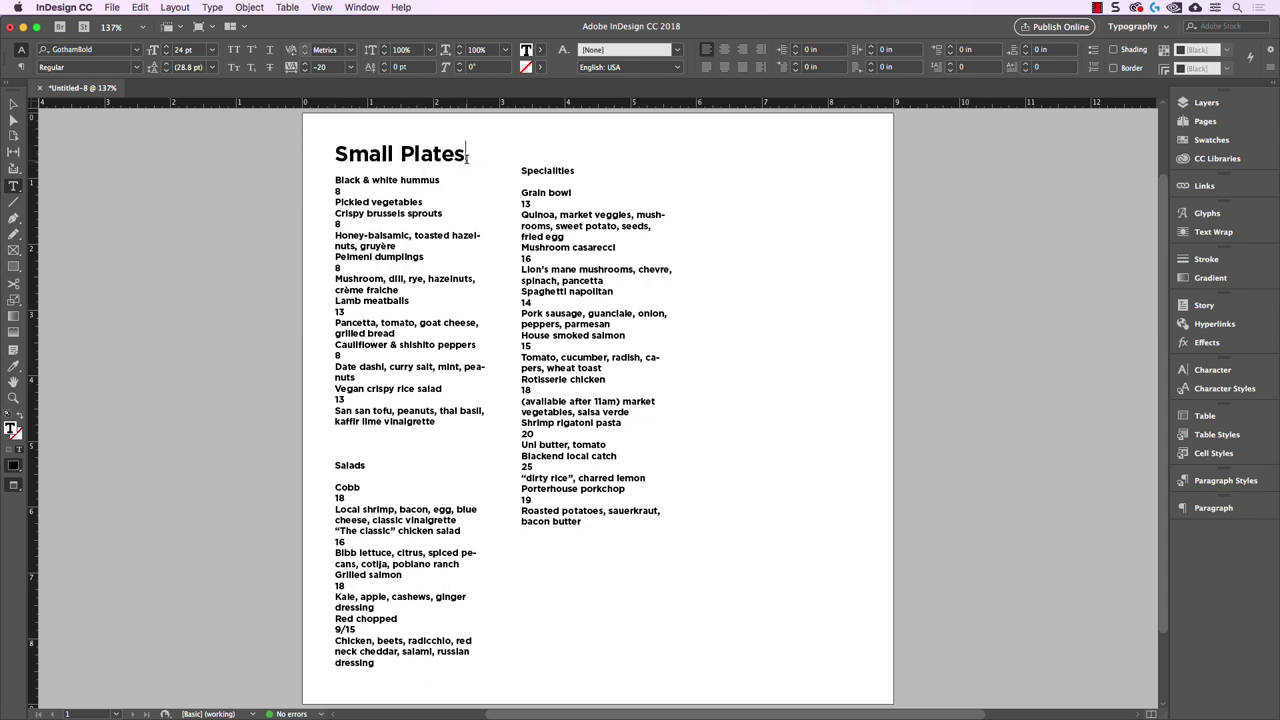
key("Right")
left_click_drag(457, 153, 421, 180)
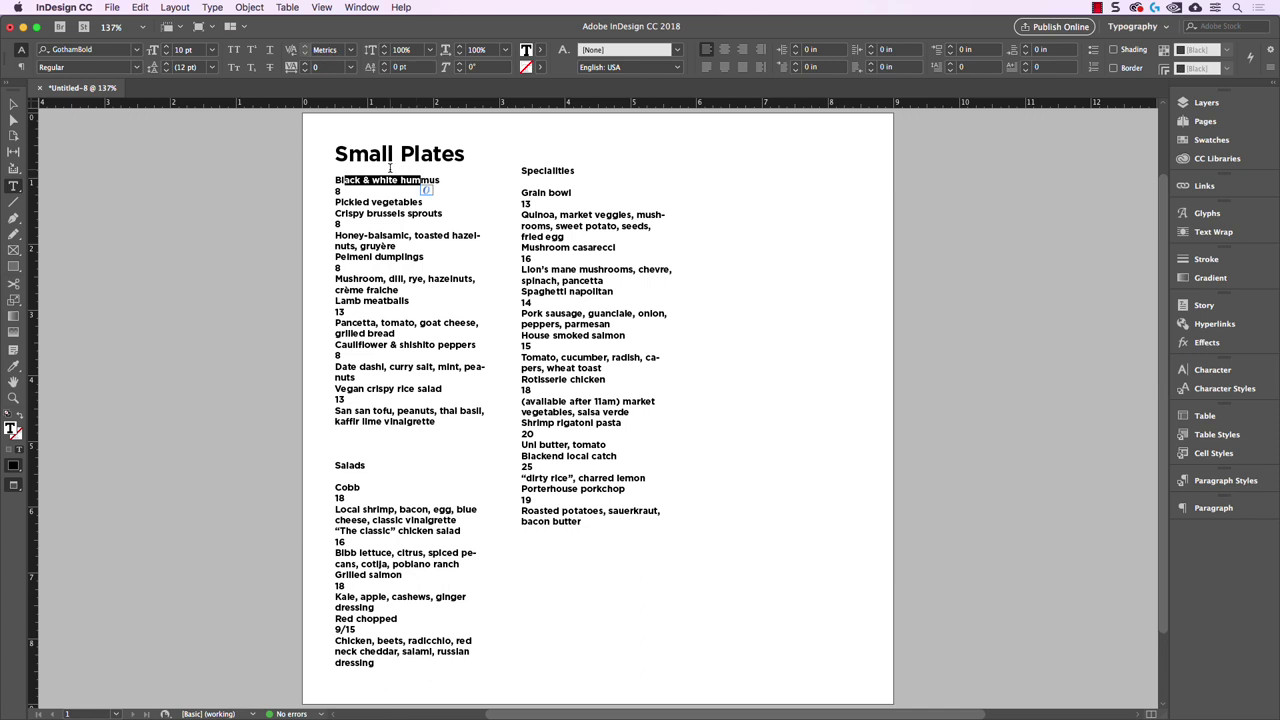
key("Up")
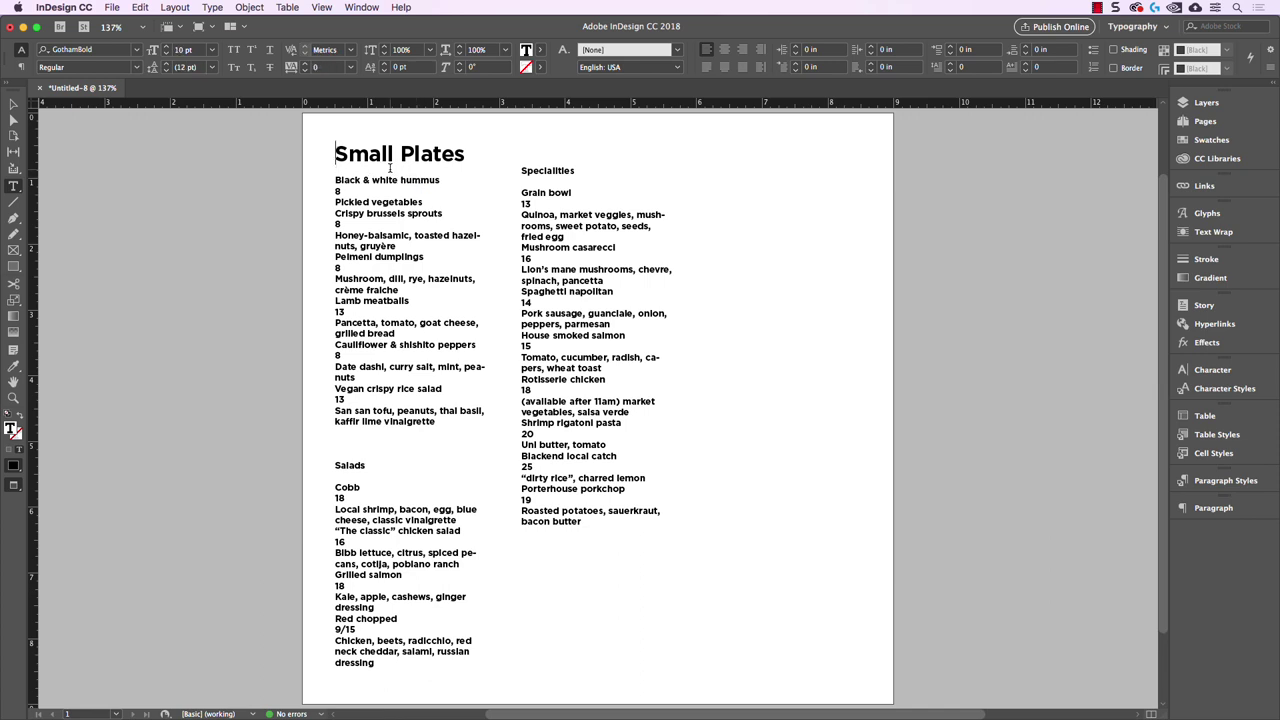
- Create a new paragraph style based on the Small Plates heading's formatting
left_click(366, 152)
left_click(1219, 486)
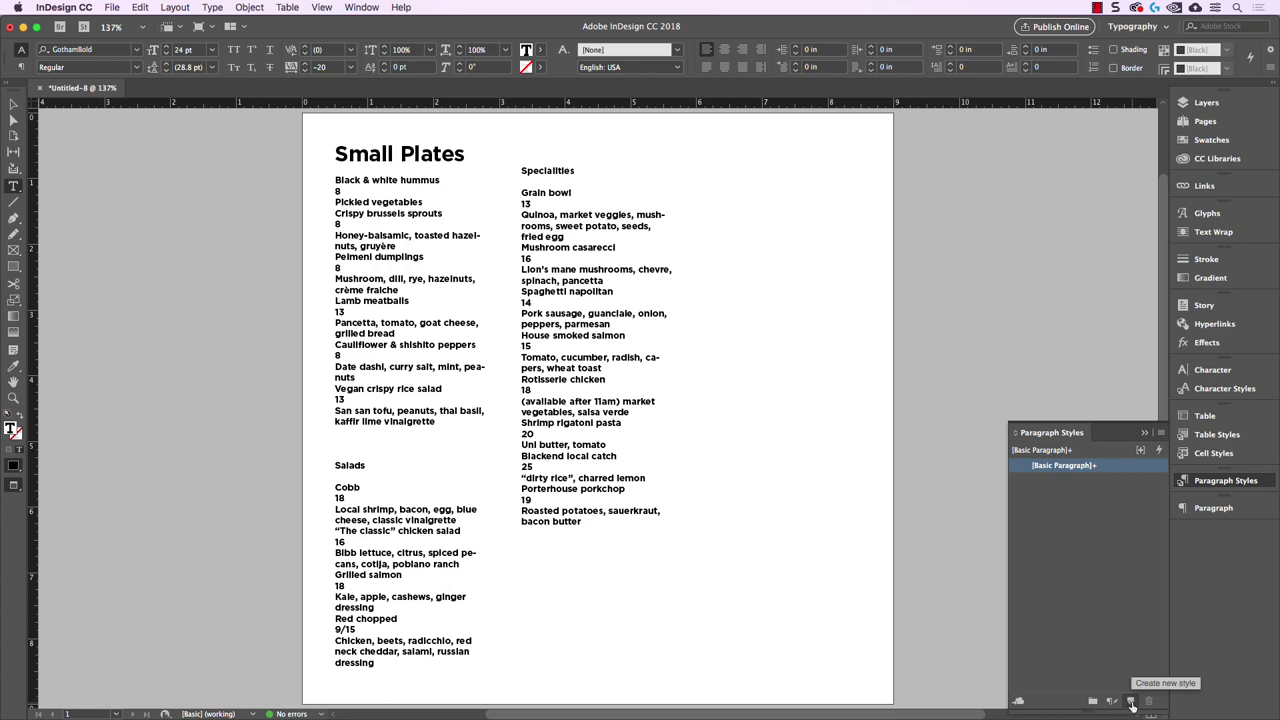
left_click(1131, 703)
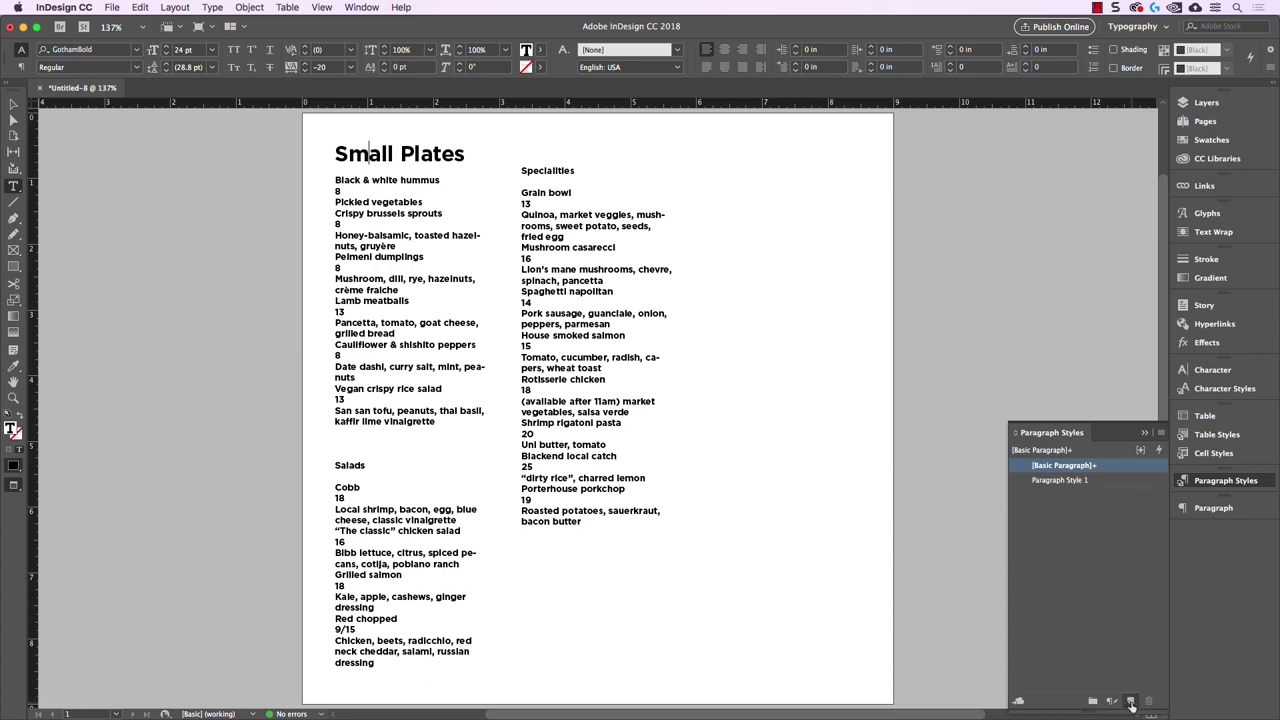
- Name the new paragraph style Category and check its basic character formats
double_click(1058, 481)
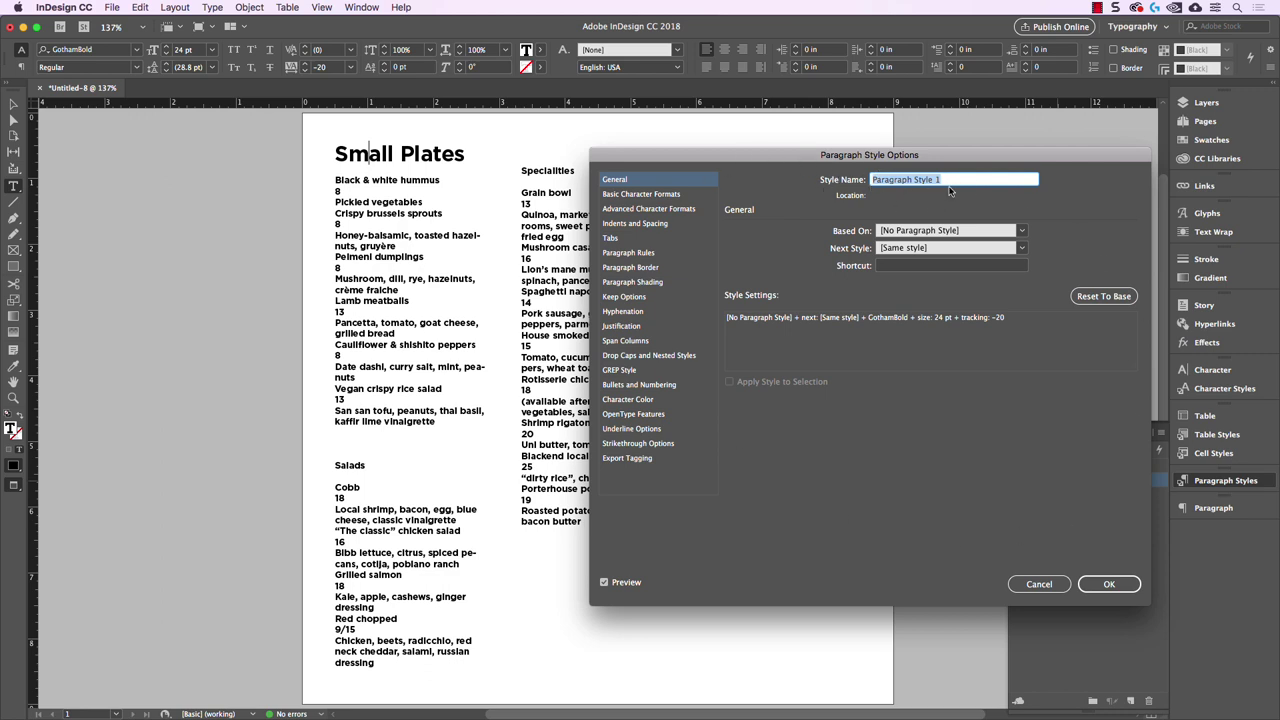
left_click_drag(955, 186, 858, 180)
type("Ca")
type("tago")
key("BackSpace")
key("BackSpace")
key("BackSpace")
key("BackSpace")
left_click(645, 194)
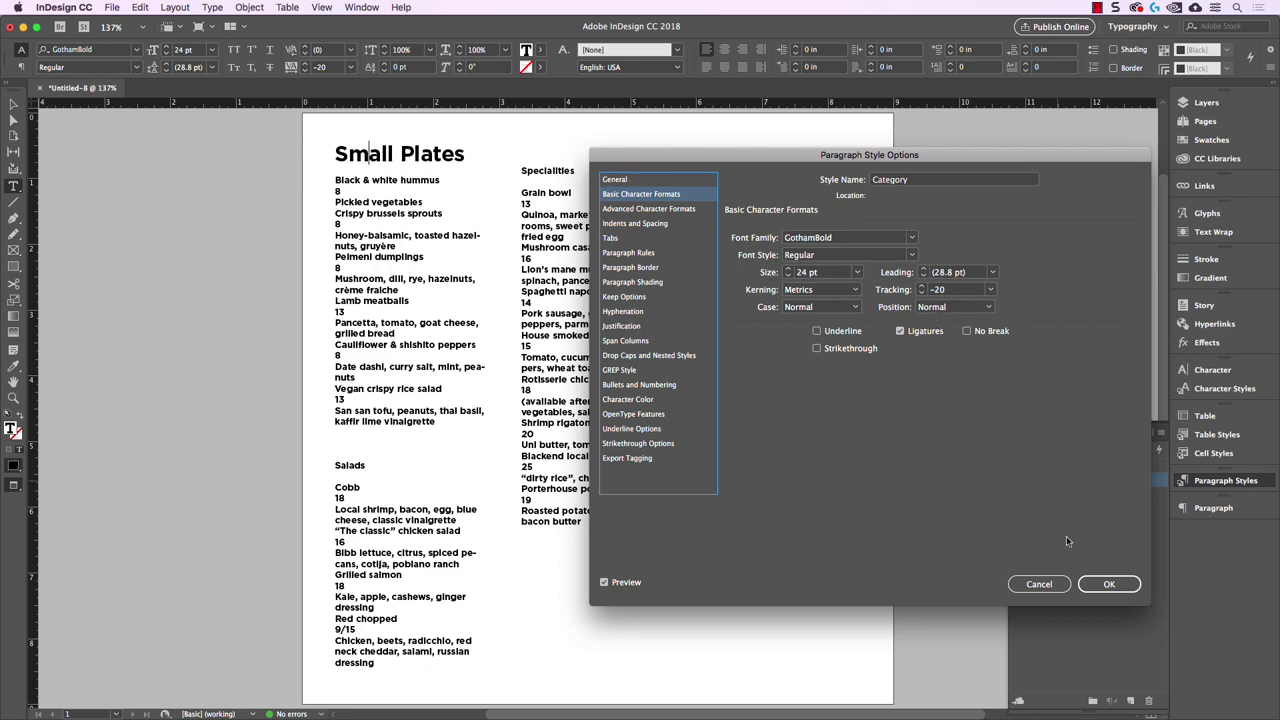
left_click(1108, 584)
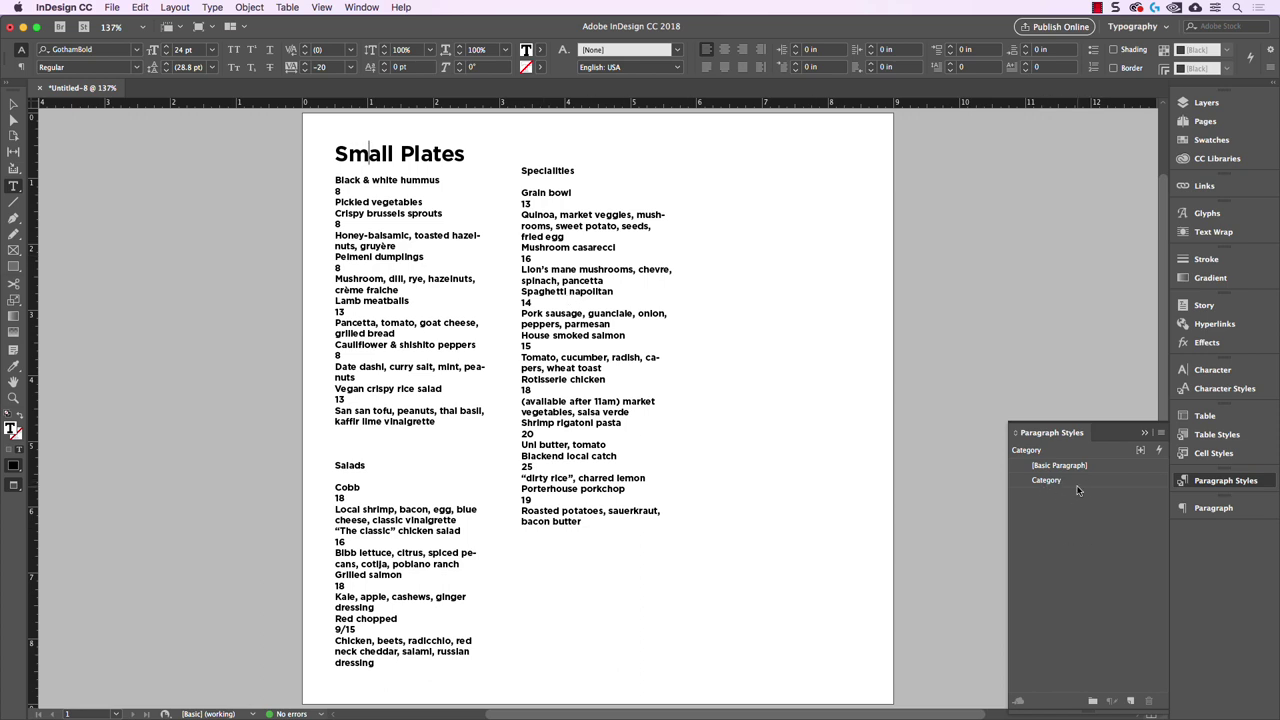
- Apply the Category paragraph style to the Salads and Specialities headings
left_click(361, 464)
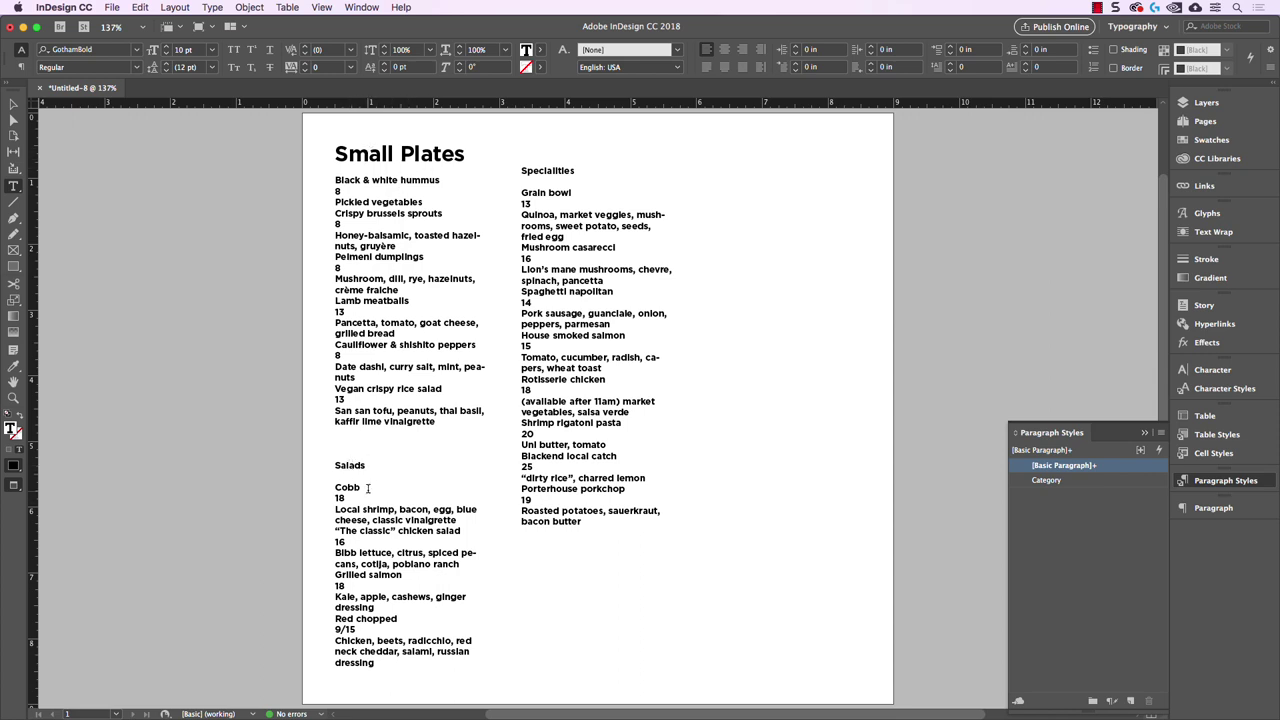
left_click(1047, 482)
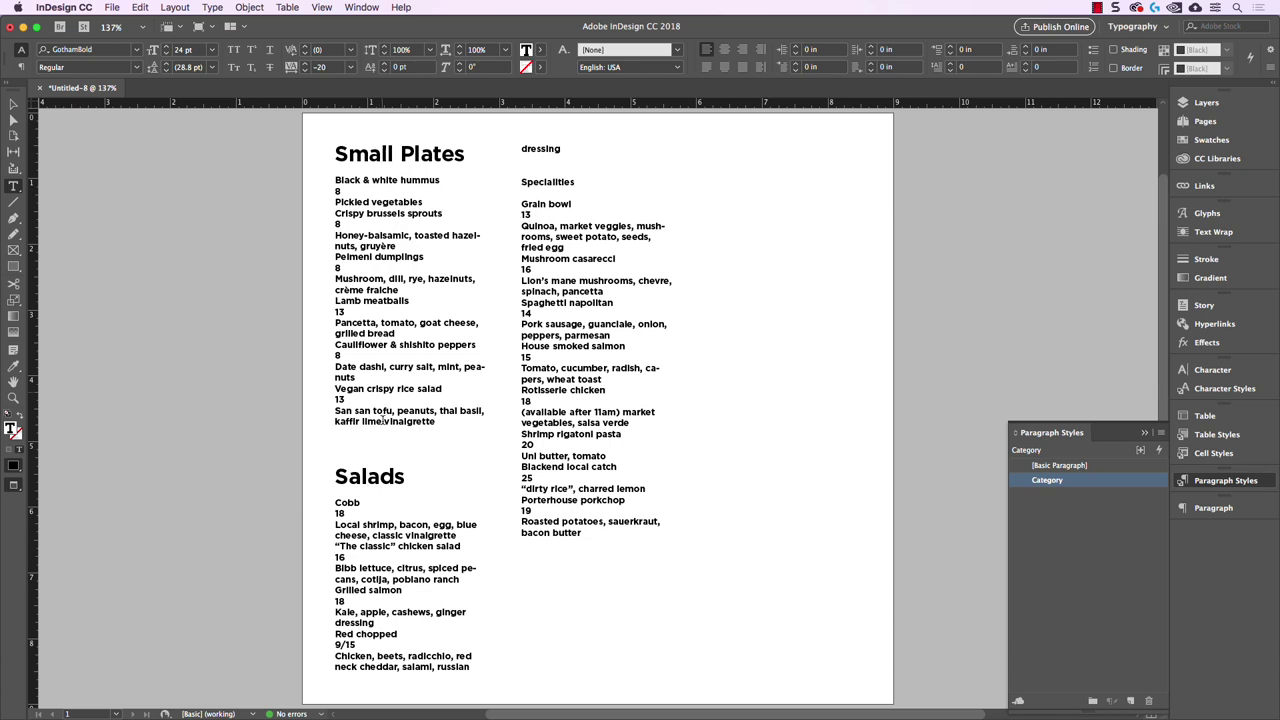
left_click(549, 181)
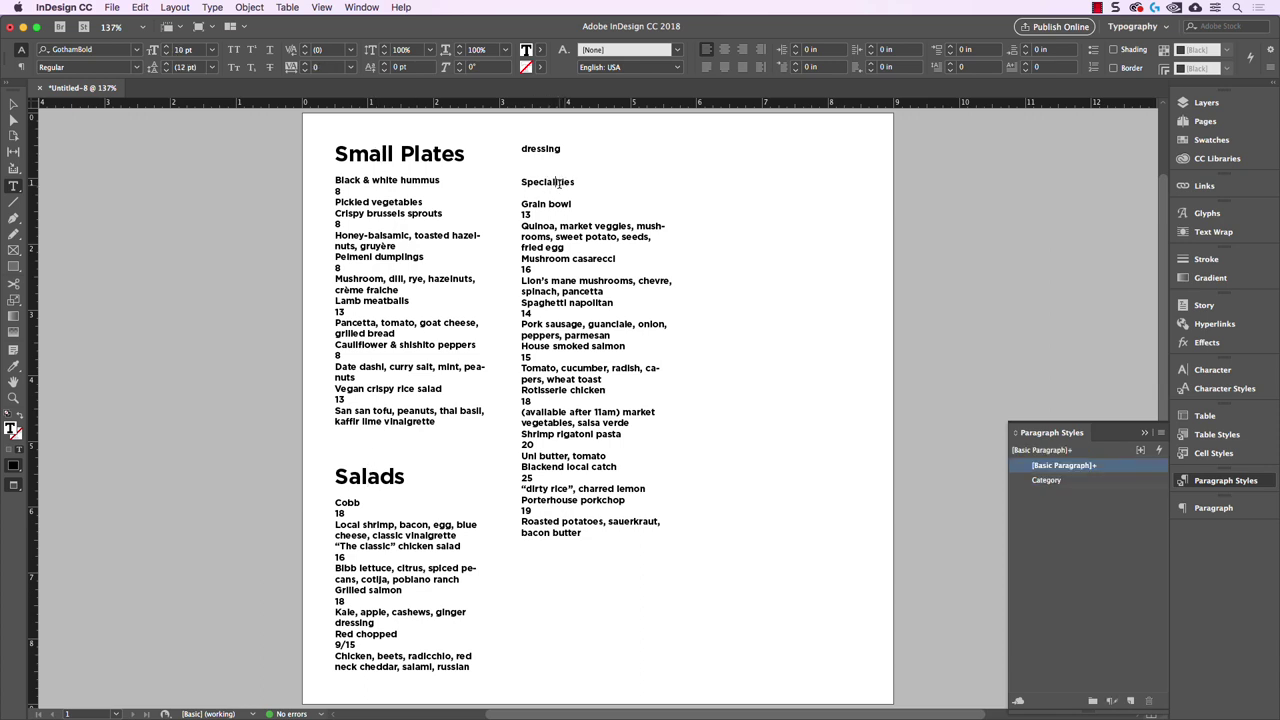
left_click(1070, 479)
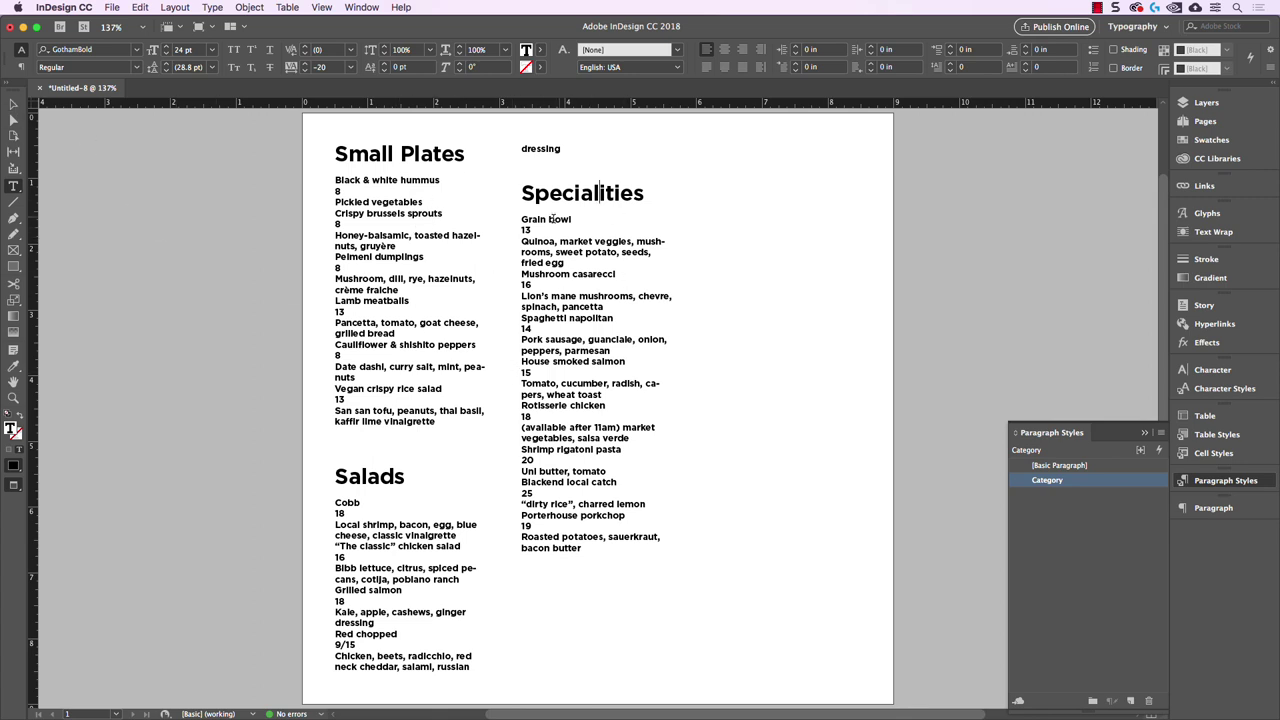
- Deselect everything and open the Category paragraph style's options, placing the dialog clear of the menu's first two columns
left_click(13, 104)
left_click(254, 179)
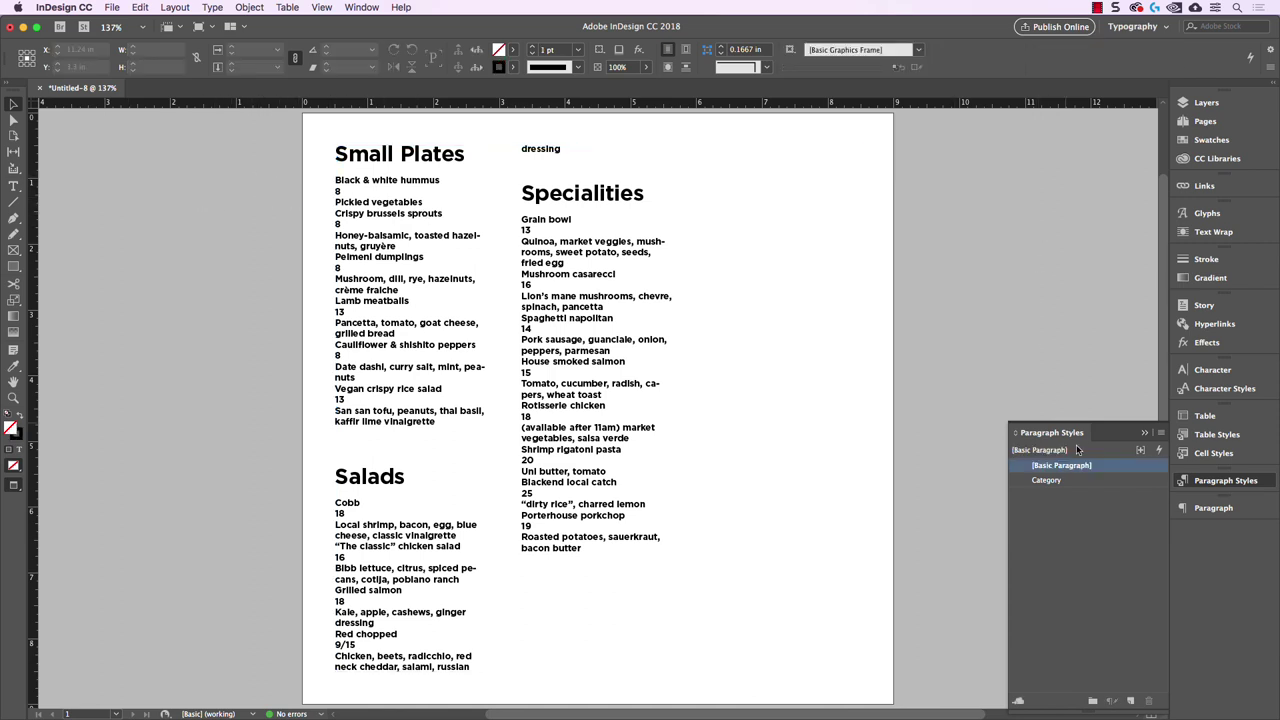
left_click(1090, 482)
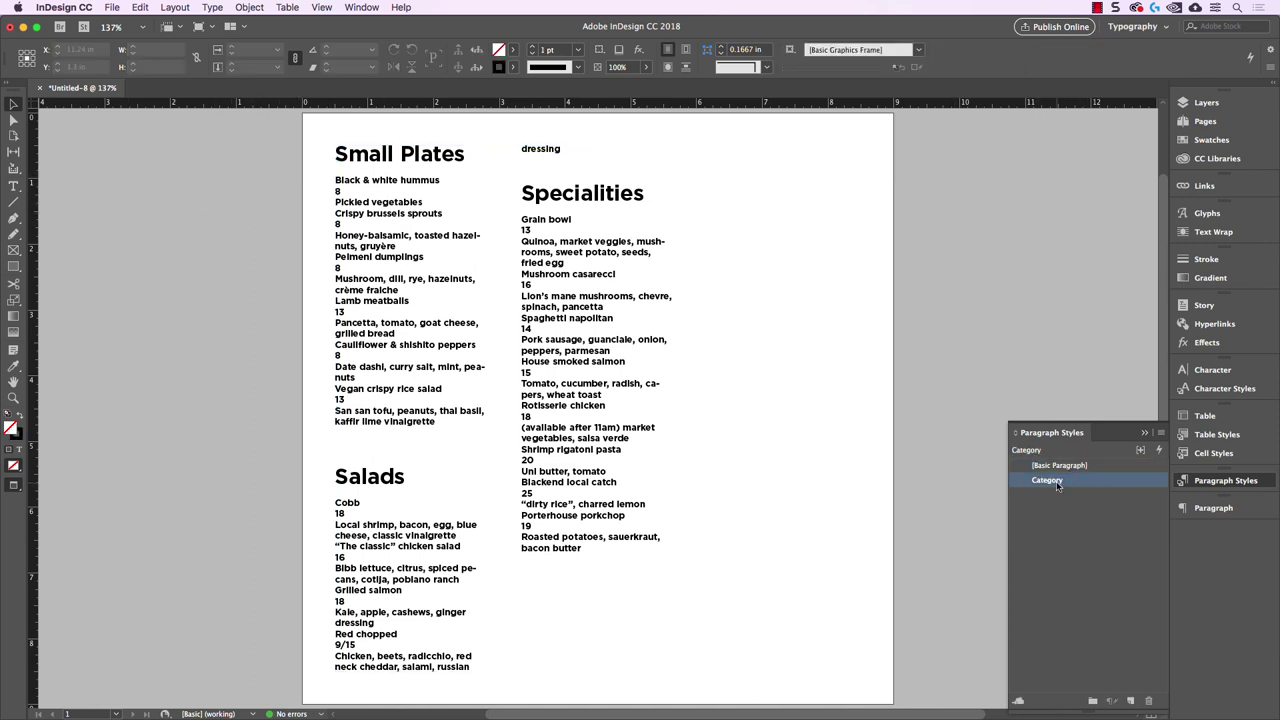
left_click(1051, 481)
double_click(1125, 486)
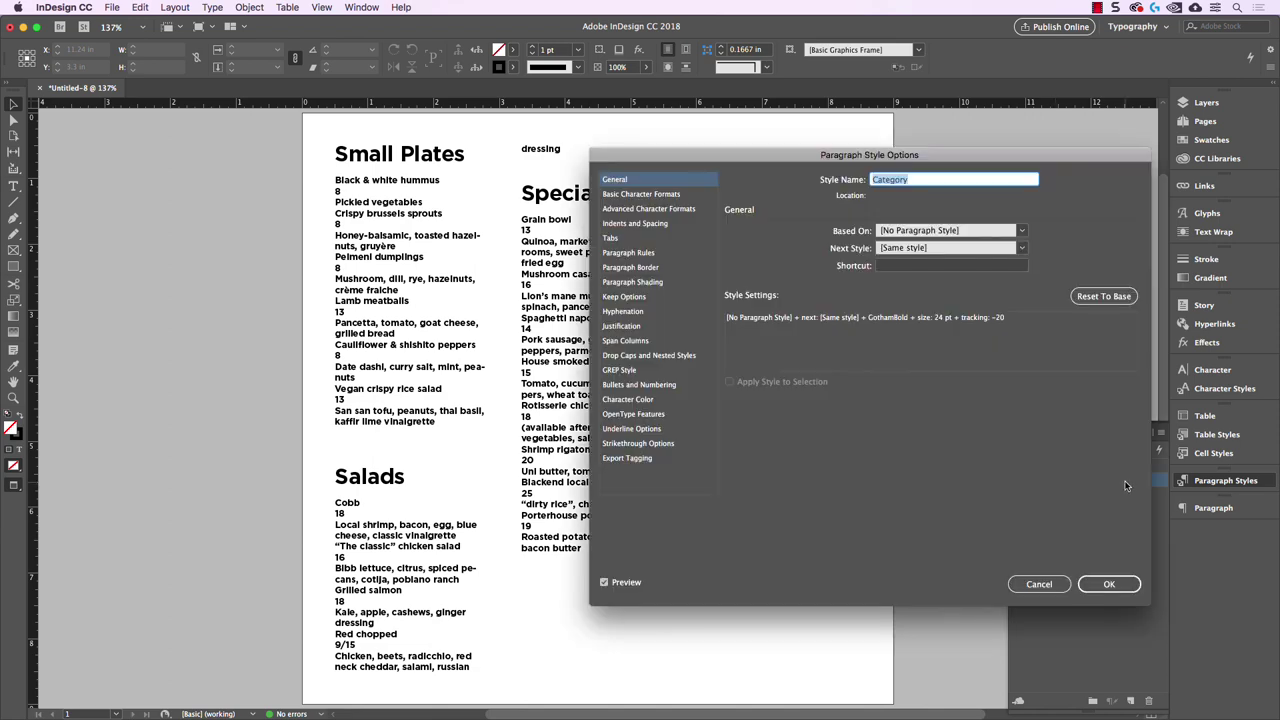
left_click_drag(930, 155, 1019, 97)
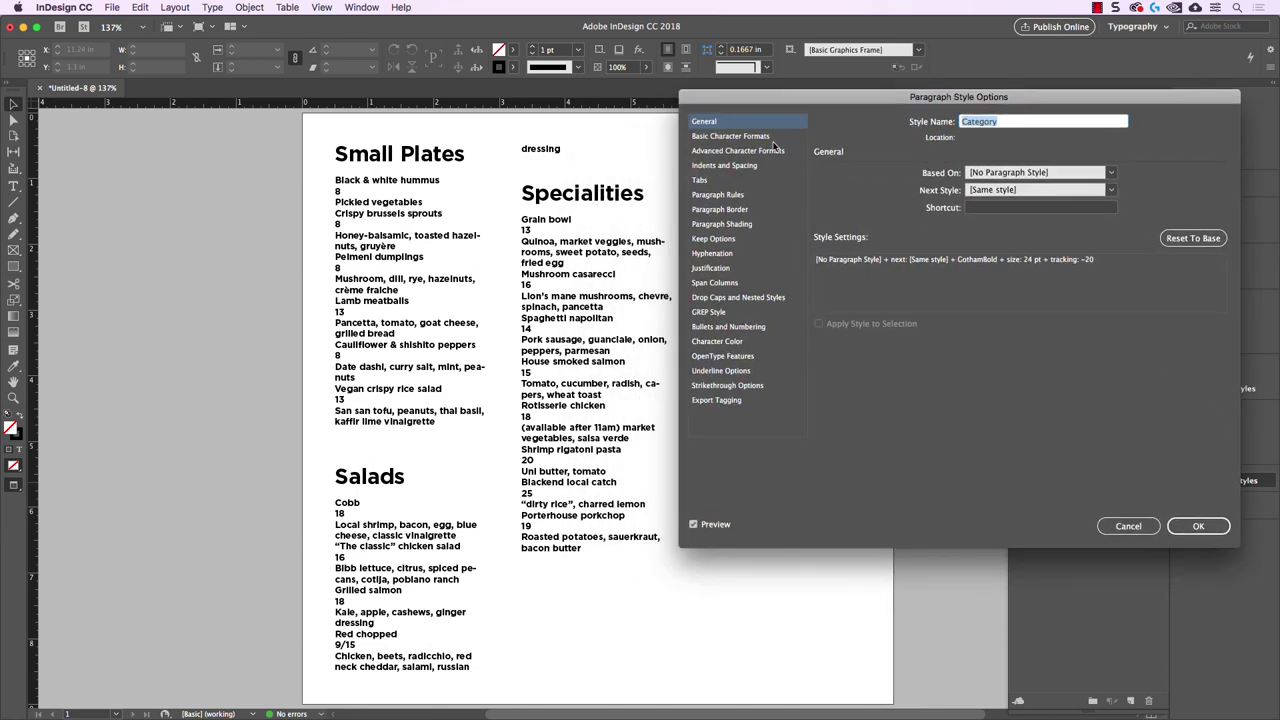
- Look through the Category style's option pages, including Paragraph Border, Justification, Character Color and Tabs, ending at Basic Character Formats
left_click(758, 138)
left_click(736, 209)
left_click(732, 268)
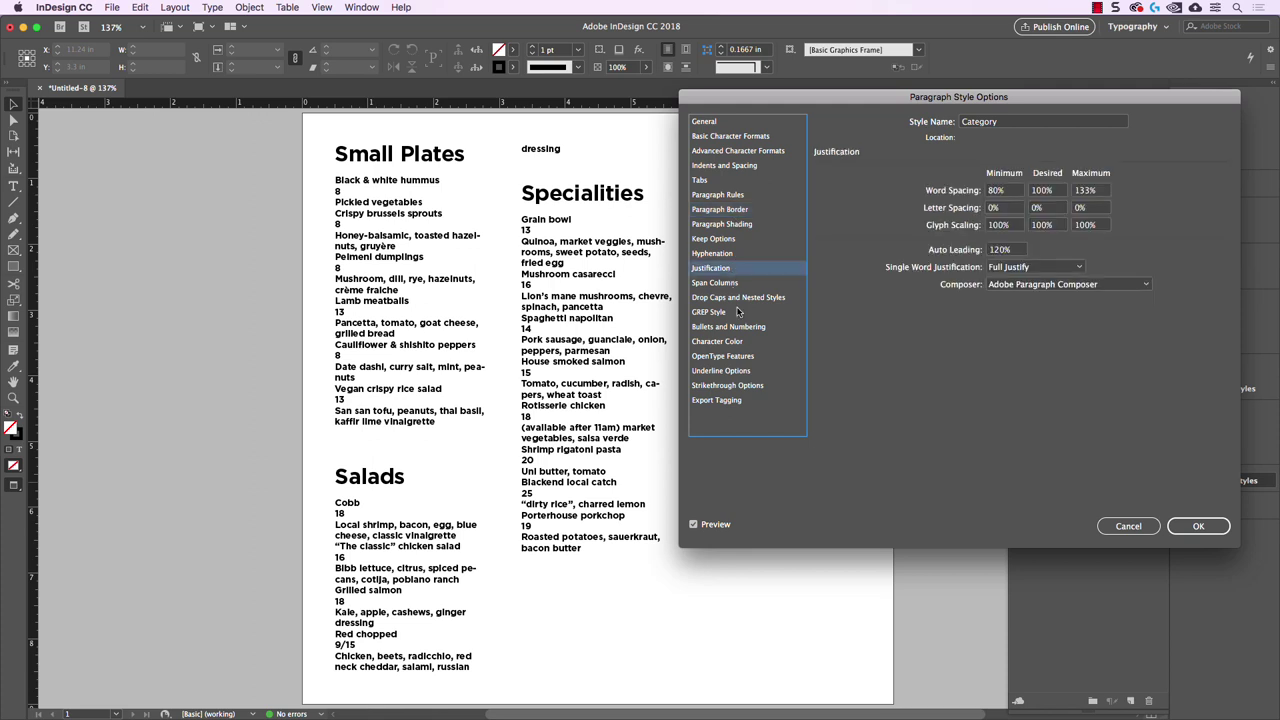
left_click(734, 341)
left_click(745, 384)
left_click(742, 326)
left_click(713, 238)
left_click(700, 180)
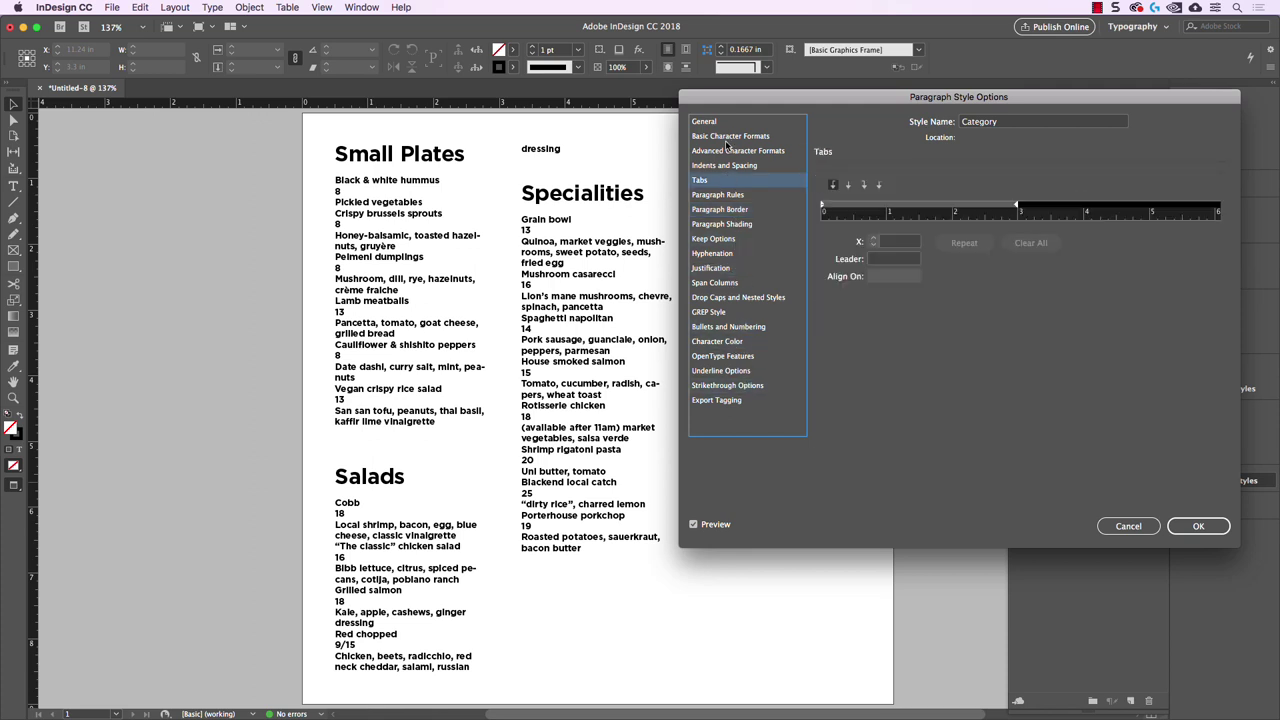
left_click(747, 138)
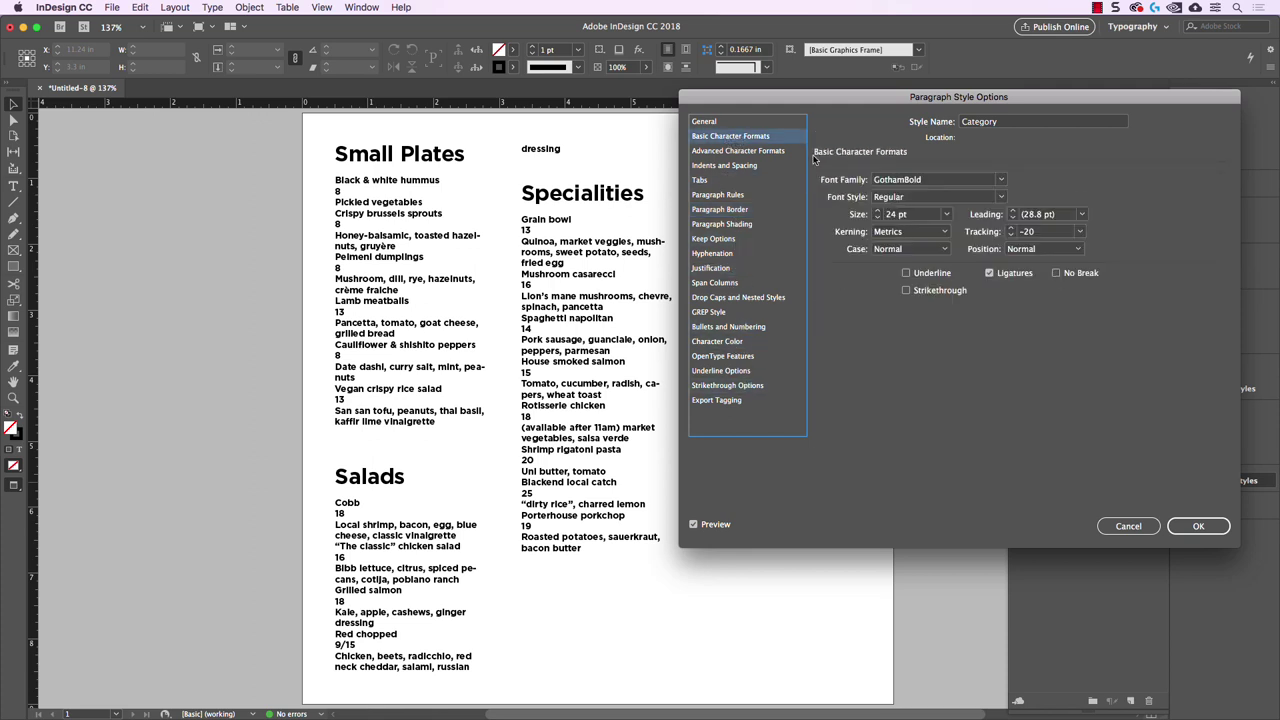
- Try a size of 27 pt for the Category style
left_click(923, 213)
key("Down")
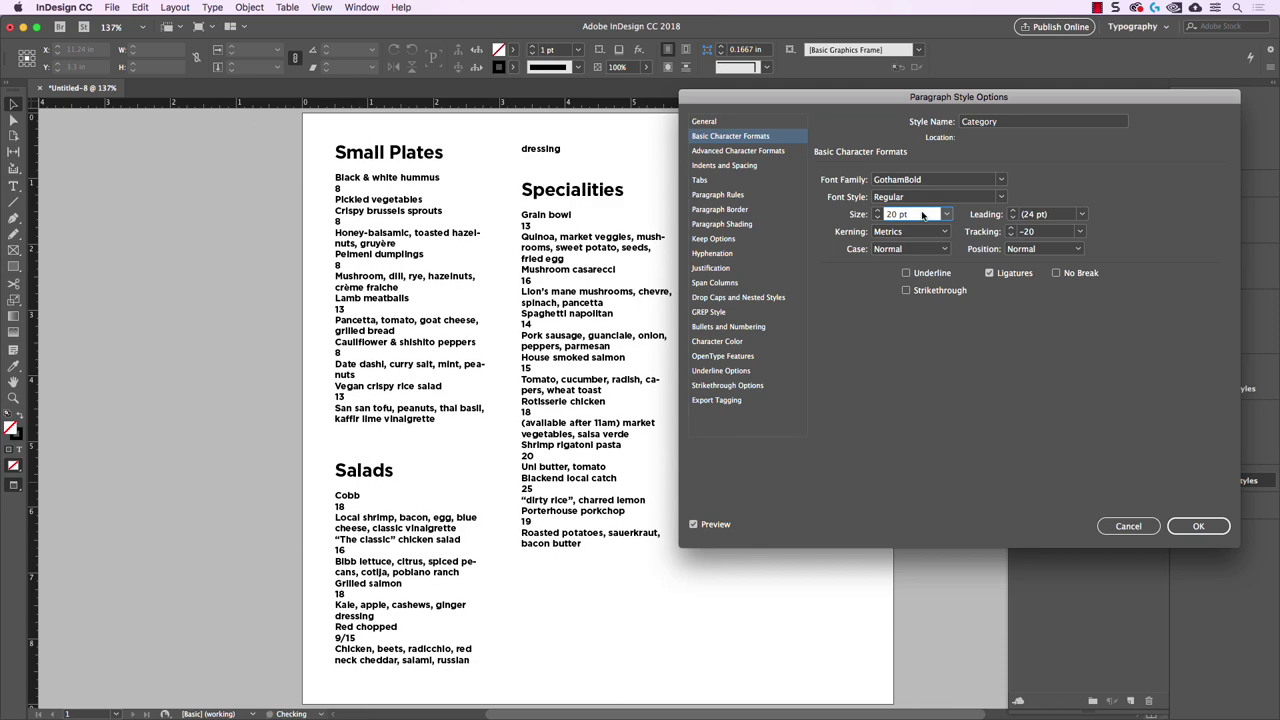
key("Up")
key("Up")
key("Up")
key("Up")
- Try a tracking of -10 for the Category style and check the preview option against the menu
left_click(1041, 232)
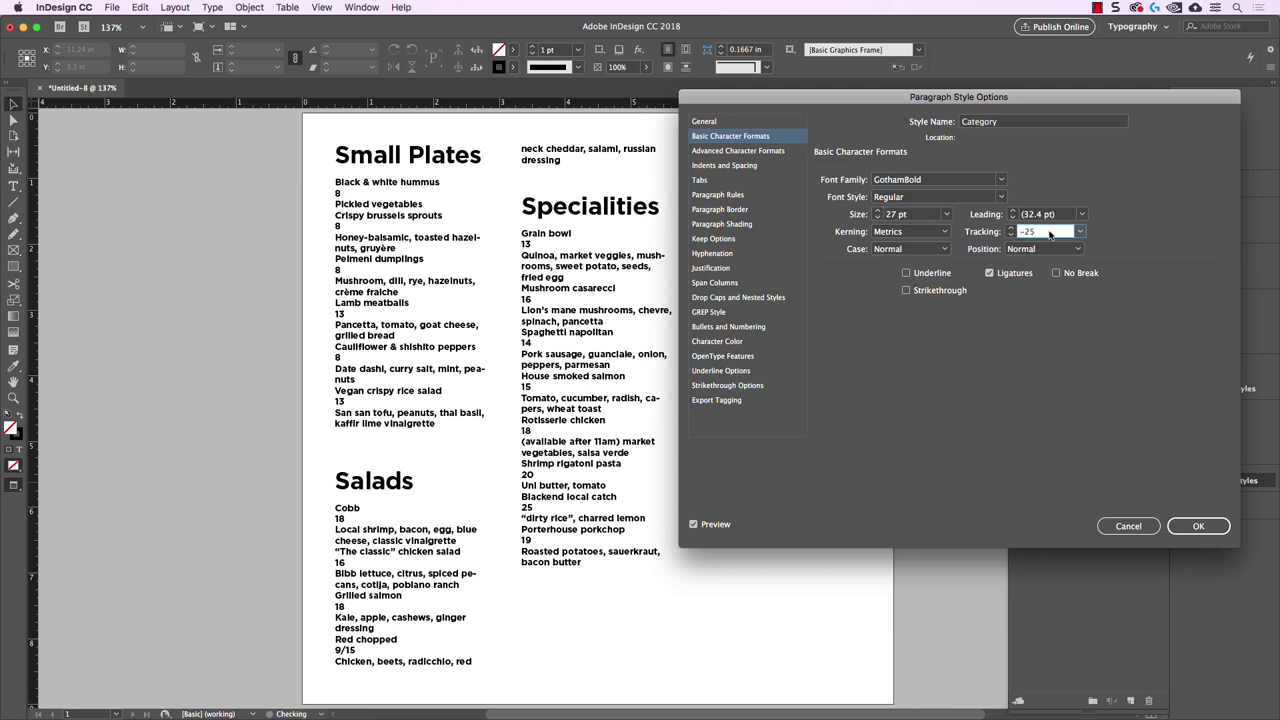
type("-75")
key("Up")
key("Up")
key("Up")
key("Up")
key("Up")
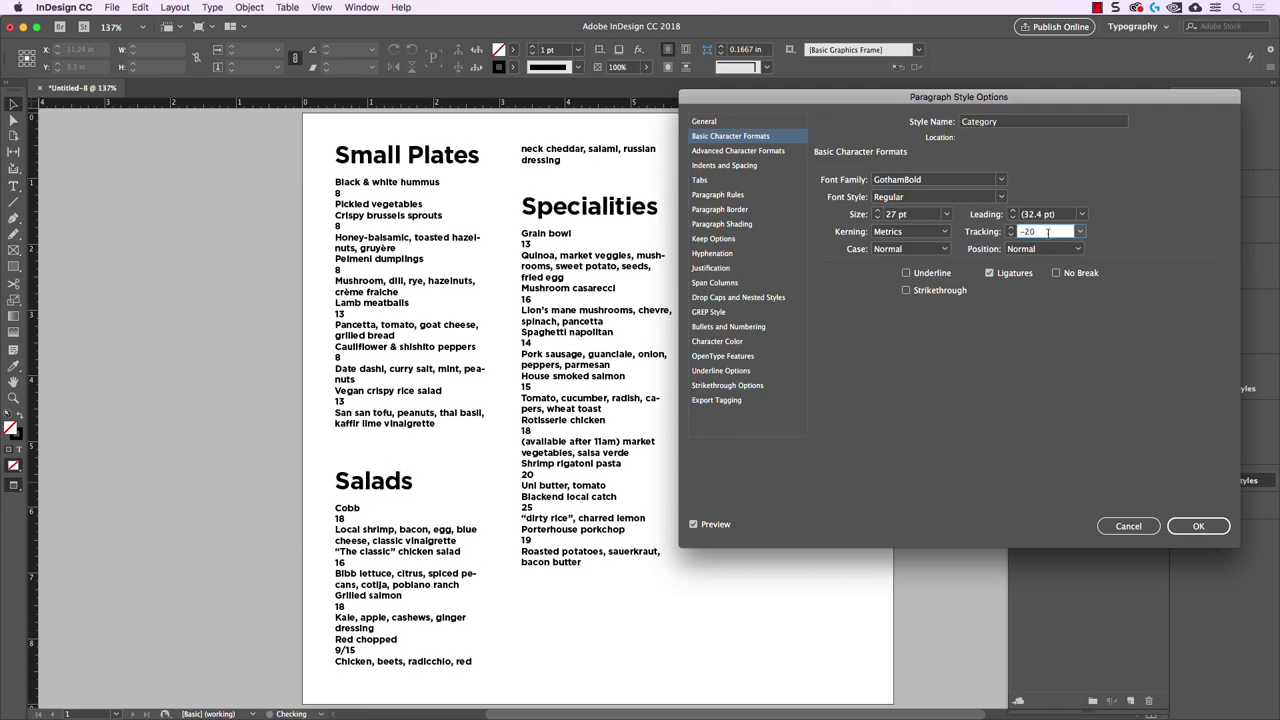
key("Up")
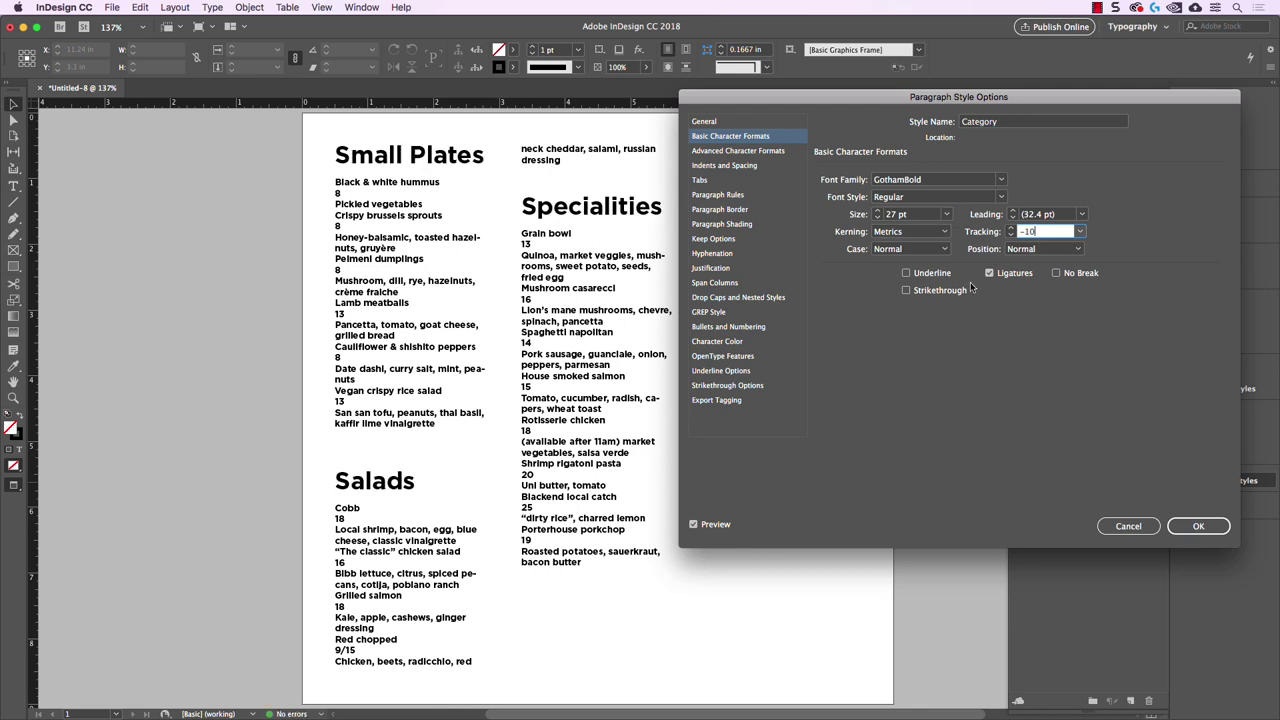
left_click(694, 525)
left_click(694, 525)
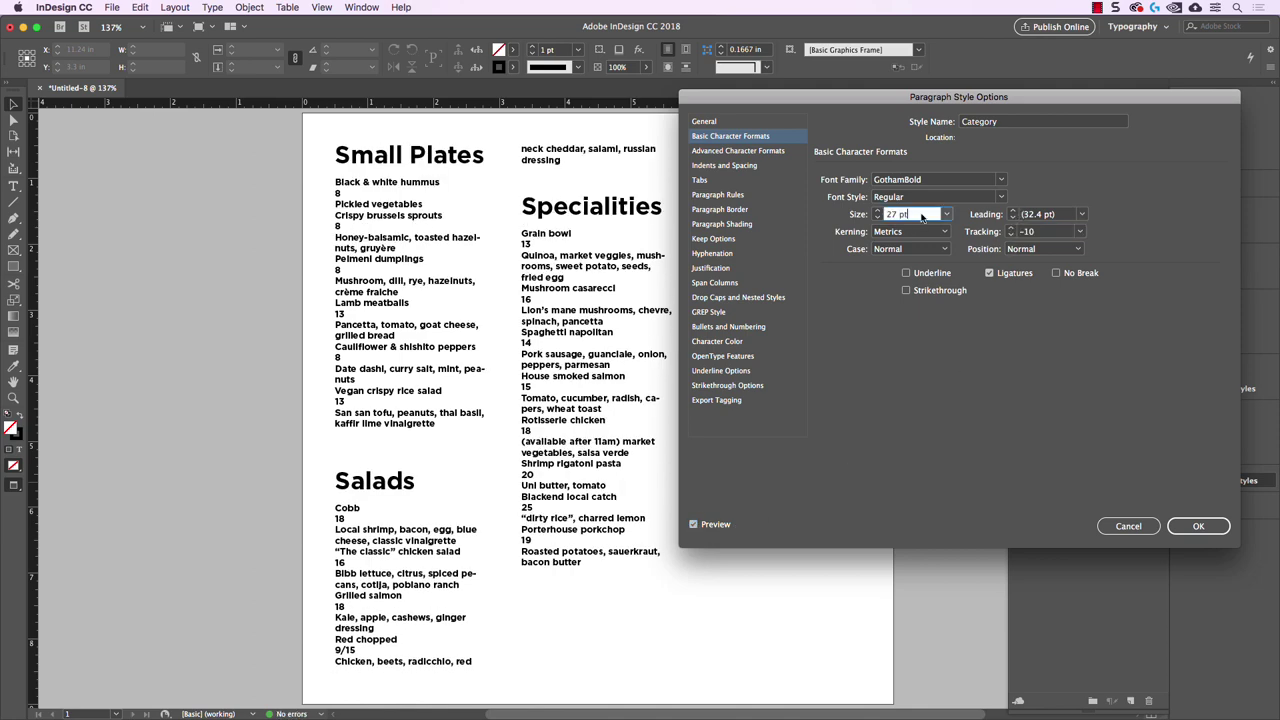
- Set the Category style's size to 25 pt and its case to All Caps
key("Down")
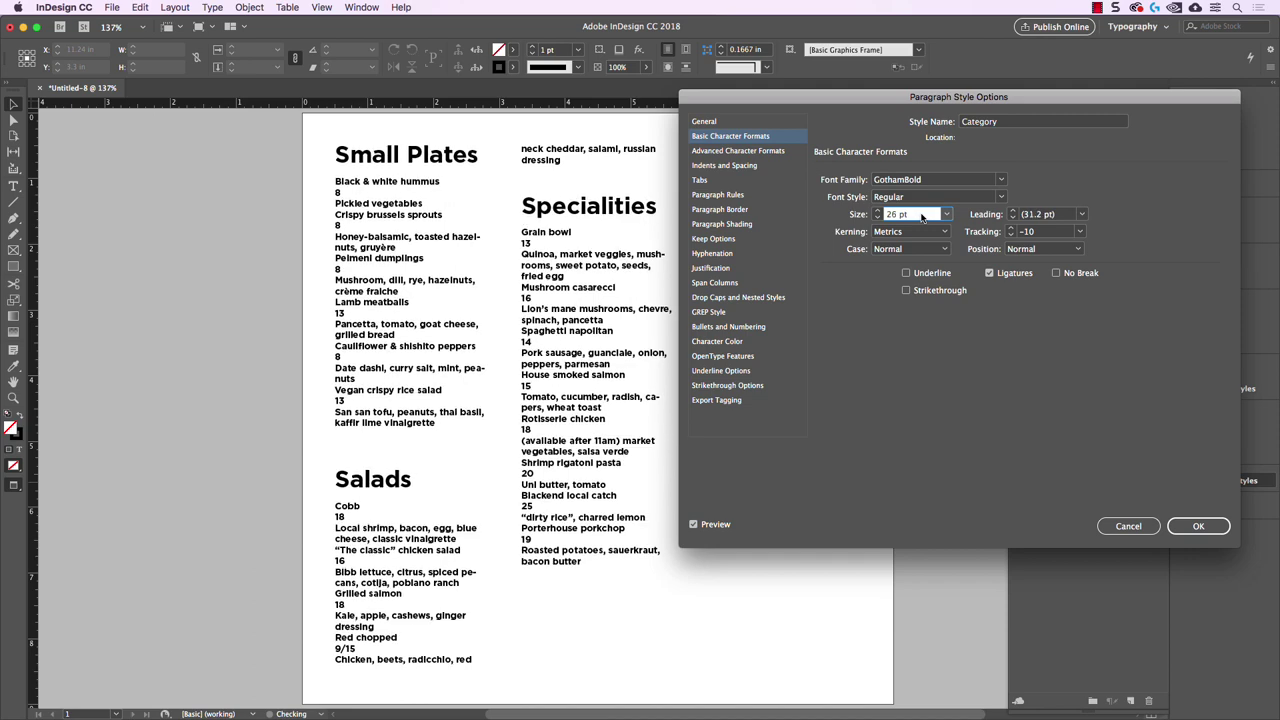
key("Down")
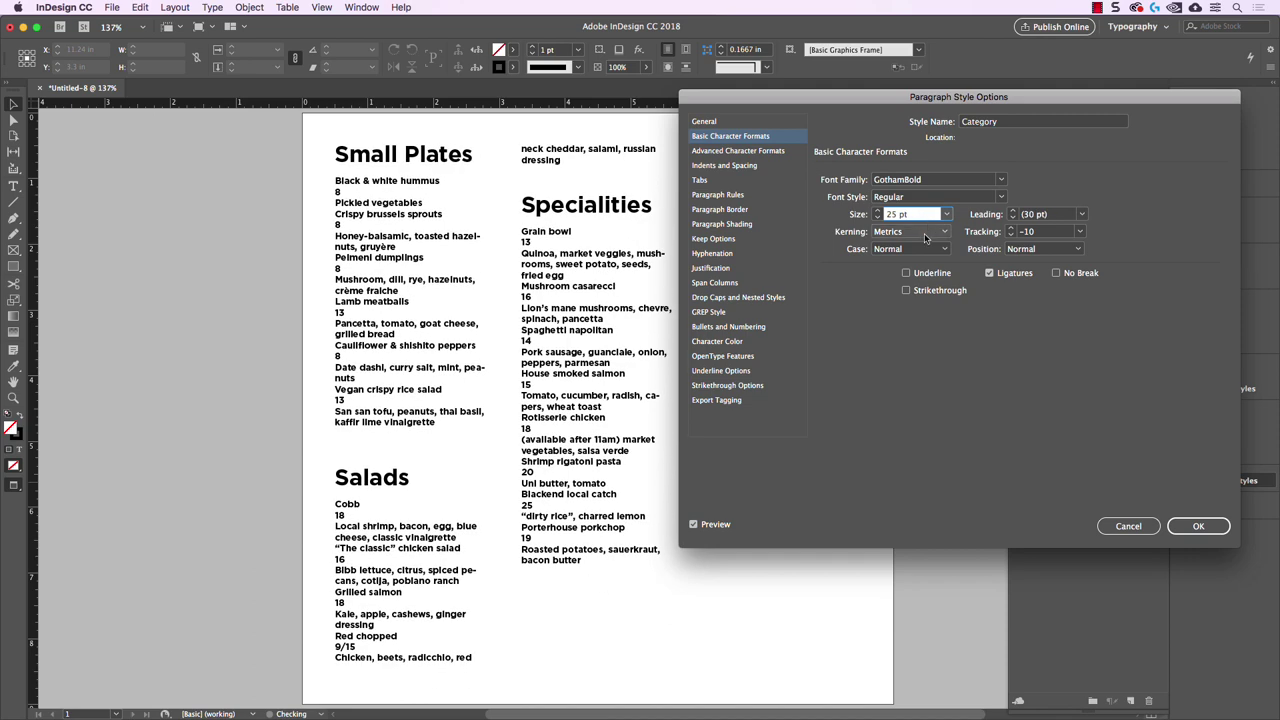
left_click(943, 250)
left_click(936, 292)
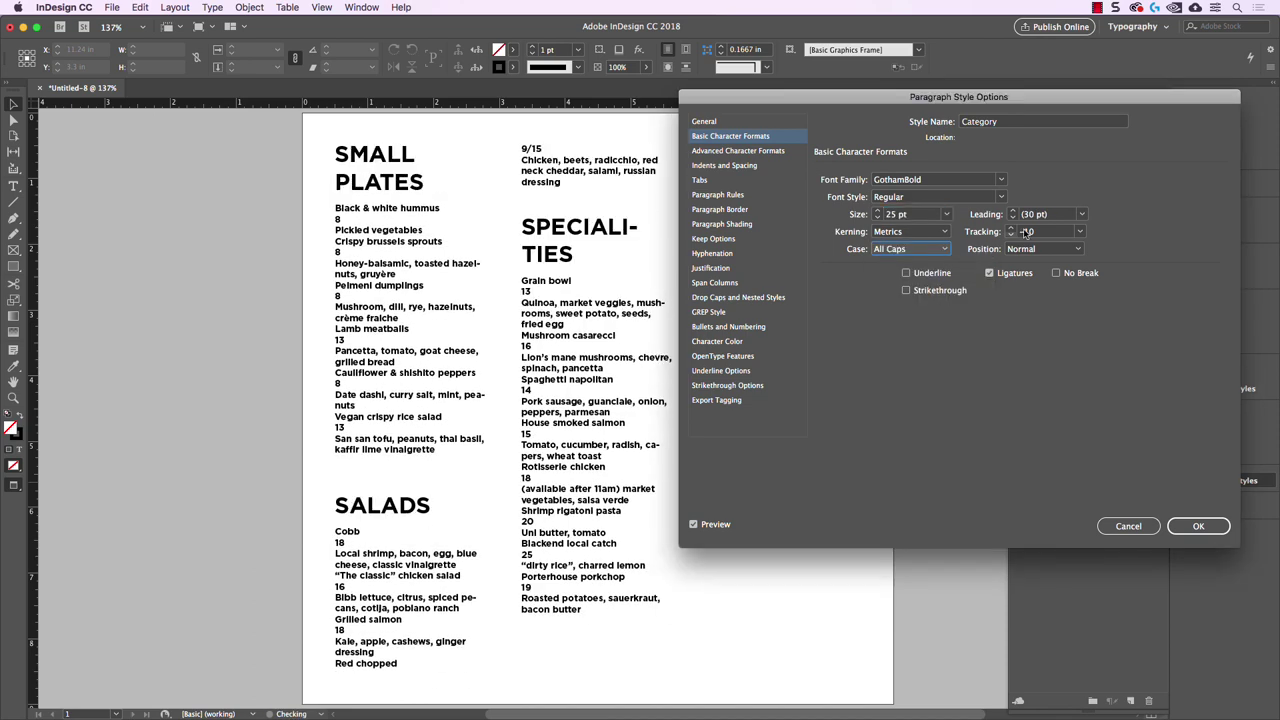
- Set the Category style's tracking to 75 and reduce its size to 14 pt
double_click(1025, 232)
type("75")
double_click(918, 215)
type("20")
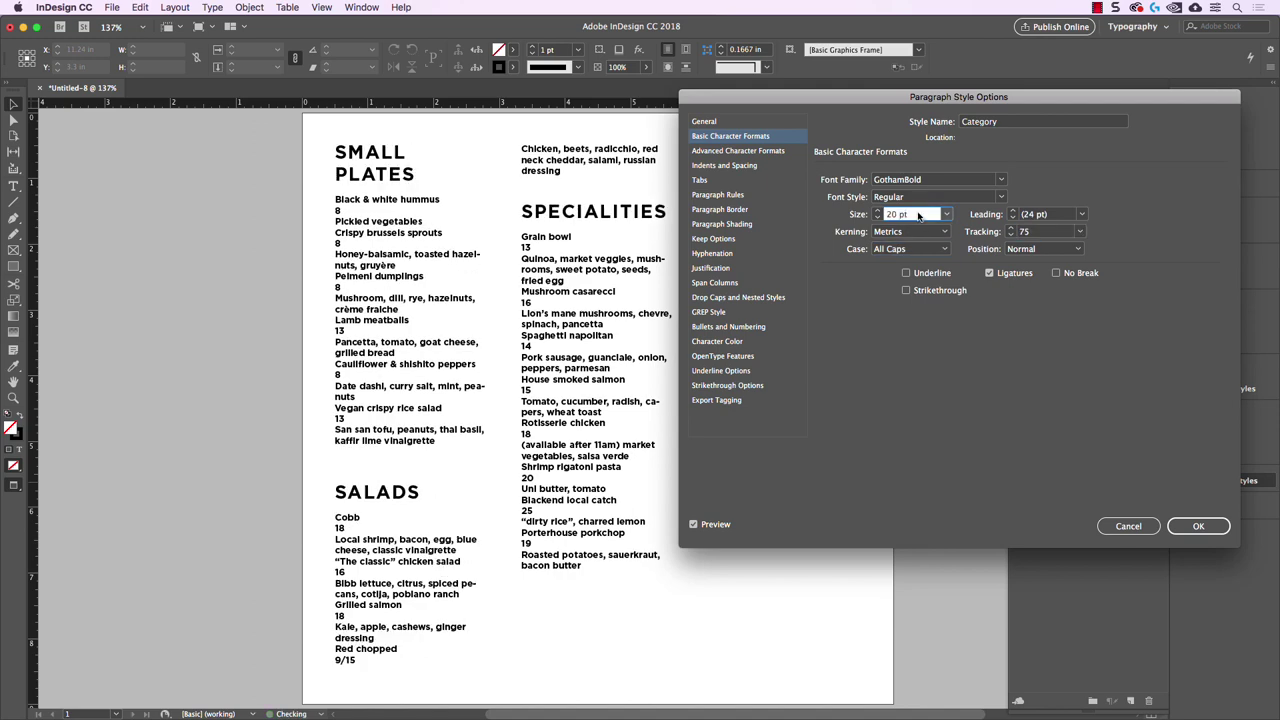
key("Down")
key("Down")
key("Down")
key("Down")
key("Down")
key("Down")
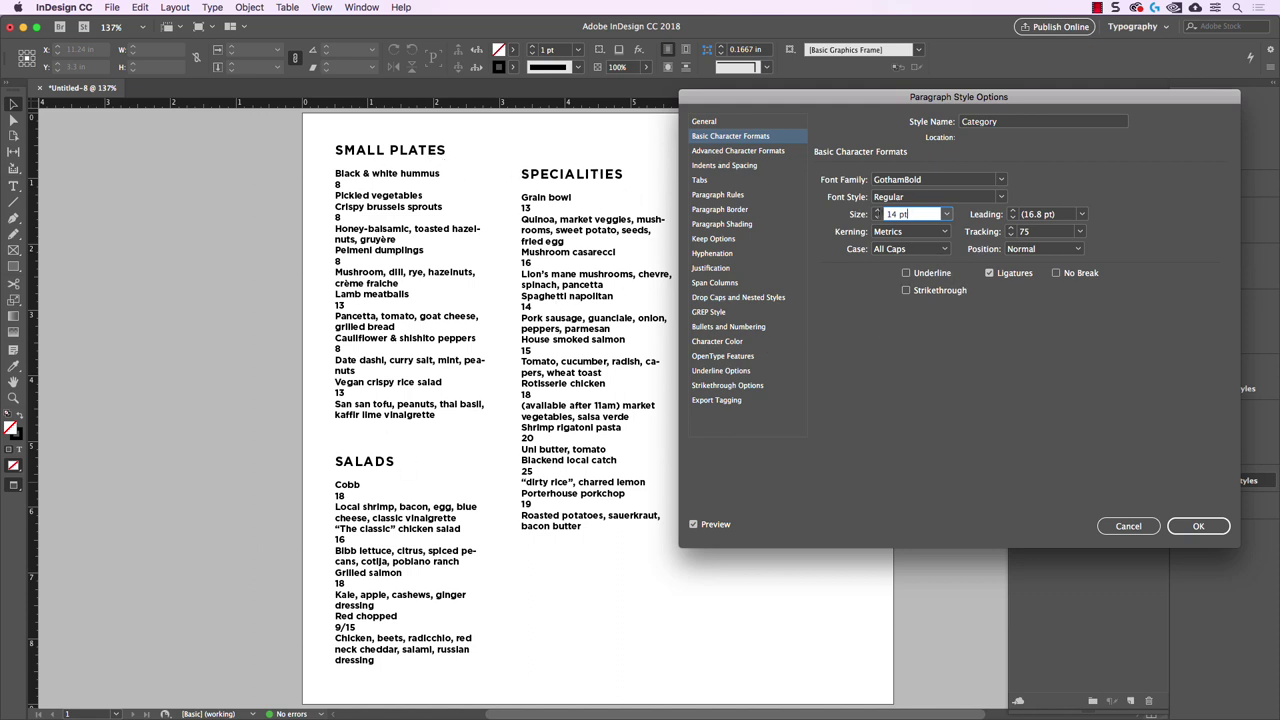
- Set the Category style's size to 16 pt
key("Up")
key("Up")
key("Up")
key("Up")
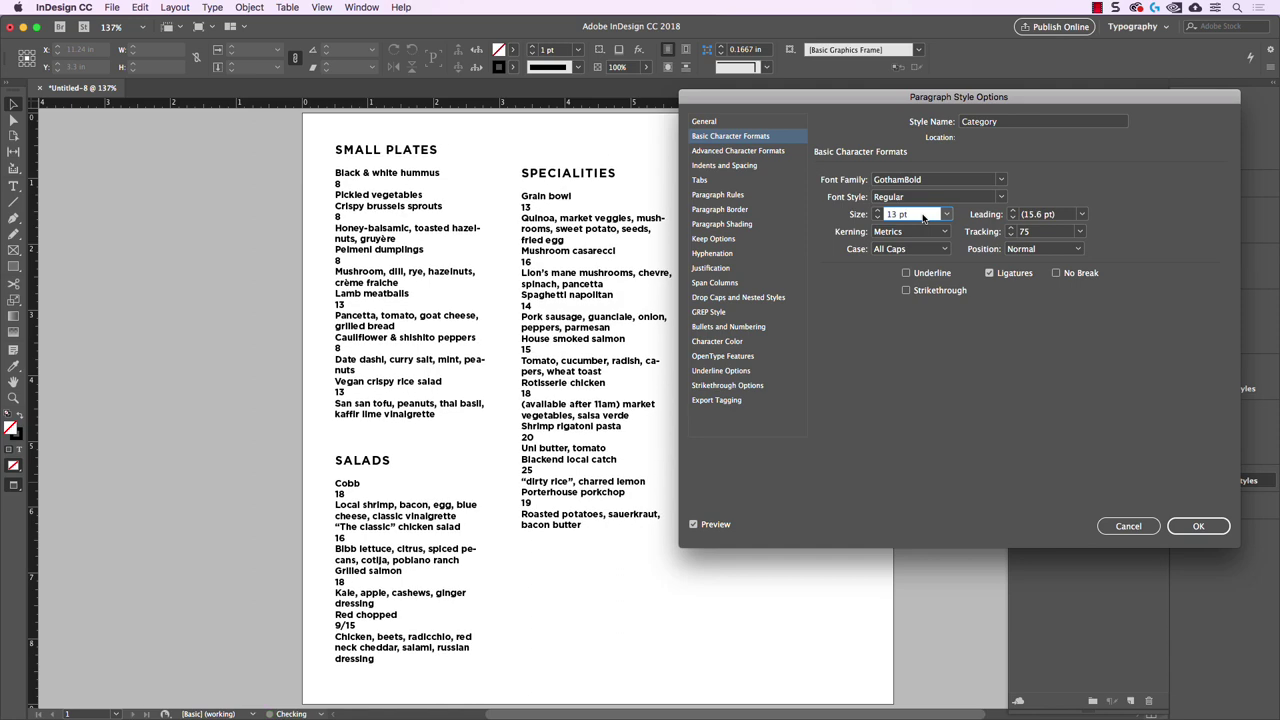
key("Down")
key("Down")
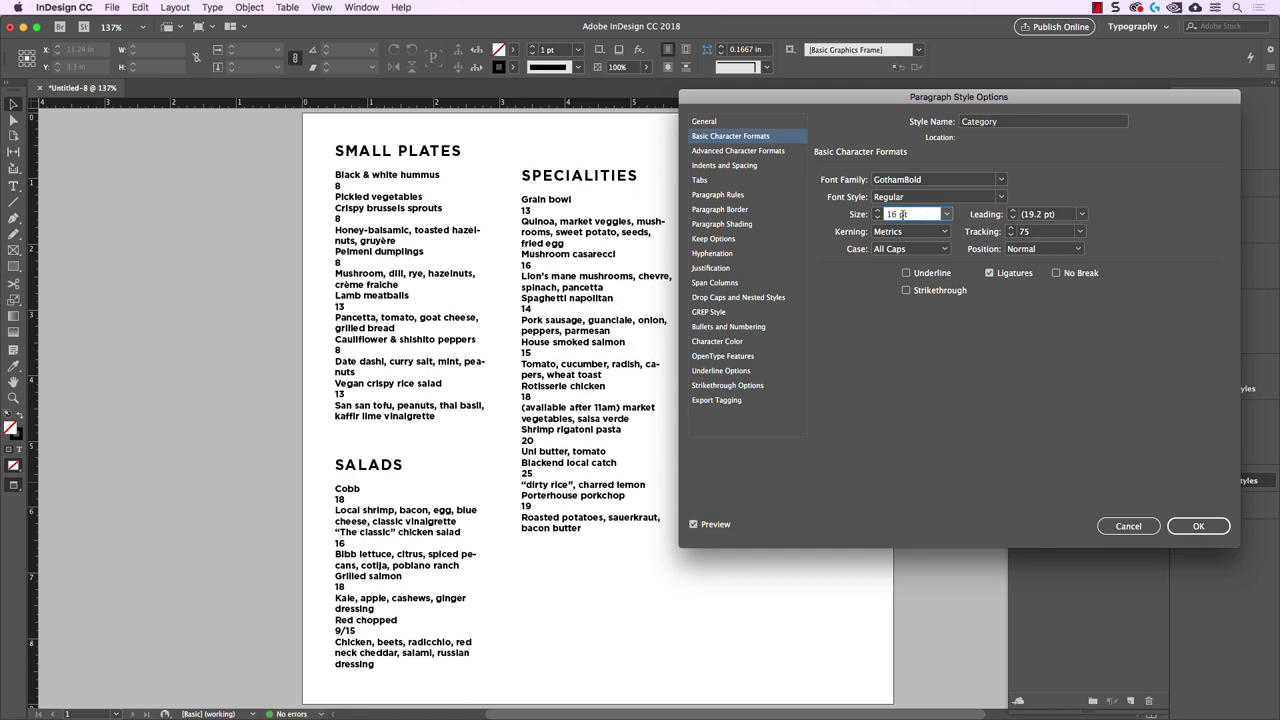
- Set the Category style's tracking to 110 and save the style changes
left_click(1038, 232)
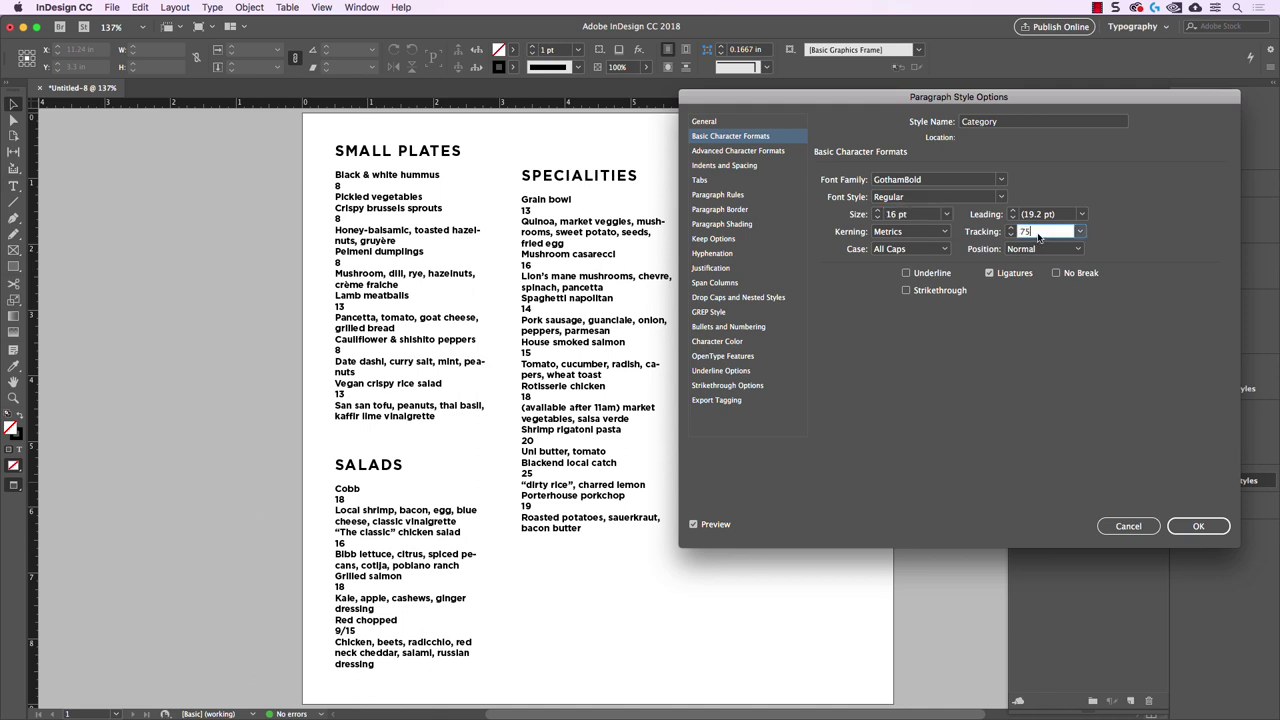
key("Up")
key("Up")
key("Up")
key("Up")
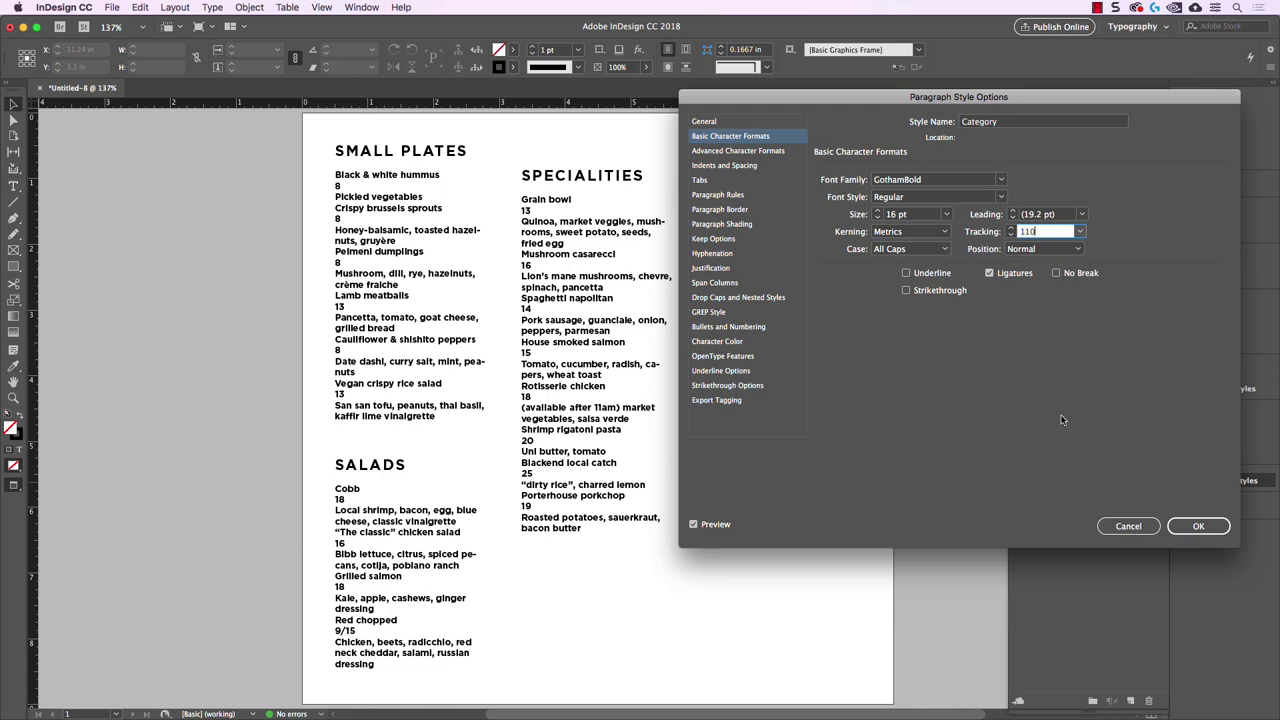
left_click(1190, 531)
left_click(1190, 527)
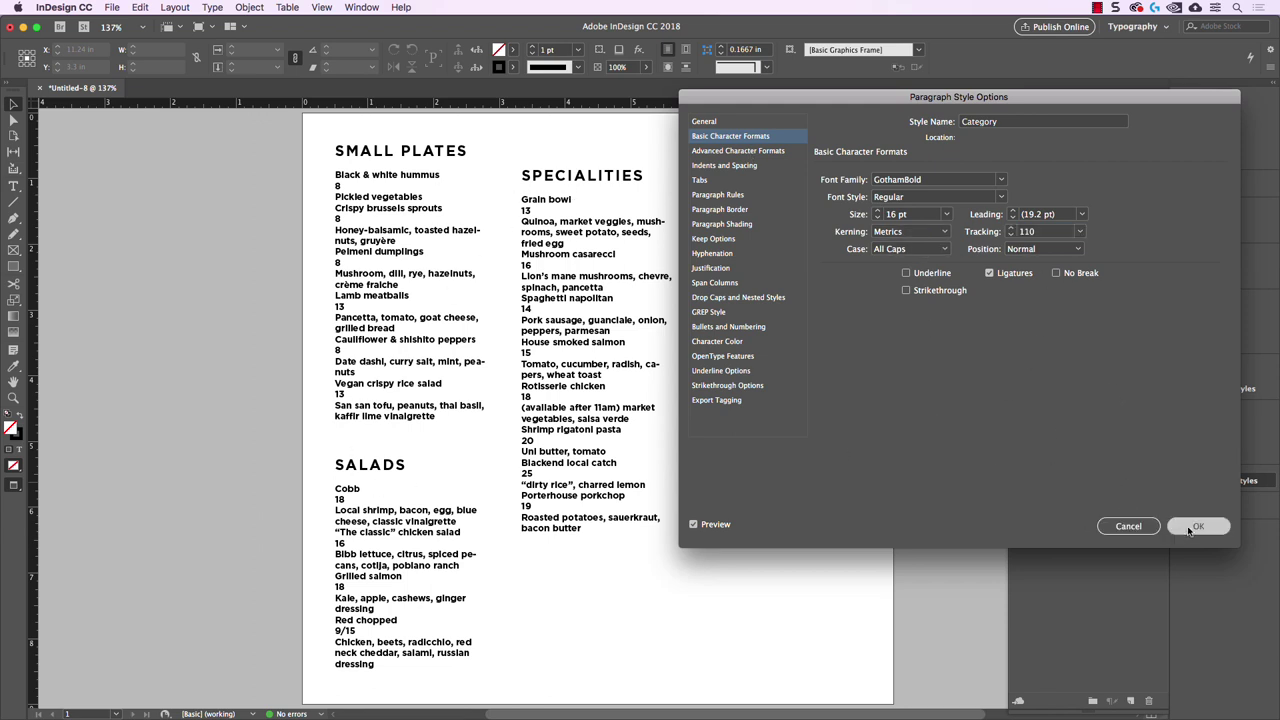
- Create a paragraph style named Menu Item from the "Black & white hummus" line and open its basic character formats
key("super+a")
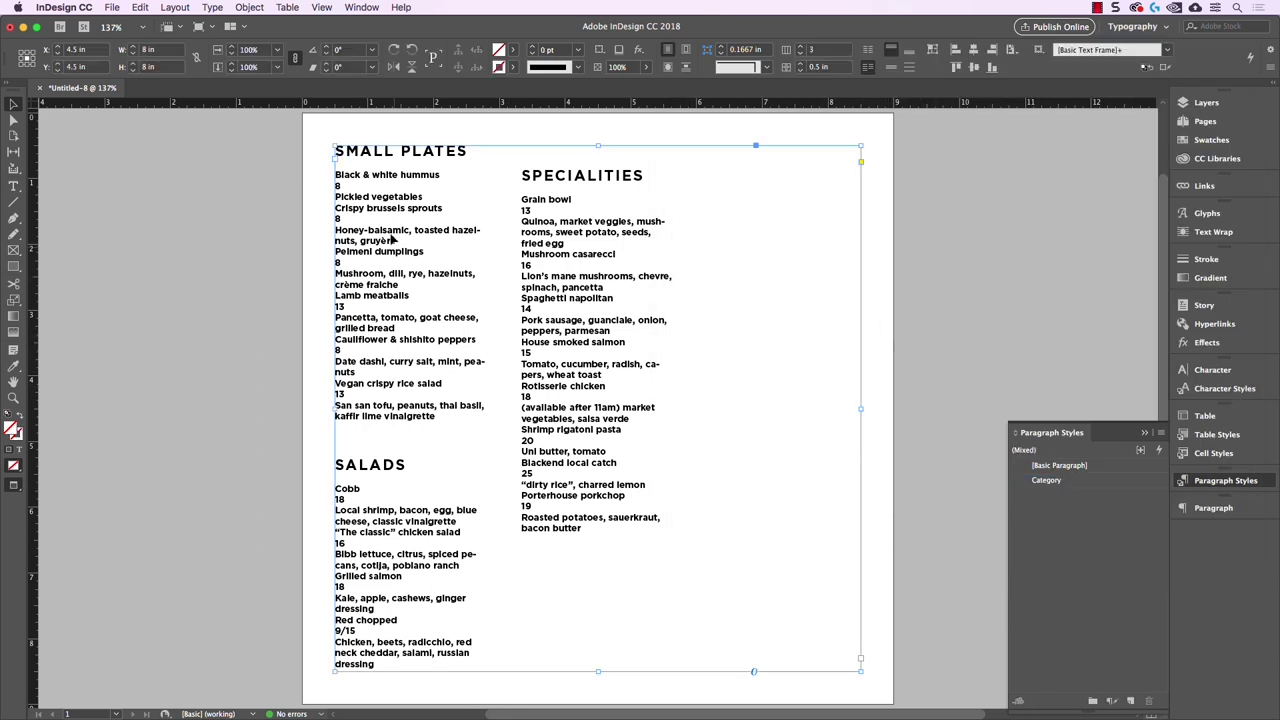
double_click(381, 201)
left_click_drag(336, 174, 383, 196)
left_click(371, 176)
left_click(345, 192)
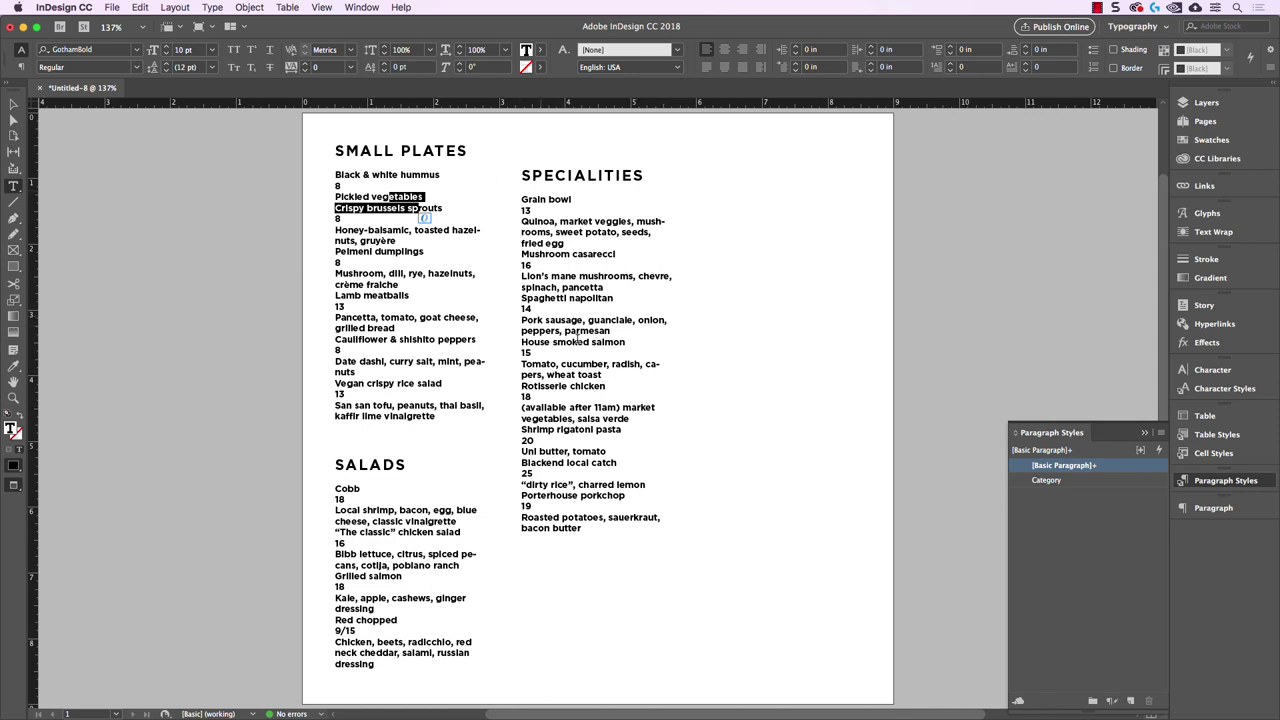
left_click(357, 174)
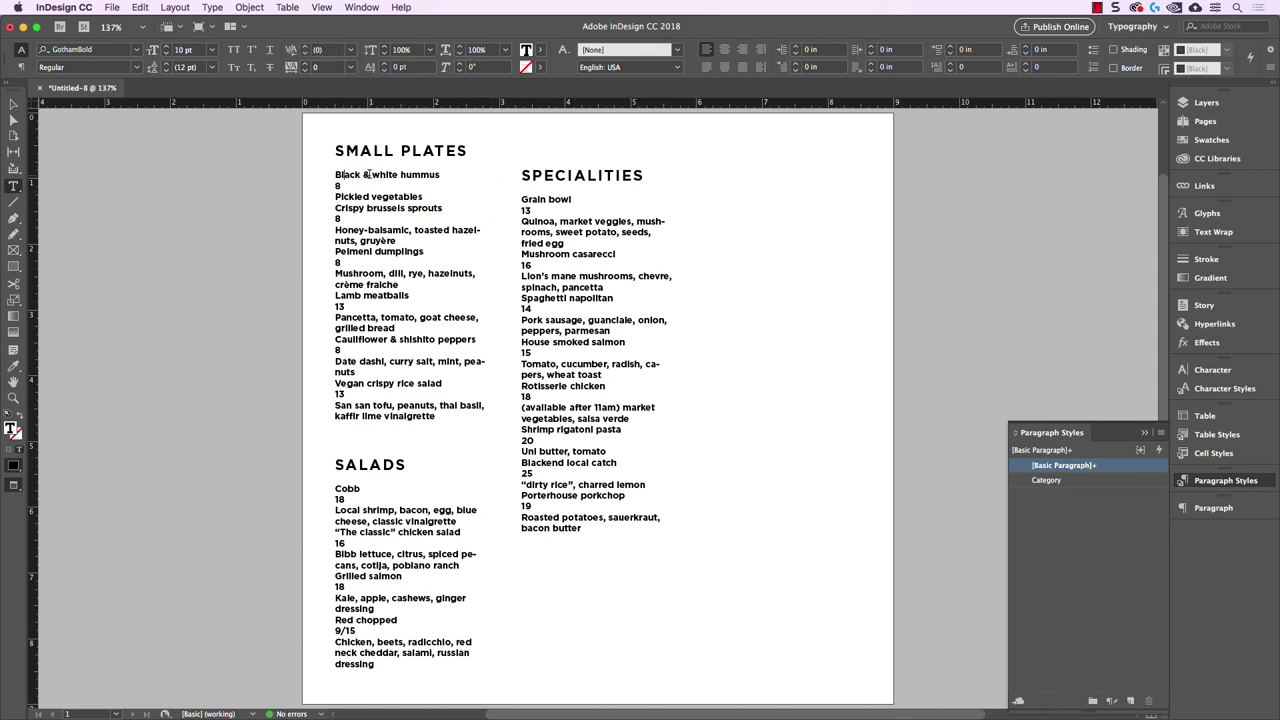
left_click(1130, 703)
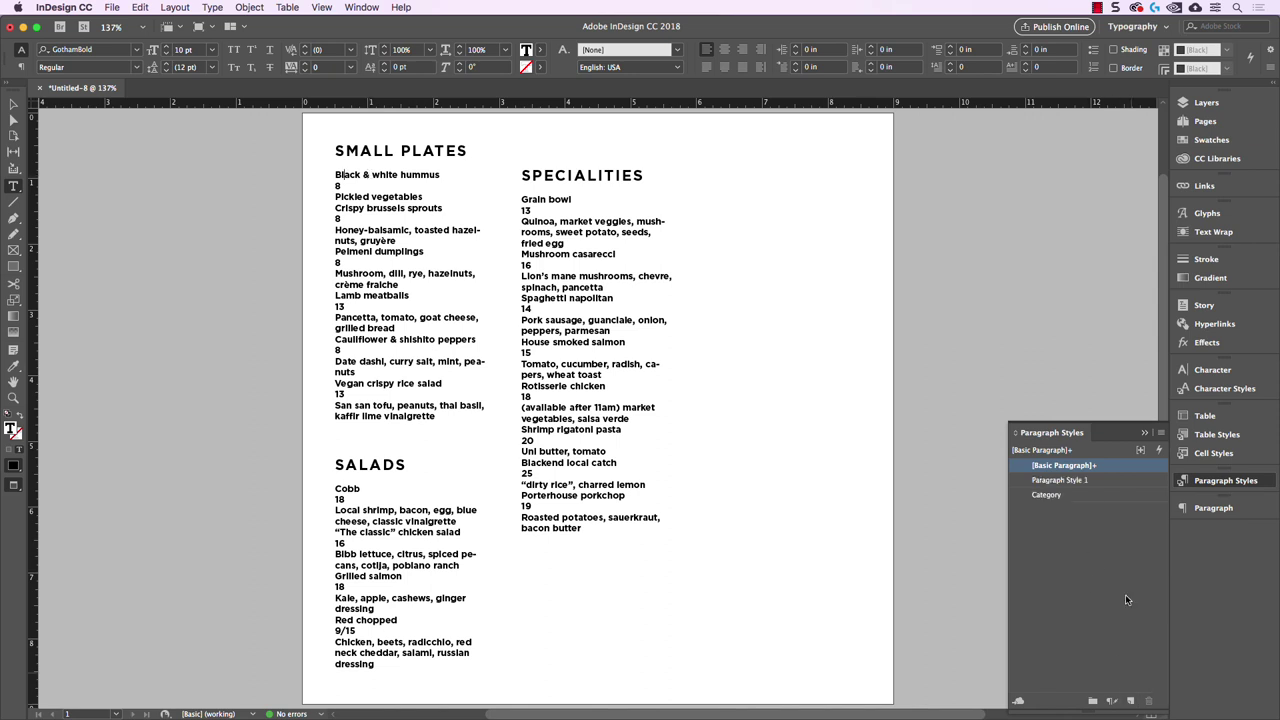
double_click(1063, 480)
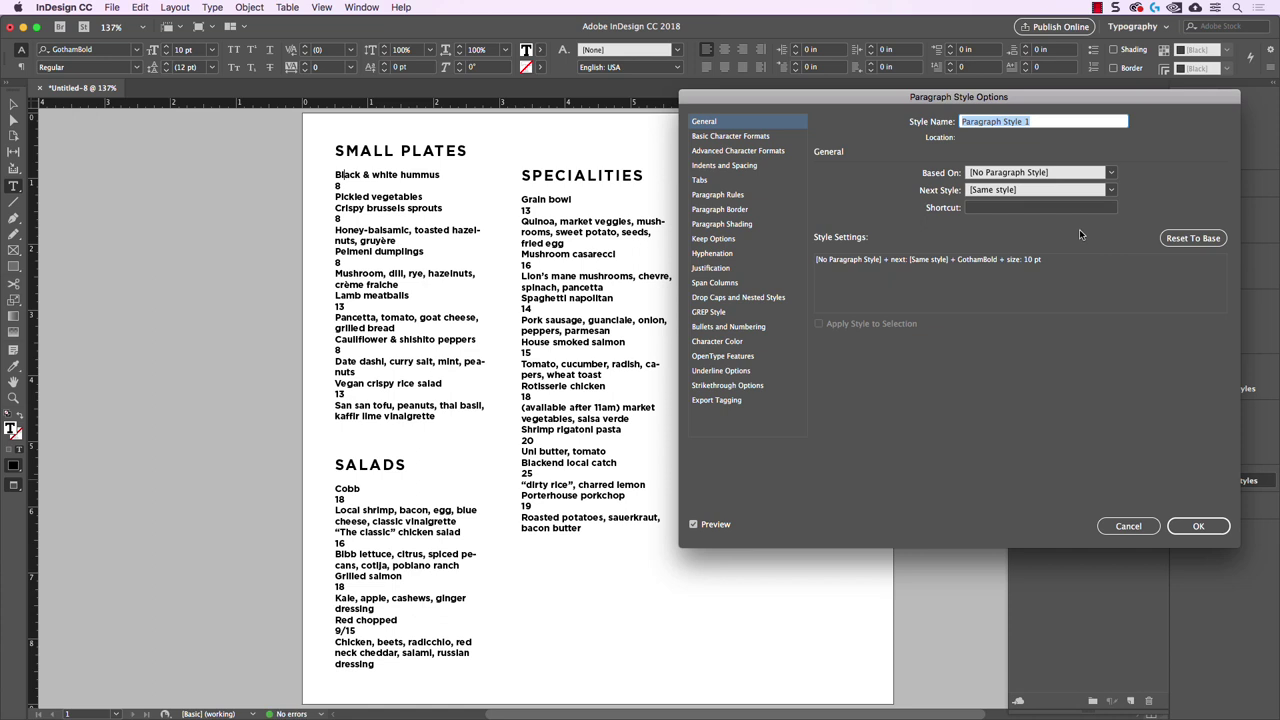
type("Menu Item")
left_click(757, 137)
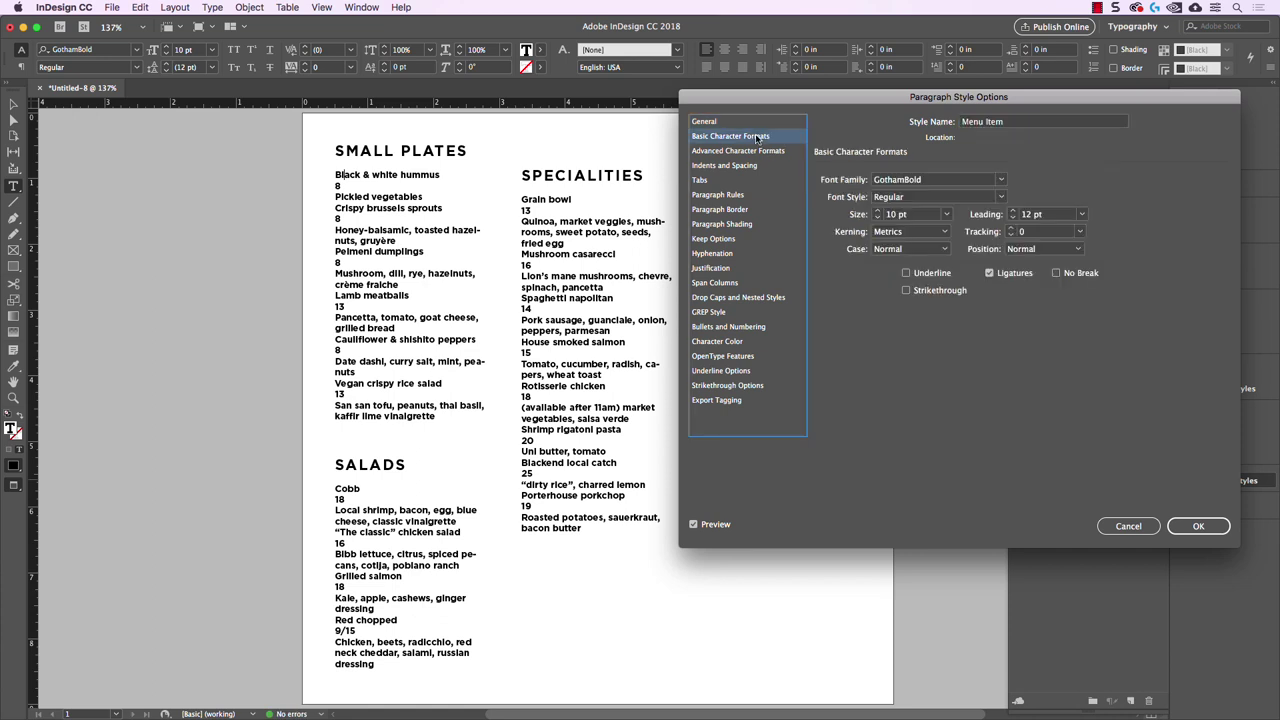
- Try smaller sizes for the Menu Item style and return it to 10 pt
left_click(912, 214)
key("Down")
key("Down")
key("Down")
key("Up")
key("Up")
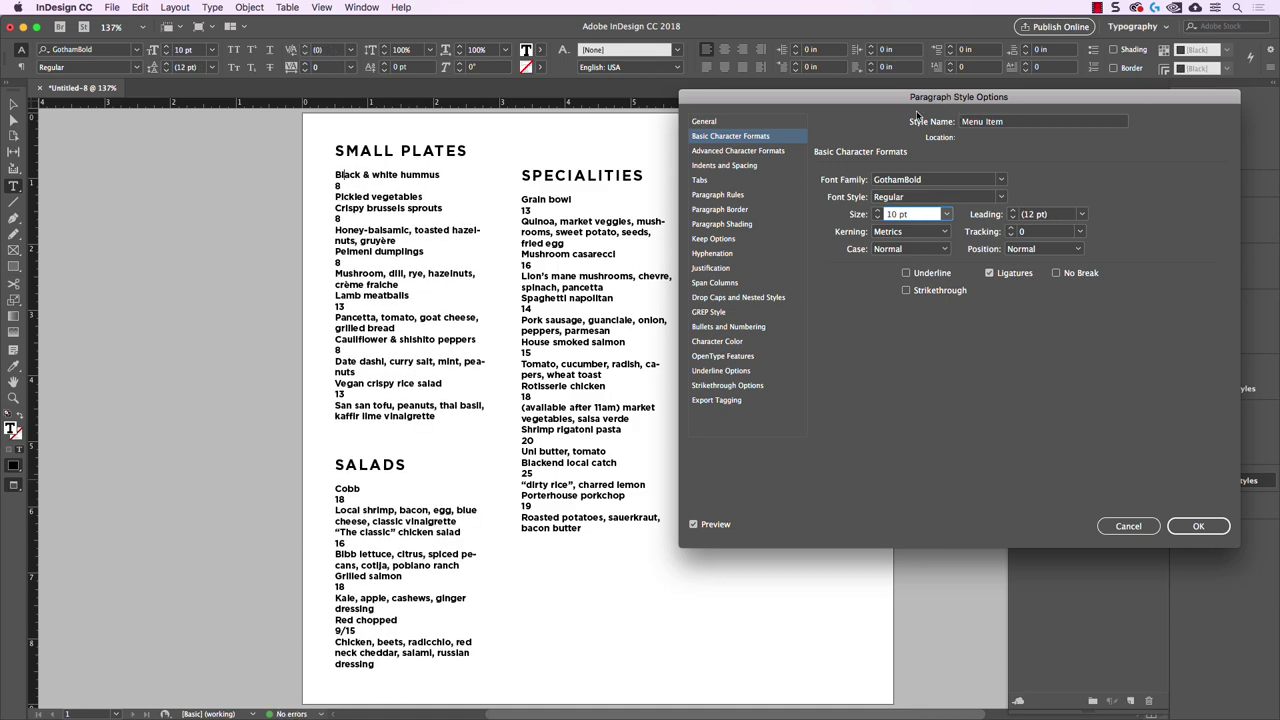
key("Up")
- Set the Menu Item style's font family to GothamBook
key("shift+Tab")
left_click(884, 179)
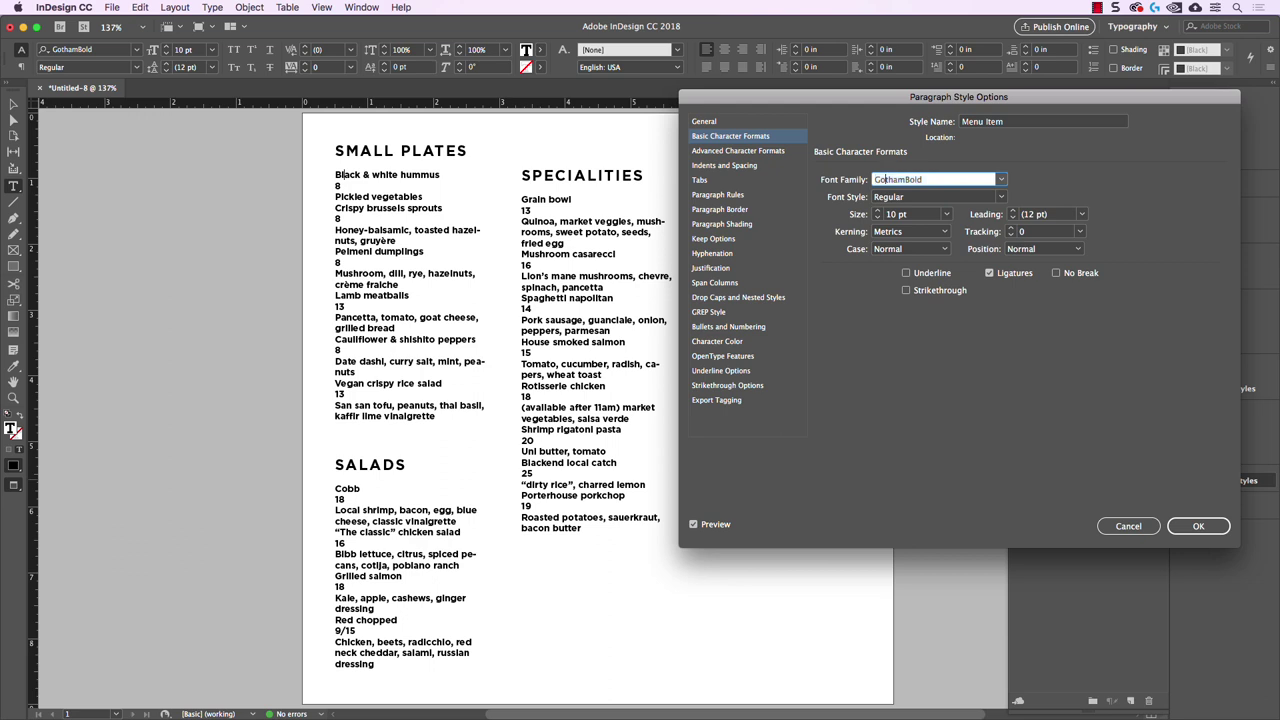
key("Tab")
key("Tab")
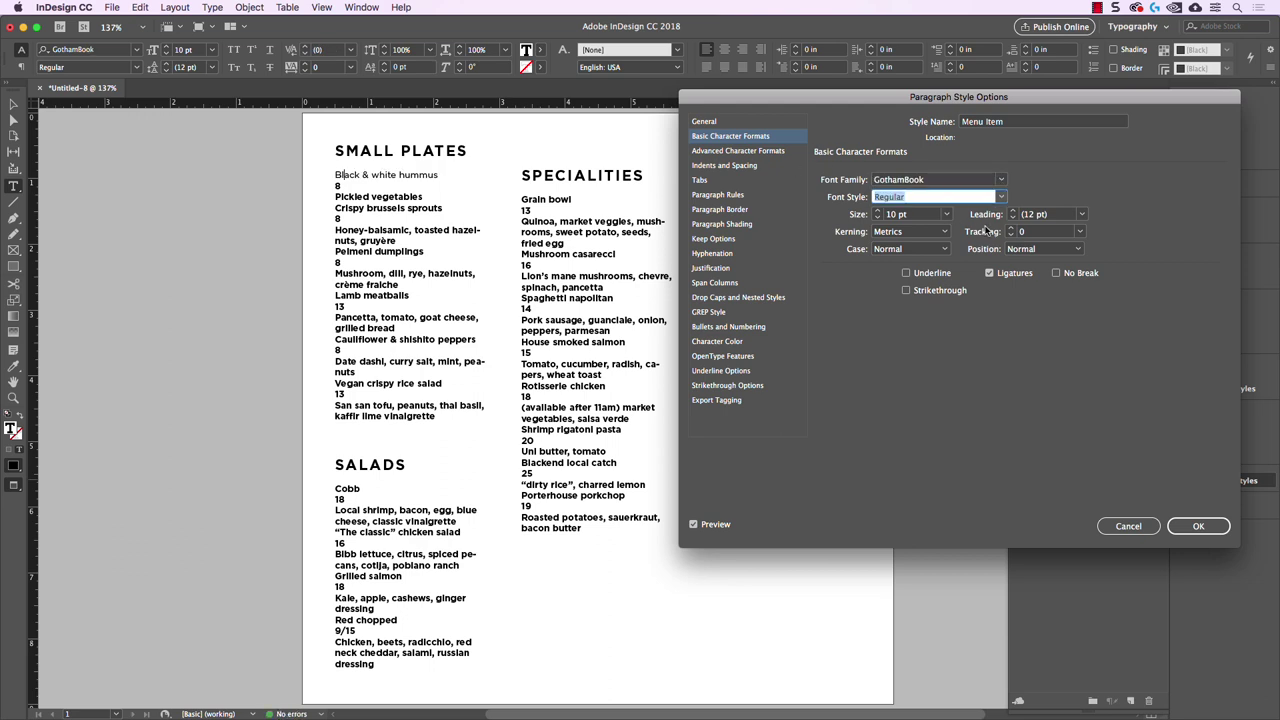
- Set the Menu Item style's case to All Caps and its tracking to 100
left_click(927, 252)
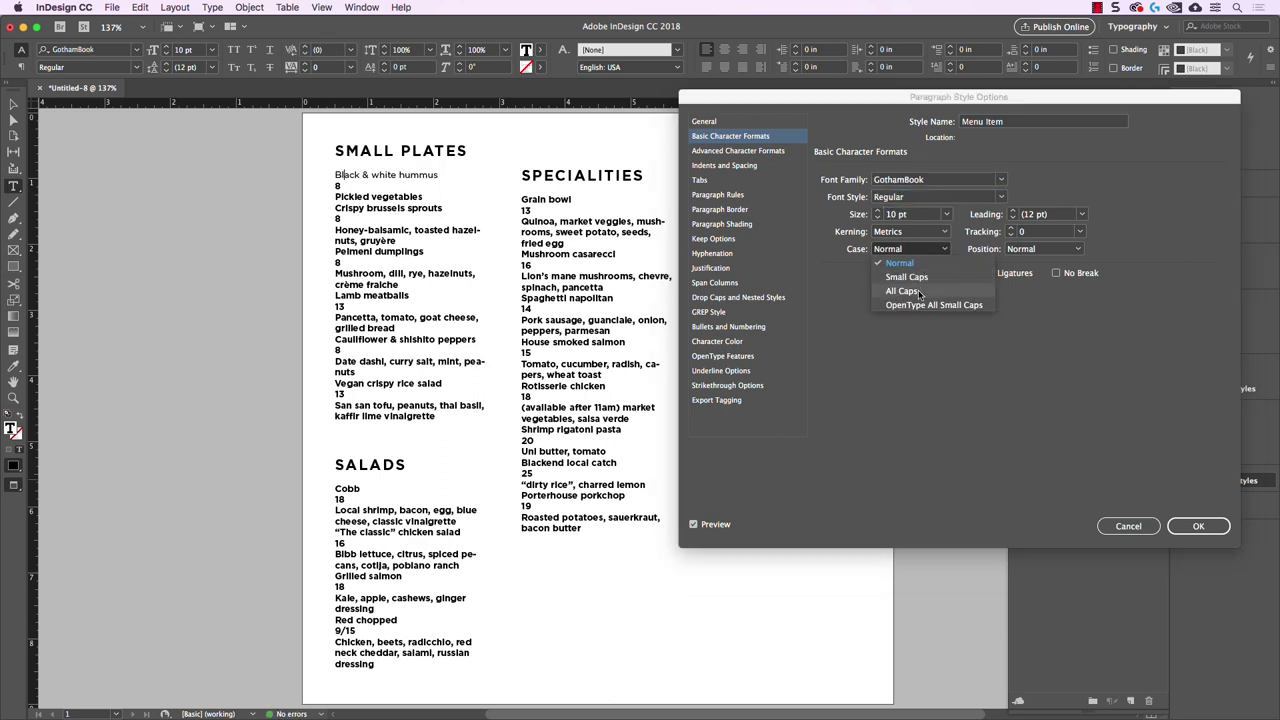
left_click(900, 292)
left_click(1045, 231)
key("Up")
key("Up")
key("Up")
key("Up")
key("Up")
key("Up")
key("Up")
key("Up")
key("Up")
key("Up")
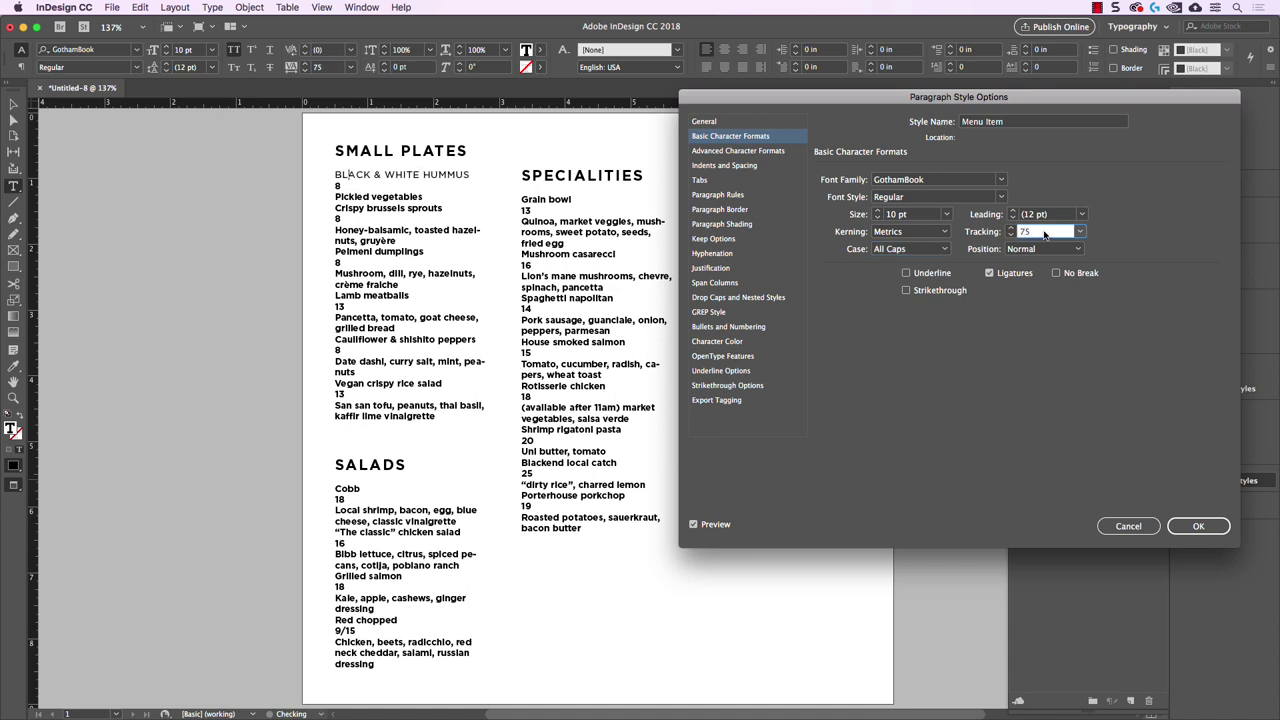
- Set the Menu Item style's size to 8 pt and its leading to 11 pt, and save the style
left_click(926, 214)
key("Down")
key("Down")
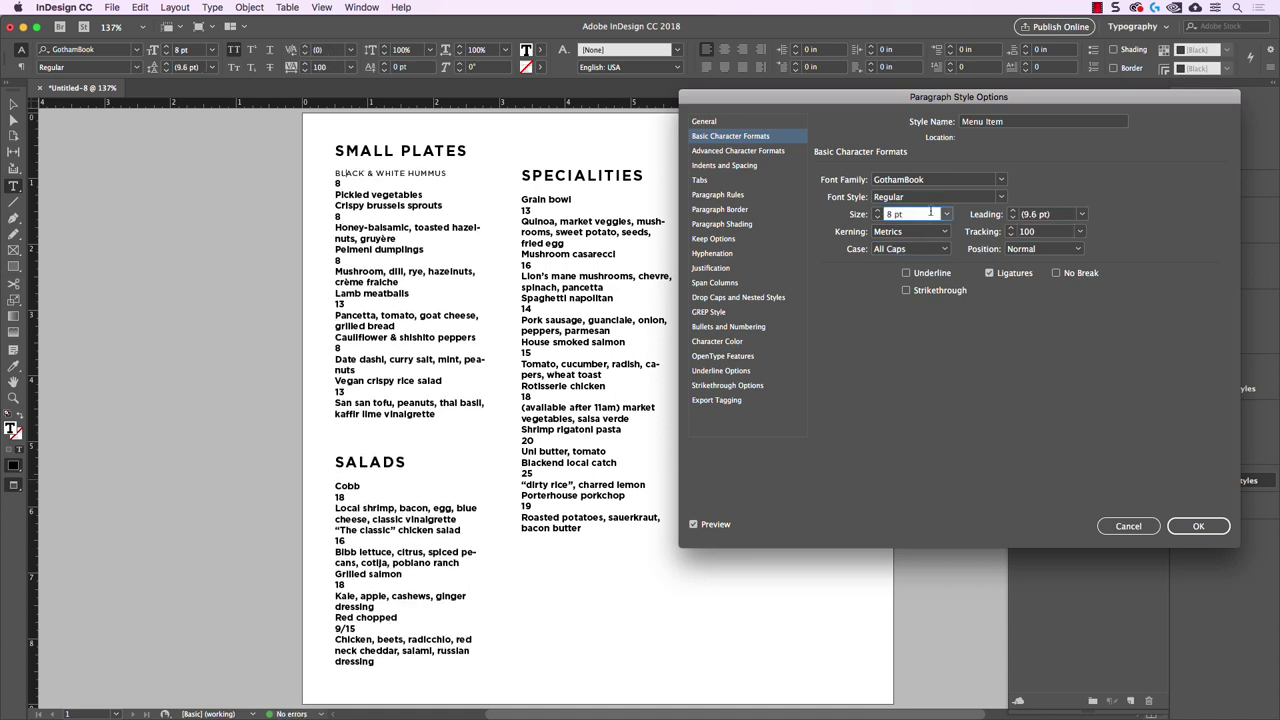
left_click(1045, 214)
key("Up")
key("Up")
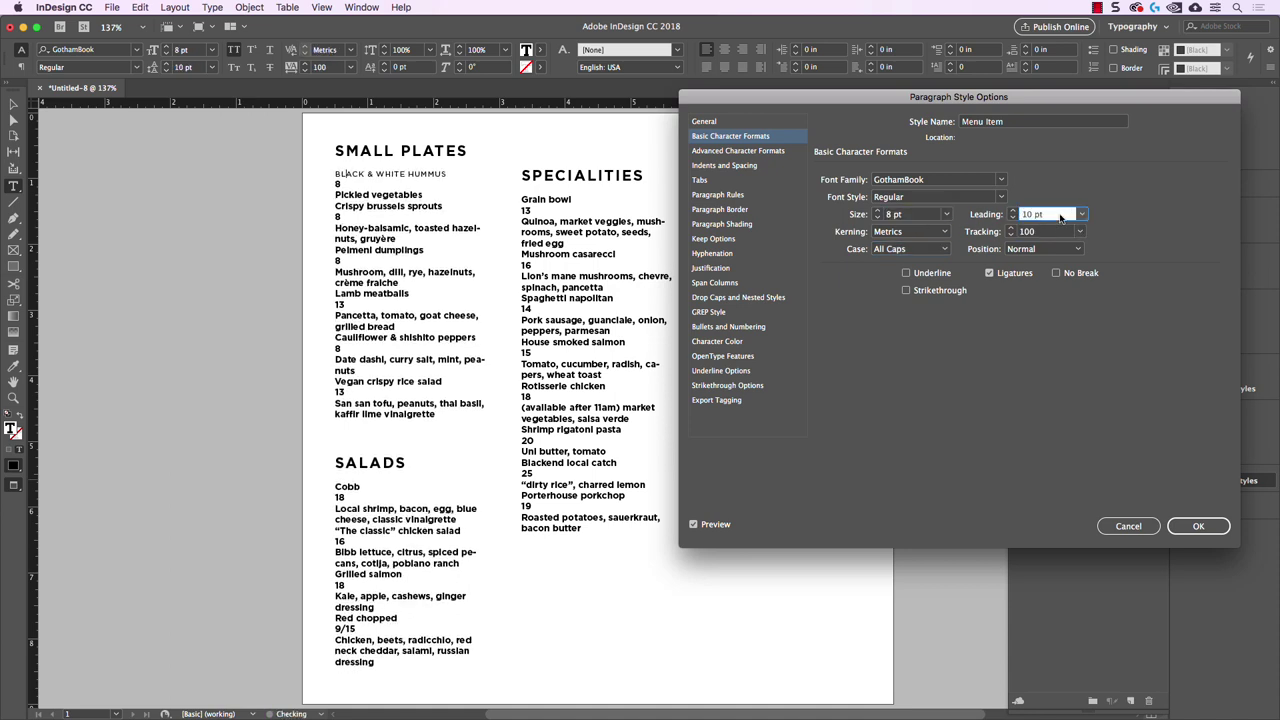
left_click(918, 214)
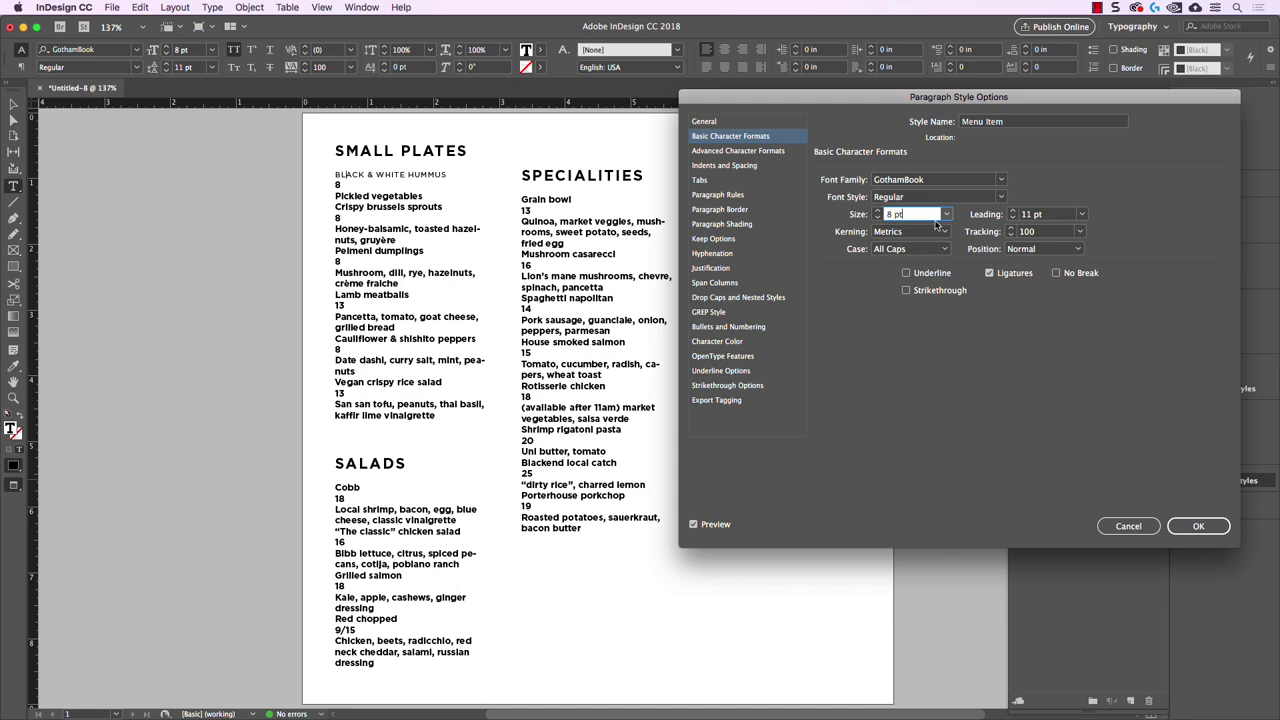
left_click(1197, 529)
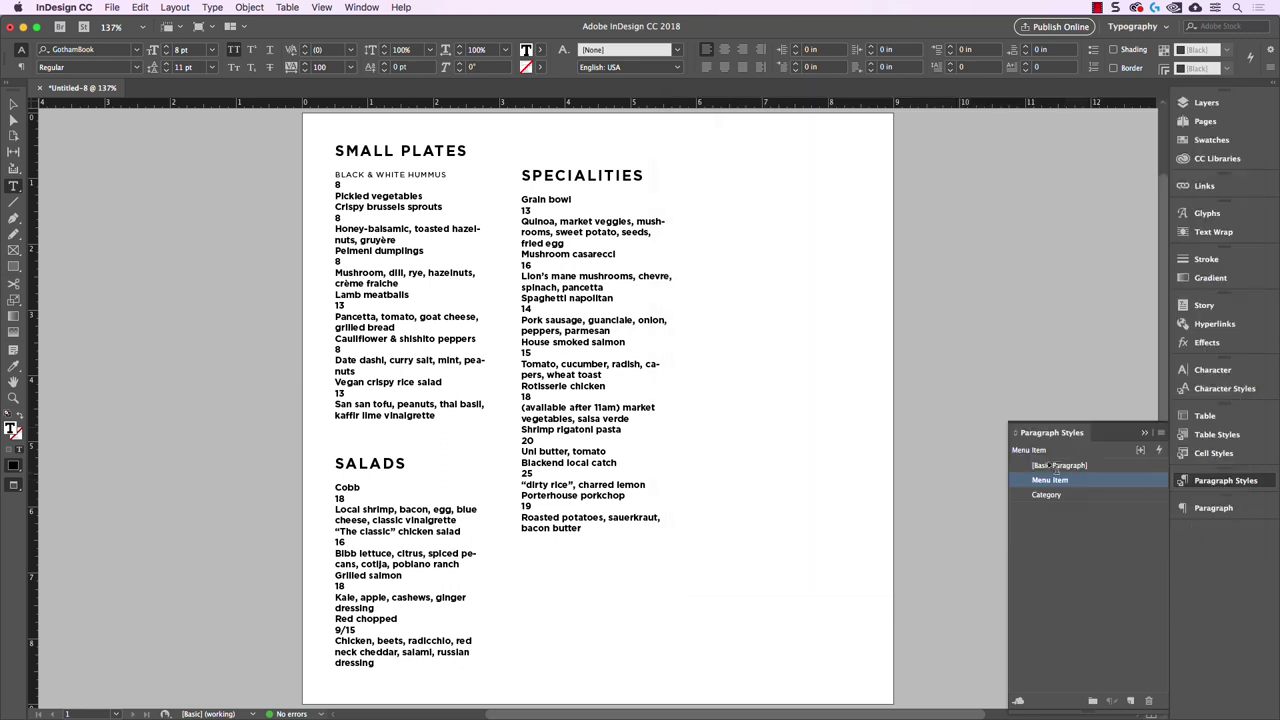
- Apply the Menu Item style to "Crispy brussels sprouts" and "Pelmeni dumplings" under Small Plates
triple_click(409, 174)
left_click(399, 171)
left_click(389, 205)
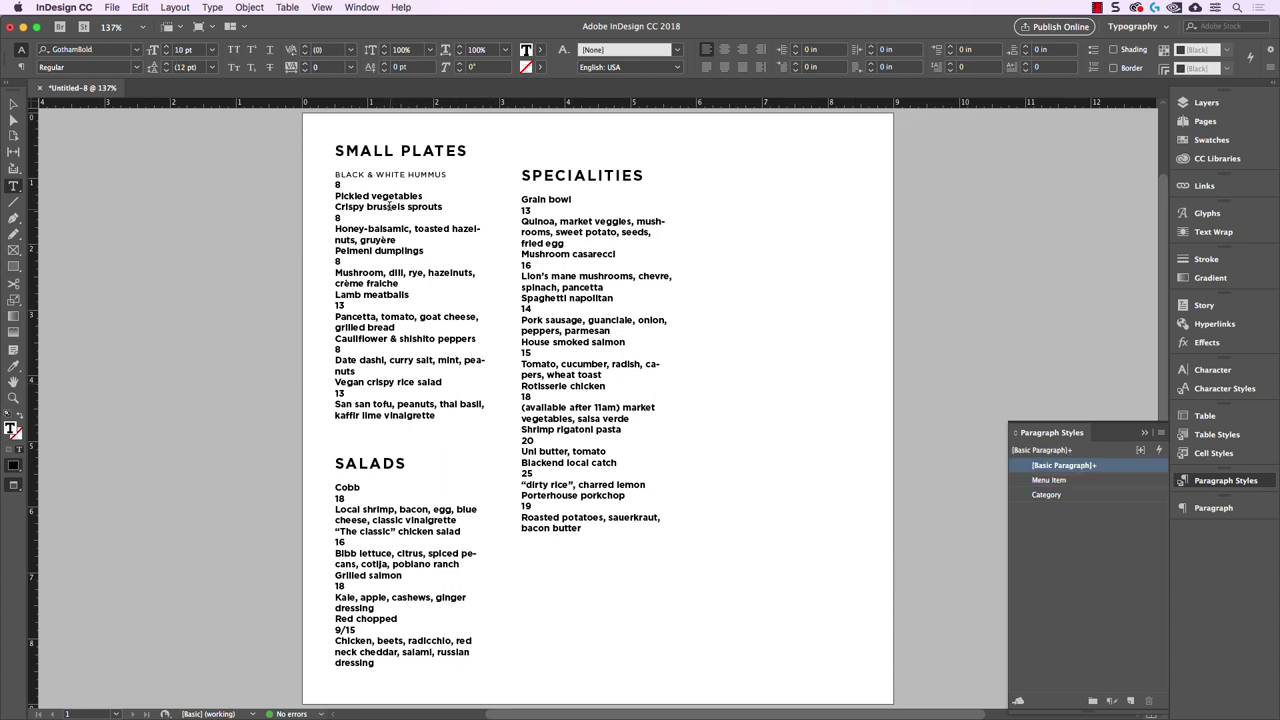
left_click(1050, 481)
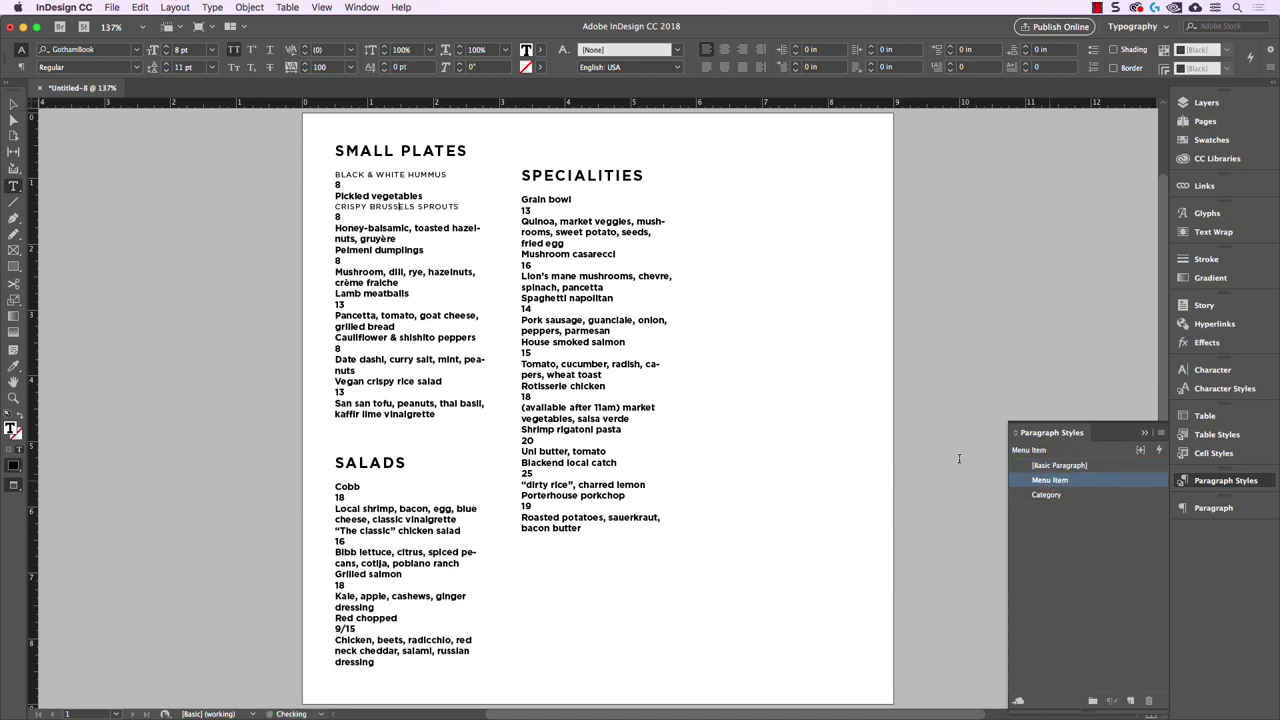
left_click(380, 251)
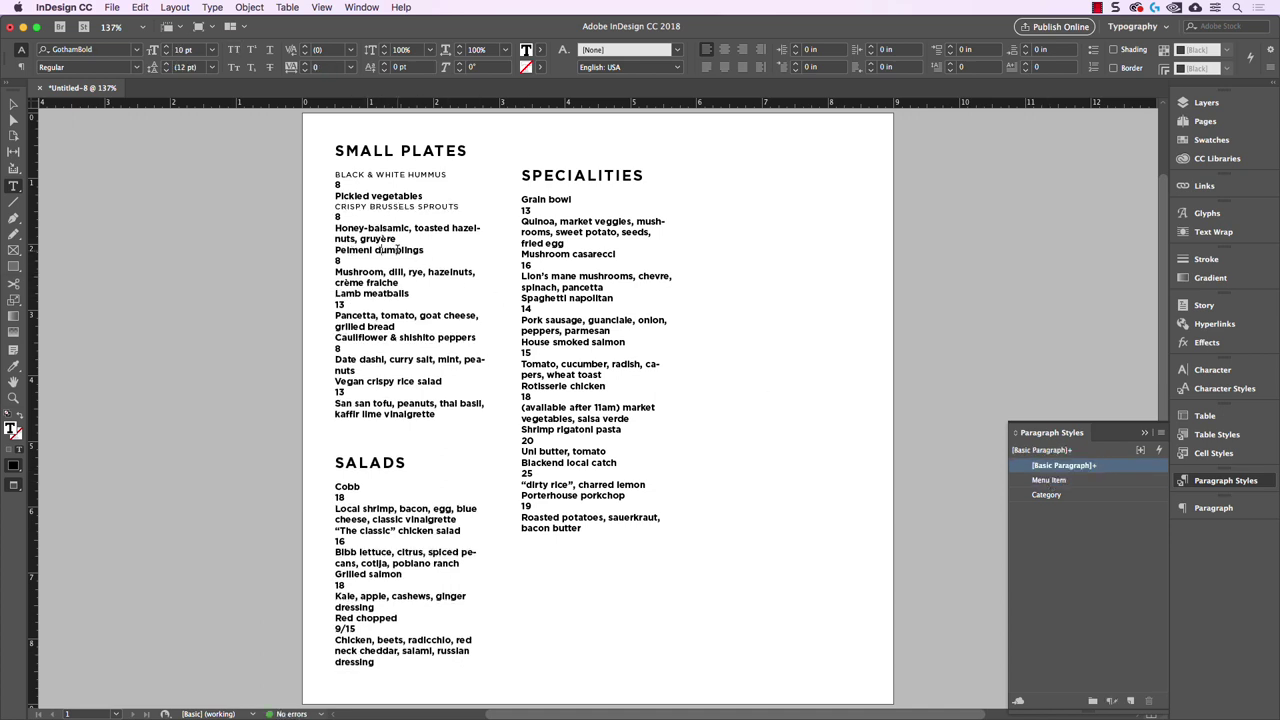
left_click(1047, 481)
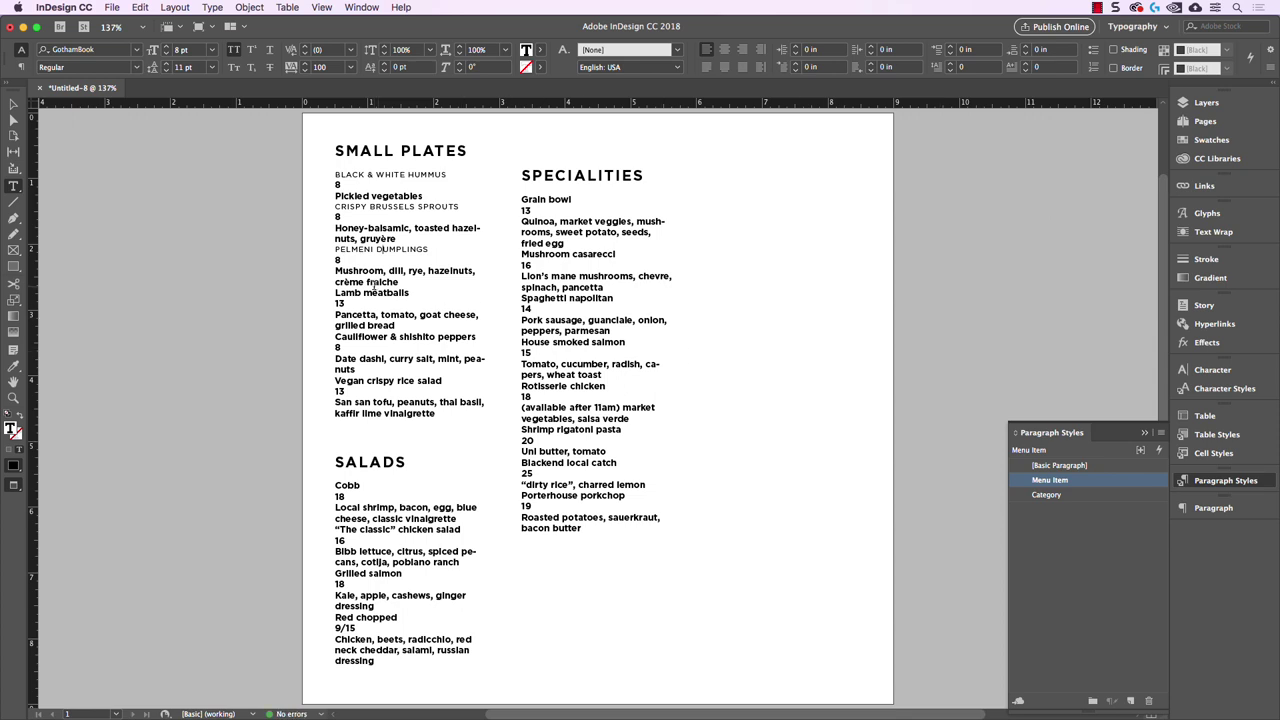
- Apply the Menu Item style to "Lamb meatballs", "Cauliflower & shishito peppers" and "Vegan crispy rice salad"
left_click(376, 290)
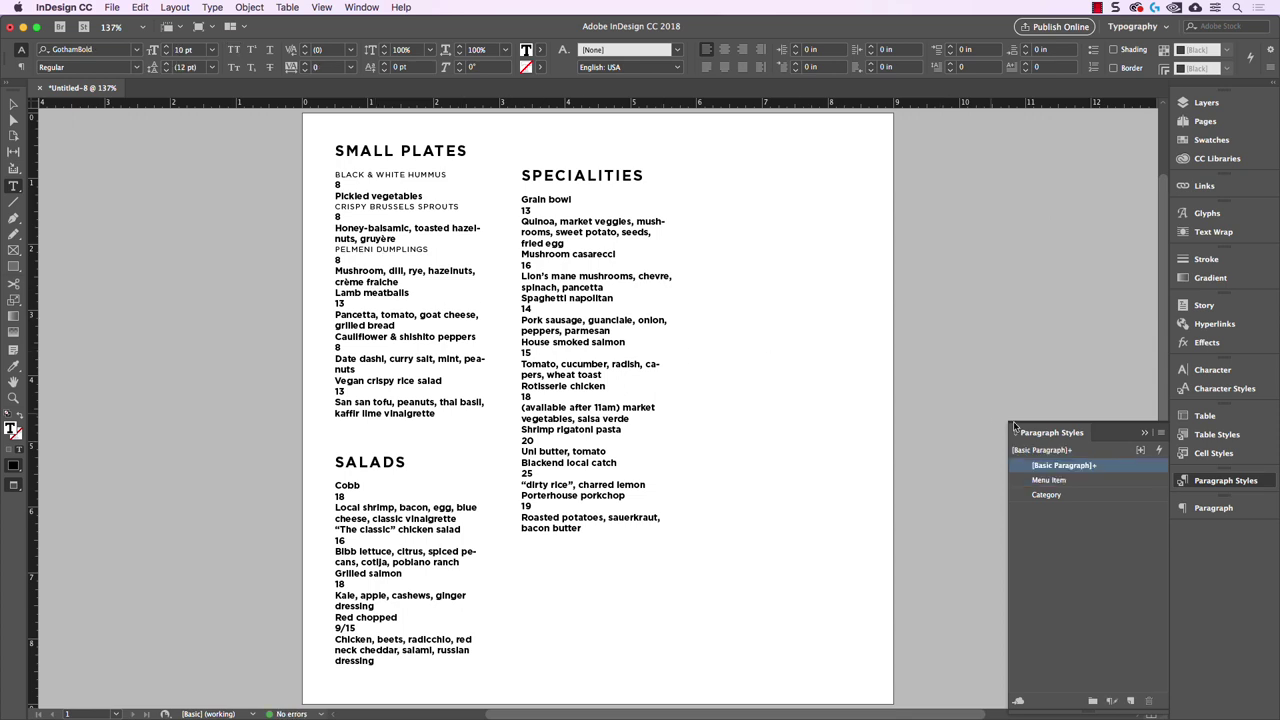
left_click(1050, 480)
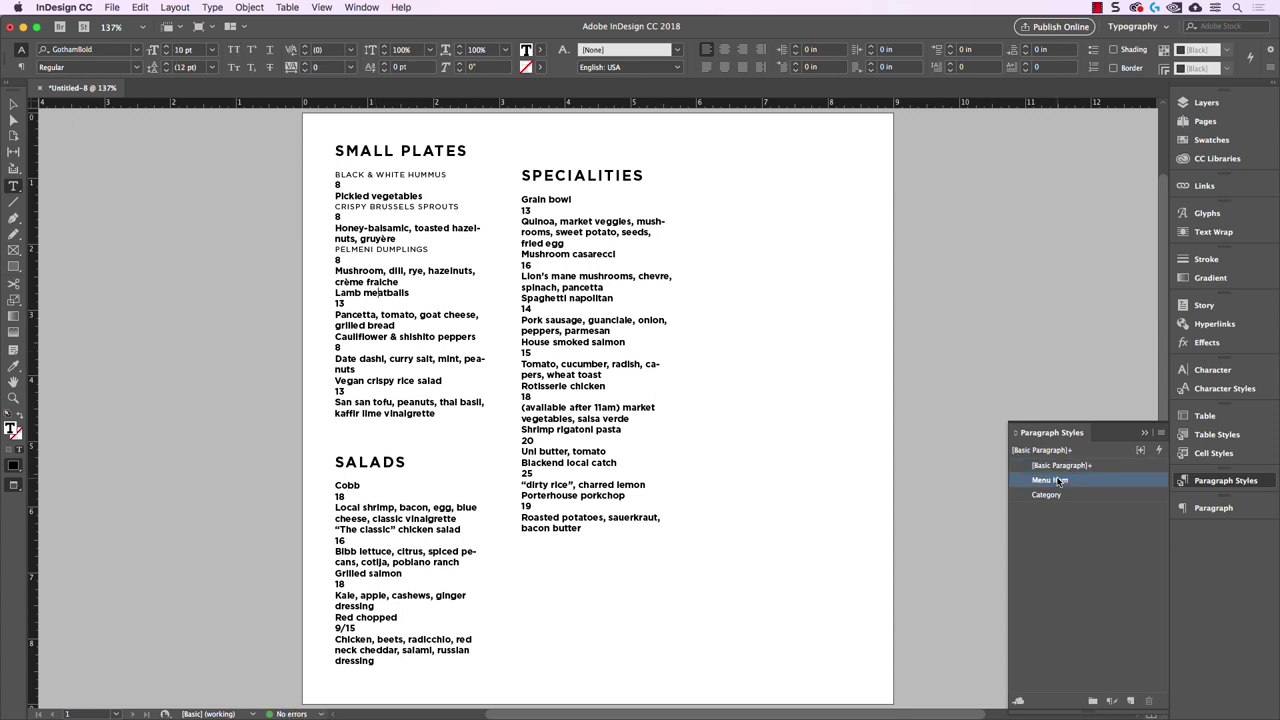
left_click(406, 335)
left_click(1050, 480)
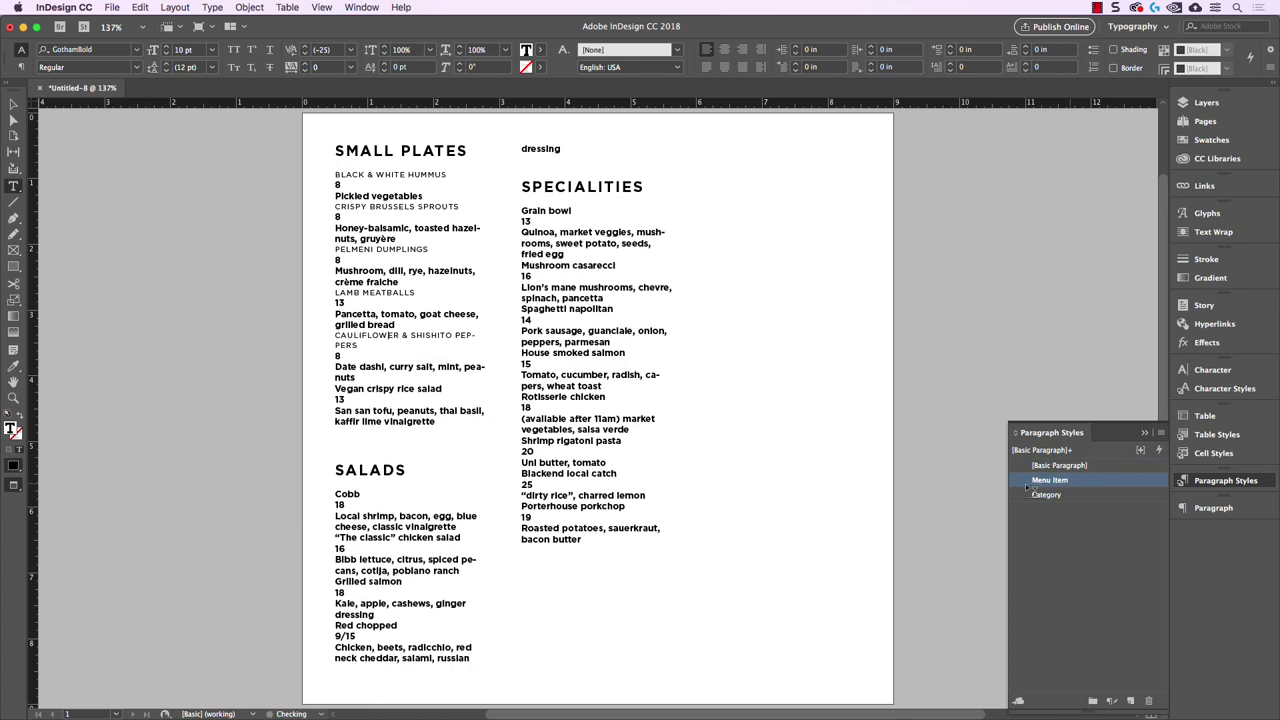
left_click(382, 388)
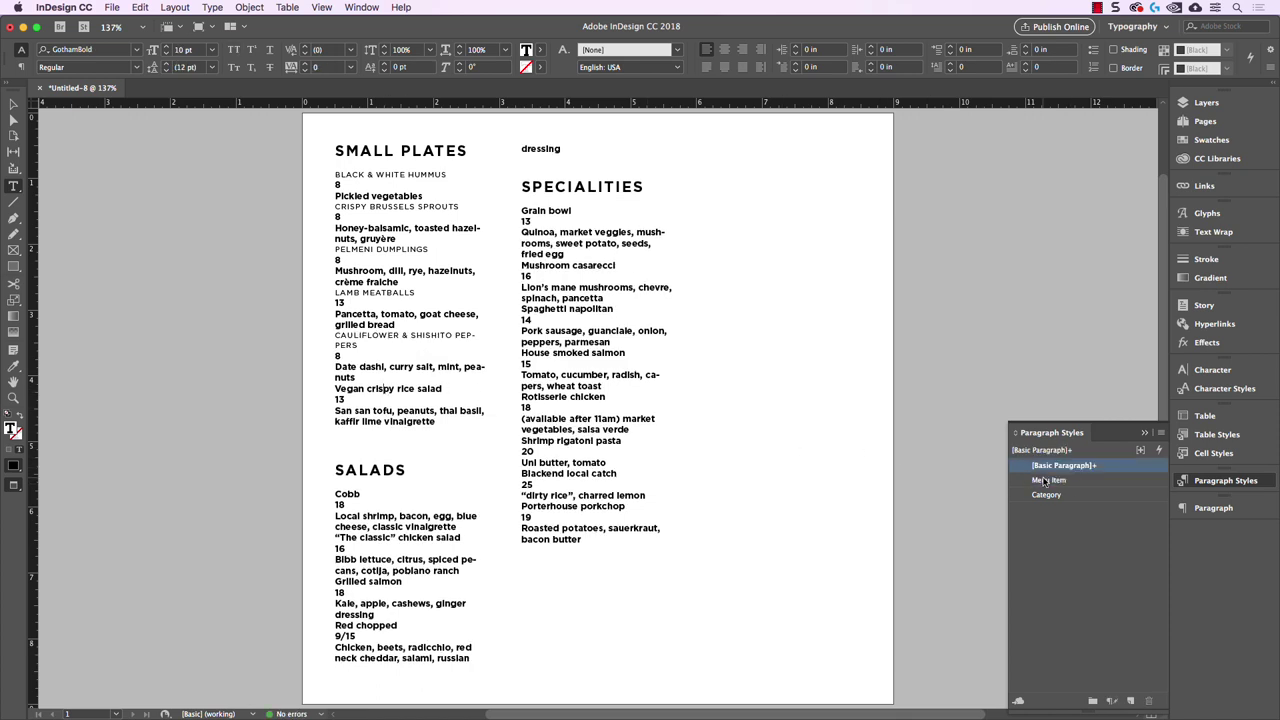
left_click(1045, 480)
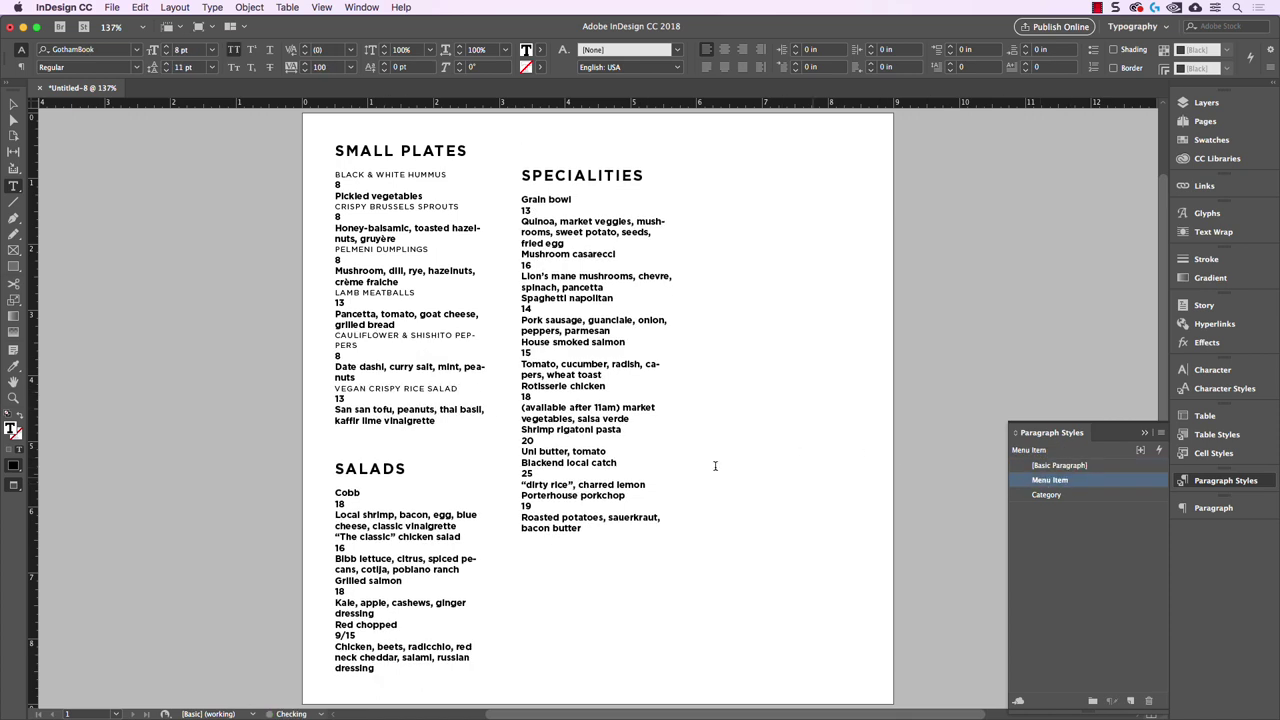
- Apply the Menu Item style to "Grain bowl", "Mushroom casarecci" and "Spaghetti napolitan" under Specialities
left_click(549, 199)
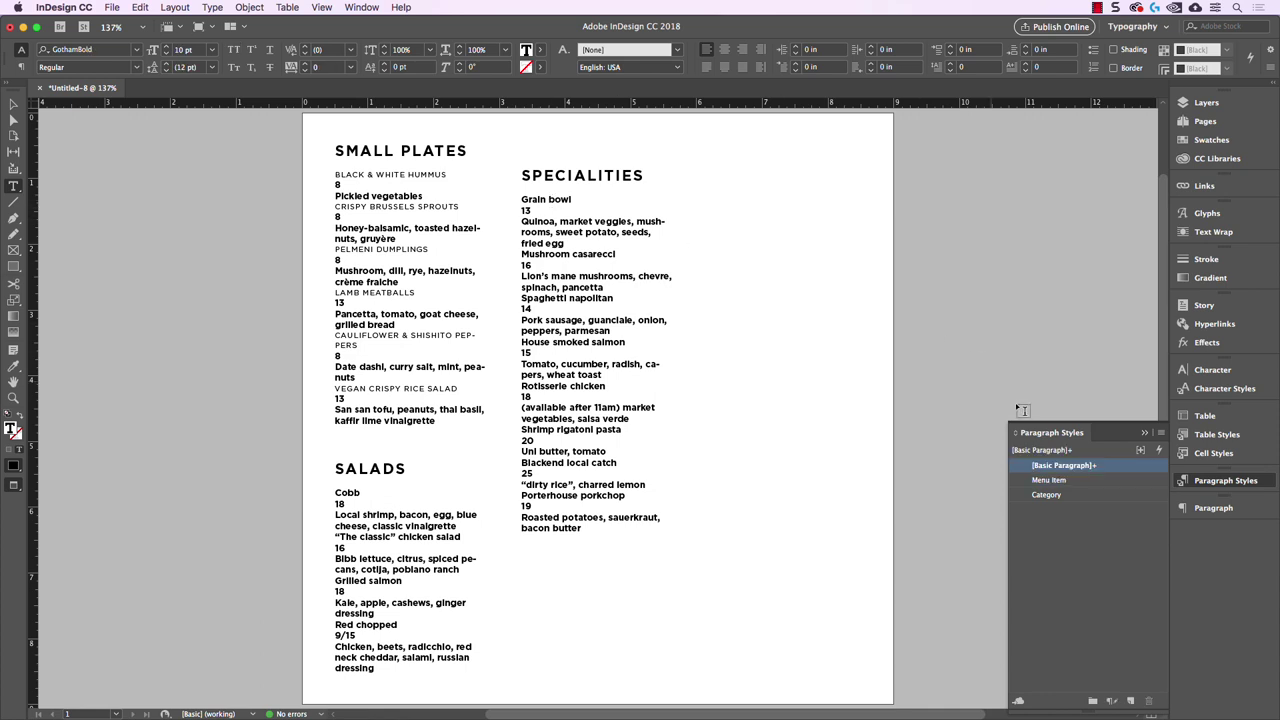
left_click(1060, 482)
left_click(544, 256)
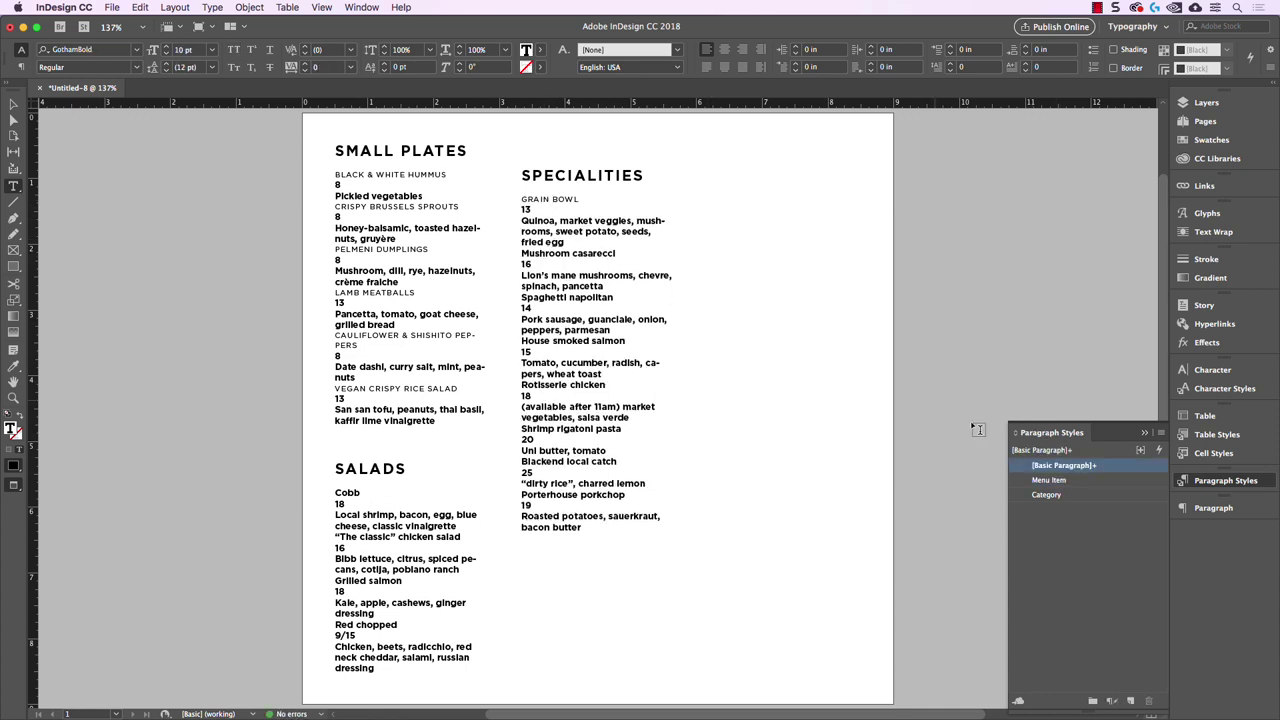
left_click(1049, 481)
left_click(580, 296)
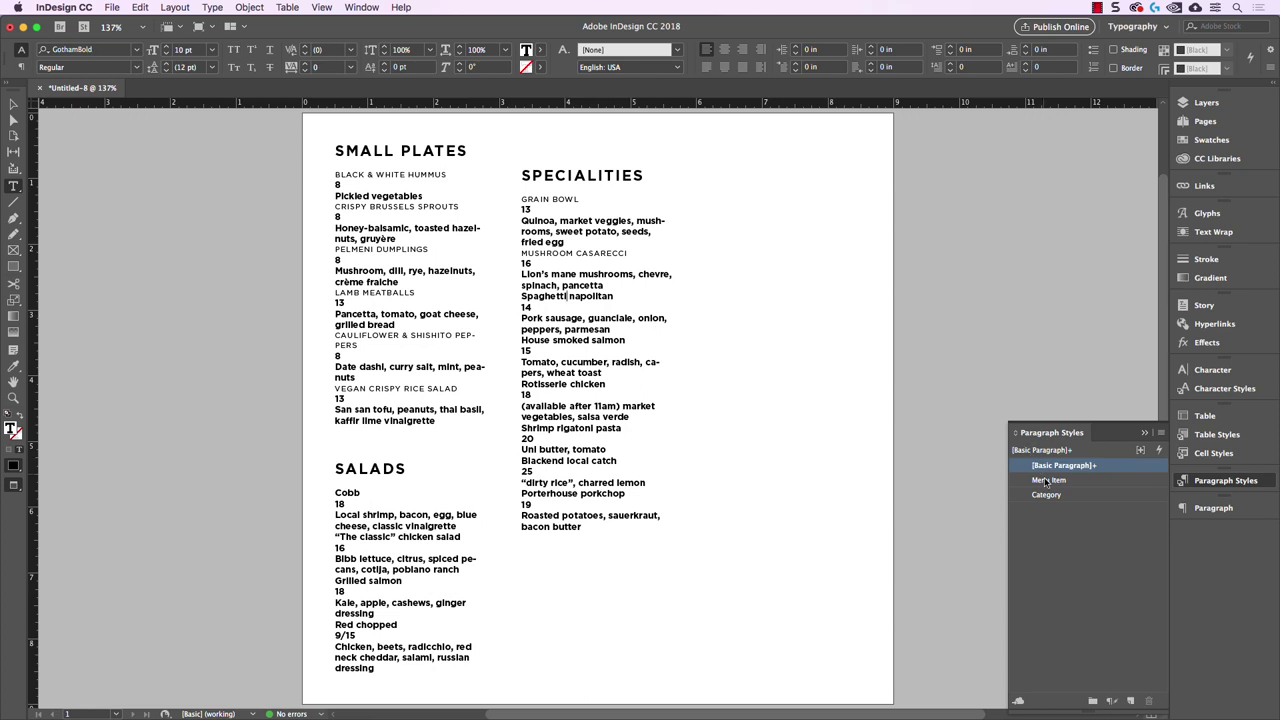
left_click(1049, 480)
- Apply the Menu Item style to "House smoked salmon", "Rotisserie chicken" and "Shrimp rigatoni pasta"
left_click(561, 339)
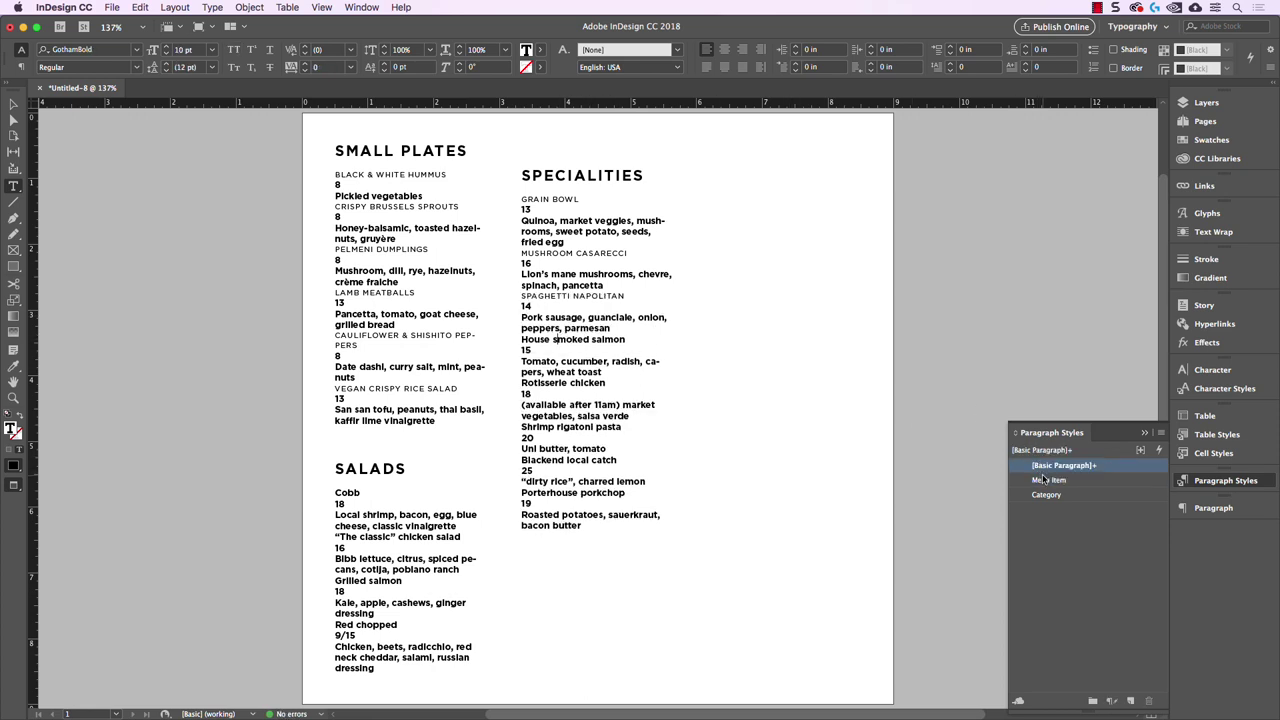
left_click(1043, 479)
key("Down")
key("Down")
key("Down")
key("Down")
left_click(1048, 482)
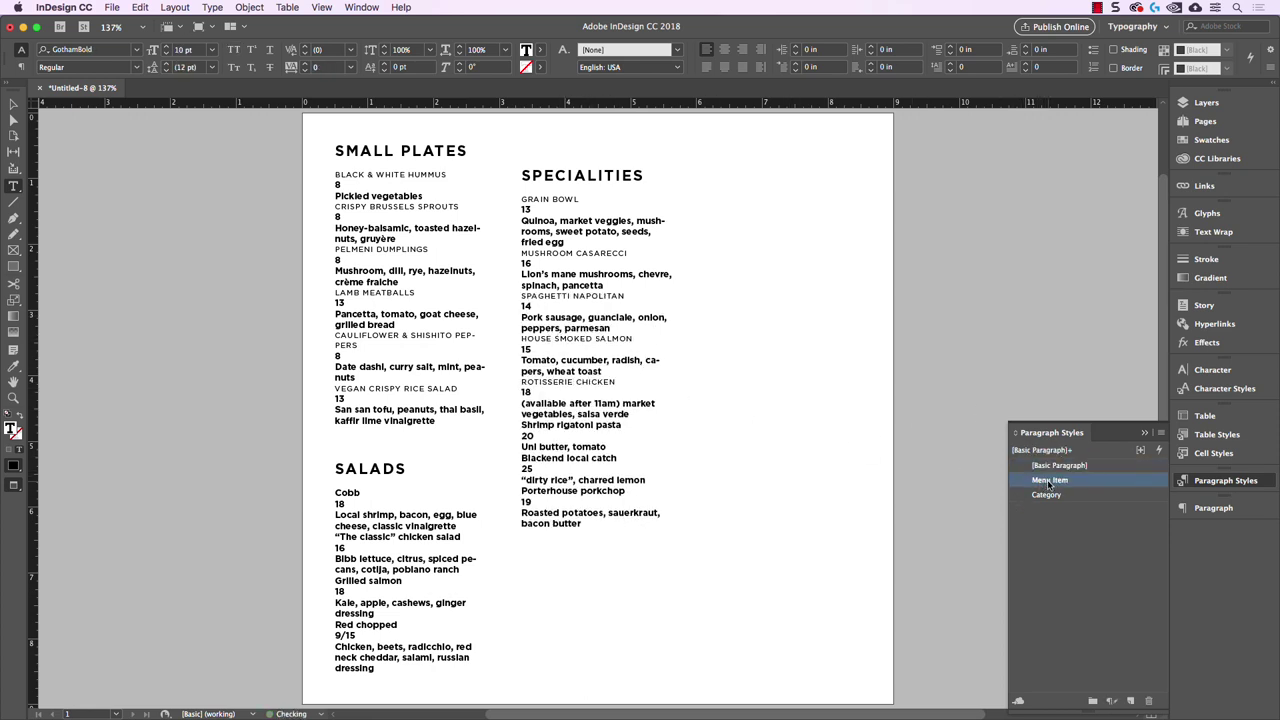
left_click(596, 424)
left_click(1080, 481)
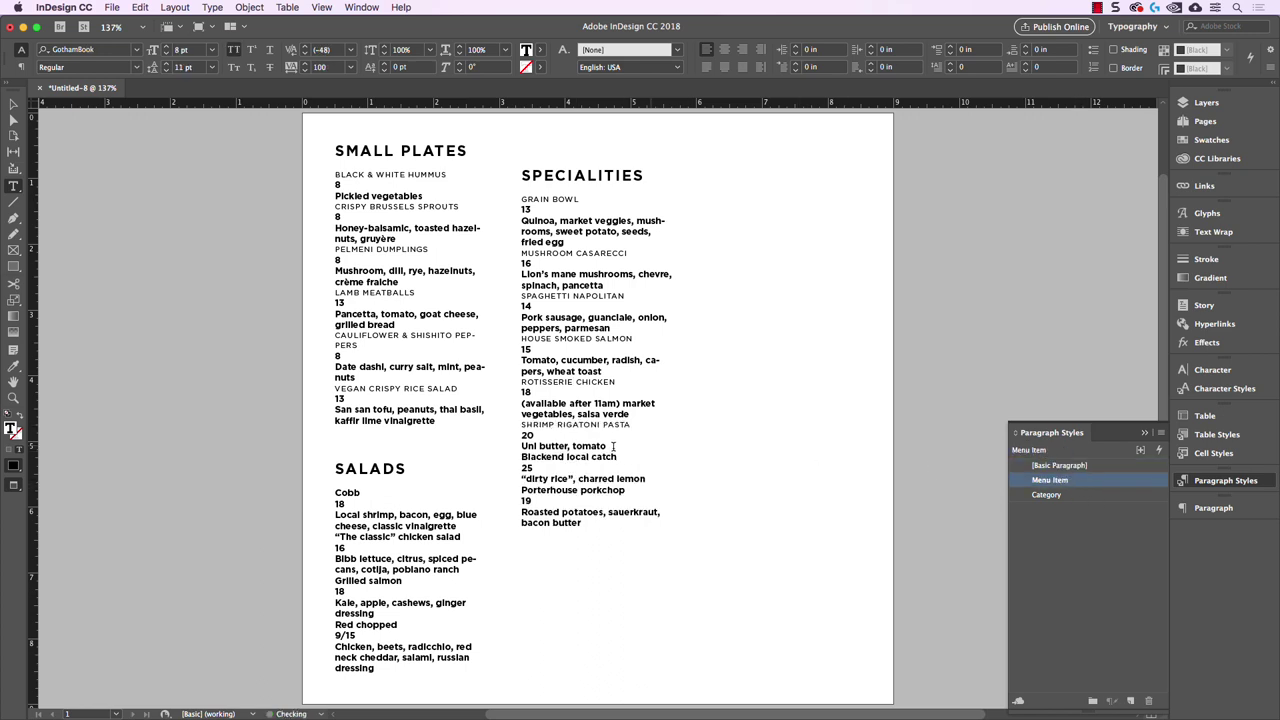
- Apply the Menu Item style to "Blackend local catch" and "Porterhouse porkchop" under Specialities
left_click(573, 460)
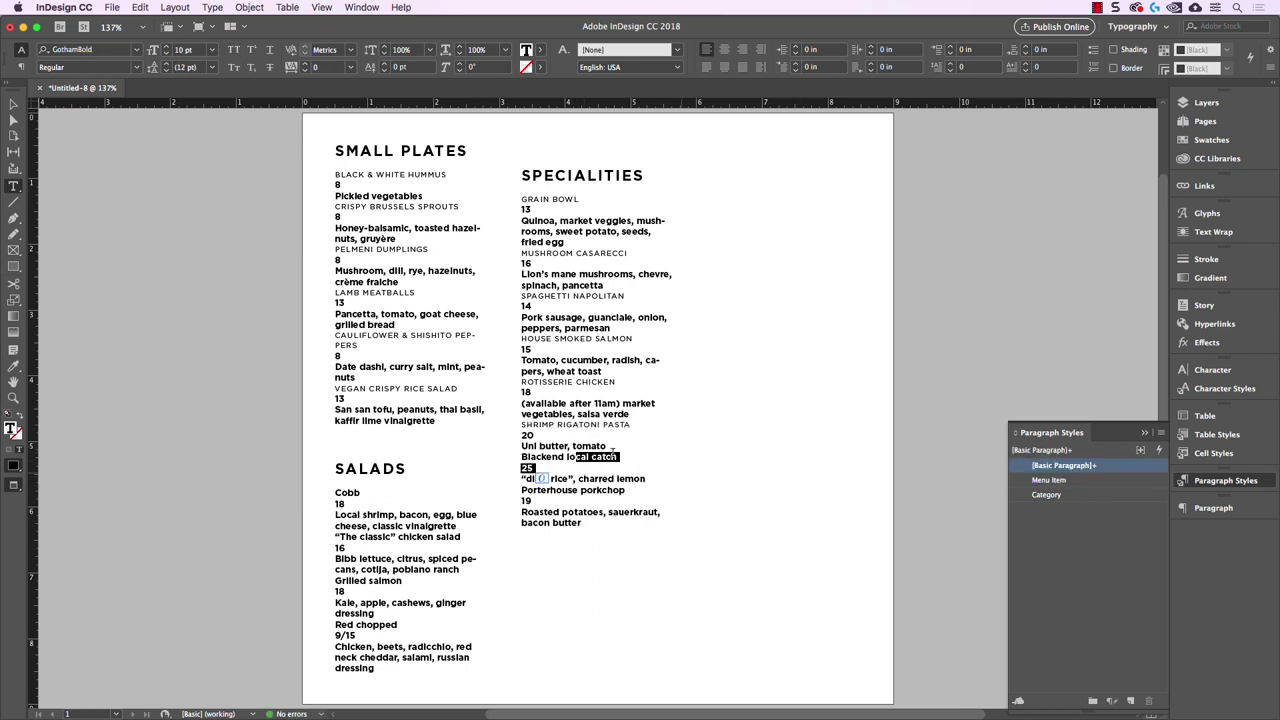
left_click(1066, 481)
left_click_drag(521, 489, 675, 490)
left_click(1052, 480)
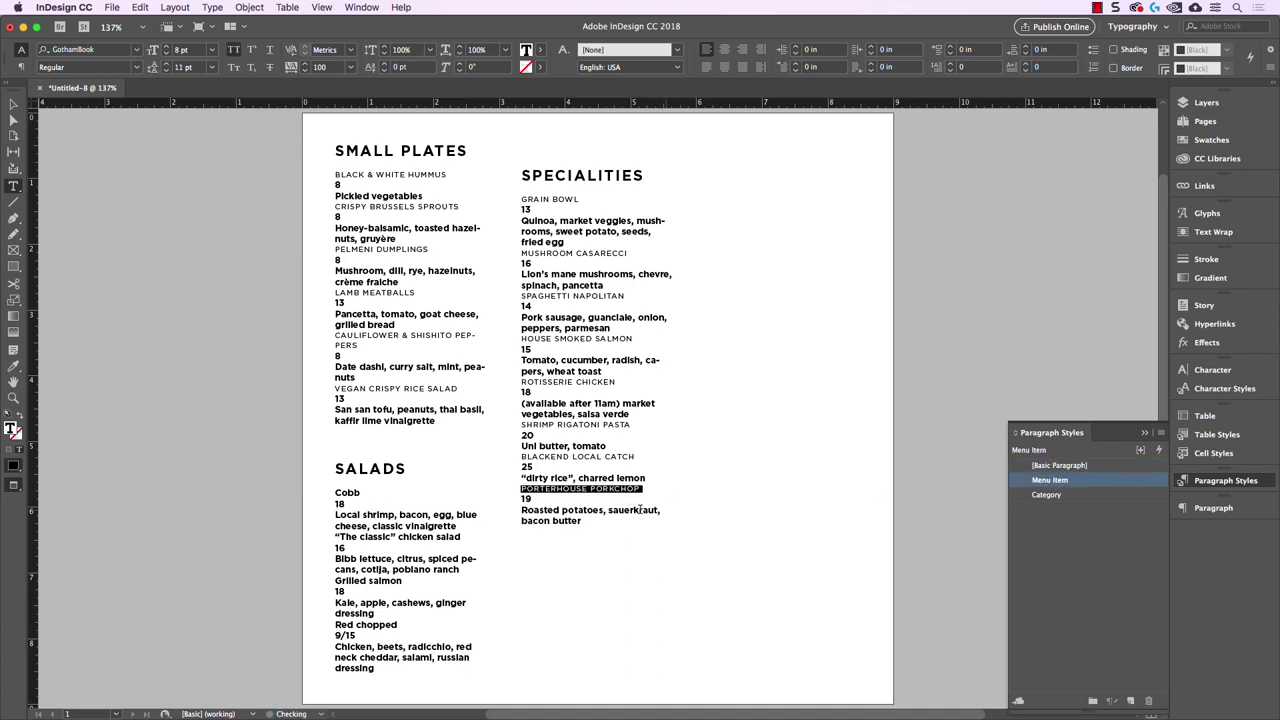
left_click(575, 520)
key("Up")
key("Up")
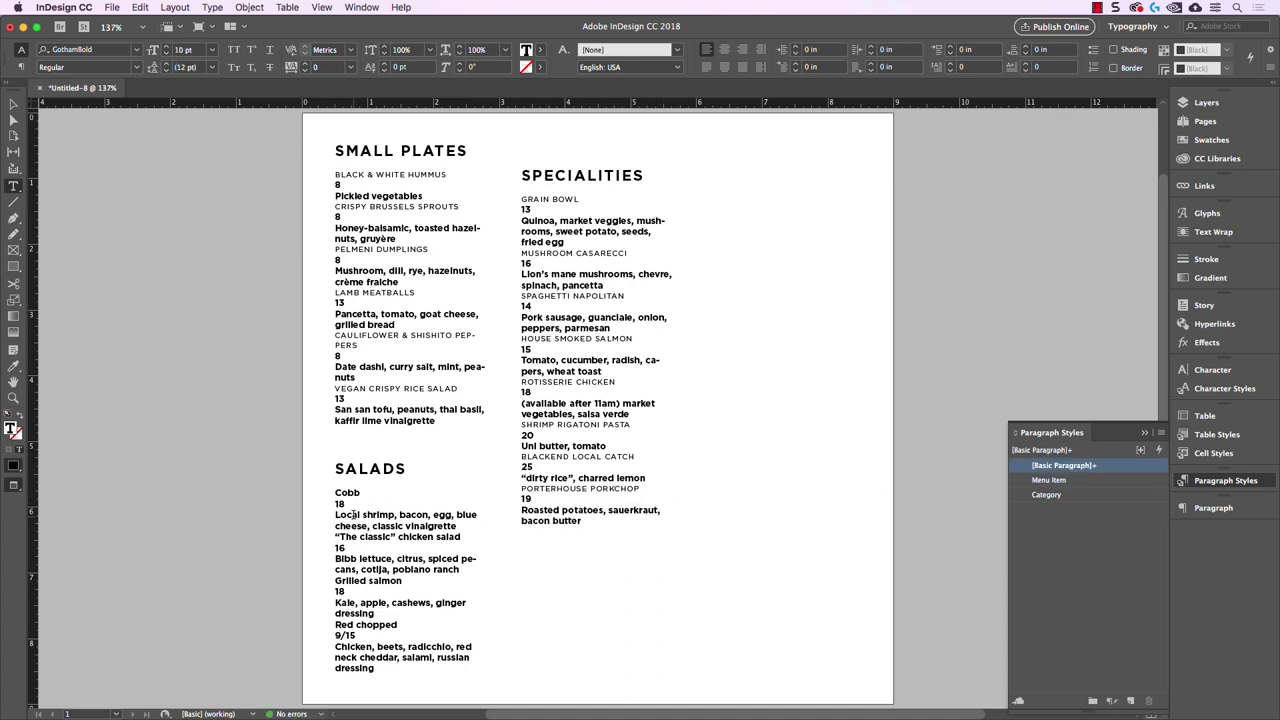
- Apply the Menu Item style to "Cobb", "The Classic" chicken salad, "Grilled salmon" and "Red chopped" under Salads
left_click(347, 492)
left_click(1082, 484)
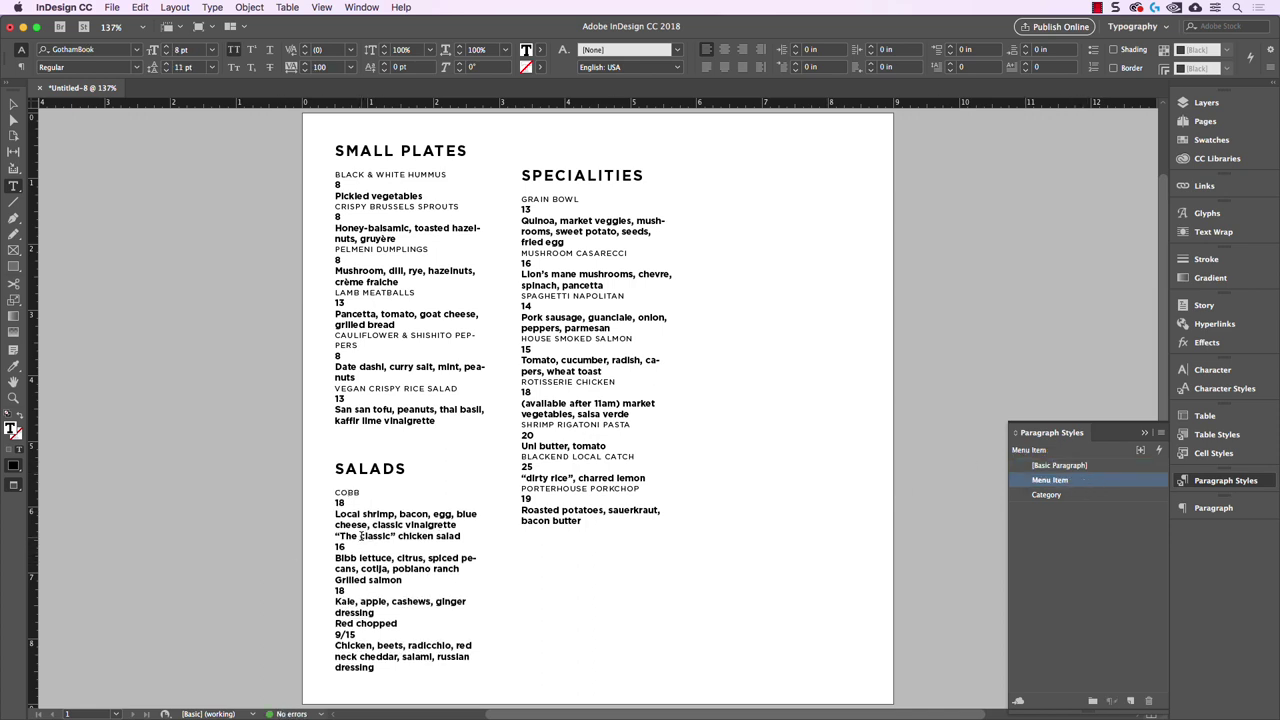
left_click(1050, 480)
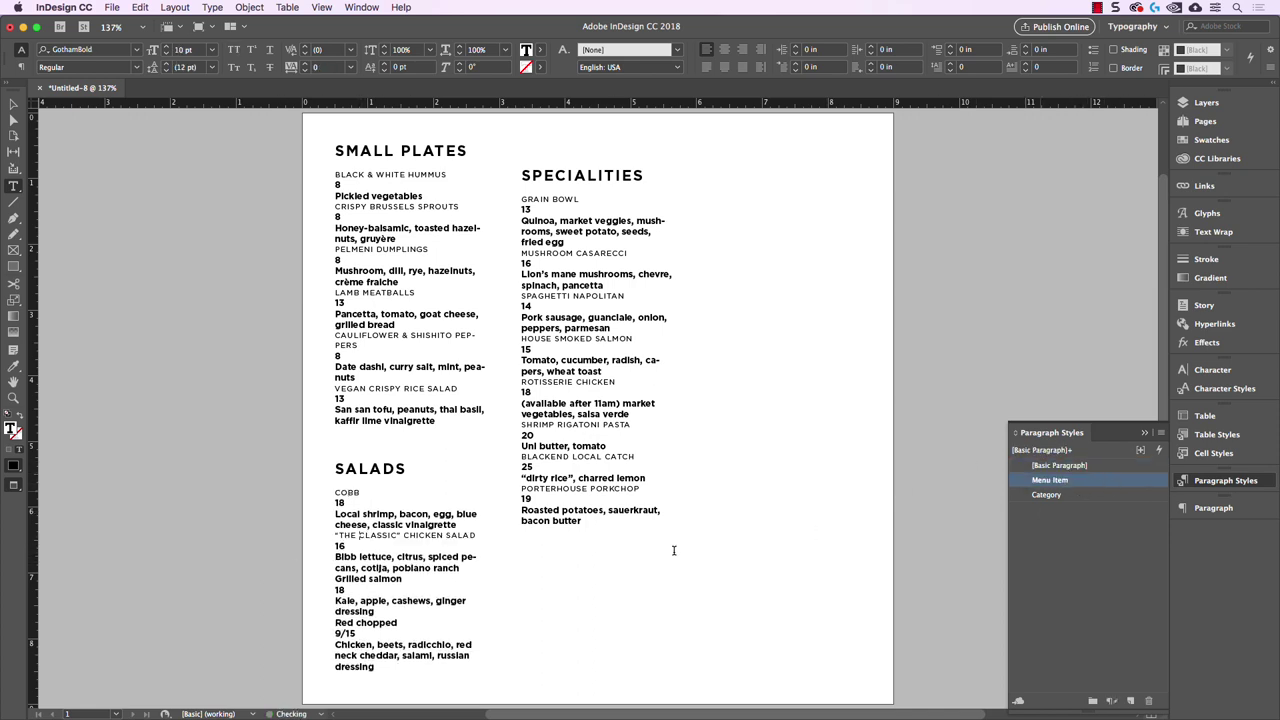
left_click(381, 576)
left_click(1048, 482)
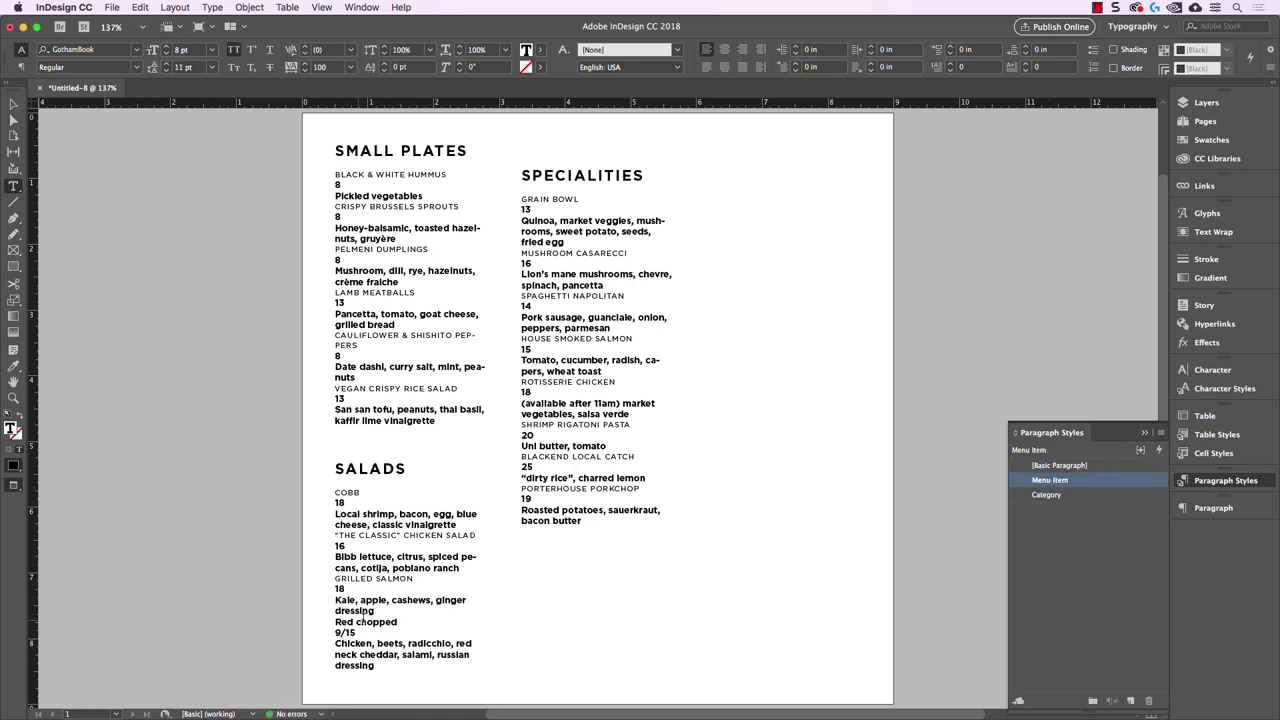
left_click(363, 619)
left_click(1050, 481)
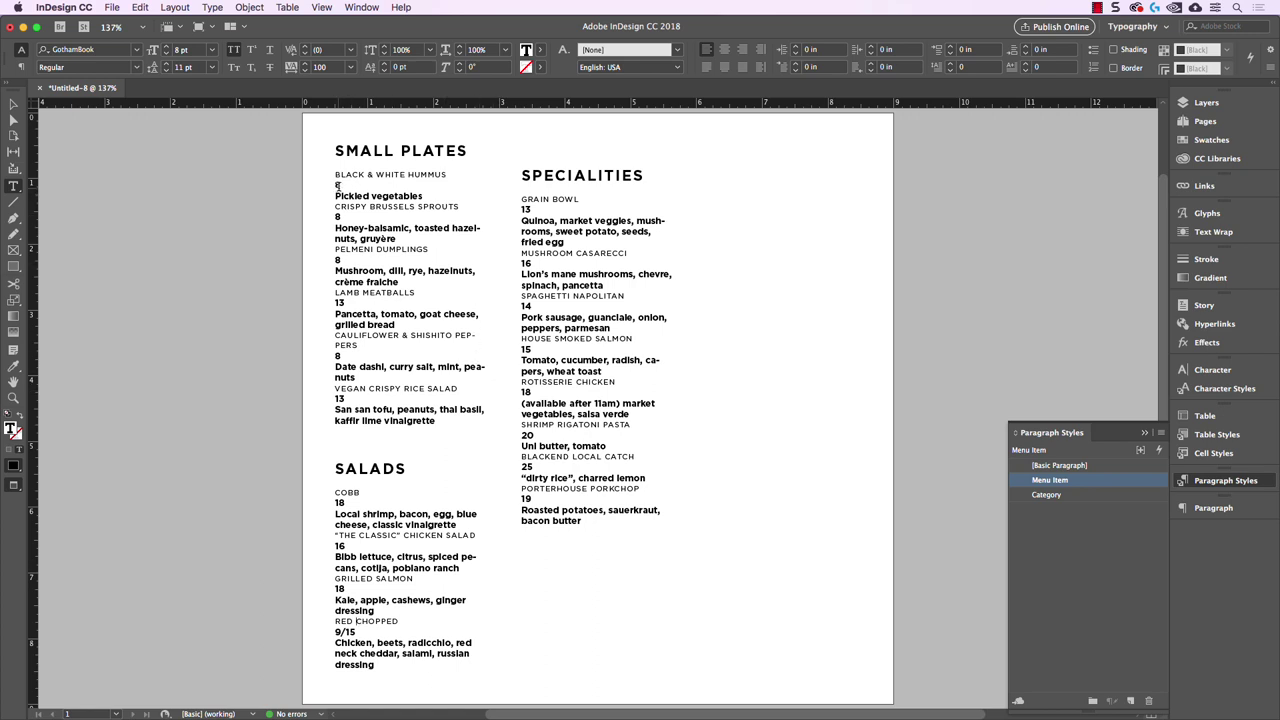
- Create a new paragraph style from the ingredient text under Crispy Brussels Sprouts and name it Description
left_click(338, 186)
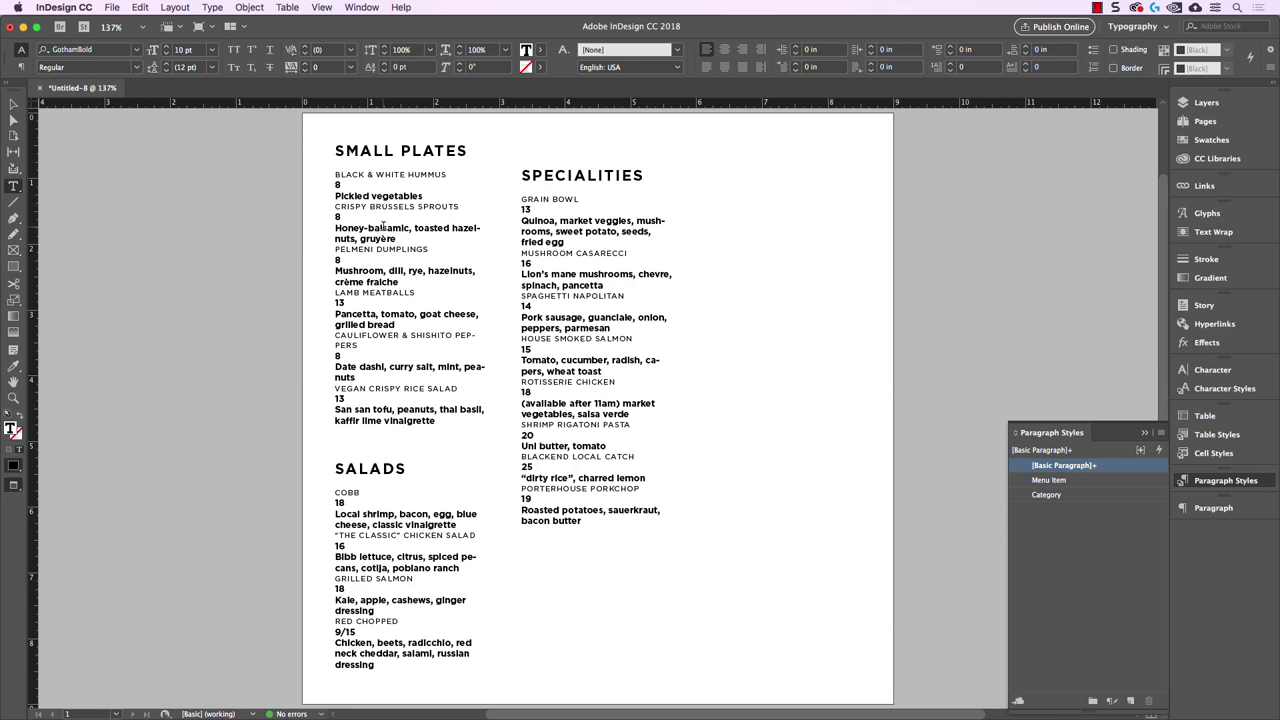
left_click(1130, 701)
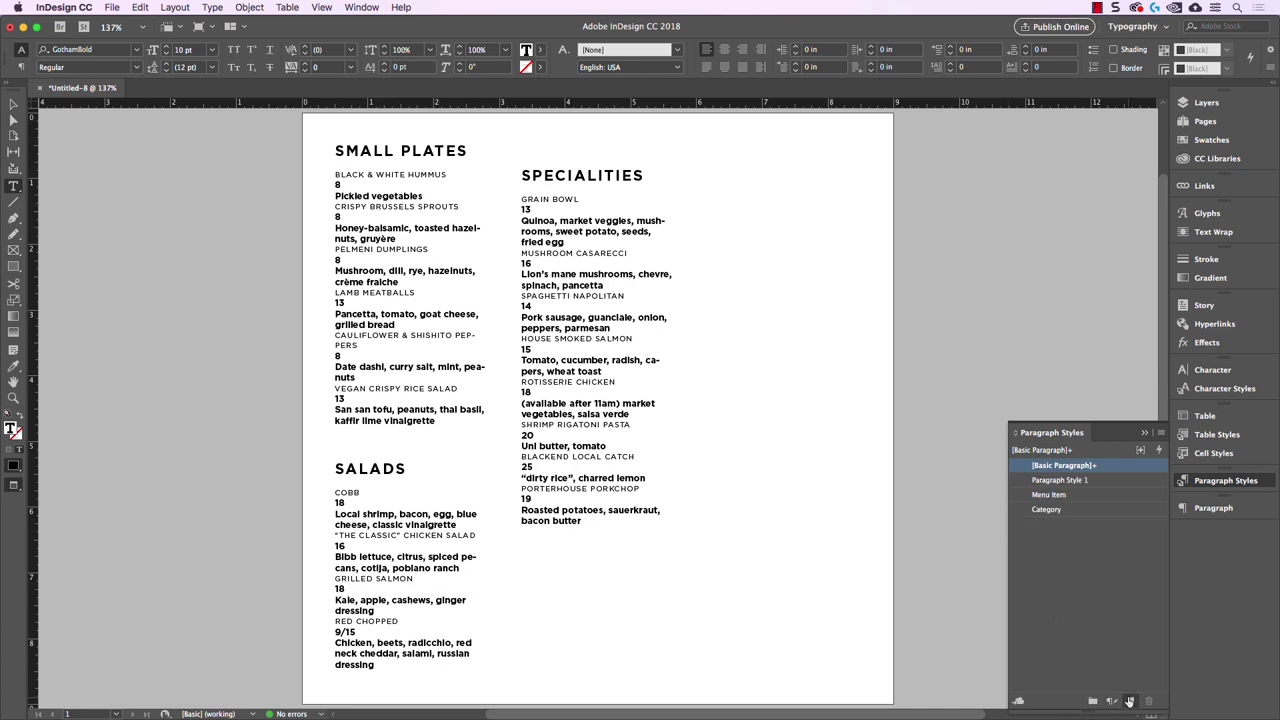
left_click(1066, 481)
double_click(1066, 481)
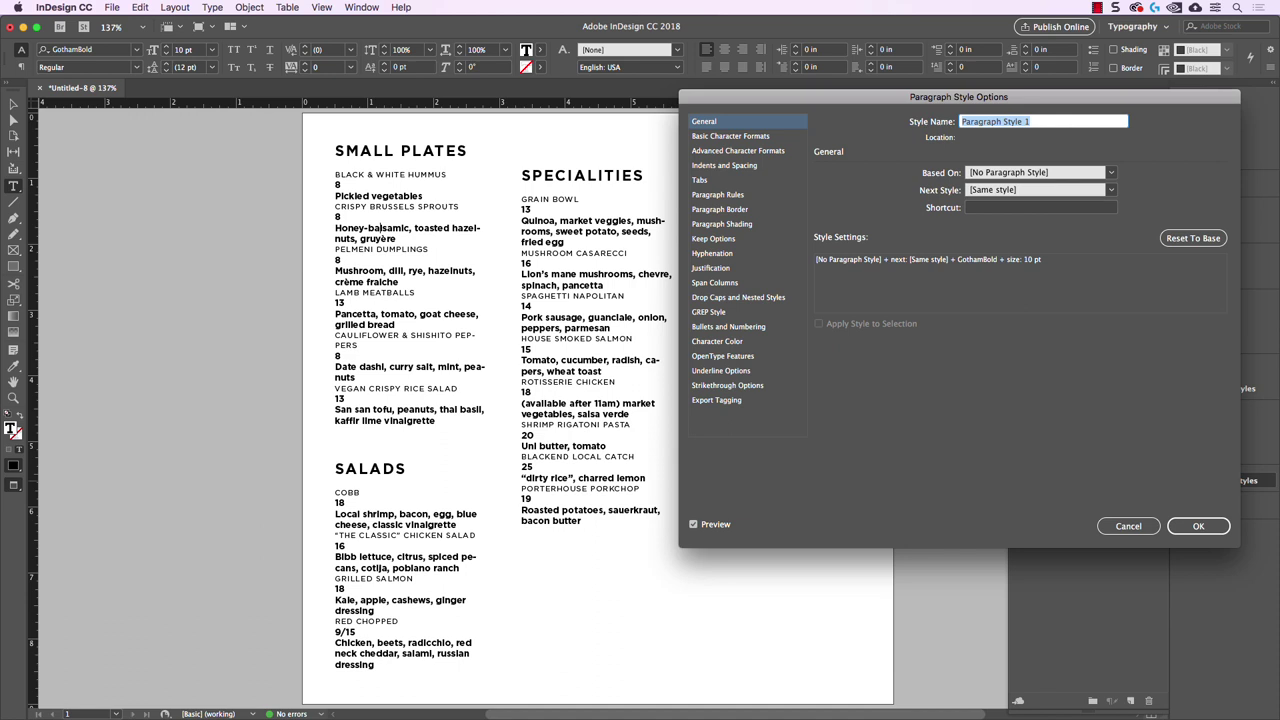
type("Description")
- Set the Description style's basic character formats to 8 pt Chronicle Text G1 Roman
left_click(755, 138)
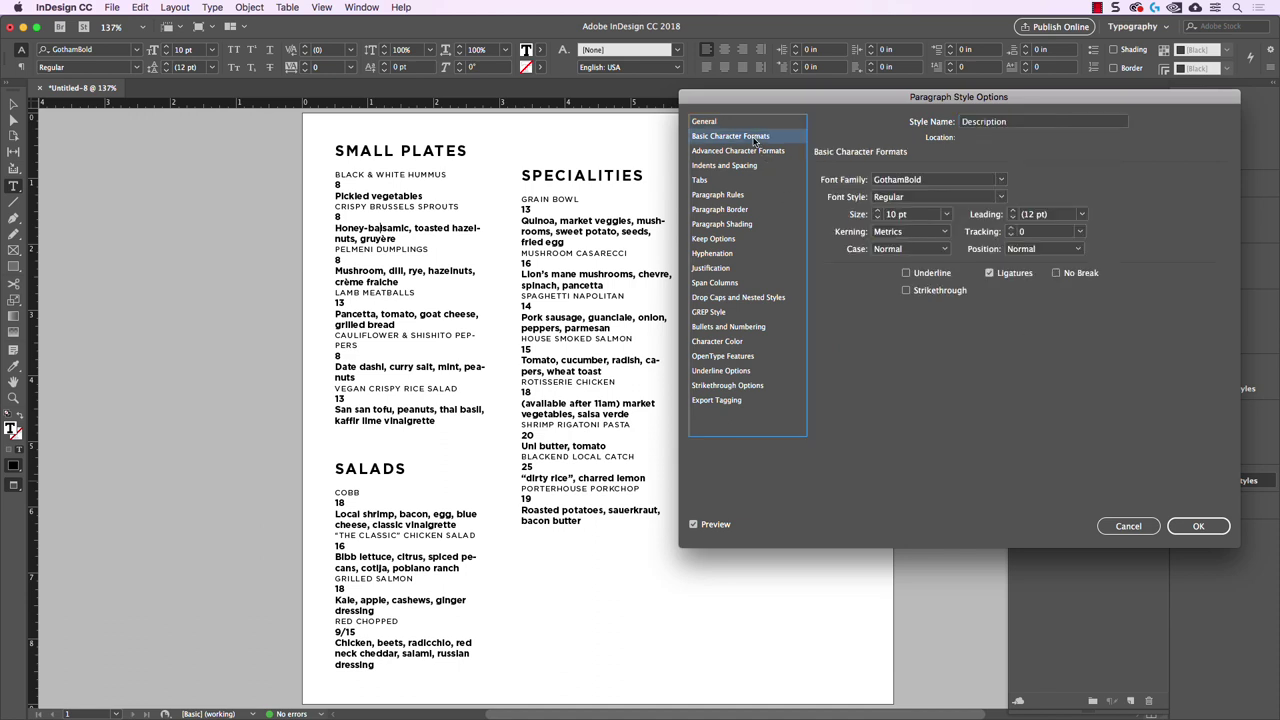
left_click(922, 214)
key("Down")
key("Down")
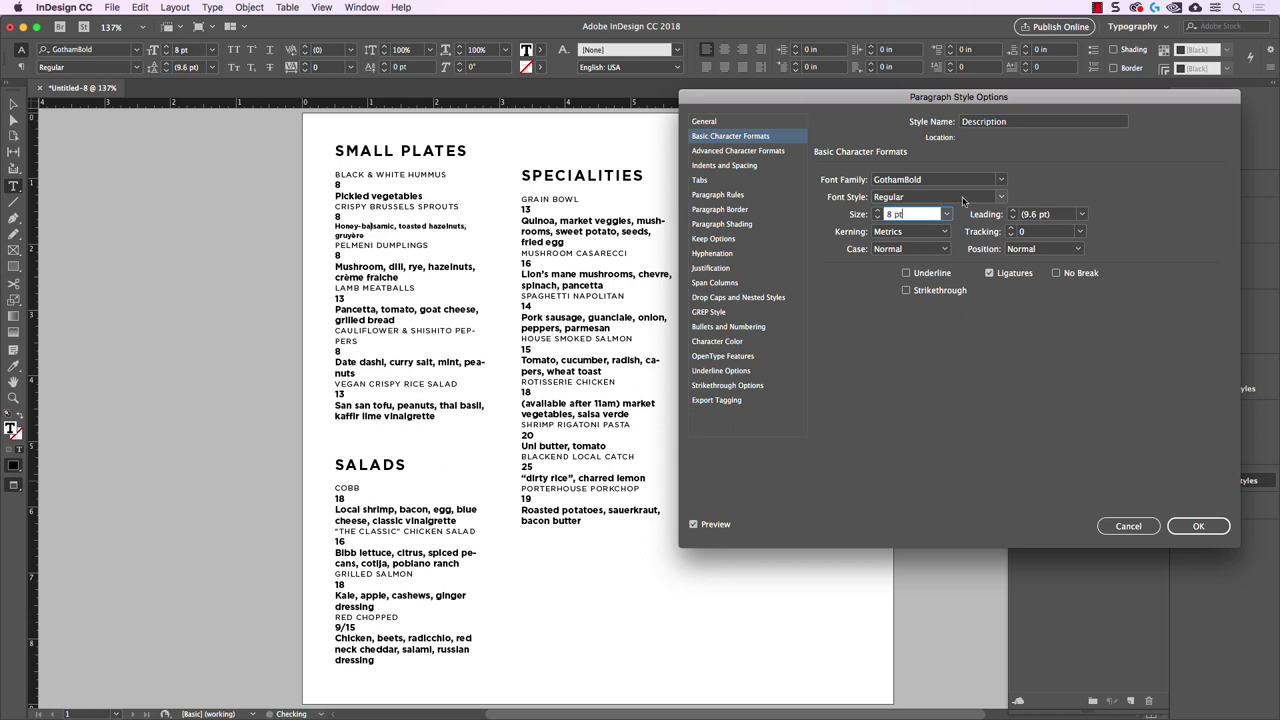
left_click(962, 182)
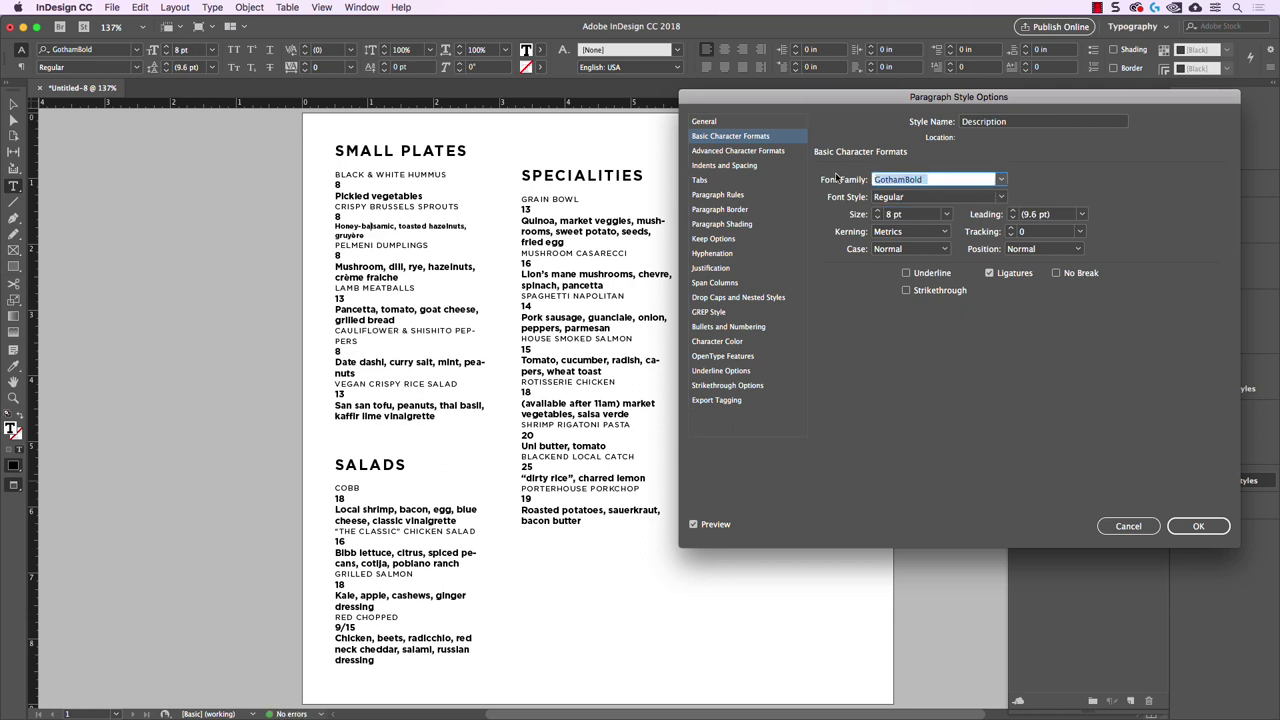
type("Ch")
type(" Text G1")
key("Tab")
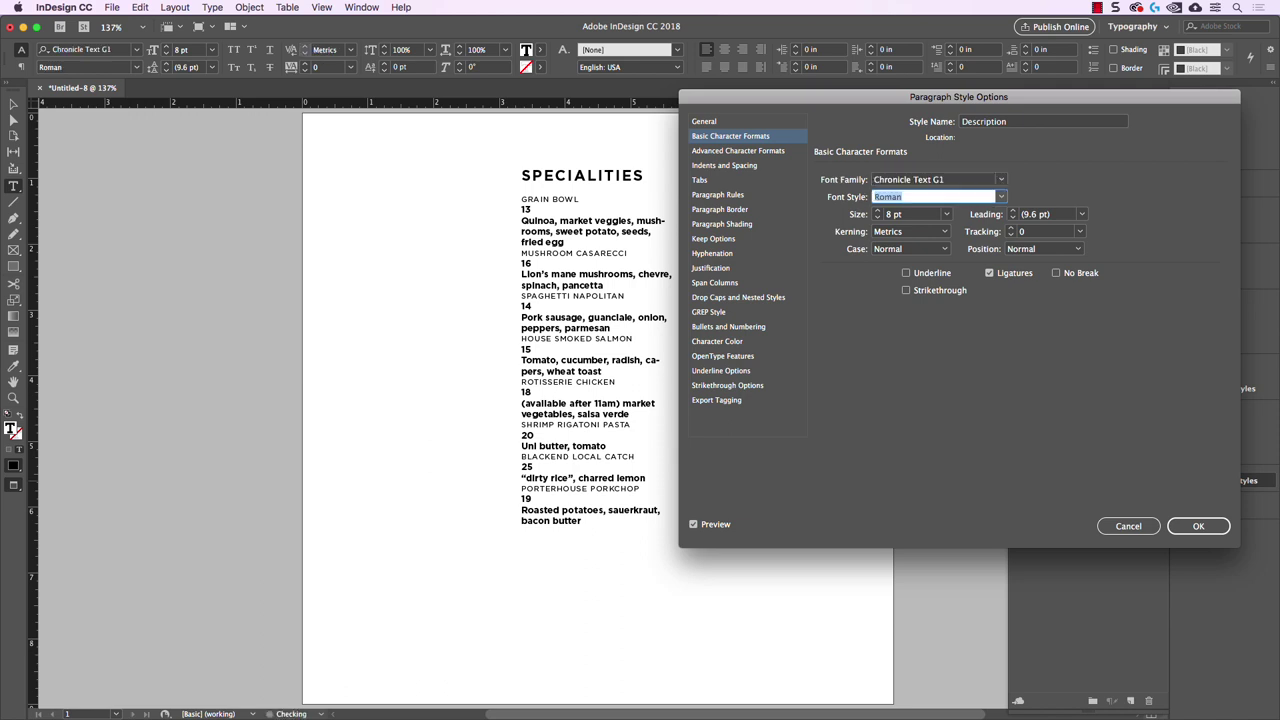
- Set the Description style's size to 7 pt and its leading to 10 pt, and save the style
left_click(914, 213)
key("Down")
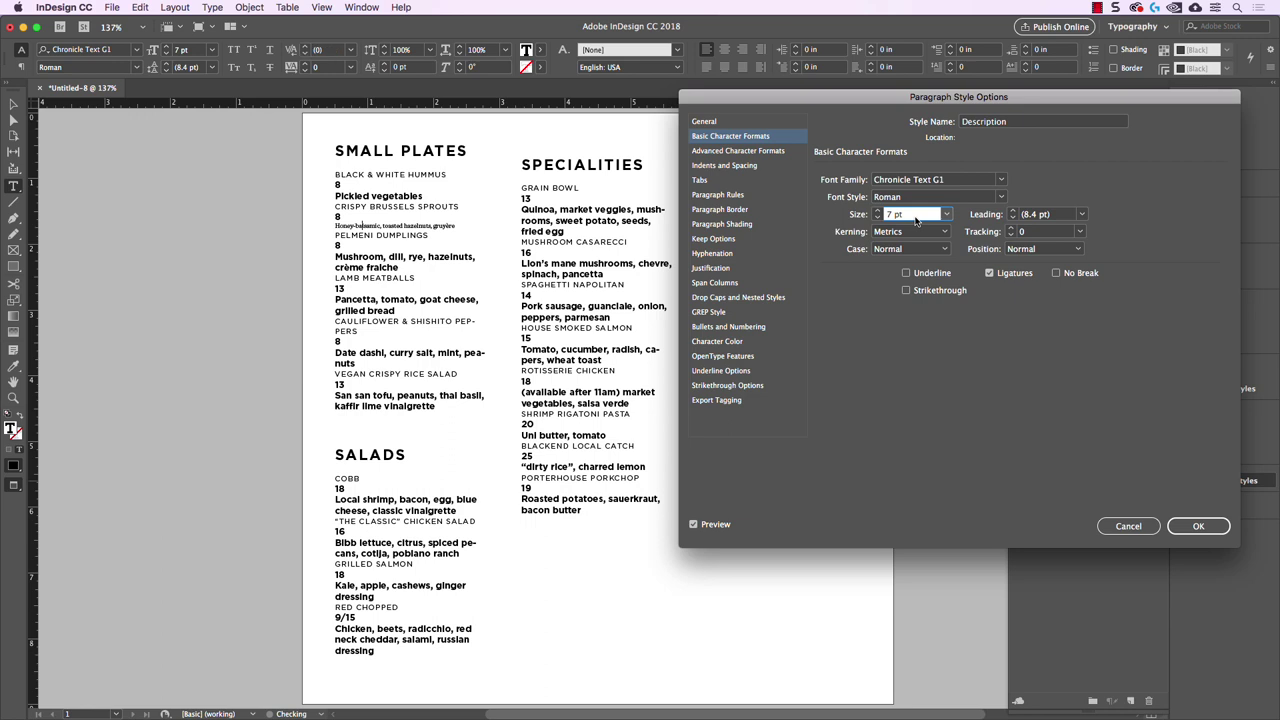
left_click(1082, 214)
left_click(1057, 222)
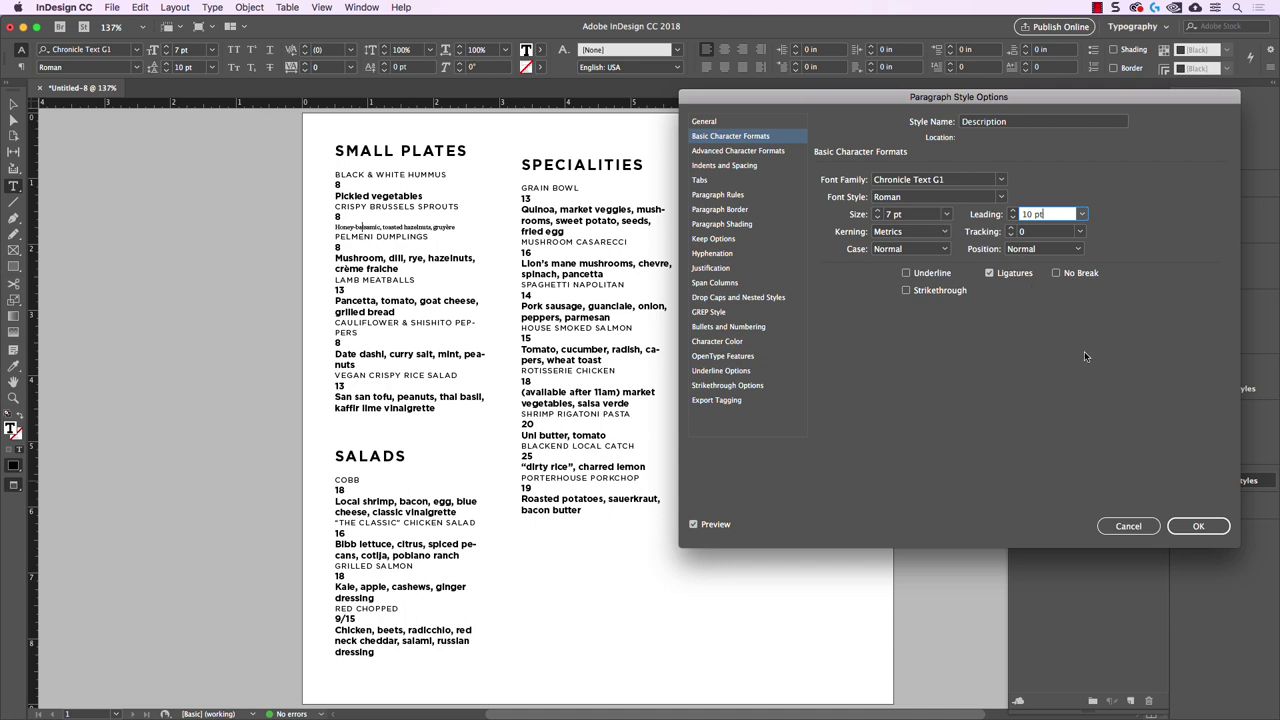
left_click(1198, 526)
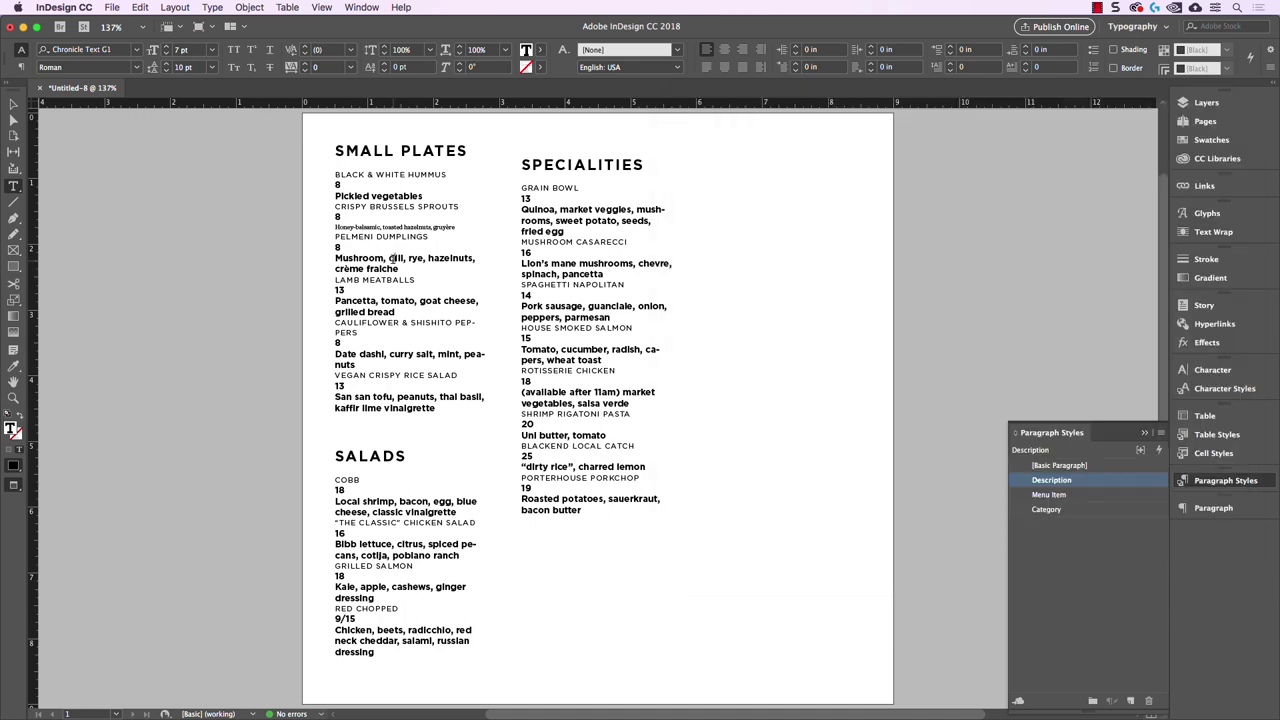
- Apply the Description style to the ingredient lines of Pelmeni Dumplings, Lamb Meatballs and Cauliflower & Shishito Peppers
left_click(393, 258)
left_click(1079, 484)
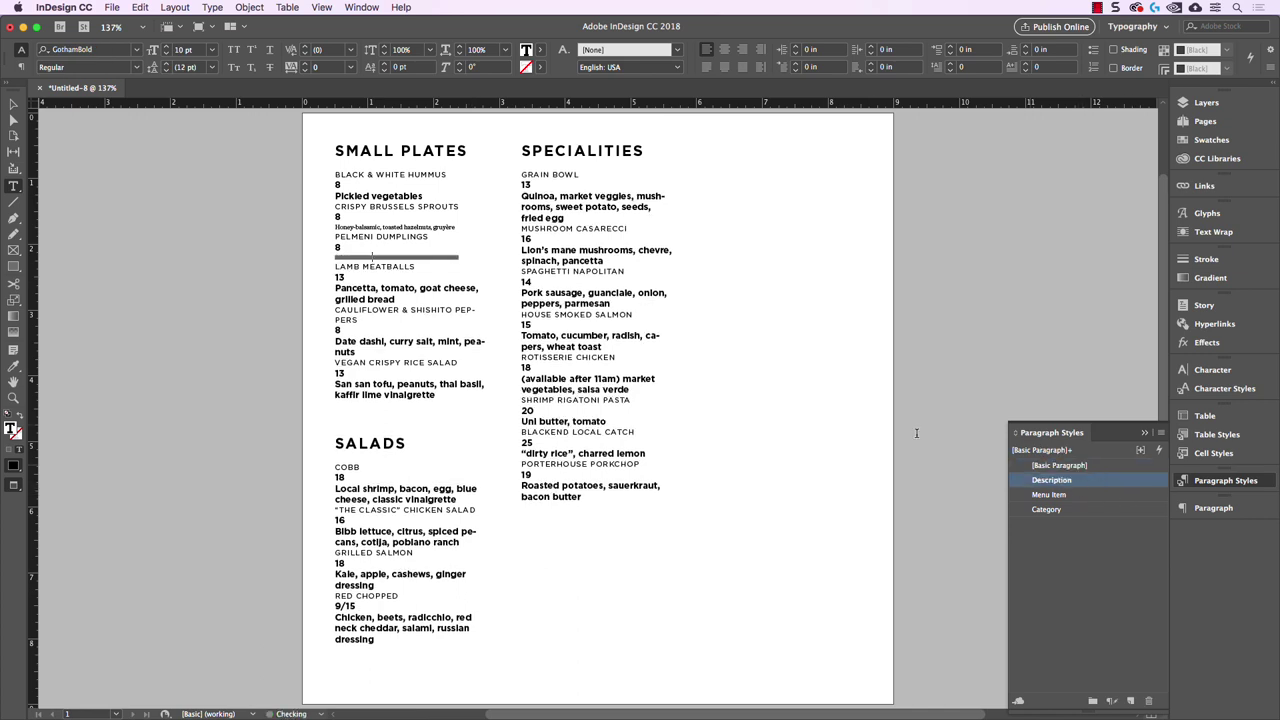
left_click(396, 290)
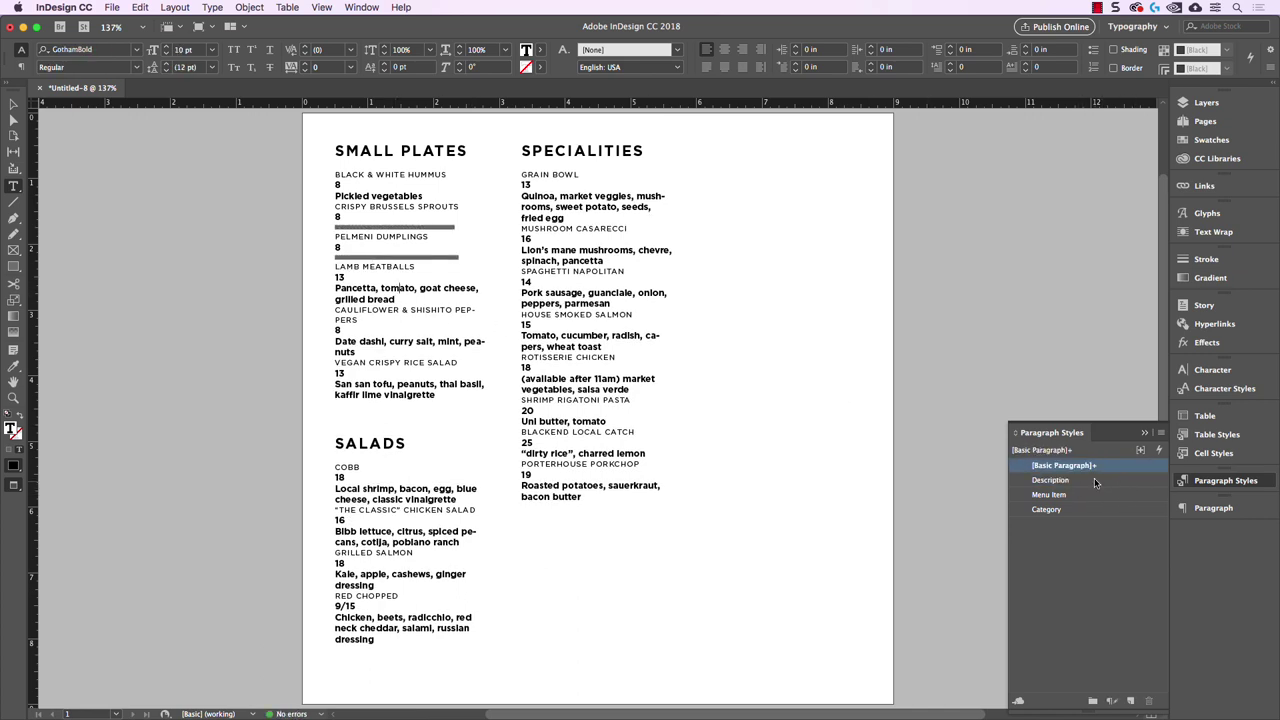
left_click(1095, 483)
left_click(391, 328)
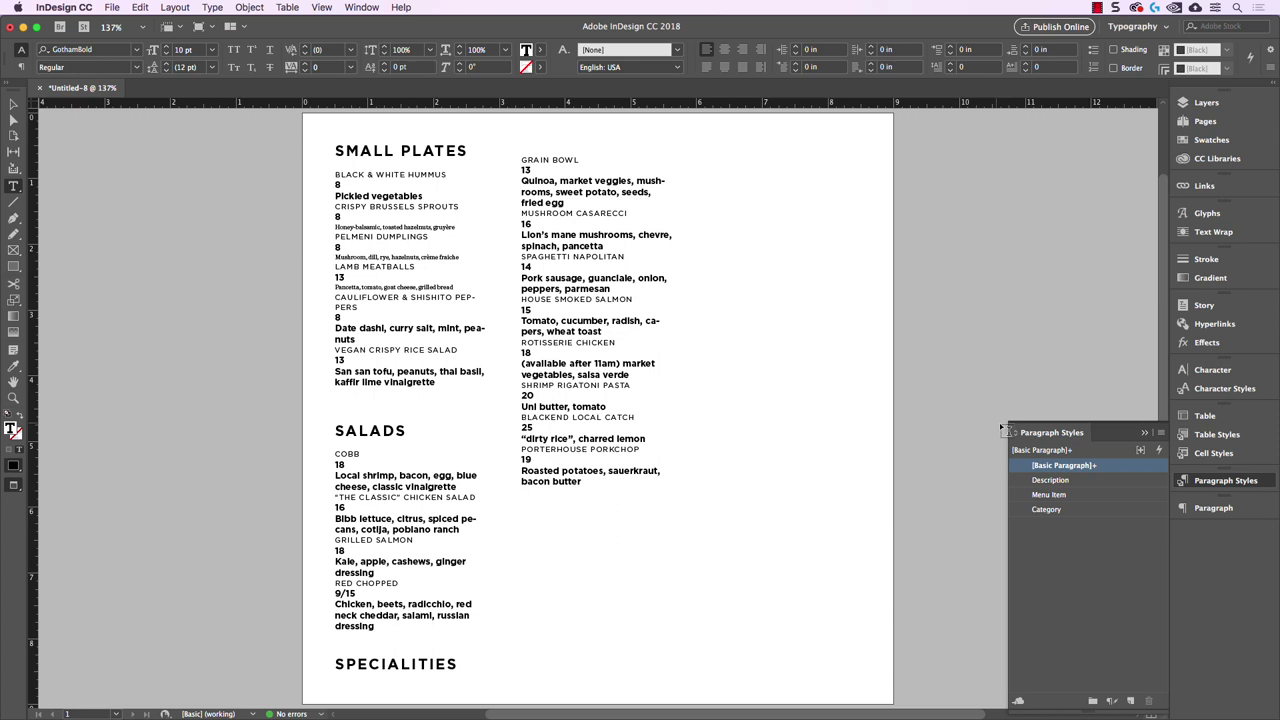
left_click(1073, 485)
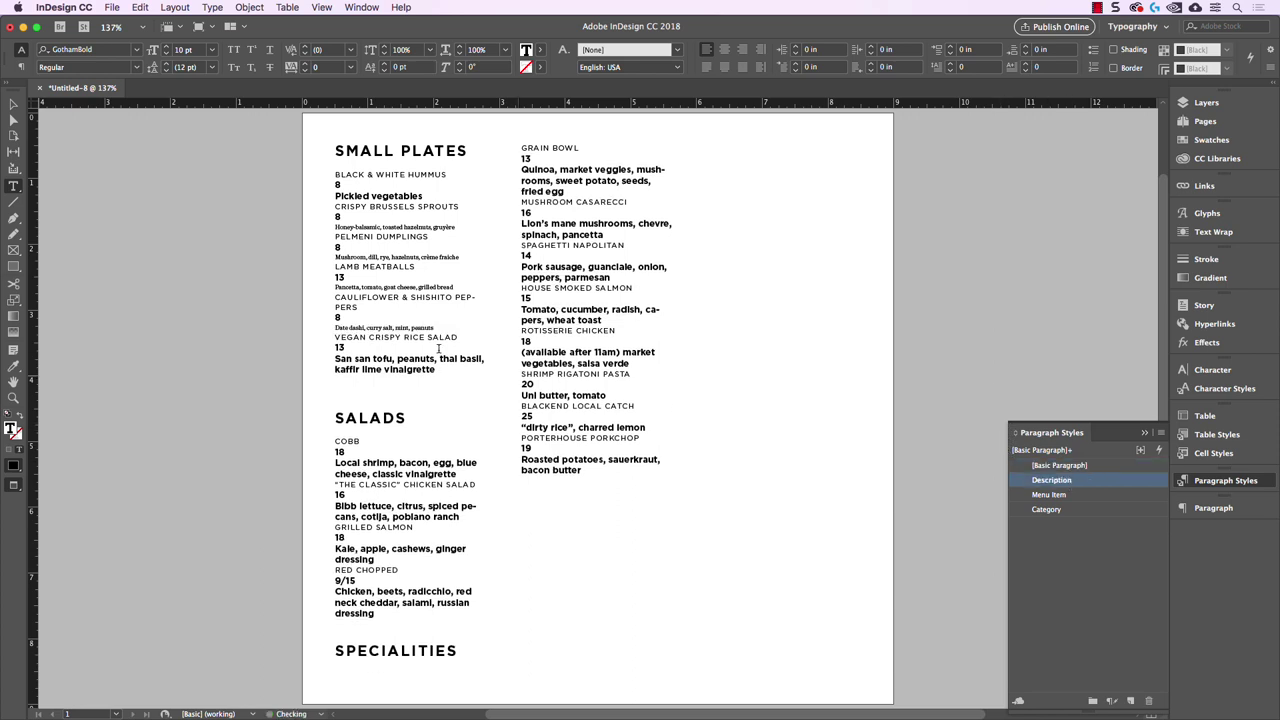
- Apply the Description style to the ingredient lines of Vegan Crispy Rice Salad and Black & White Hummus
left_click(1045, 480)
left_click(383, 197)
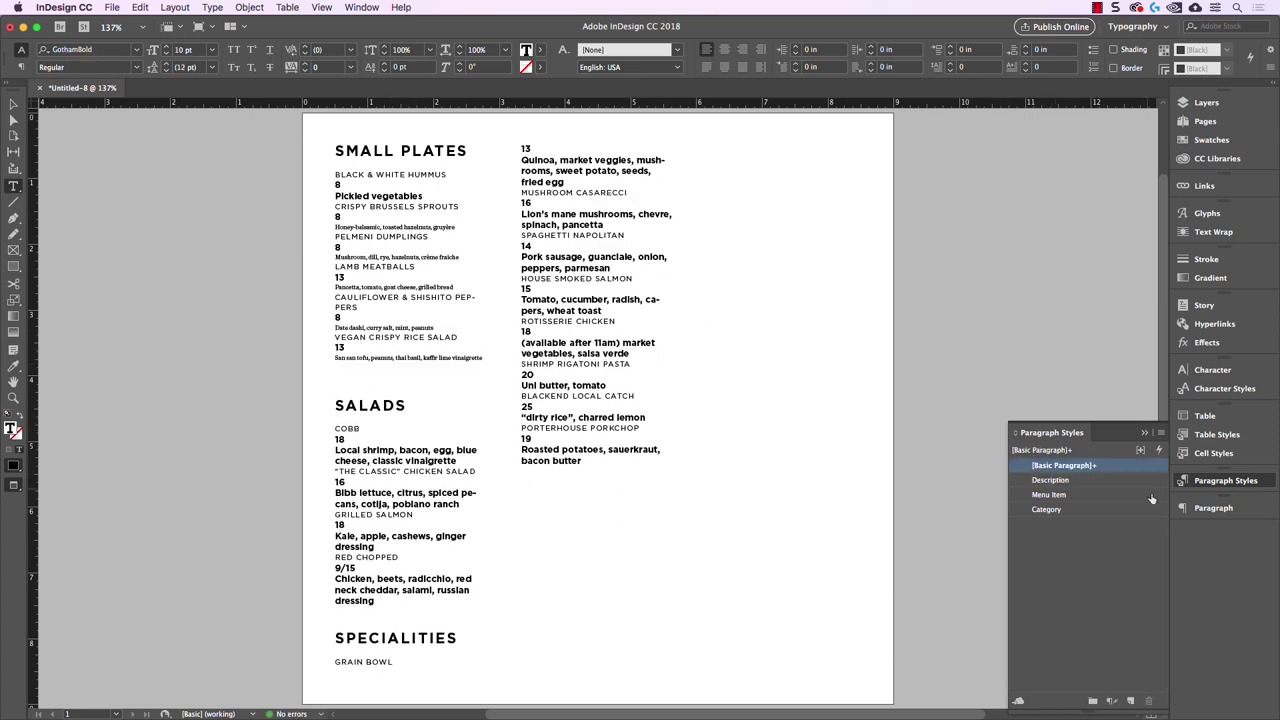
left_click(1050, 480)
- Apply the Description style to the ingredient lines of Grain Bowl, Mushroom Casarecci and Spaghetti Napolitan under Specialities
left_click(597, 165)
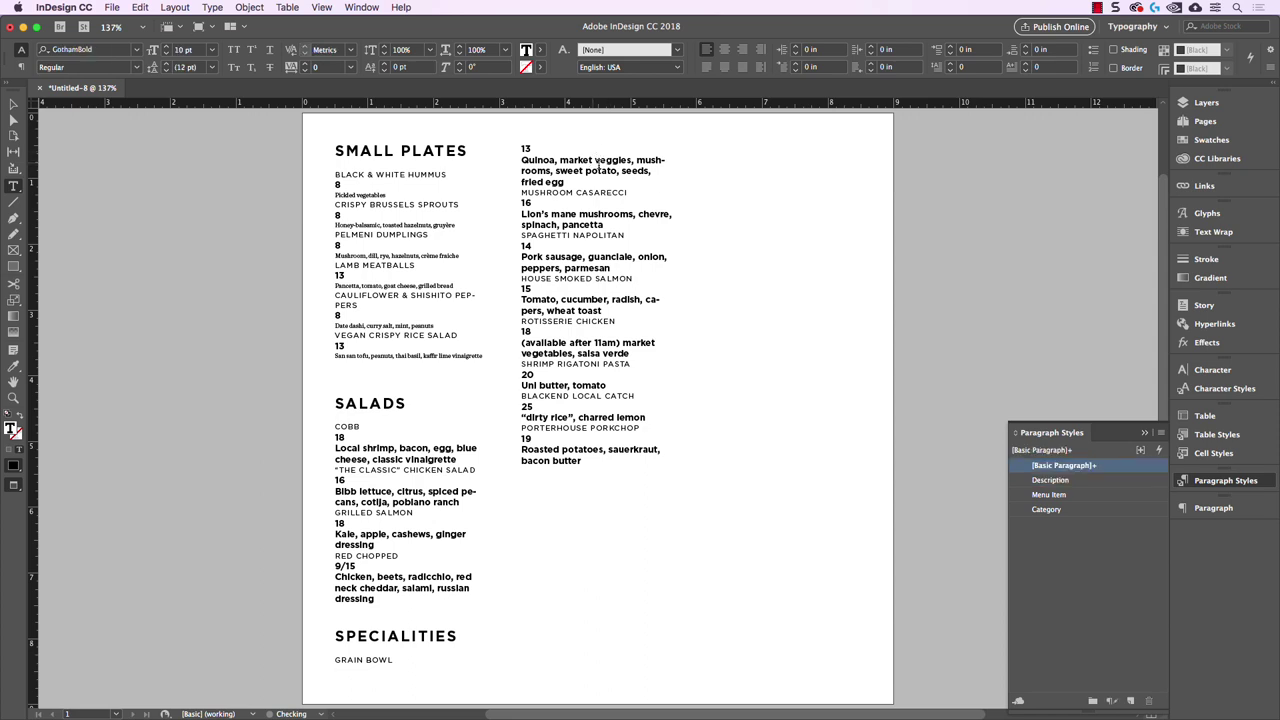
left_click(1050, 480)
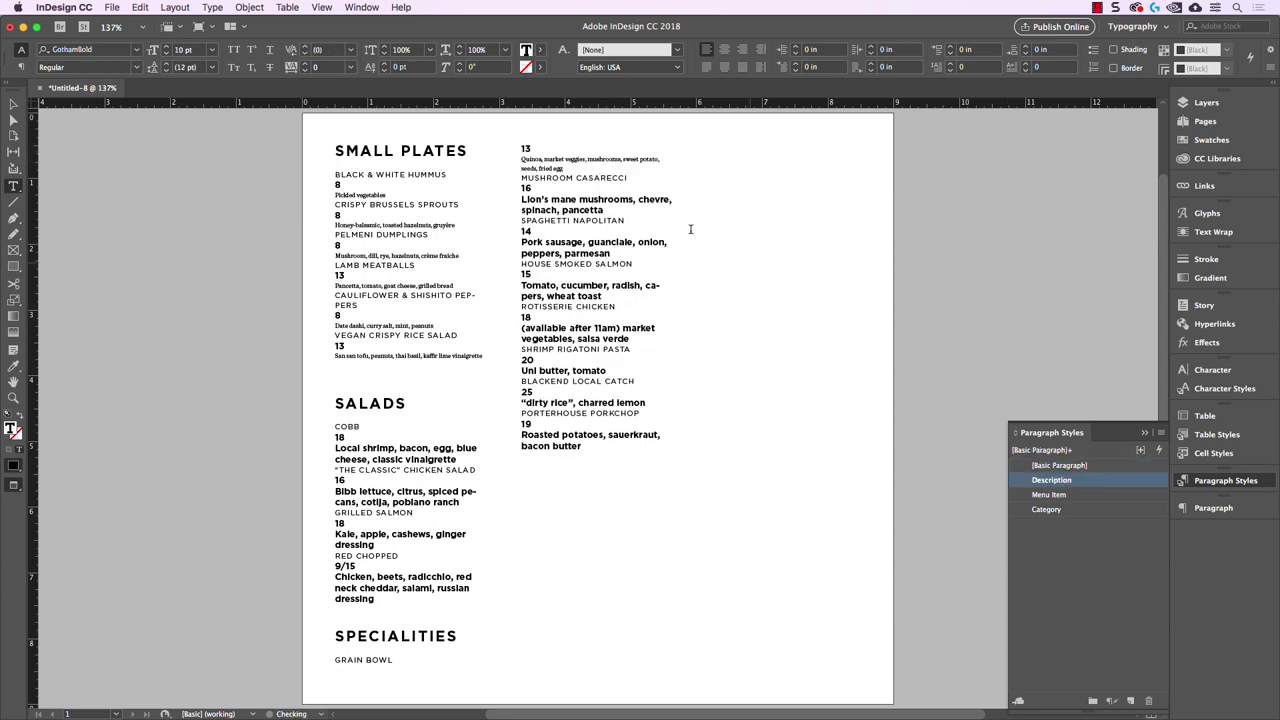
left_click(1080, 480)
key("Down")
key("Down")
key("Down")
left_click(1080, 485)
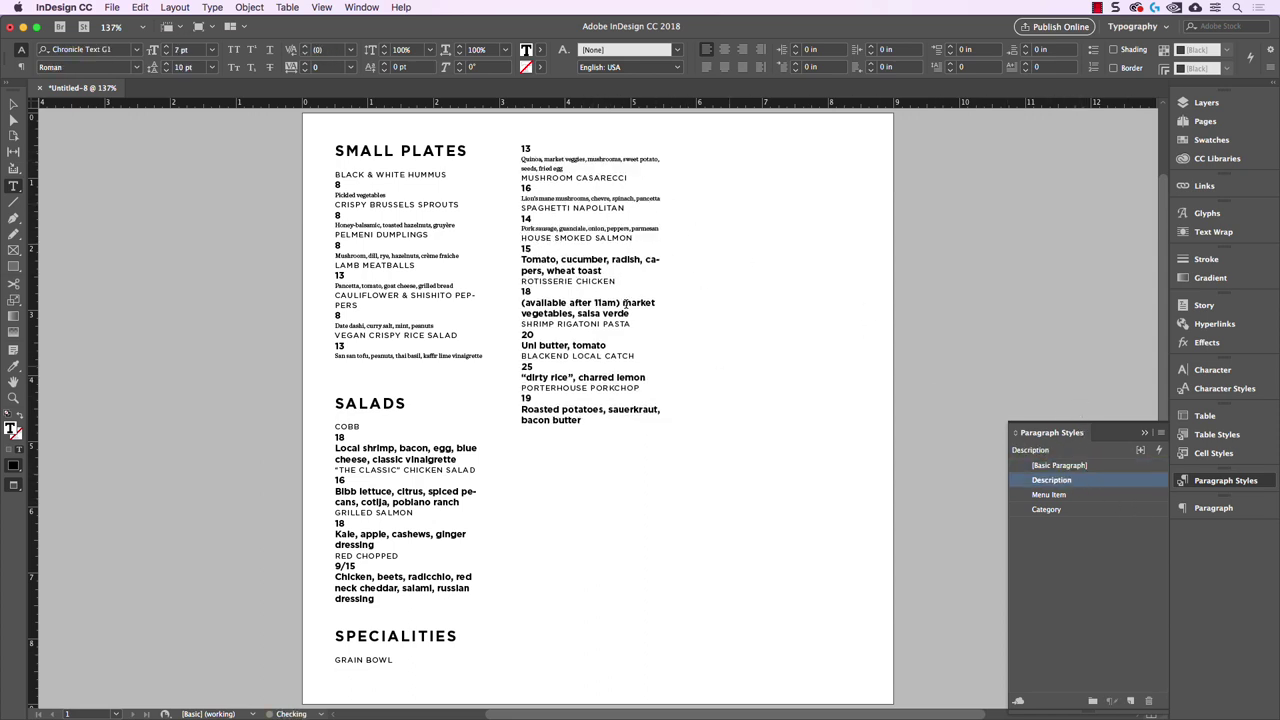
- Apply the Description style to the ingredient lines of House Smoked Salmon and Rotisserie Chicken
key("Down")
key("Down")
key("Down")
left_click(1088, 485)
key("Down")
key("Down")
key("Down")
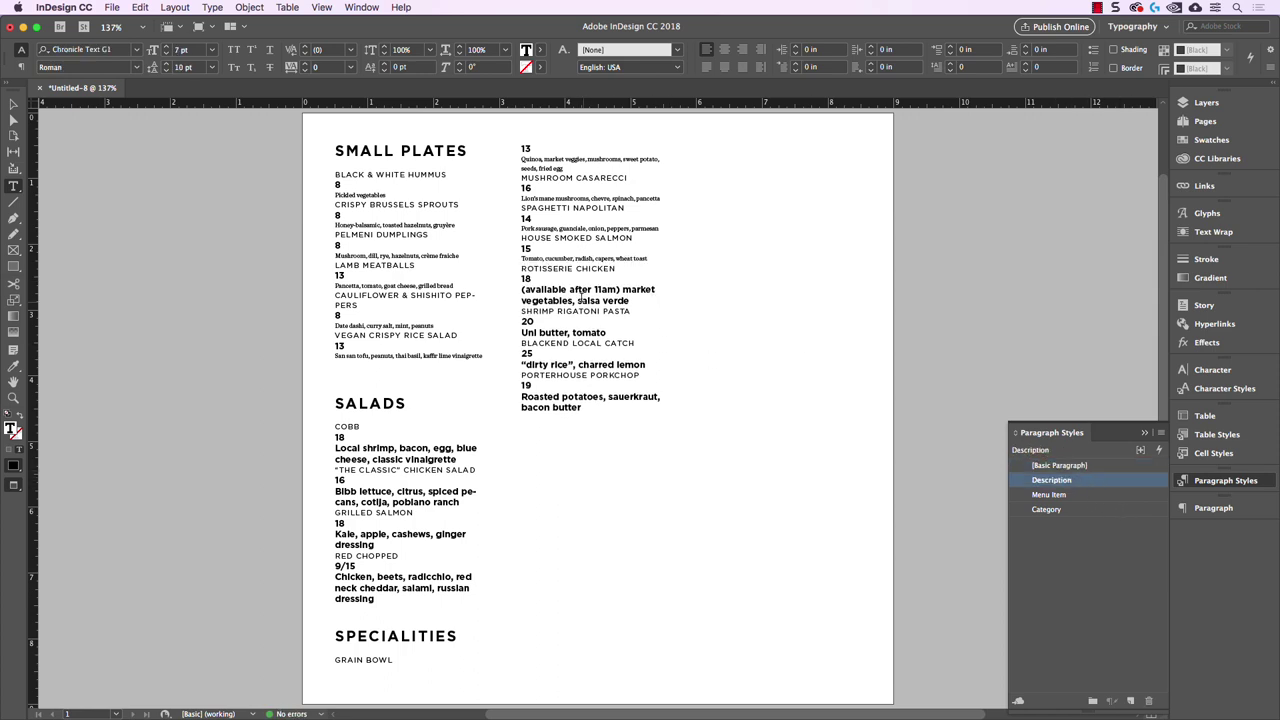
left_click(1065, 480)
- Apply the Description style to the ingredient lines of Shrimp Rigatoni Pasta, Blackend Local Catch and Porterhouse Porkchop
key("Down")
key("Down")
key("Down")
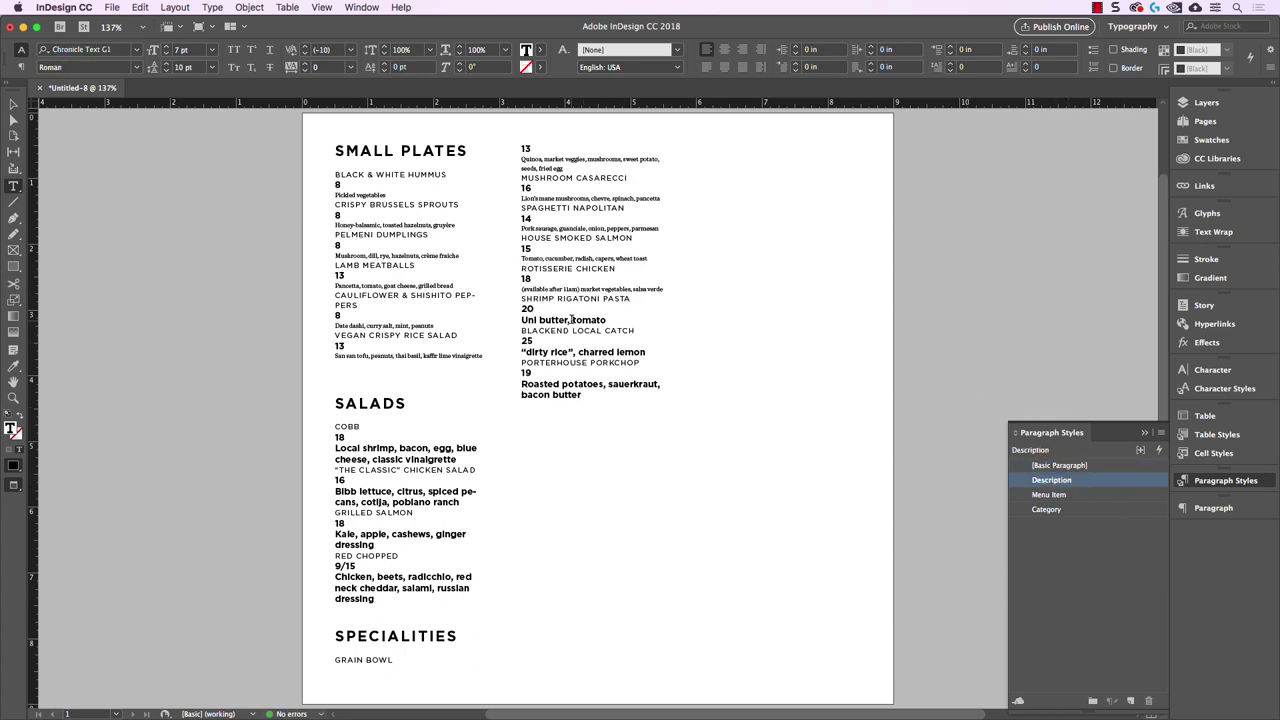
left_click(1080, 480)
key("Down")
key("Down")
key("Down")
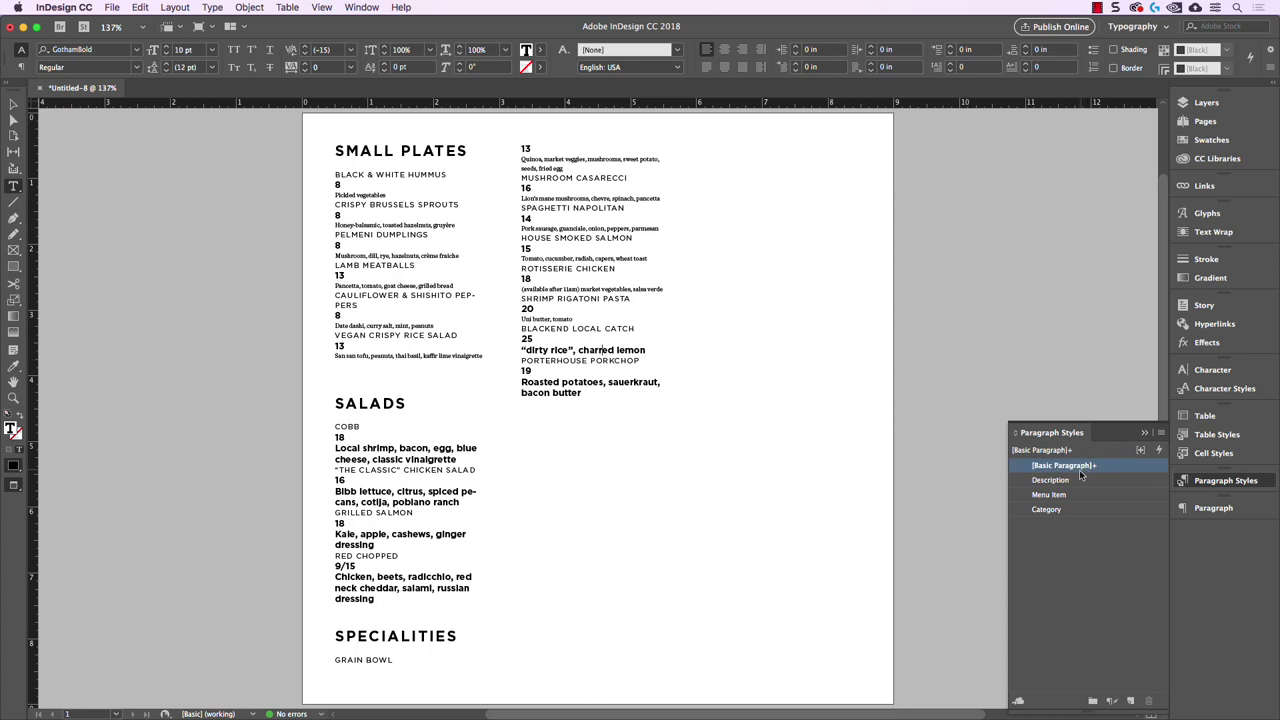
left_click(1050, 480)
key("Down")
key("Down")
key("Down")
left_click(1050, 481)
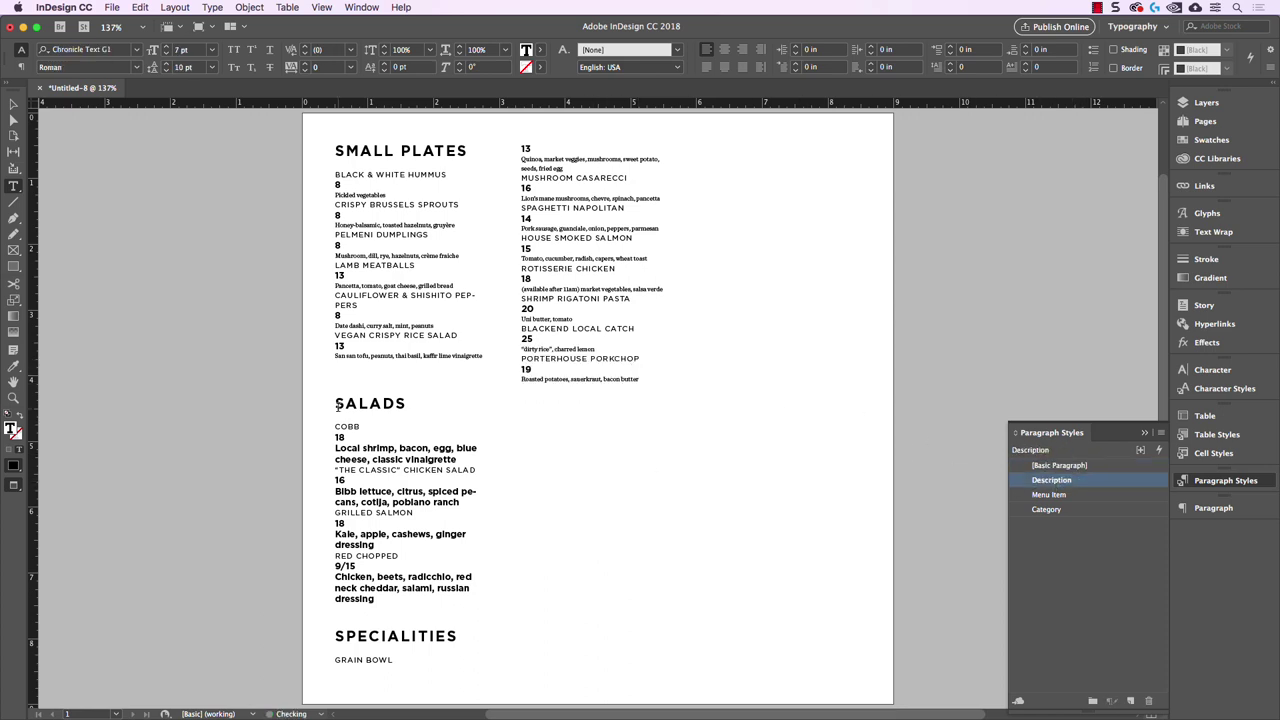
- Apply the Description style to the ingredient lines of Cobb and "The Classic" Chicken Salad under Salads
key("Down")
key("Down")
key("Down")
left_click(1050, 481)
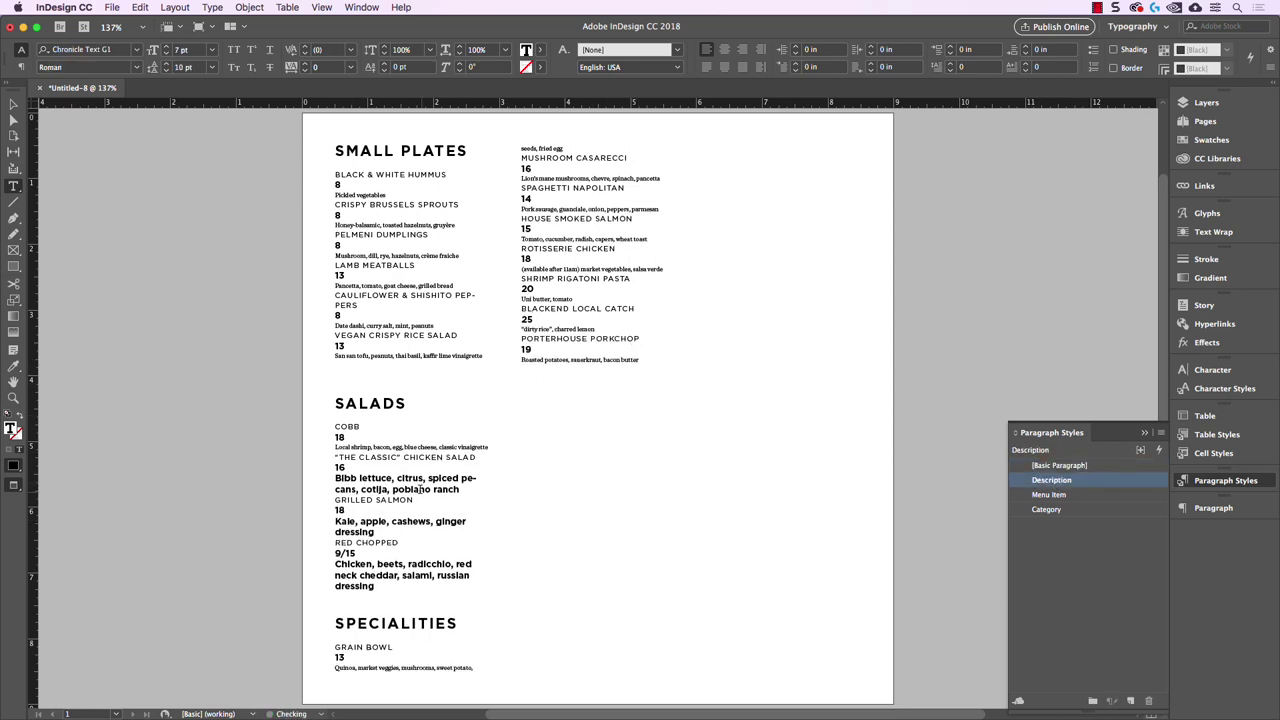
key("Down")
key("Down")
key("Down")
key("super+KP_1")
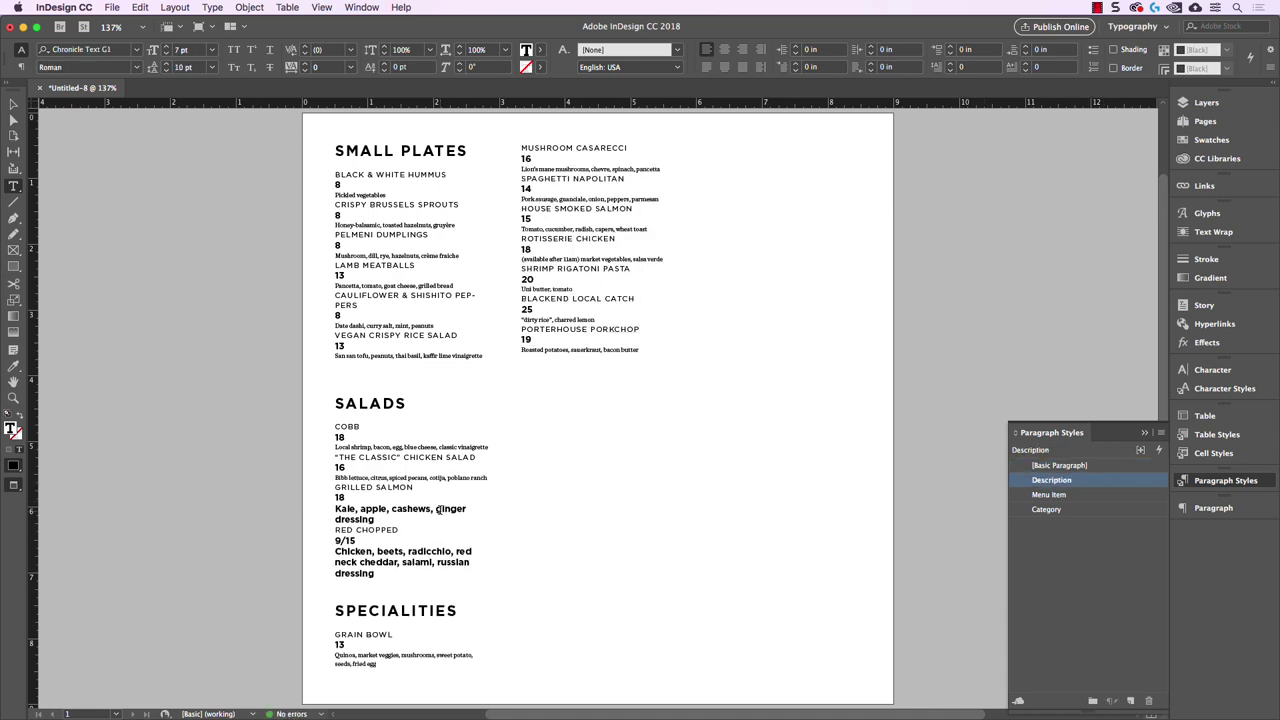
- Apply the Description style to the ingredient lines of Grilled Salmon and Red Chopped under Salads
key("Down")
key("Down")
key("Down")
key("super+KP_1")
key("Down")
key("Down")
key("Down")
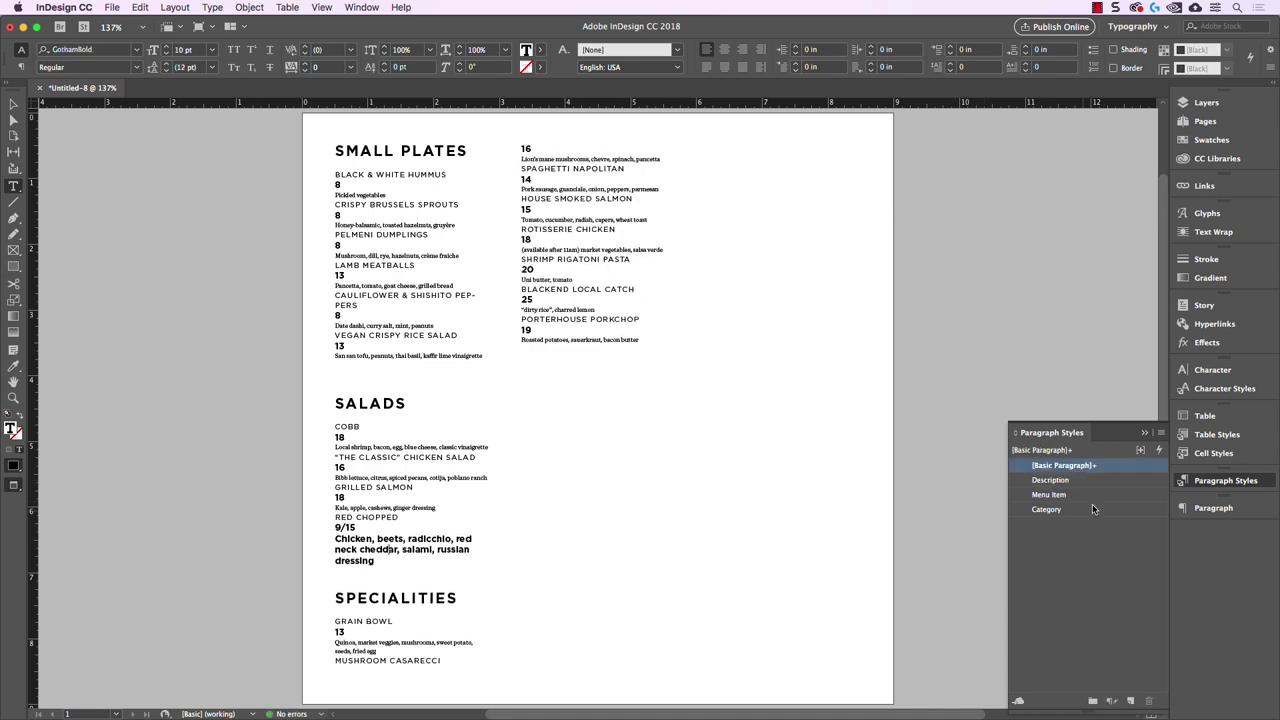
key("super+KP_1")
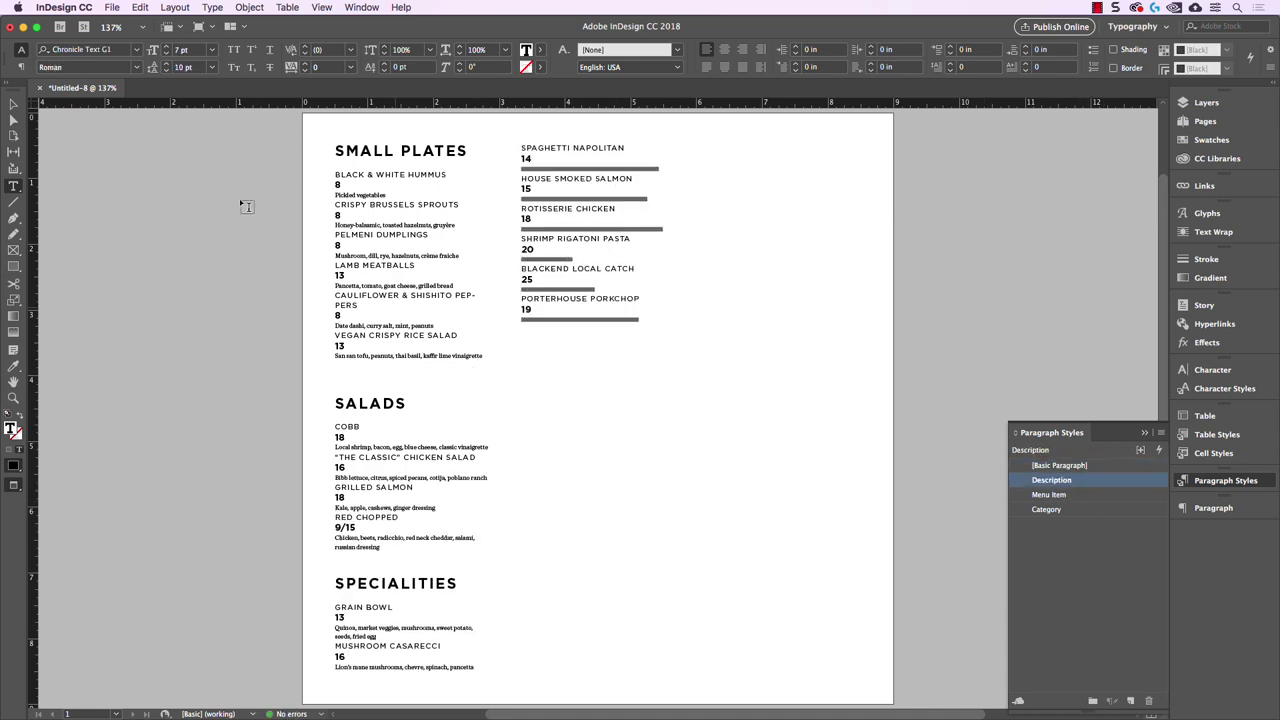
- Create a paragraph style named Price from the price line under Black & White Hummus
left_click(13, 104)
left_click(873, 372)
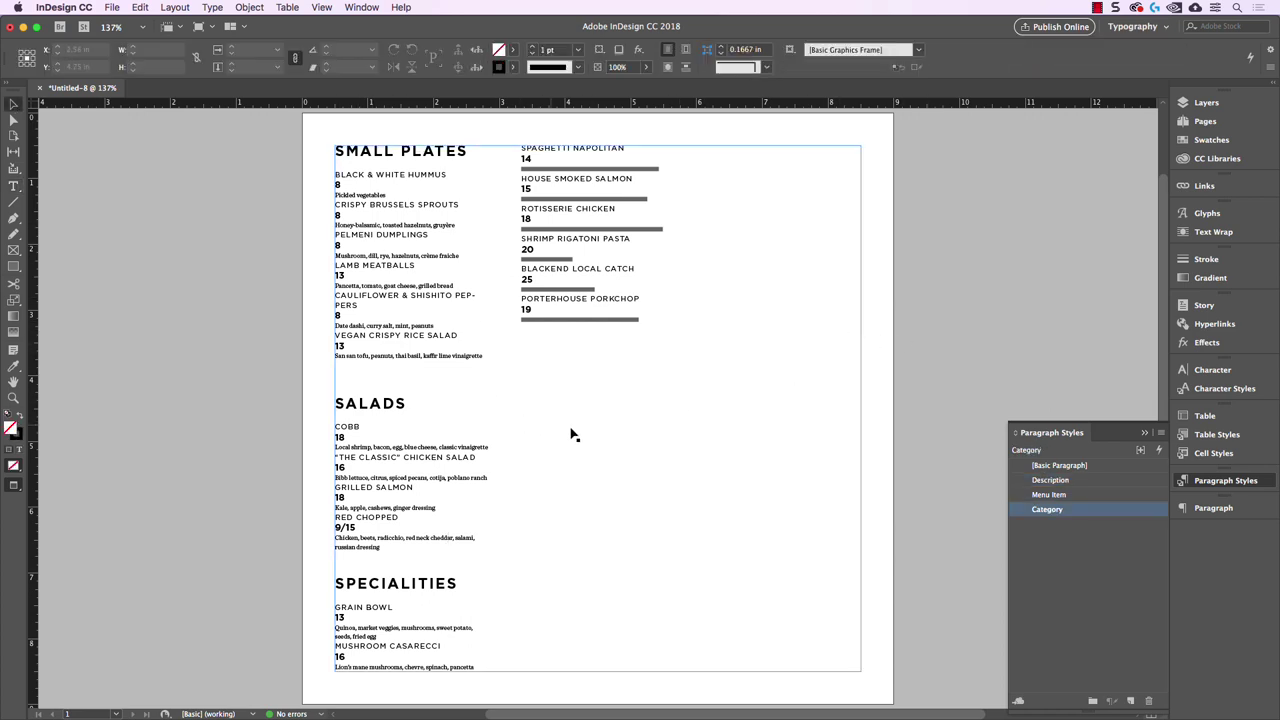
double_click(343, 186)
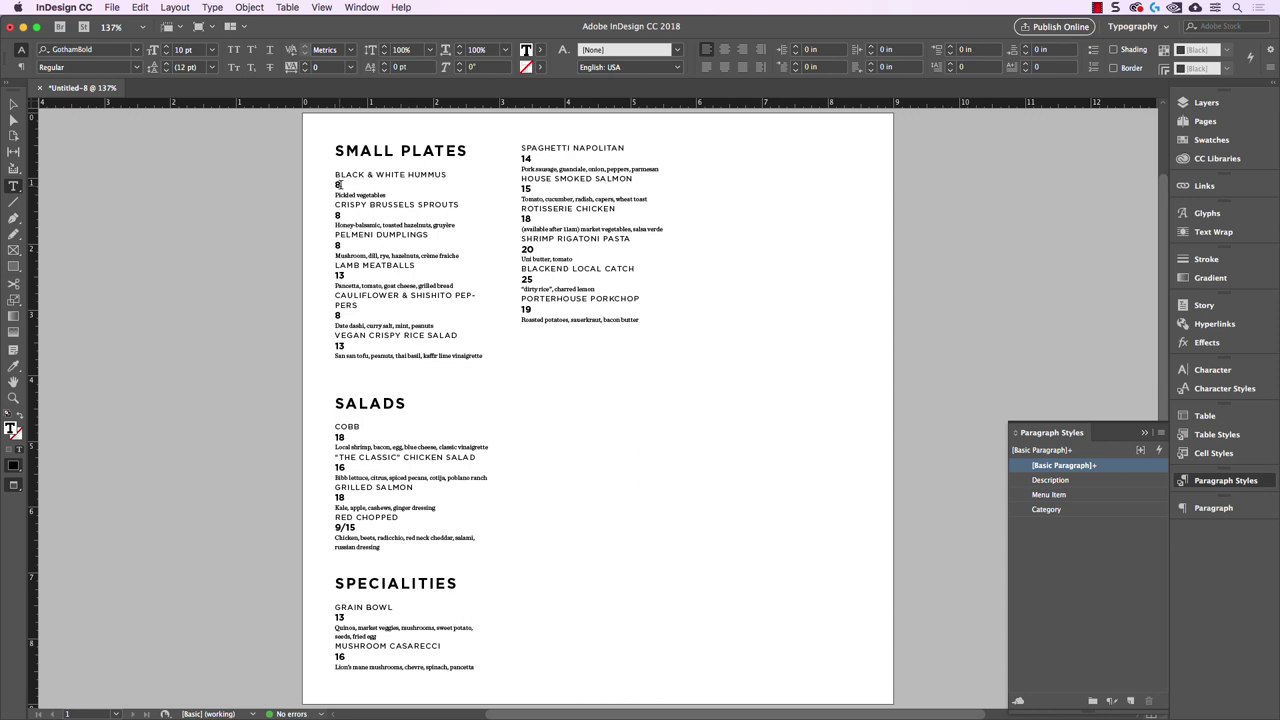
left_click(1130, 701)
left_click(1066, 481)
double_click(1068, 482)
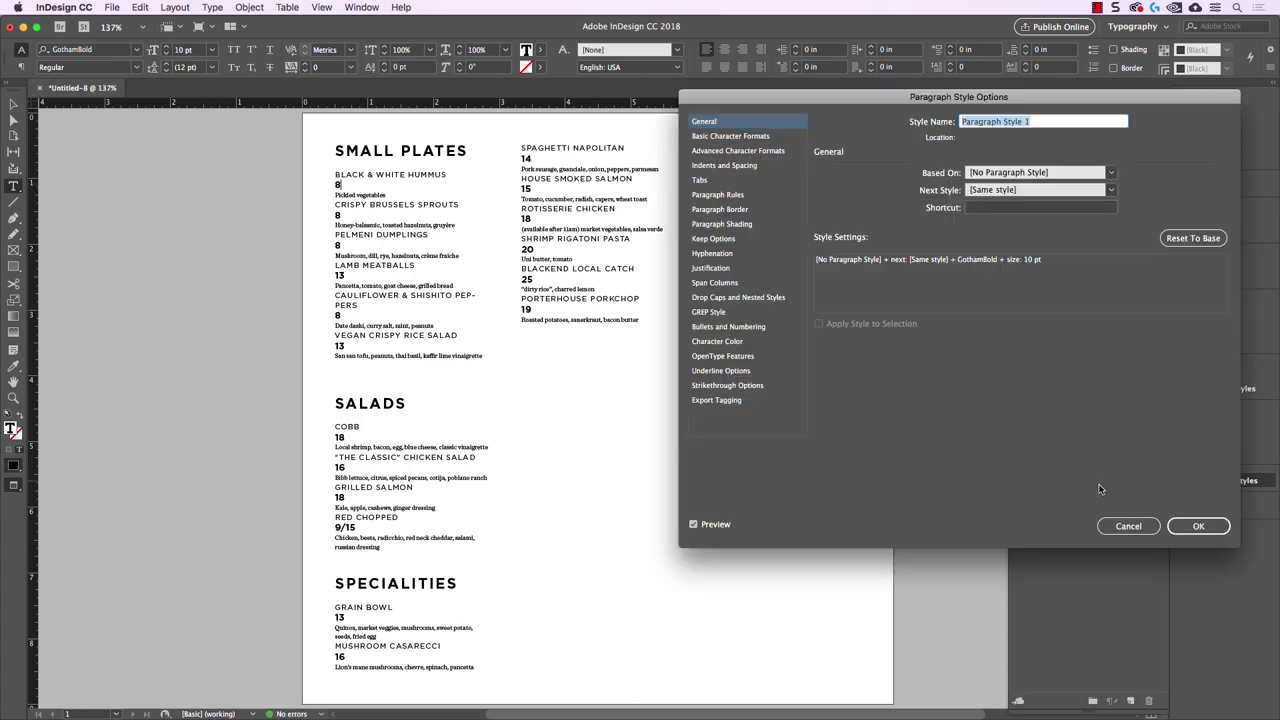
type("Pri")
- Set the Price style's character format to 8 pt size with 11 pt leading
left_click(744, 137)
key("Down")
key("Down")
key("Down")
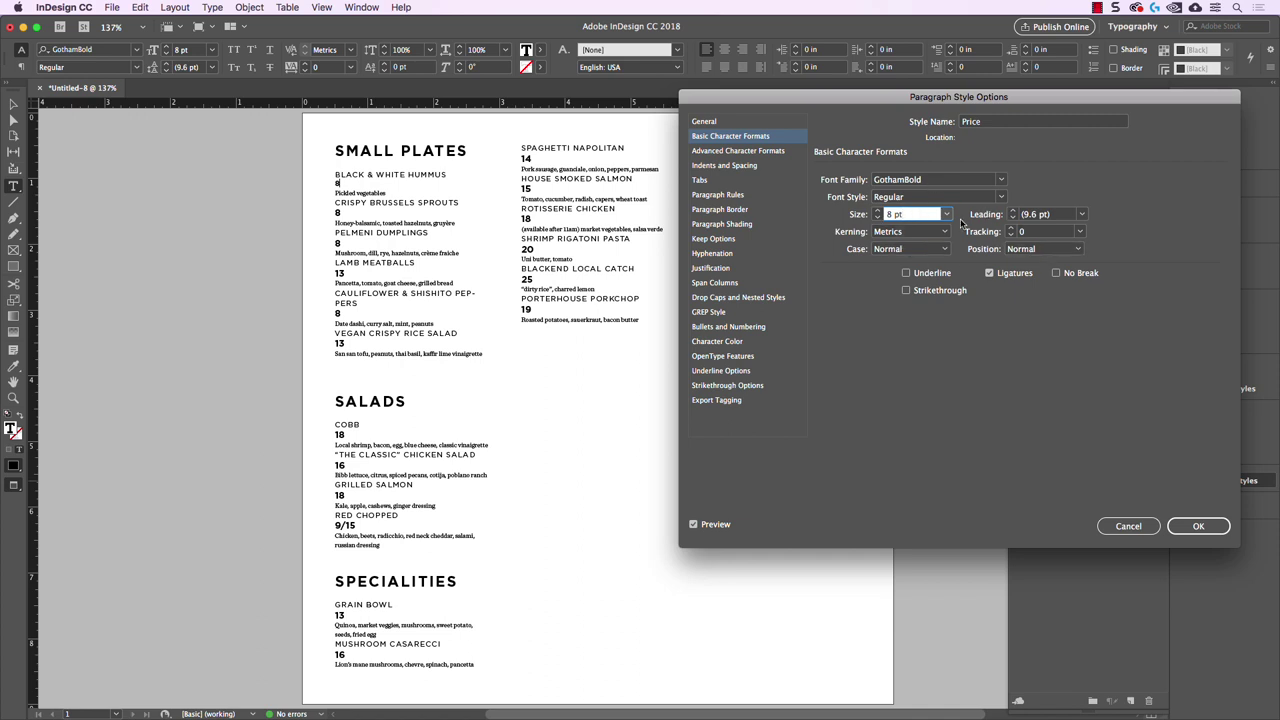
key("Tab")
type("11")
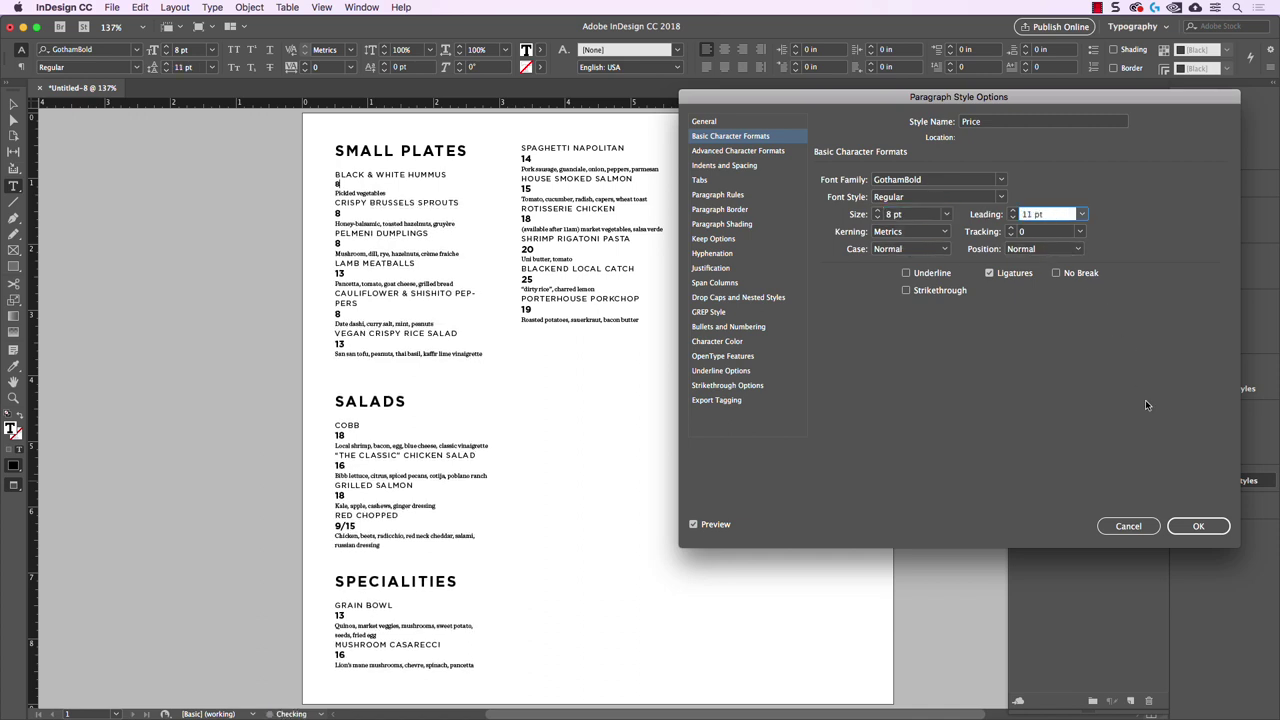
left_click(1203, 526)
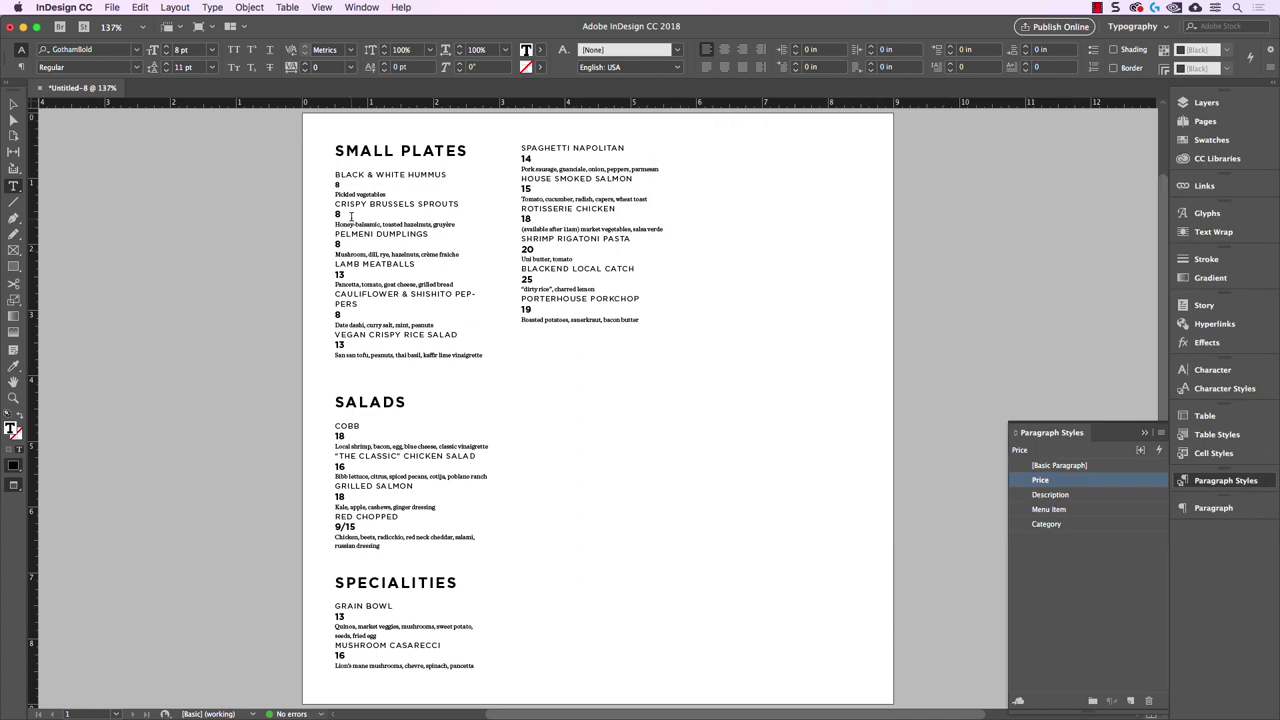
- Apply the Price style to the prices of Crispy Brussels Sprouts and Pelmeni Dumplings
left_click(1065, 484)
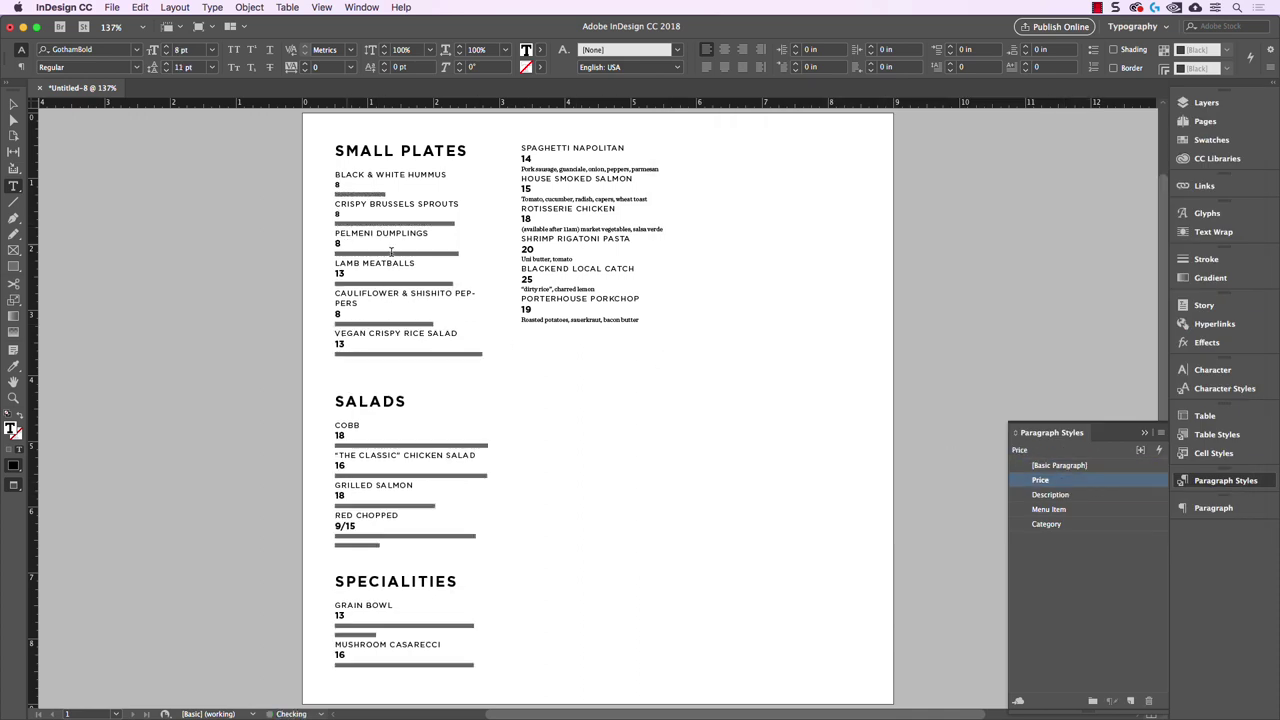
key("Down")
key("Down")
key("Down")
left_click(1084, 482)
- Apply the Price style to the prices of Lamb Meatballs, Cauliflower & Shishito Peppers and Vegan Crispy Rice Salad
left_click(351, 278)
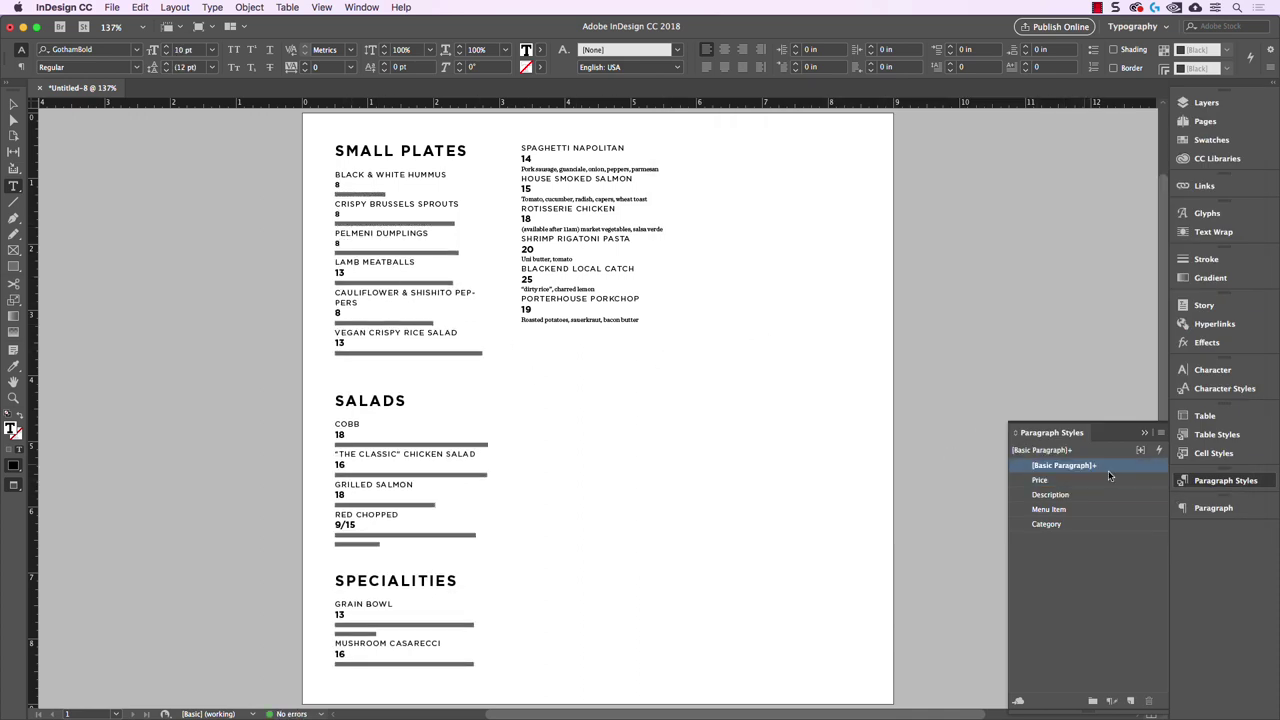
left_click(353, 309)
left_click(341, 311)
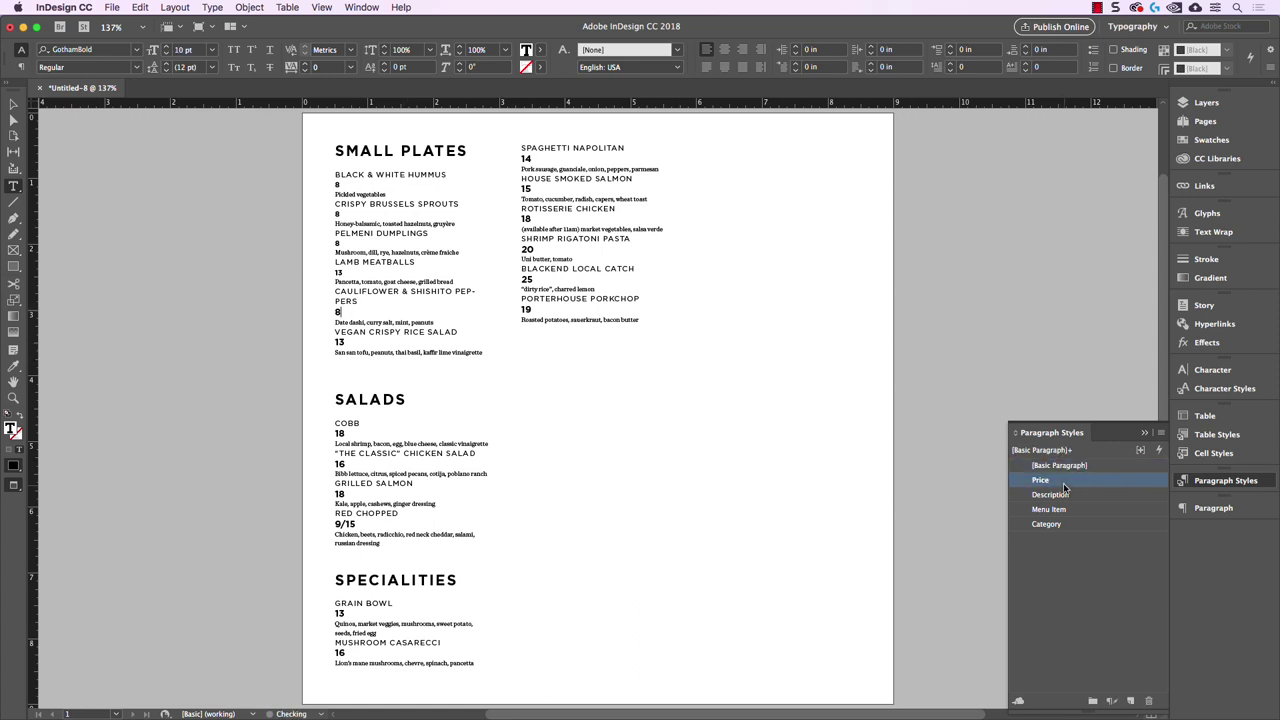
left_click(345, 341)
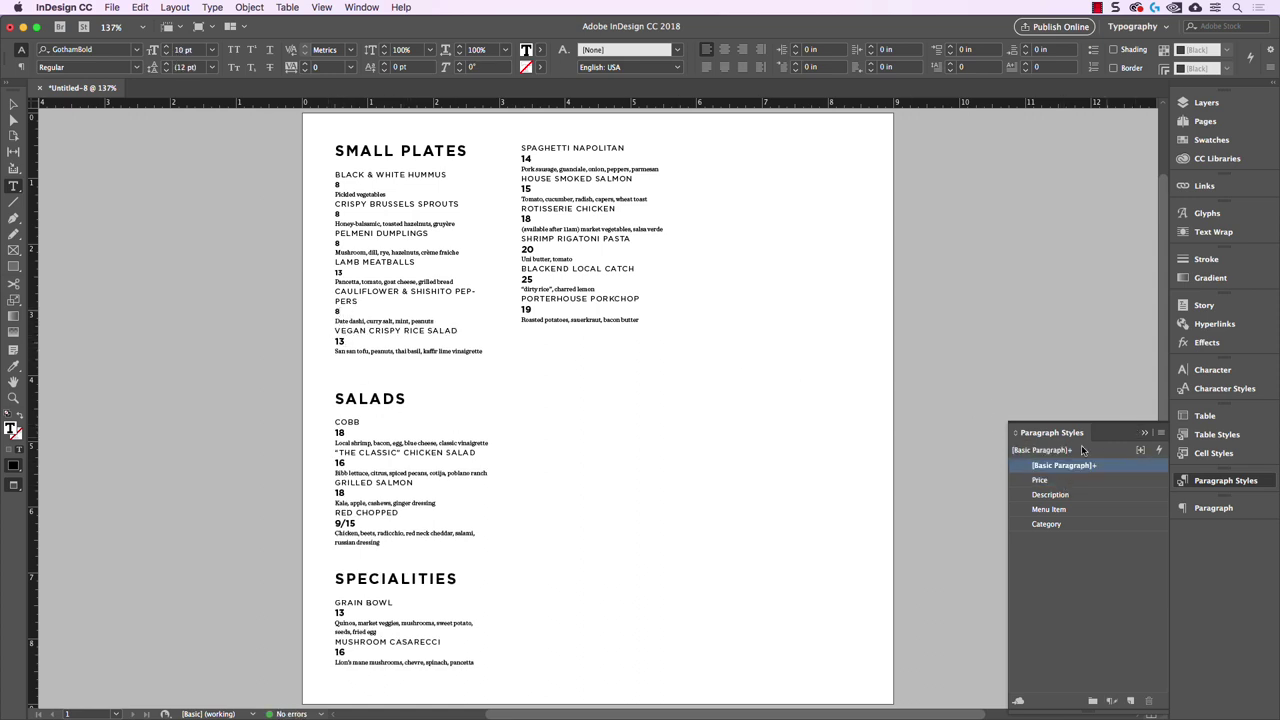
left_click(1023, 467)
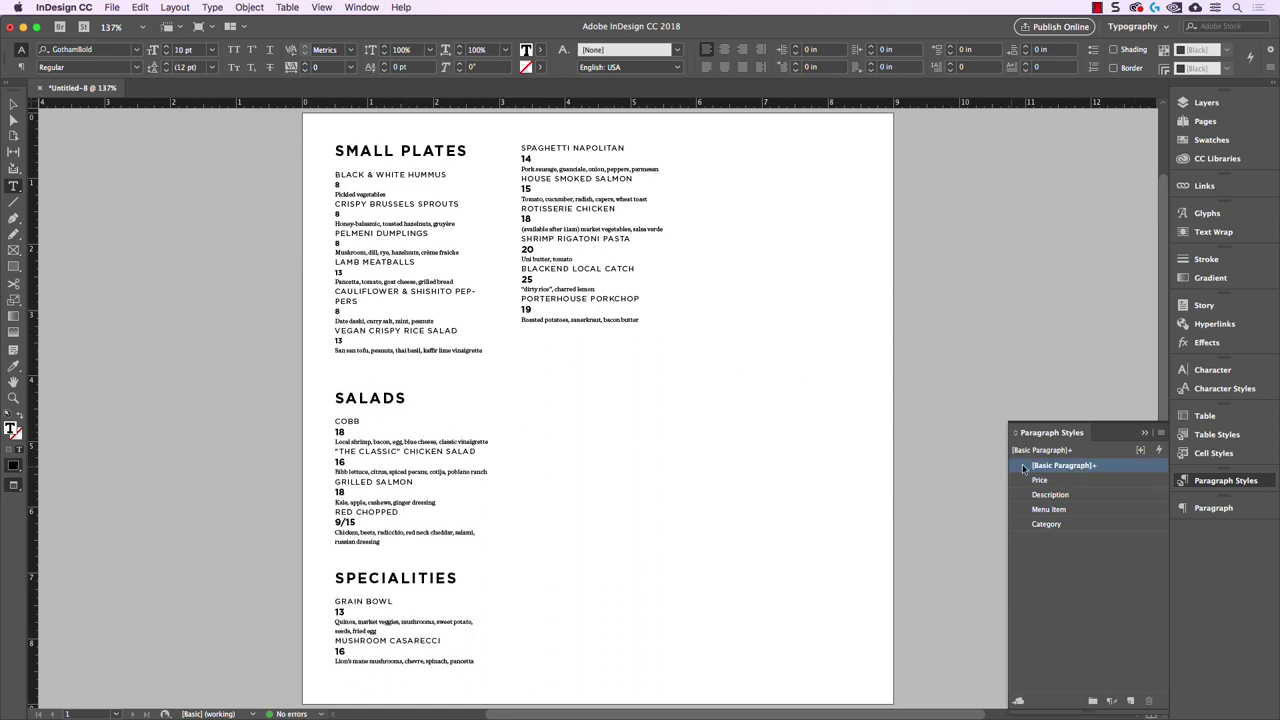
- Apply the Price style to the prices of all four salads, from Cobb to Red Chopped
left_click(1045, 481)
left_click(380, 461)
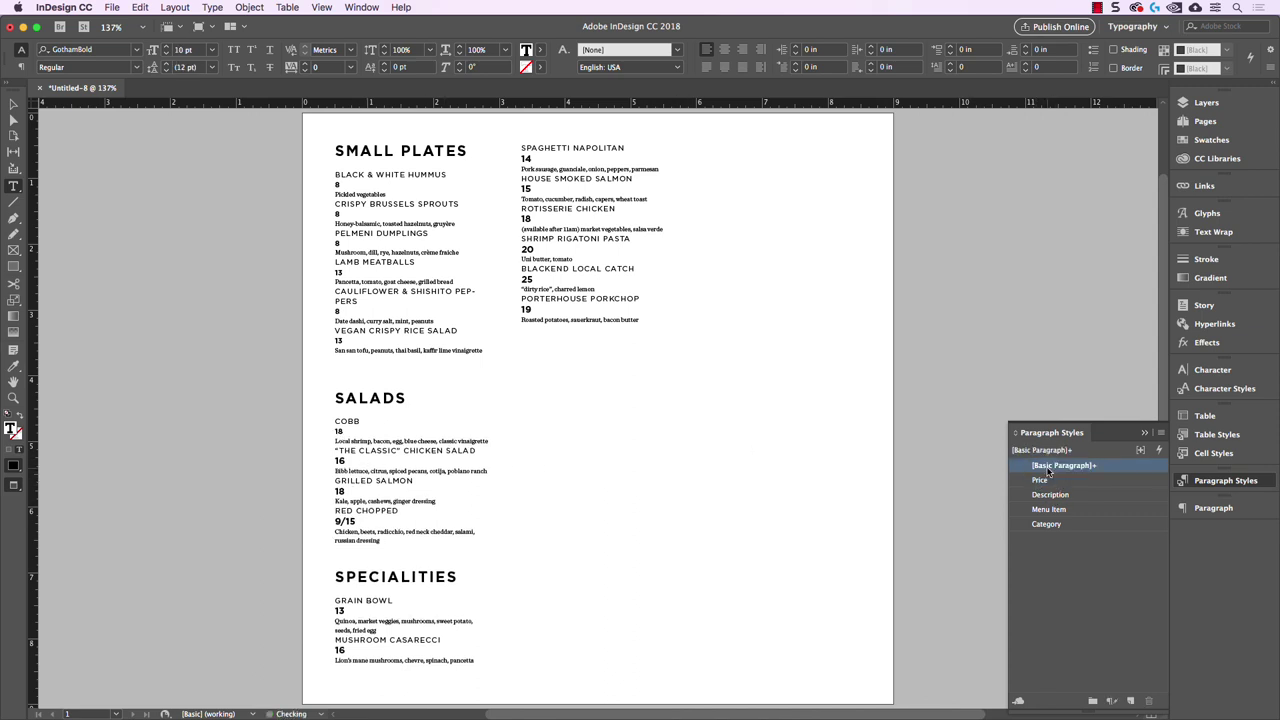
left_click(1045, 481)
left_click(1059, 465)
left_click(1040, 480)
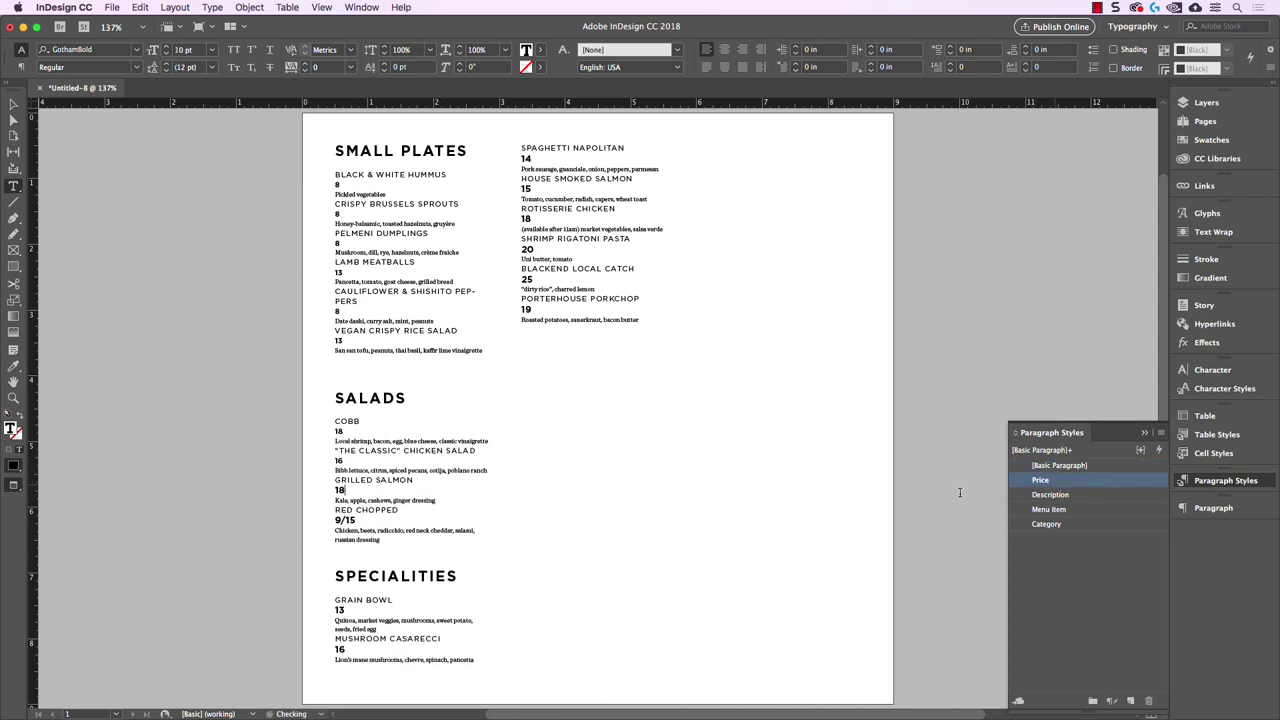
left_click(351, 518)
left_click(1040, 480)
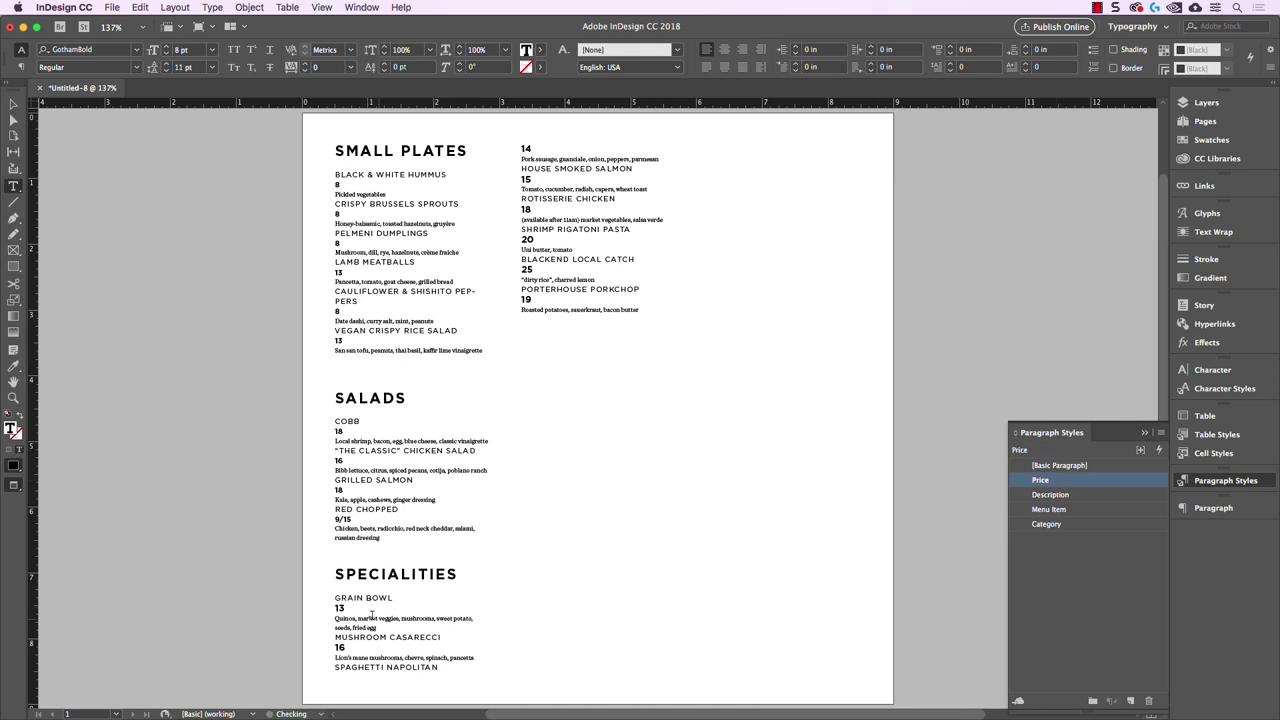
- Apply the Price style to the prices of Grain Bowl, Mushroom Casarecci and Spaghetti Napolitan
key("super+shift+a")
left_click(1048, 484)
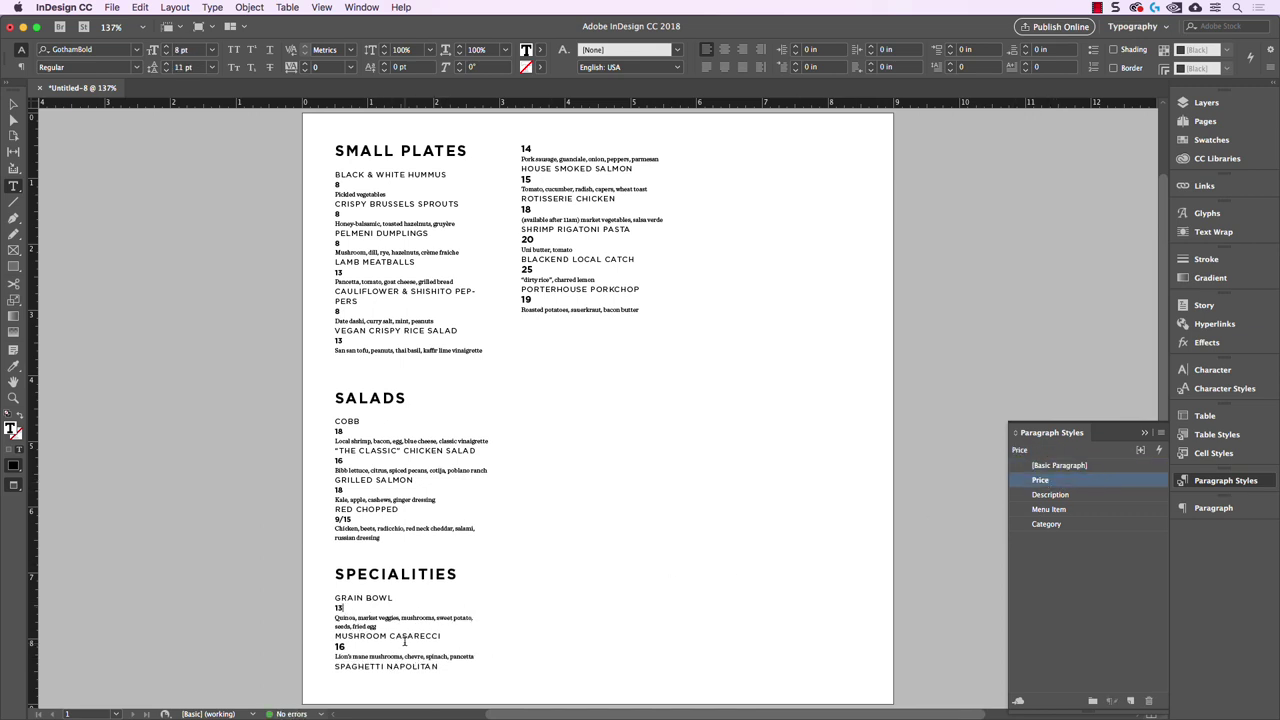
left_click(412, 645)
left_click(1084, 485)
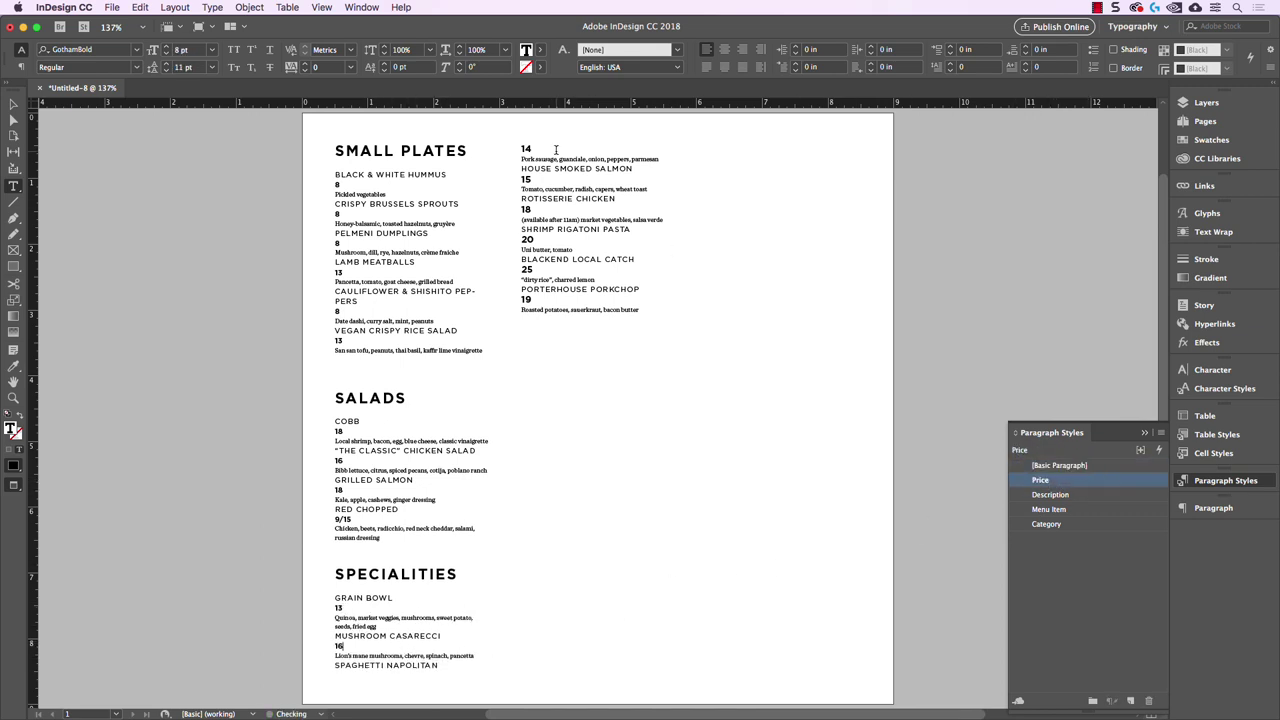
left_click(556, 150)
left_click(1040, 480)
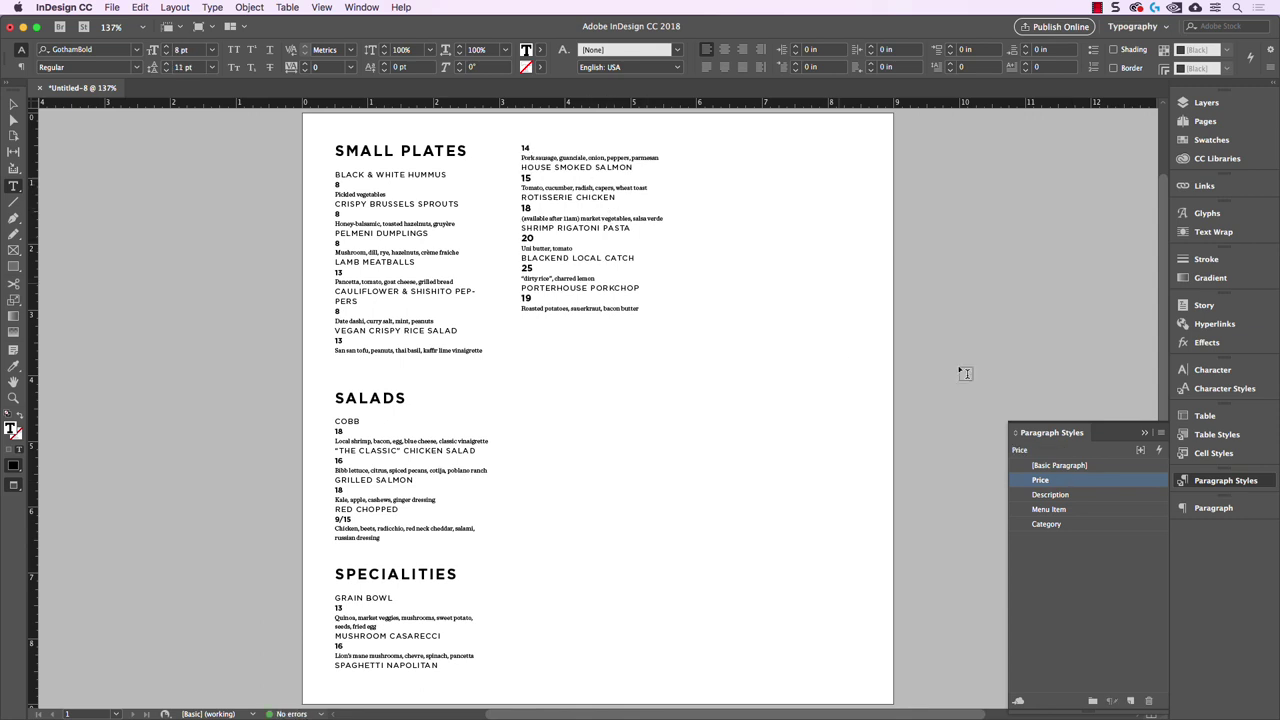
- Apply the Price style to the prices of House Smoked Salmon, Rotisserie Chicken and Shrimp Rigatoni Pasta
left_click(585, 177)
left_click(540, 206)
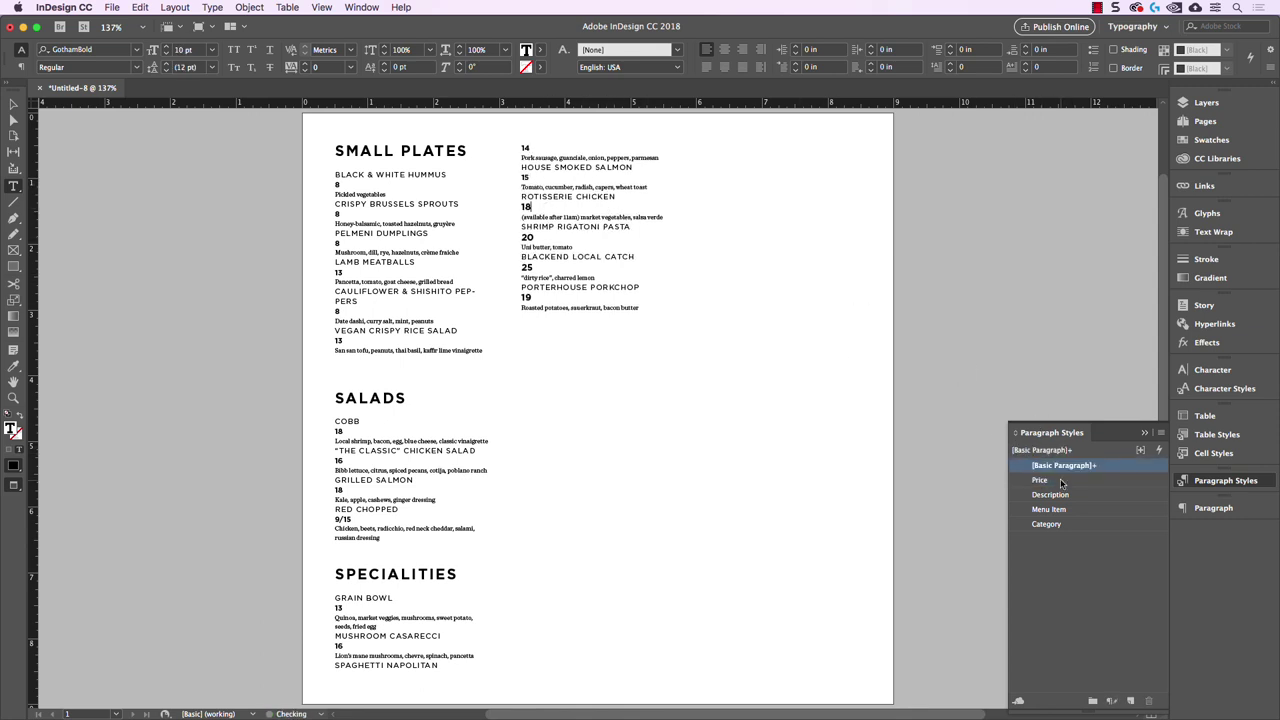
left_click(1040, 480)
left_click(547, 238)
left_click(1040, 480)
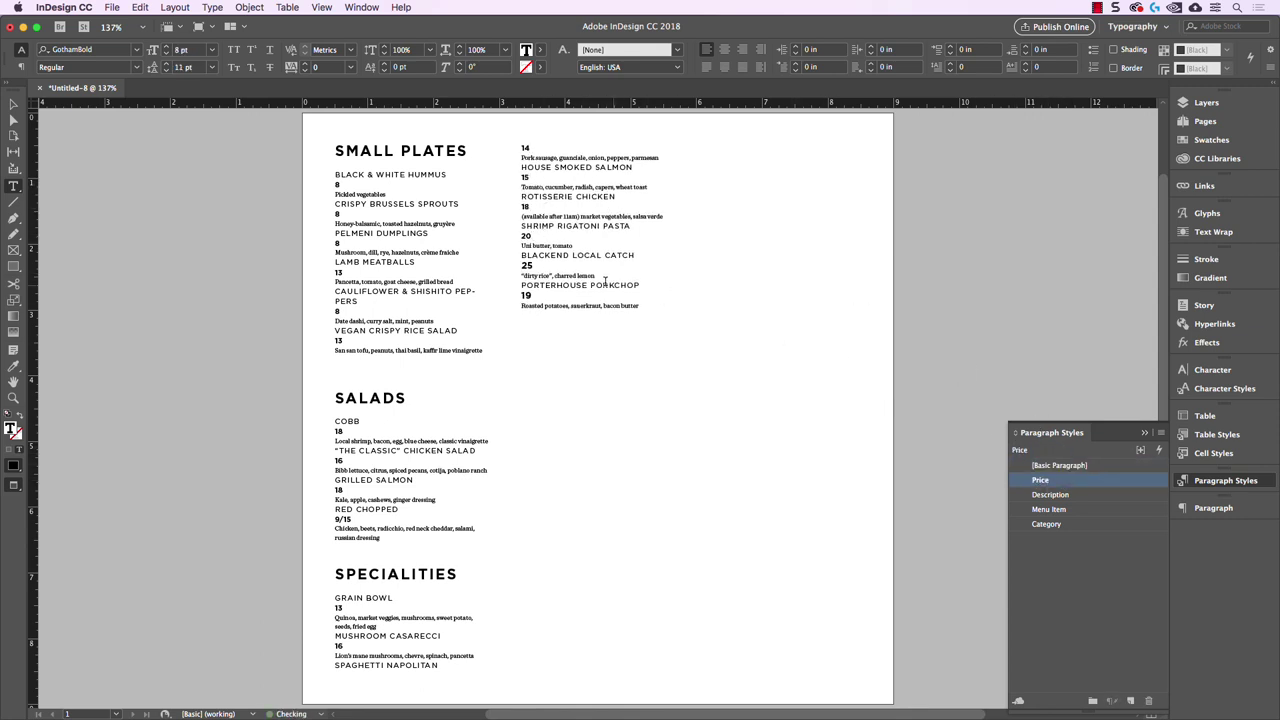
- Apply the Price style to the prices of Blackend Local Catch and Porterhouse Porkchop, and leave the text deselected
left_click(567, 268)
left_click(1040, 480)
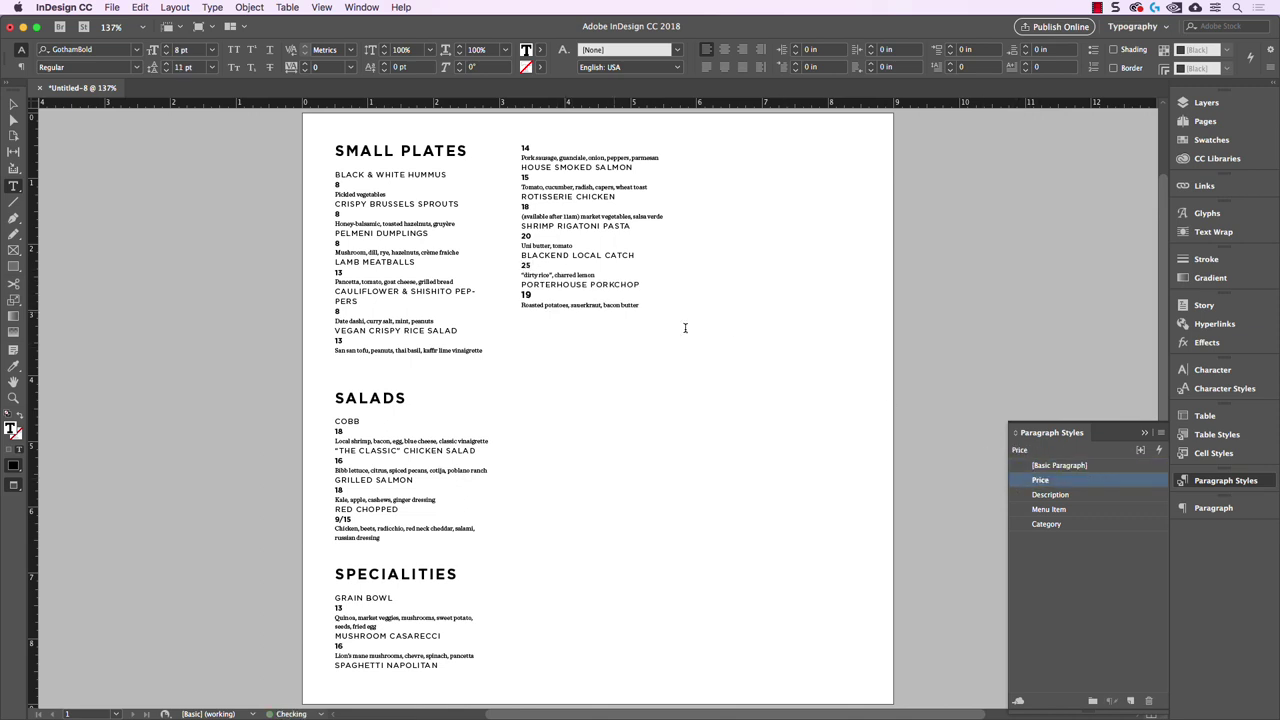
left_click(545, 295)
left_click(1040, 480)
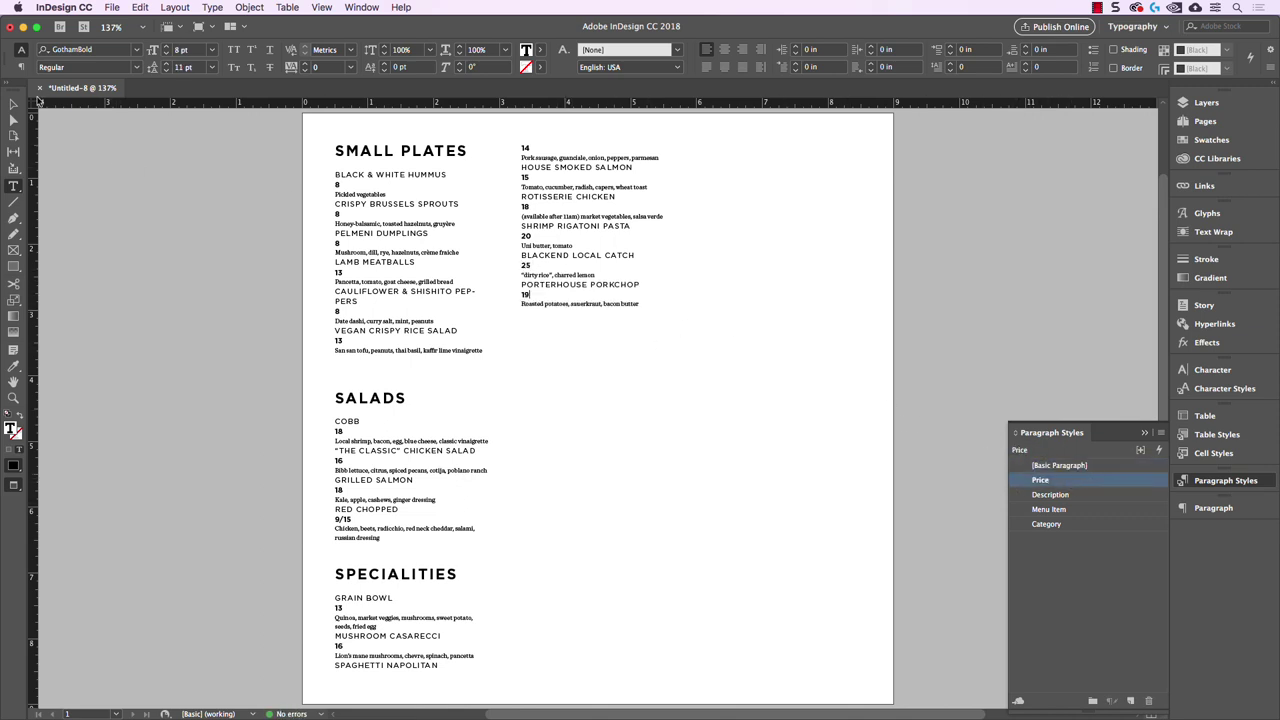
left_click(13, 104)
left_click(924, 458)
left_click(693, 262)
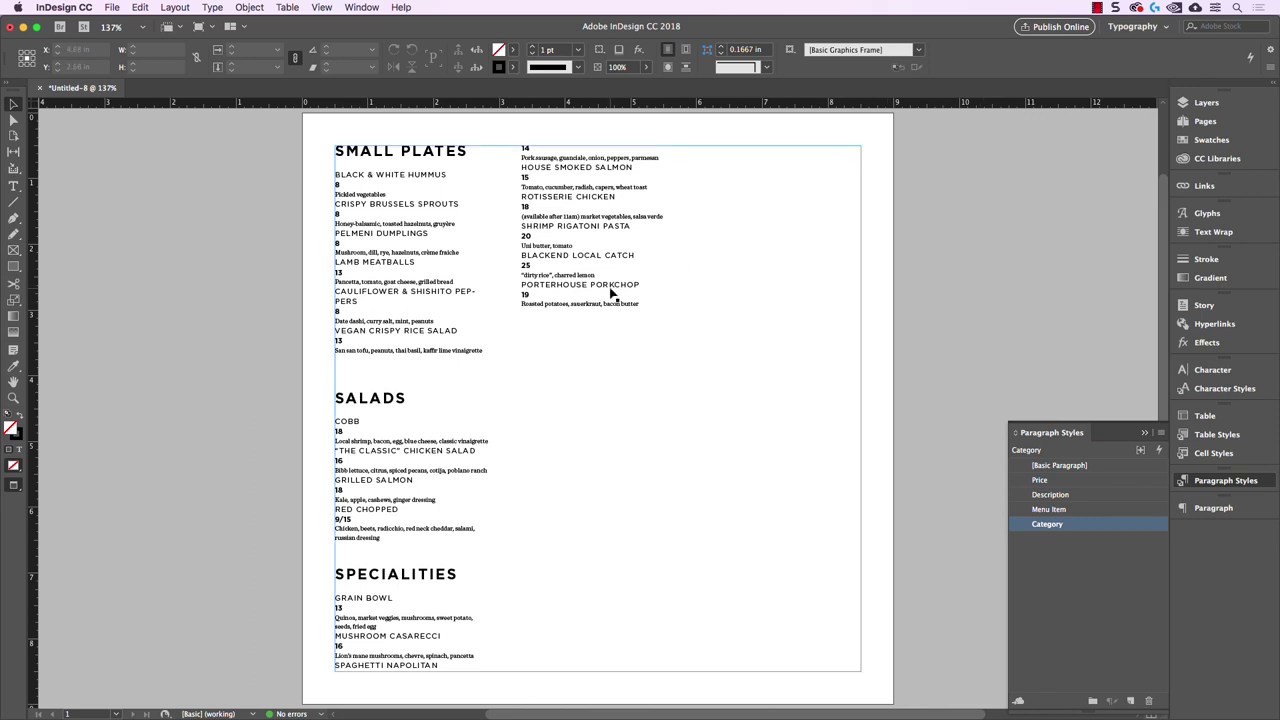
left_click(966, 327)
- Delete the empty line between the Small Plates heading and Black & White Hummus
double_click(343, 162)
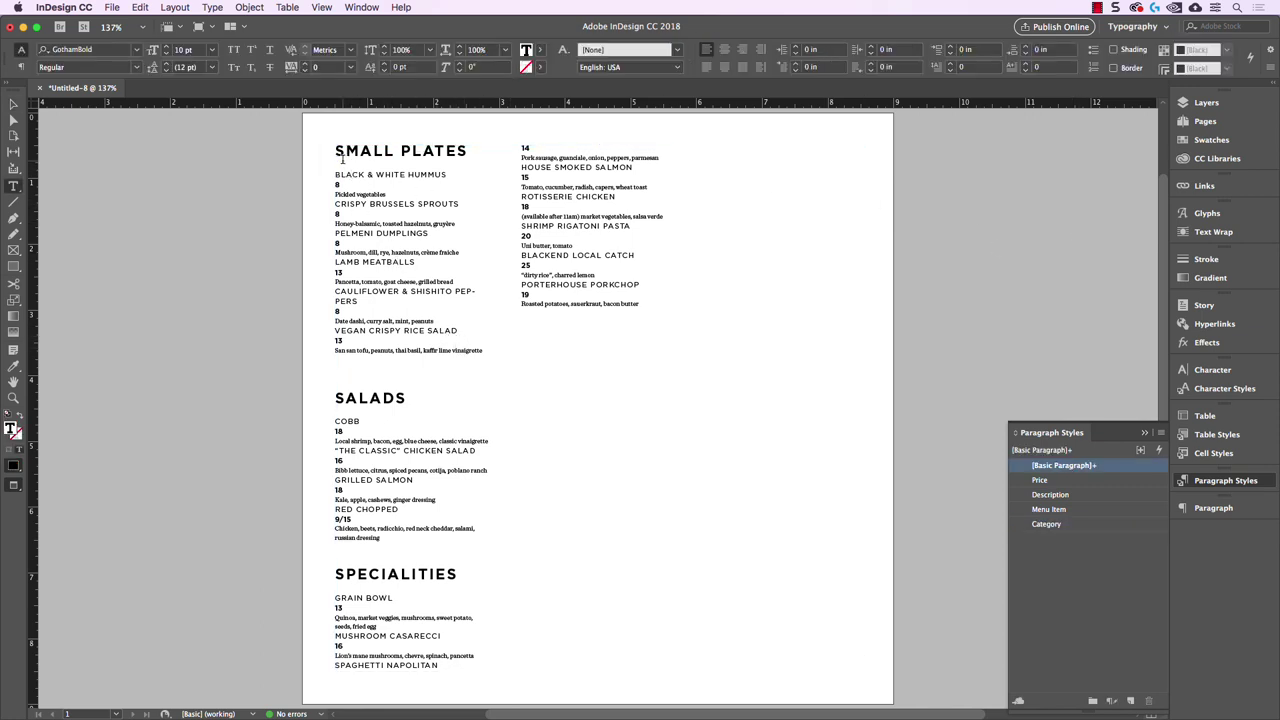
left_click_drag(347, 163, 403, 175)
left_click(366, 187)
left_click(366, 165)
left_click(345, 175)
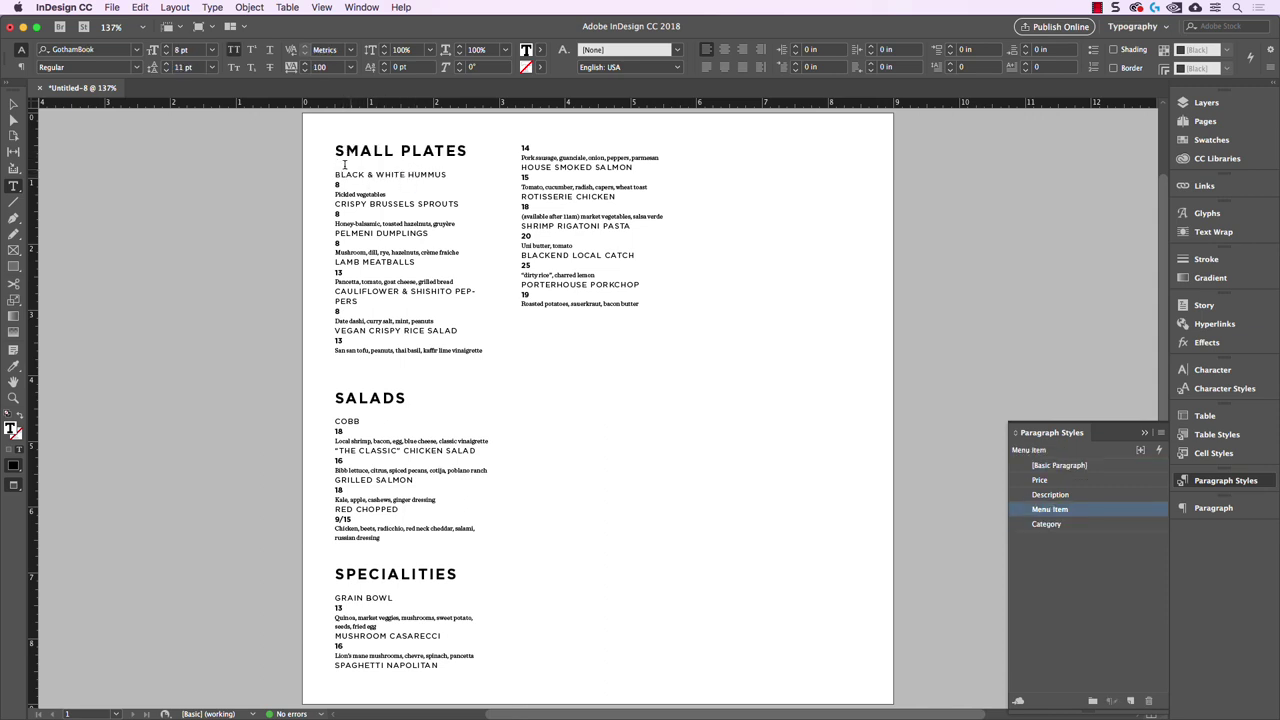
left_click(340, 165)
key("Delete")
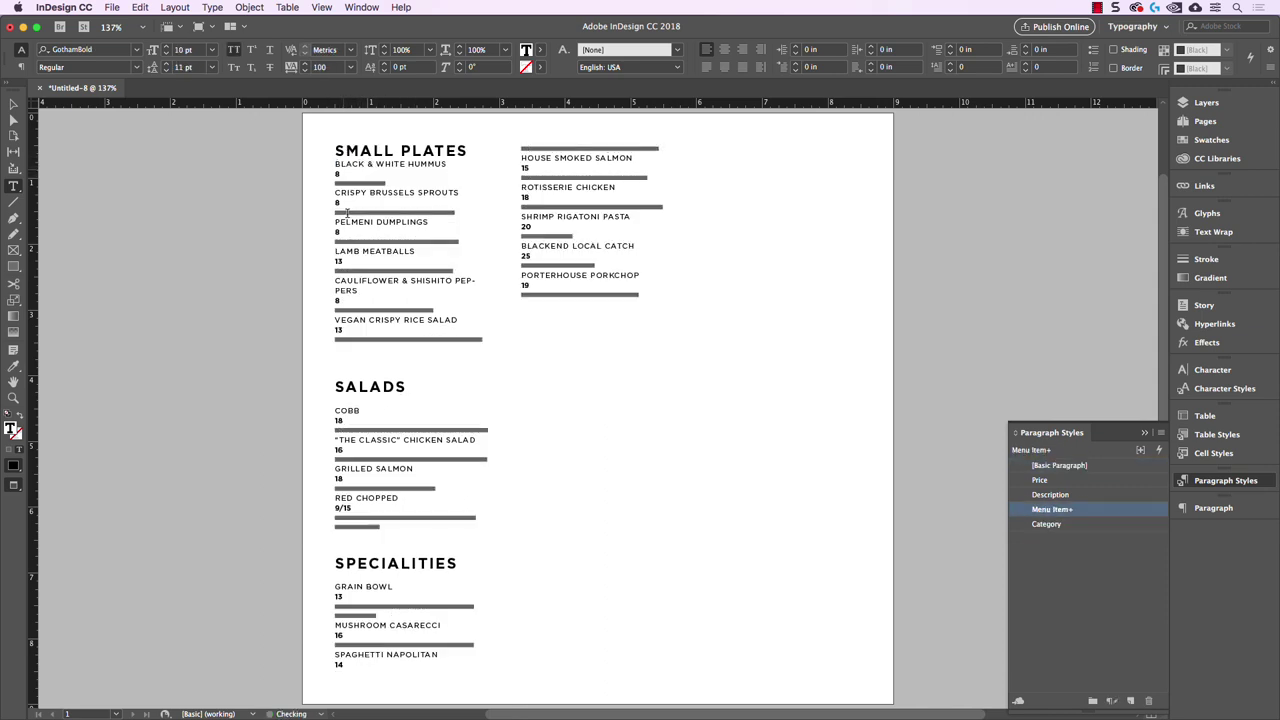
- Delete the empty lines above and below the Salads and Specialities headings
left_click(340, 348)
key("Delete")
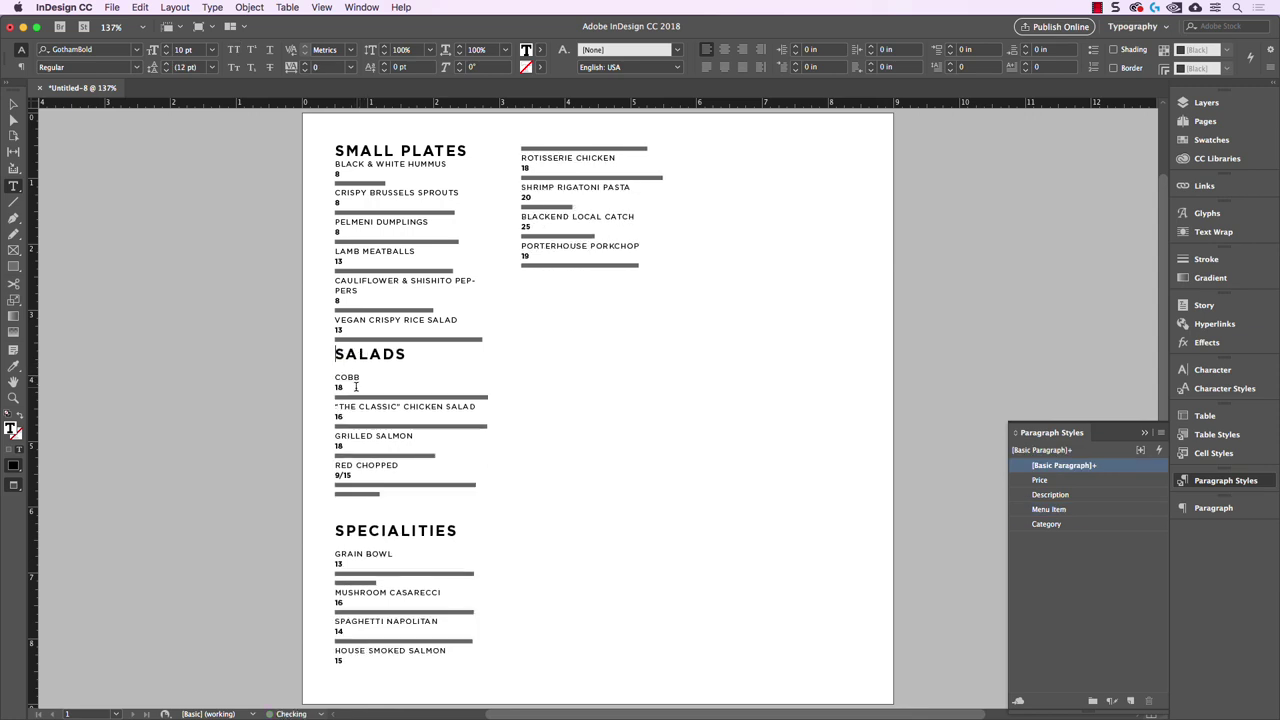
left_click(337, 366)
key("Delete")
left_click_drag(338, 489, 352, 510)
key("Delete")
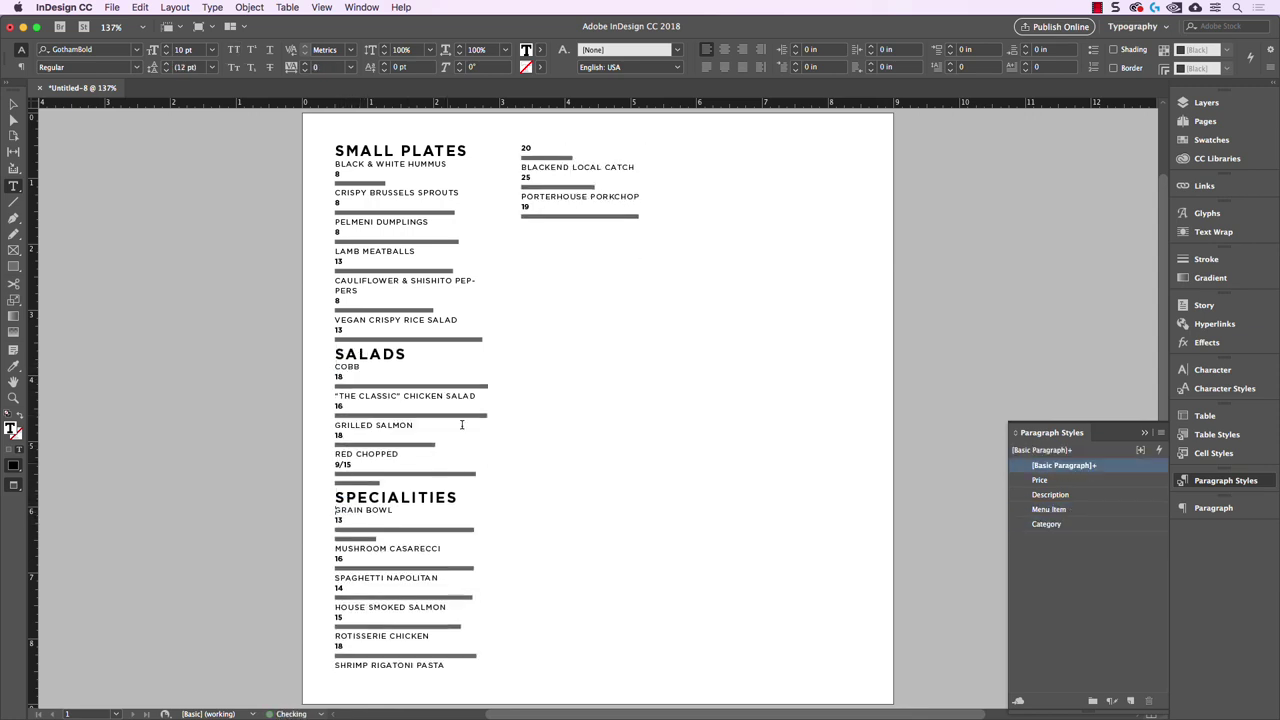
left_click(13, 103)
left_click(187, 309)
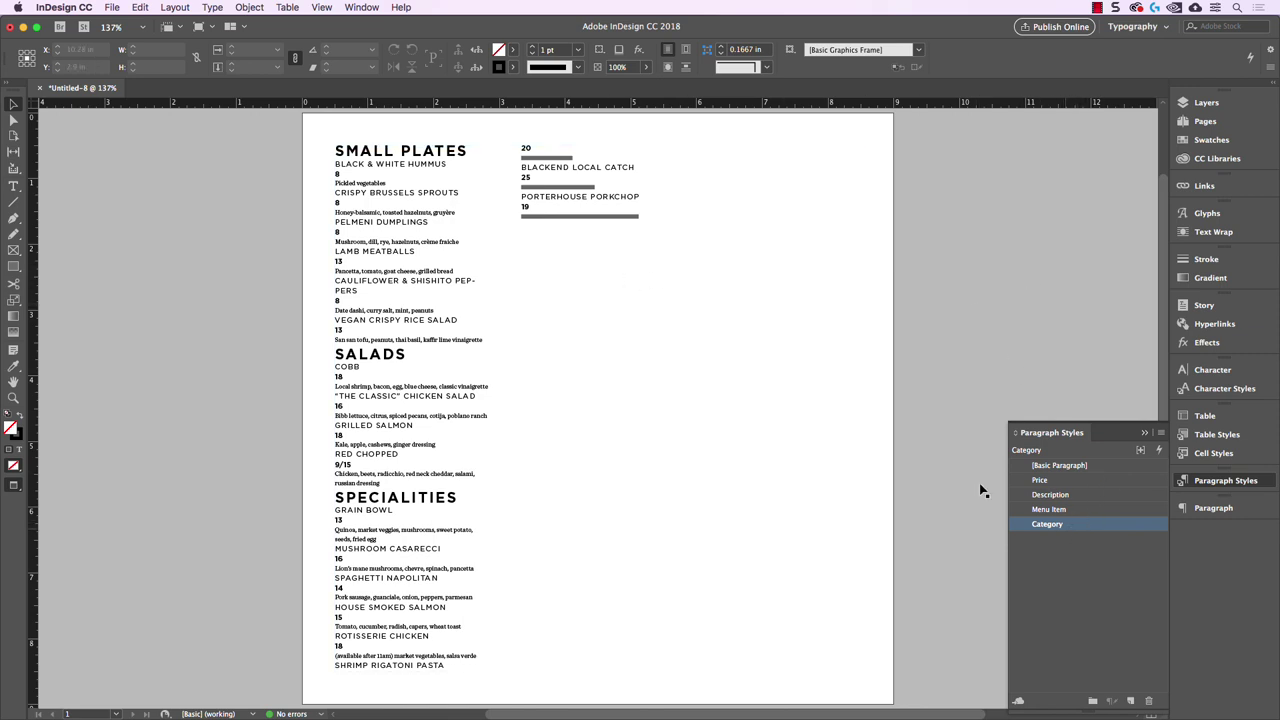
- Try applying the Category style to the entire menu text frame, and undo it
left_click(858, 230)
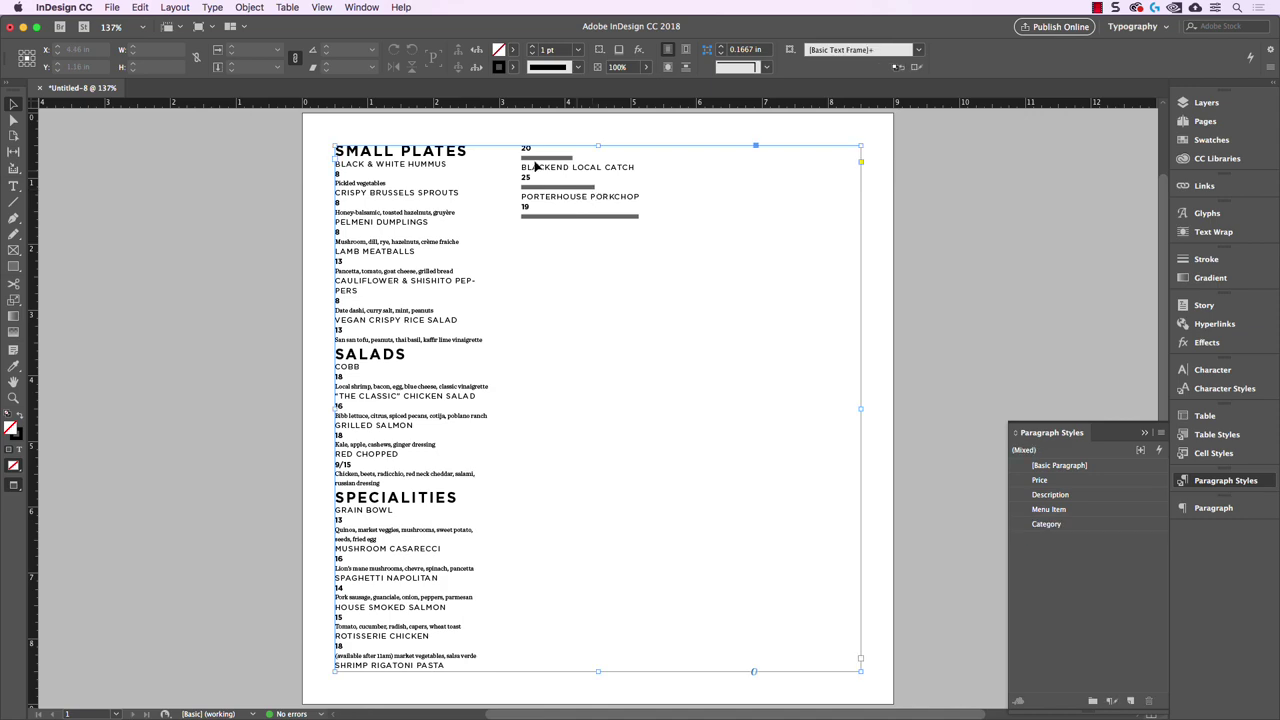
left_click(1073, 530)
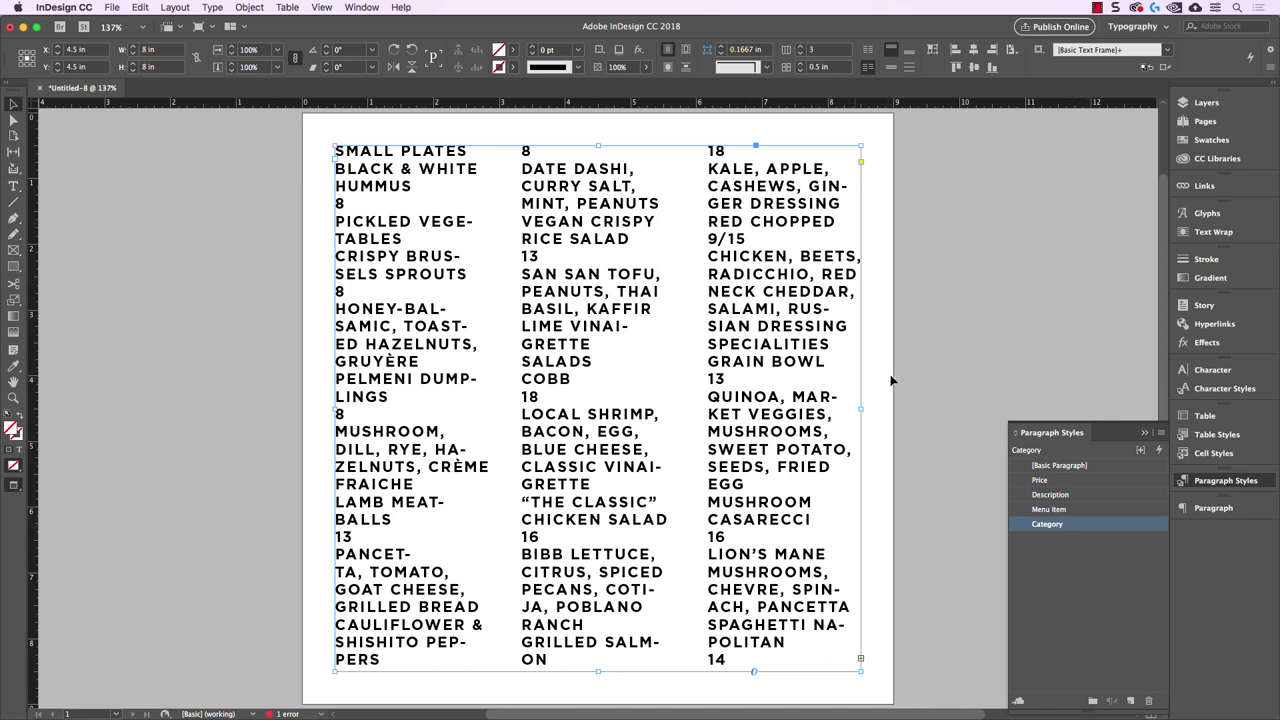
key("super+z")
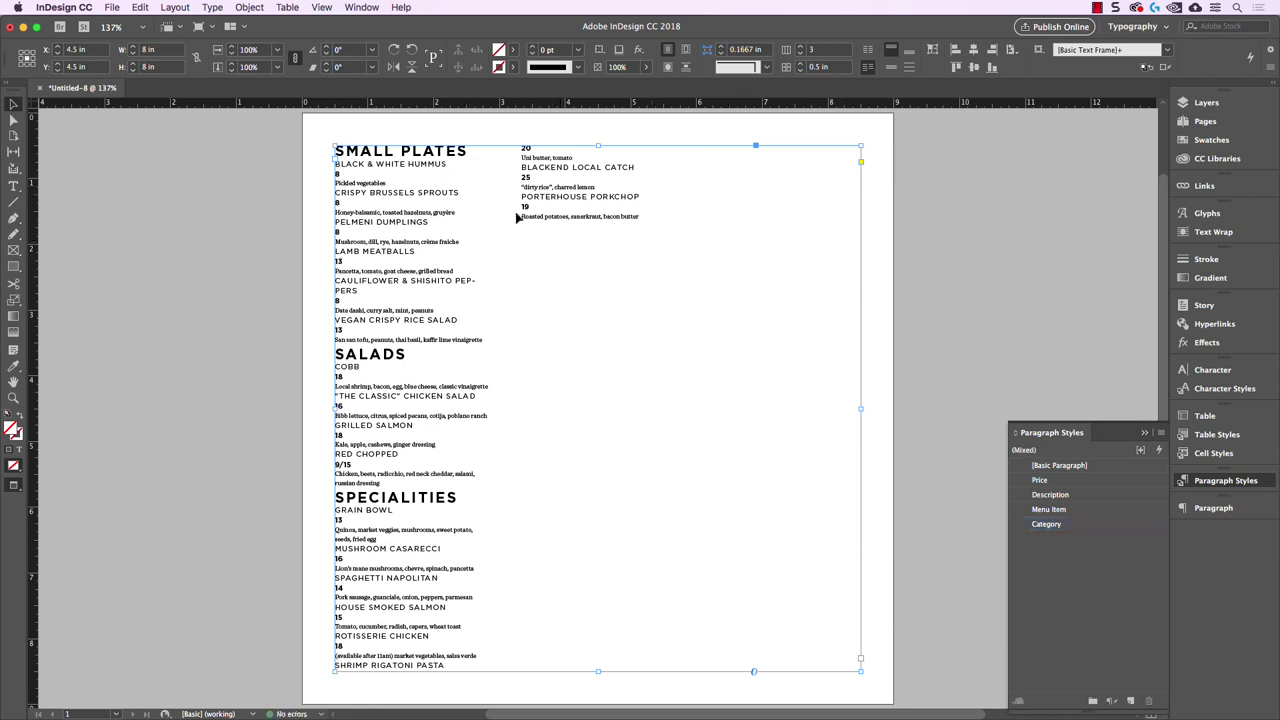
left_click(959, 286)
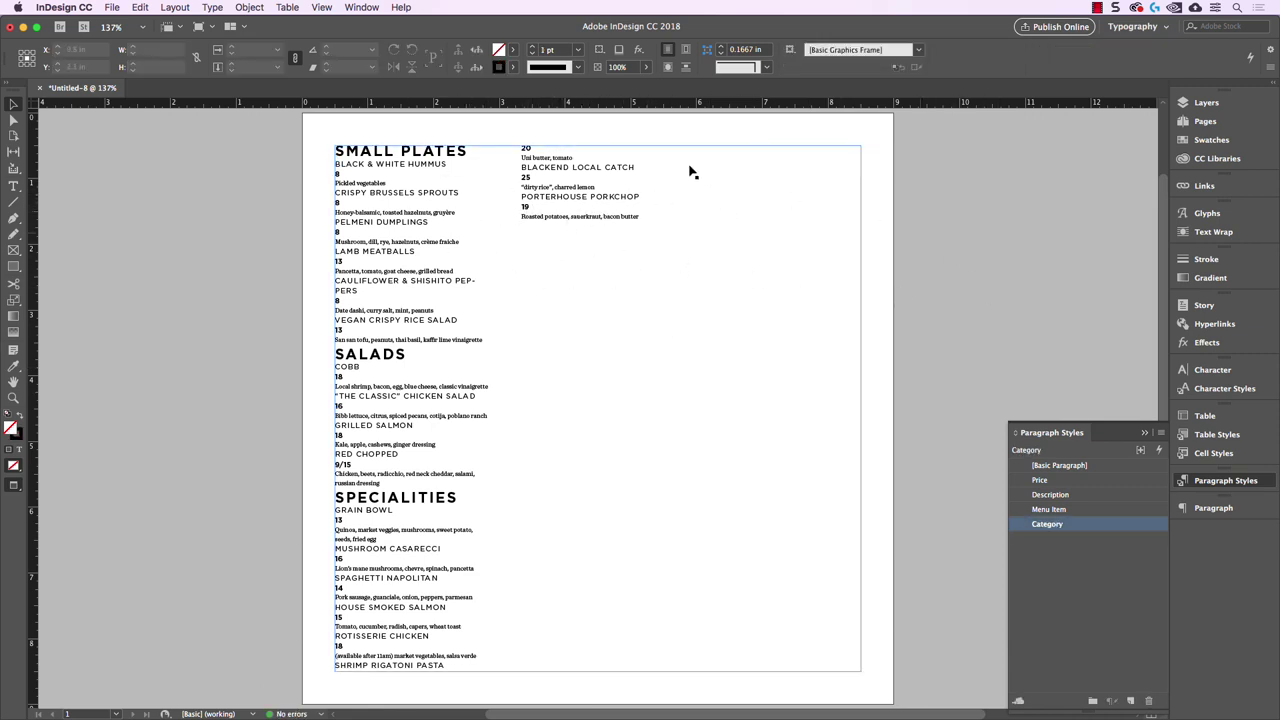
- Set the Category paragraph style's Space After to 0.125 in
double_click(1047, 524)
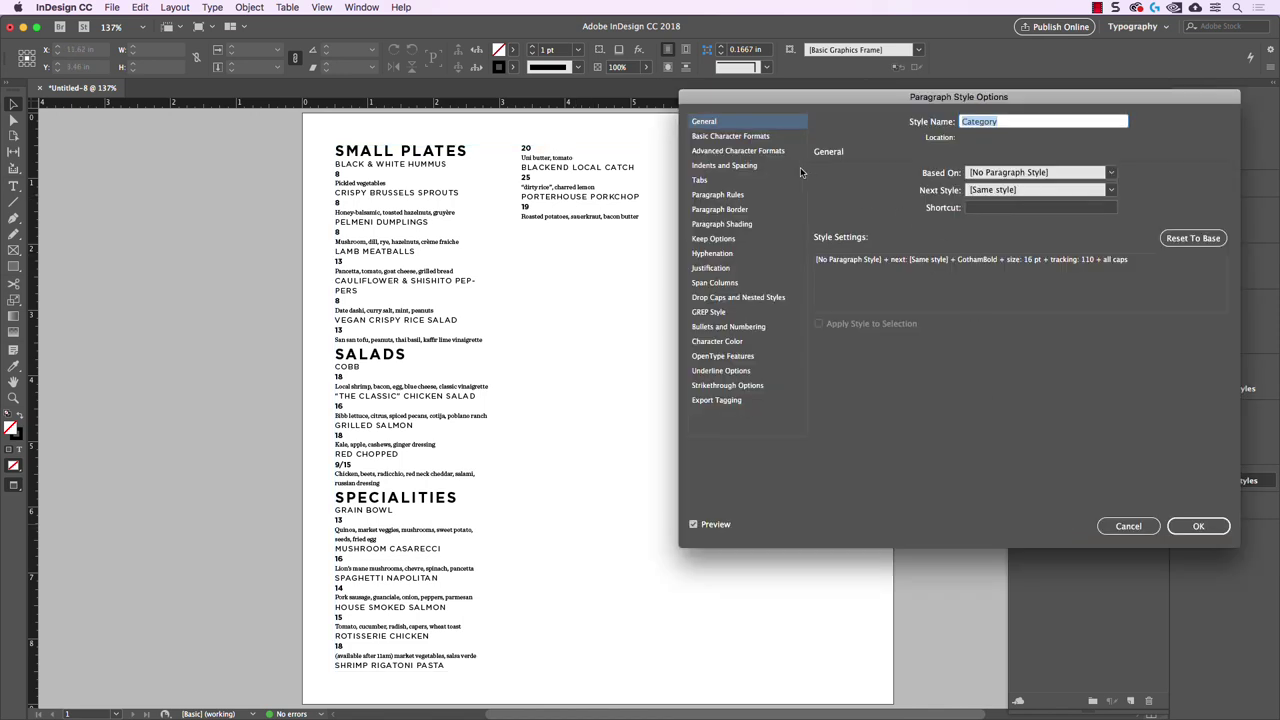
left_click(716, 166)
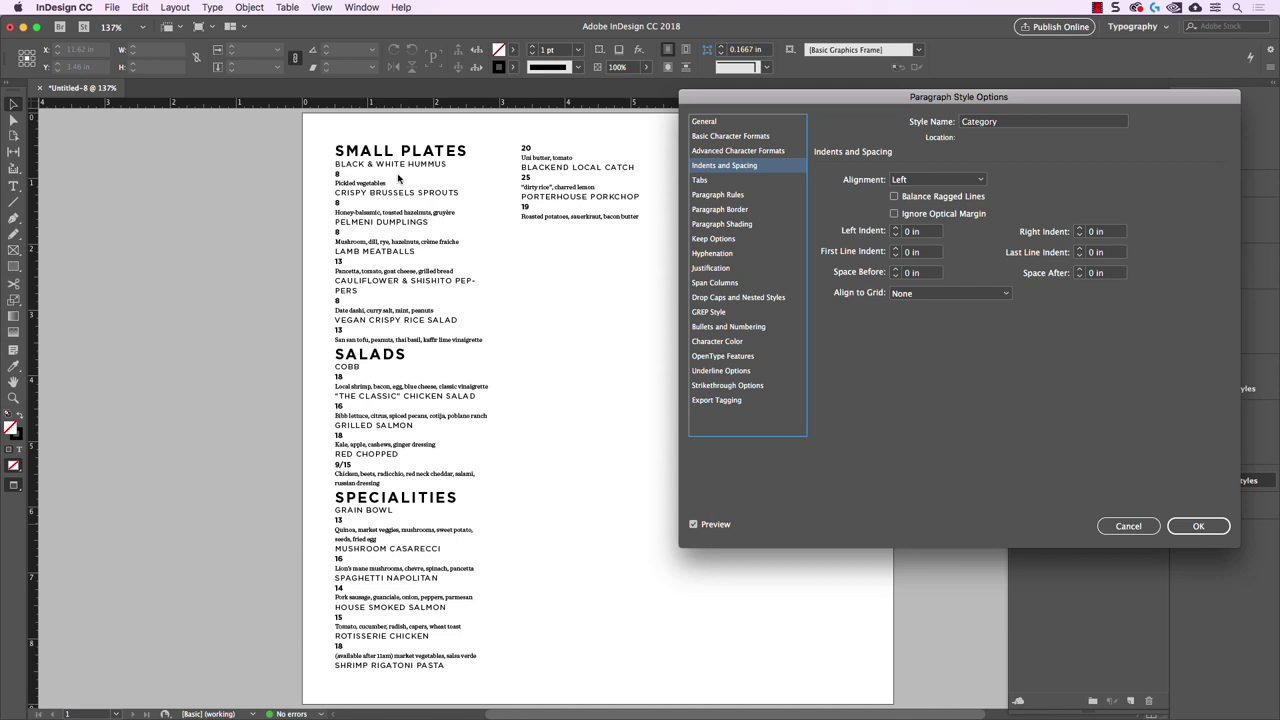
left_click(1110, 274)
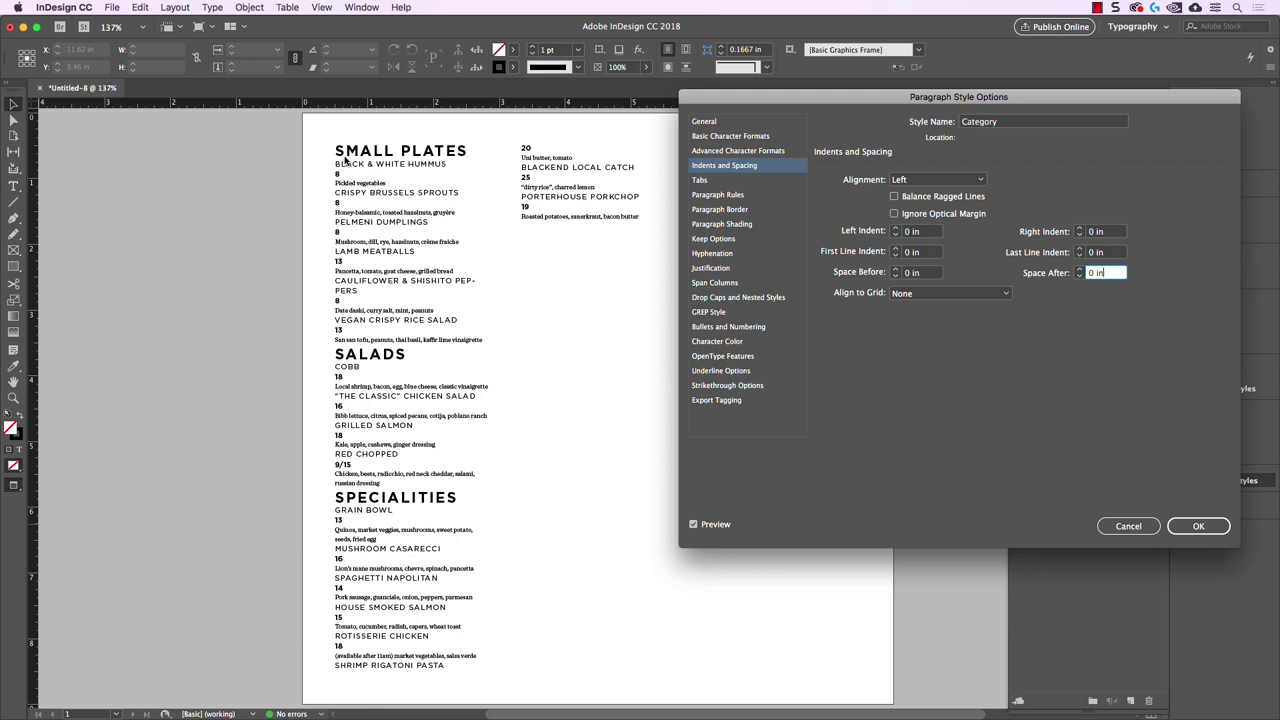
key("Up")
key("Up")
key("Up")
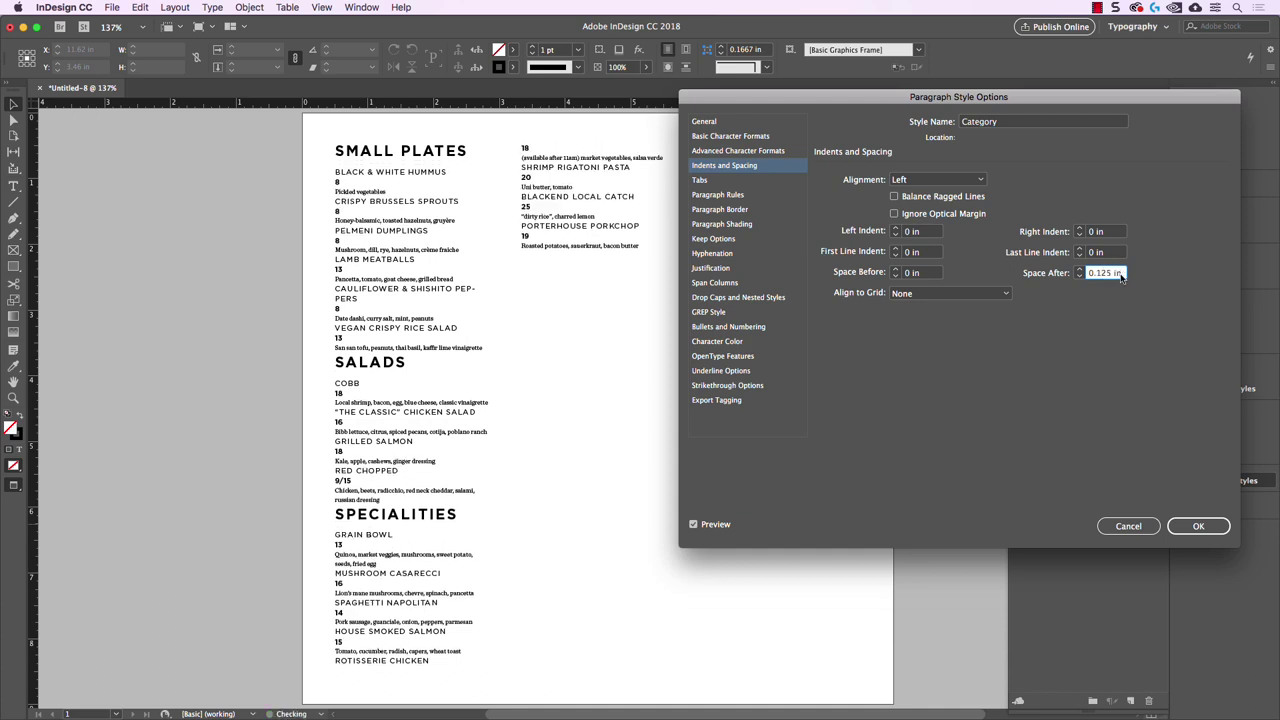
key("Up")
key("Up")
key("Up")
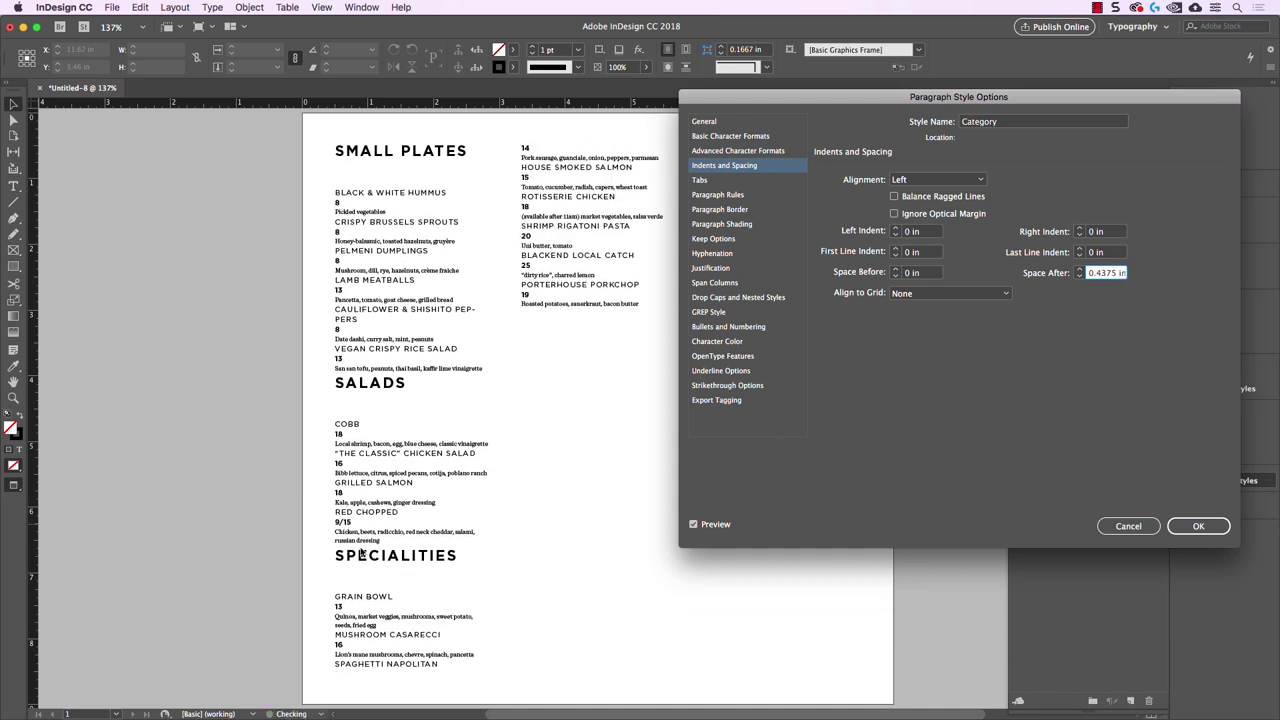
key("Down")
key("Down")
key("Down")
key("Down")
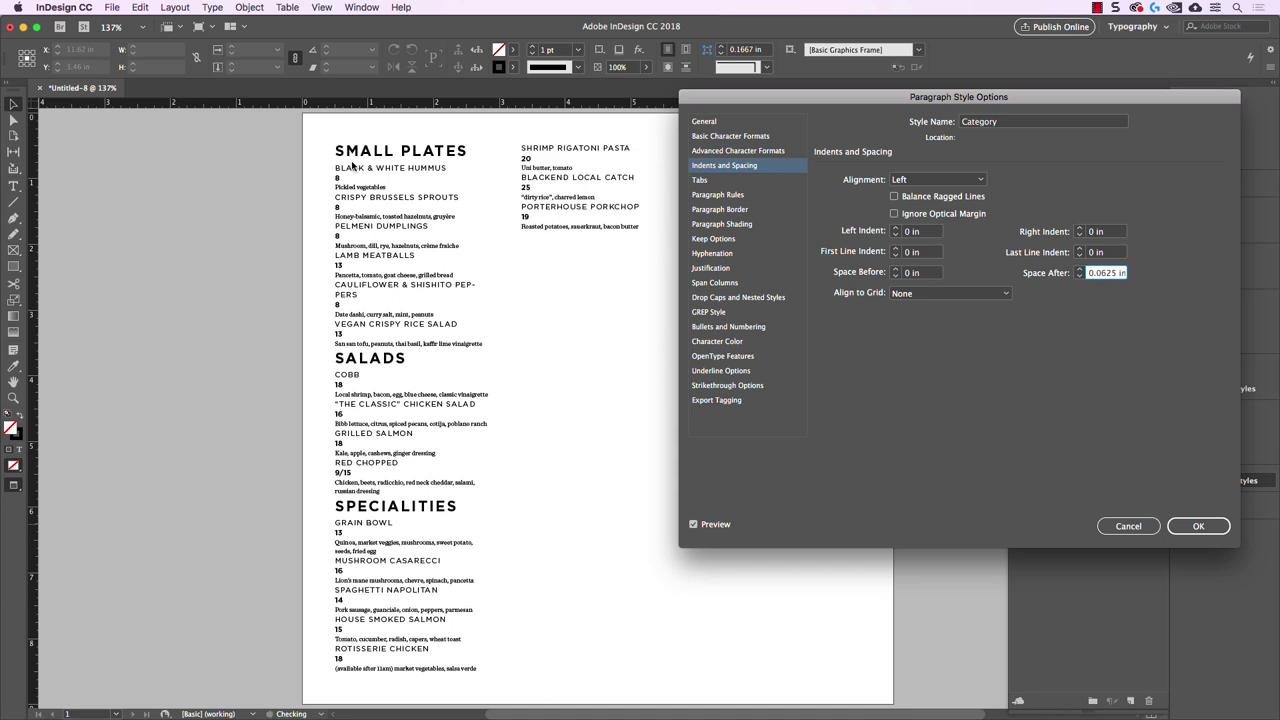
left_click(1210, 531)
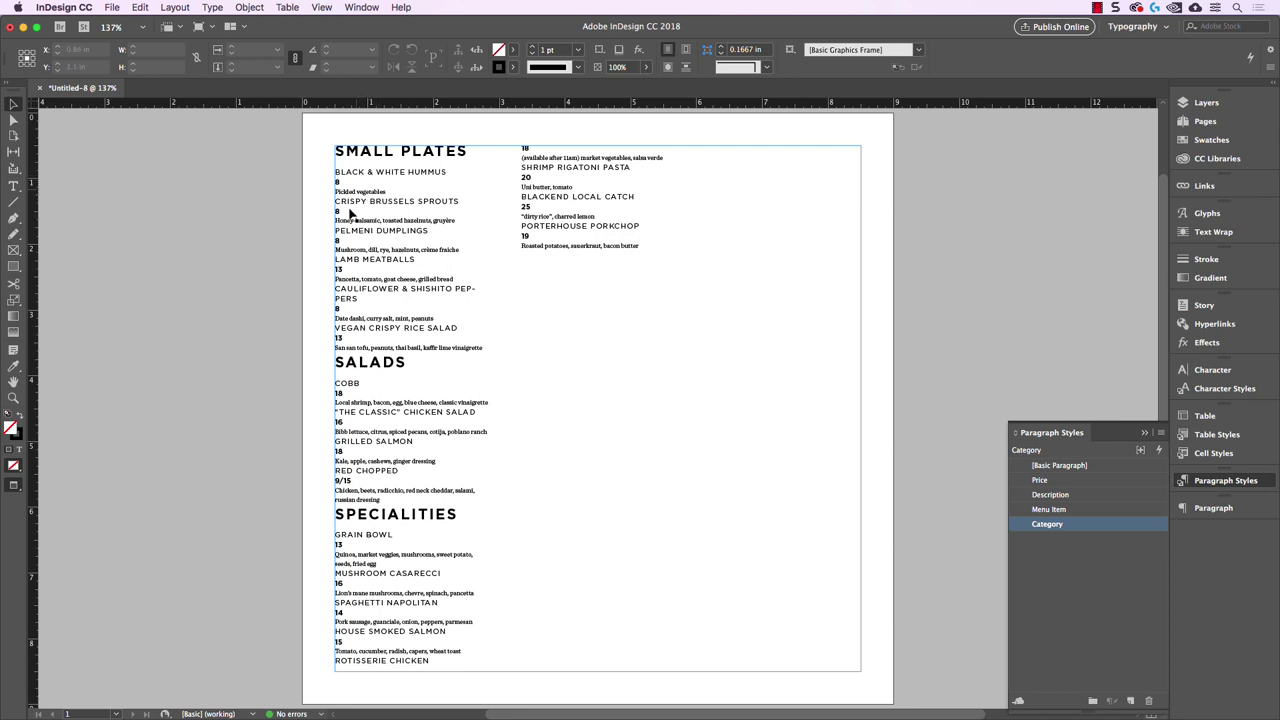
- With nothing selected, set the Description paragraph style's Space After to 0.3125 in
left_click(930, 370)
double_click(1075, 498)
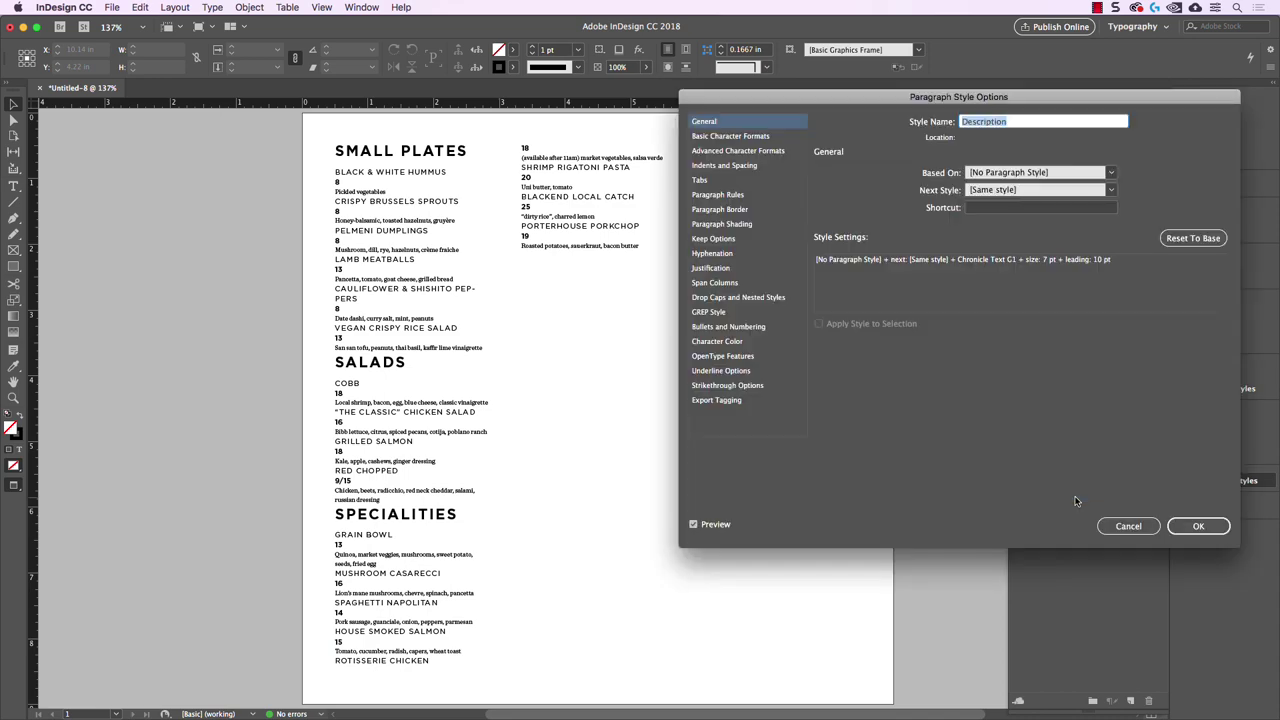
left_click(739, 166)
left_click(1117, 272)
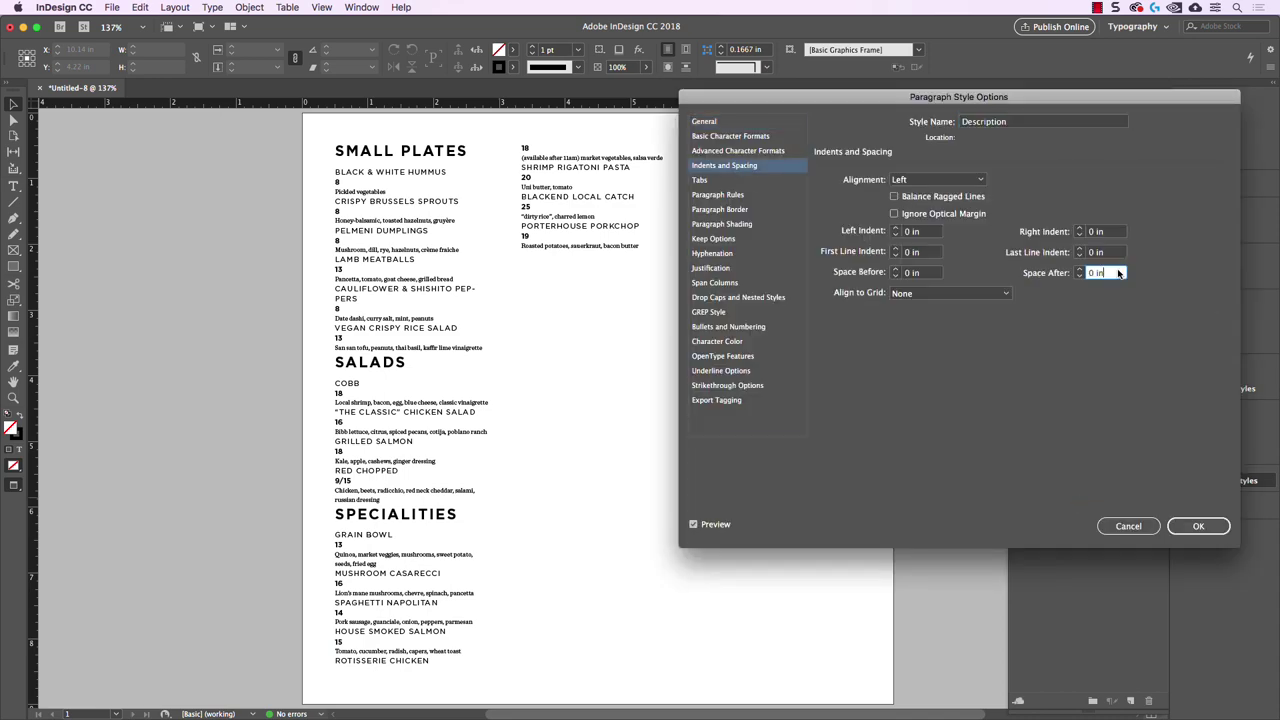
key("Up")
key("Up")
key("Up")
key("Up")
key("Up")
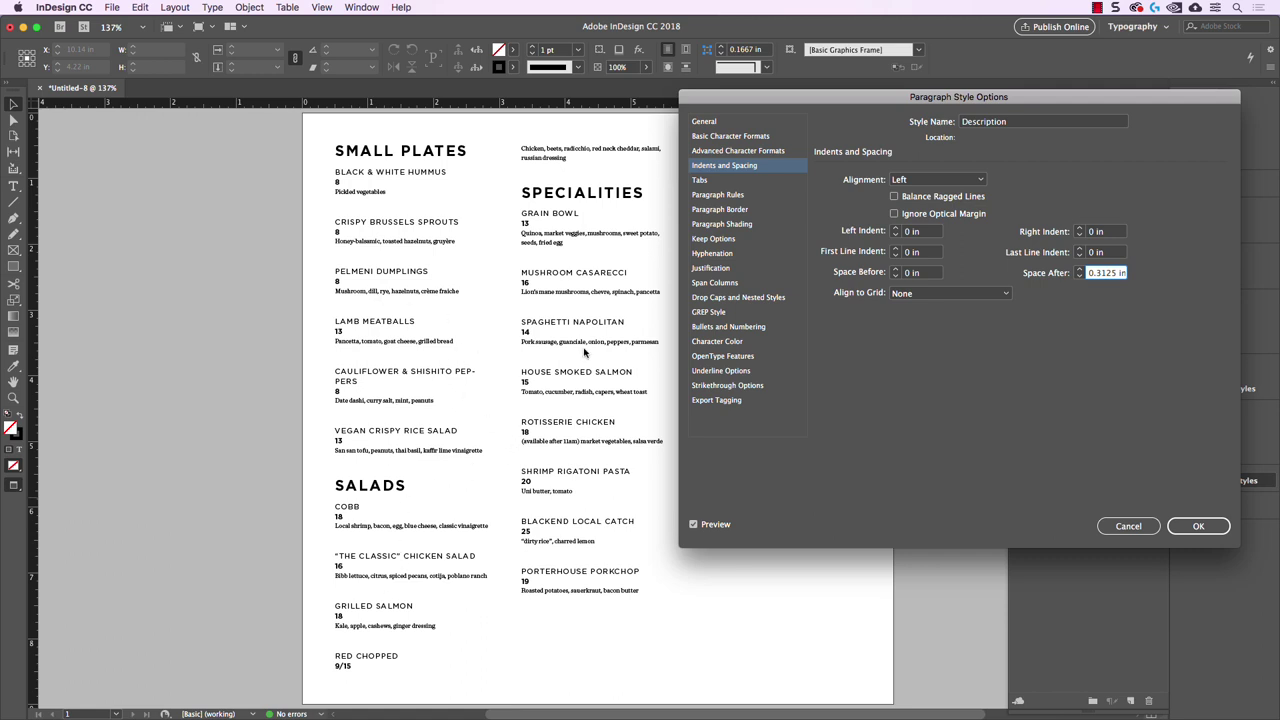
left_click(1198, 526)
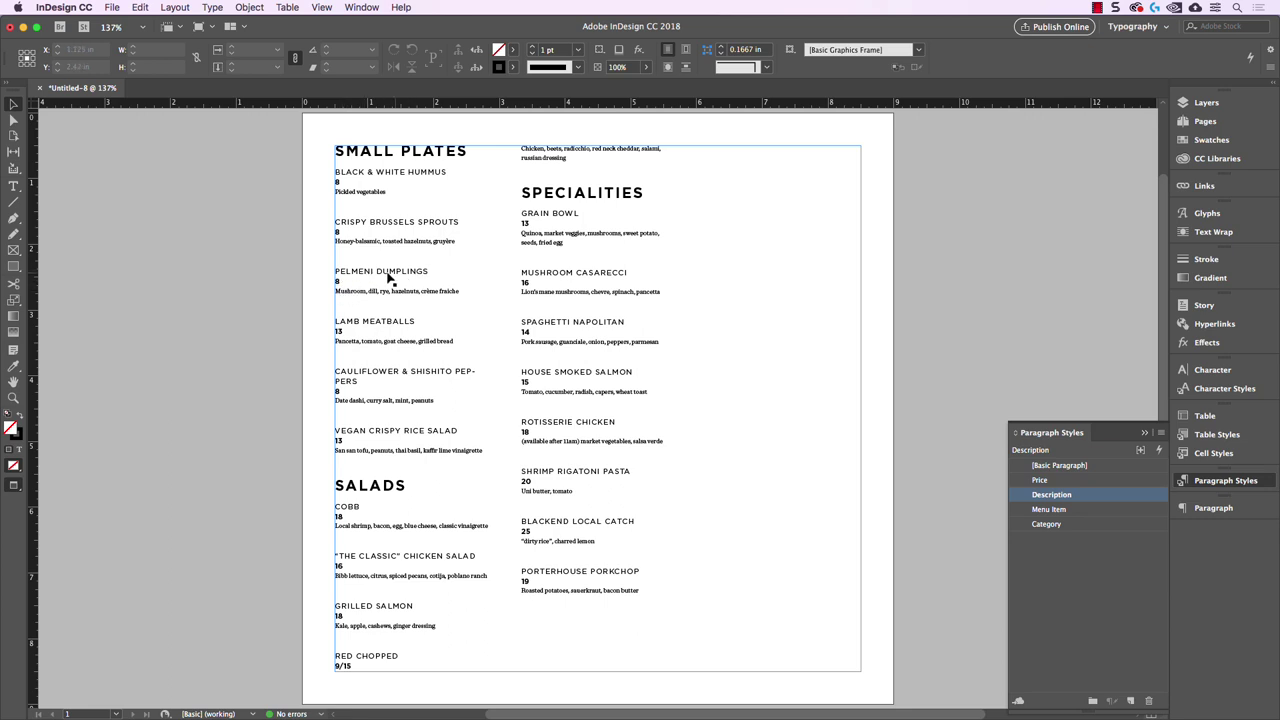
- Try a Space After of 0.1875 in on the Menu Item paragraph style, and cancel the change
left_click(1074, 510)
double_click(1074, 510)
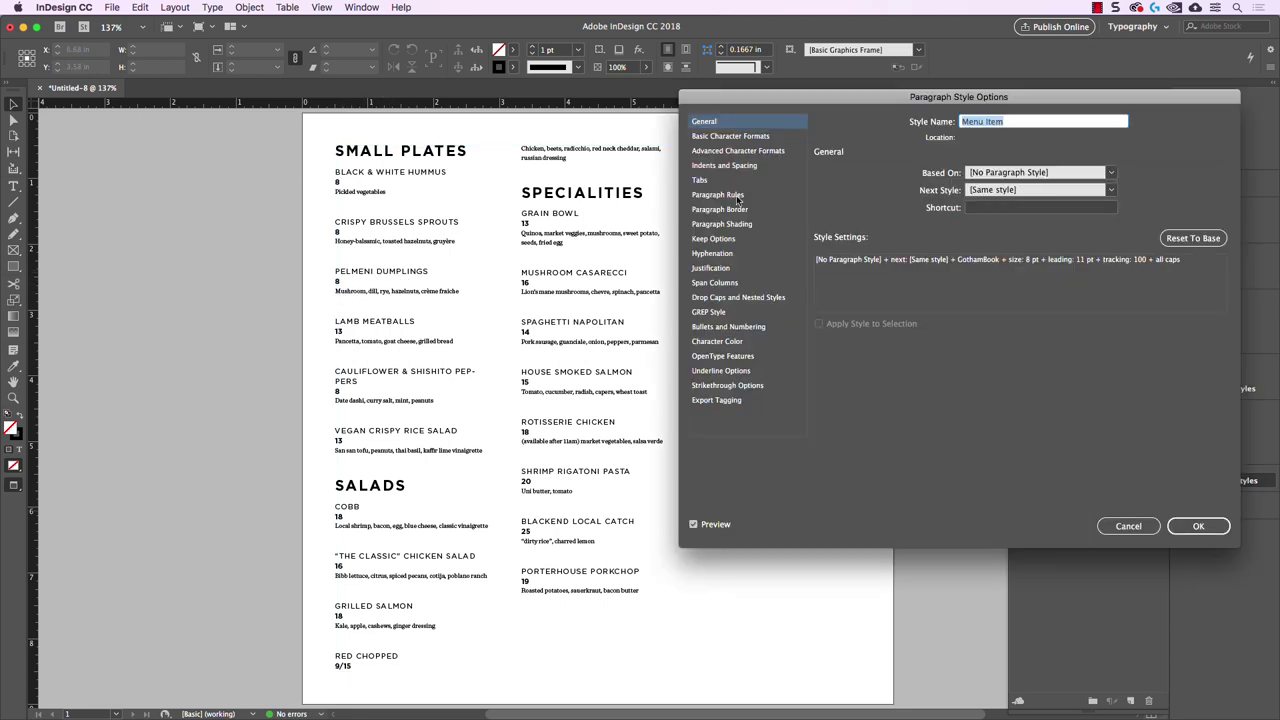
left_click(732, 166)
left_click(1110, 273)
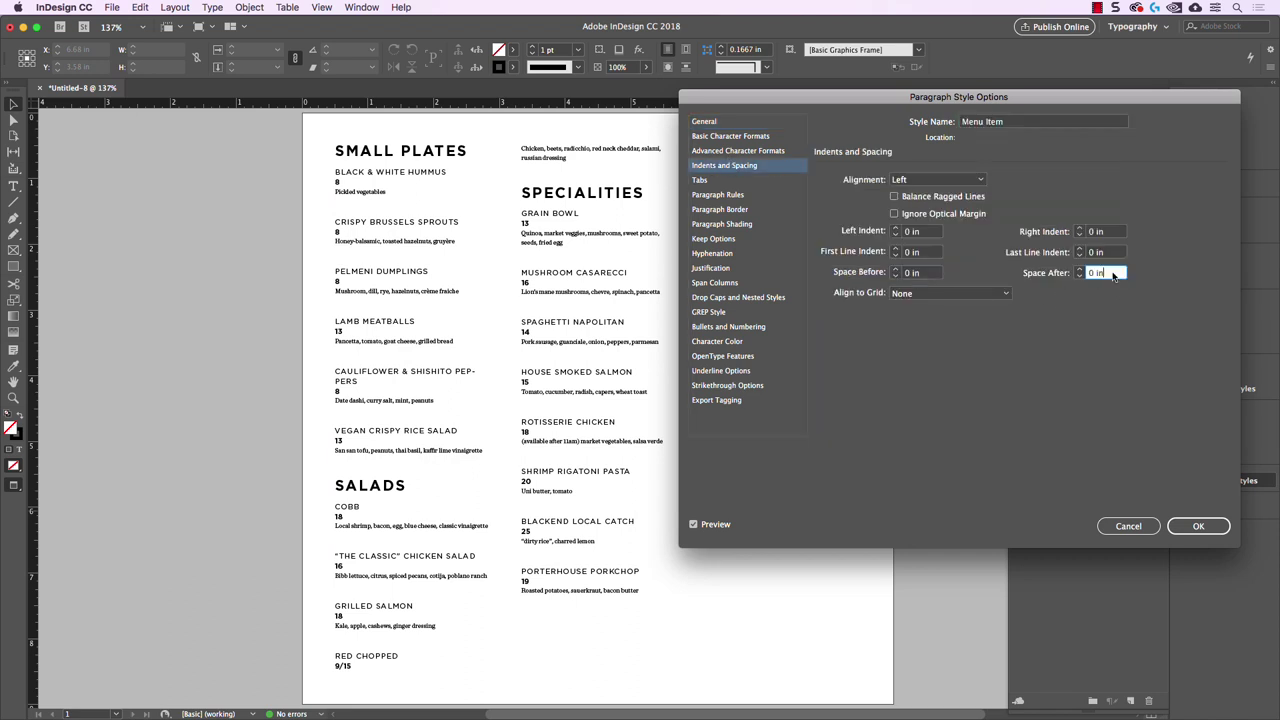
key("Up")
key("Up")
key("Up")
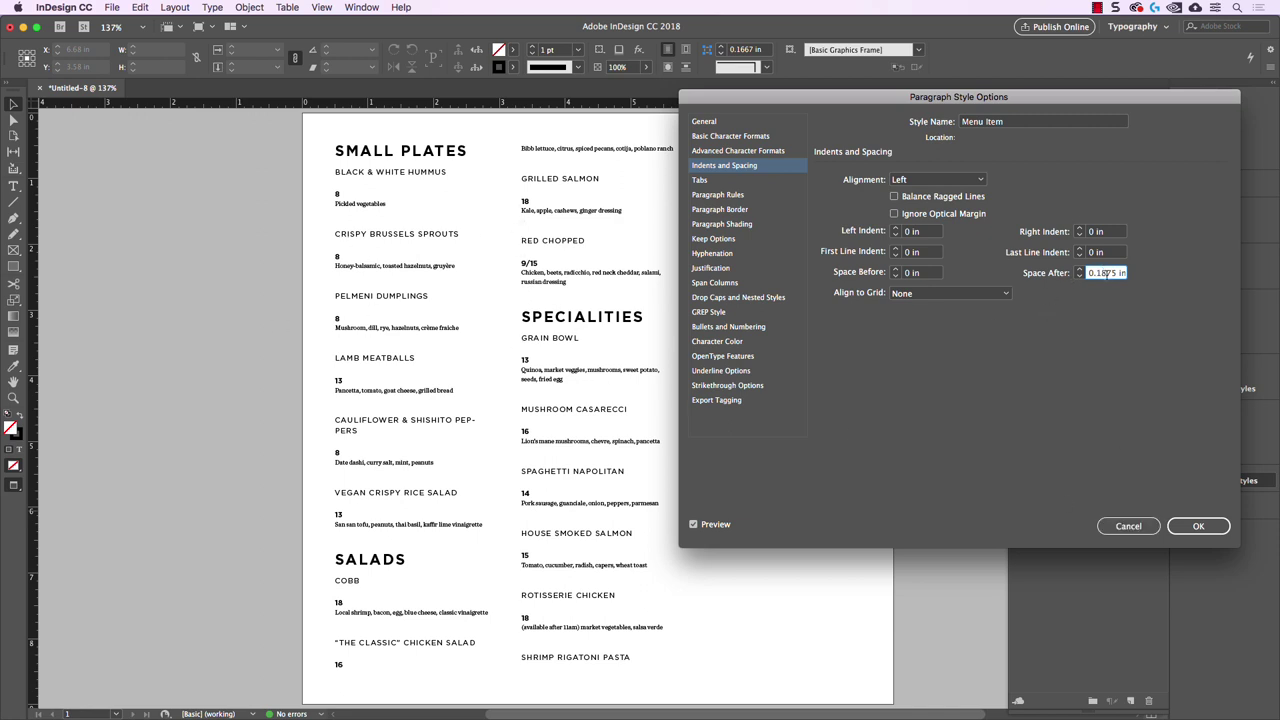
left_click(1128, 525)
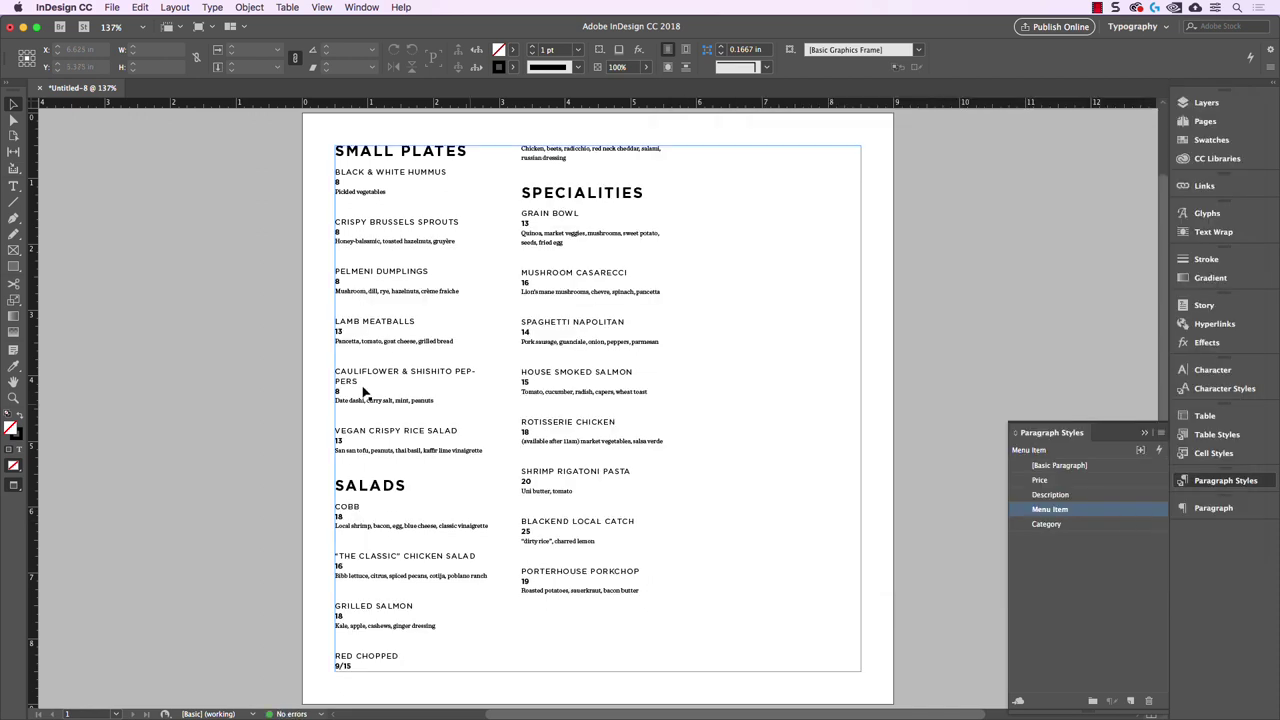
- Try adding empty lines below the names Crispy Brussels Sprouts, Pelmeni Dumplings and Lamb Meatballs, and undo them
left_click(950, 292)
double_click(352, 209)
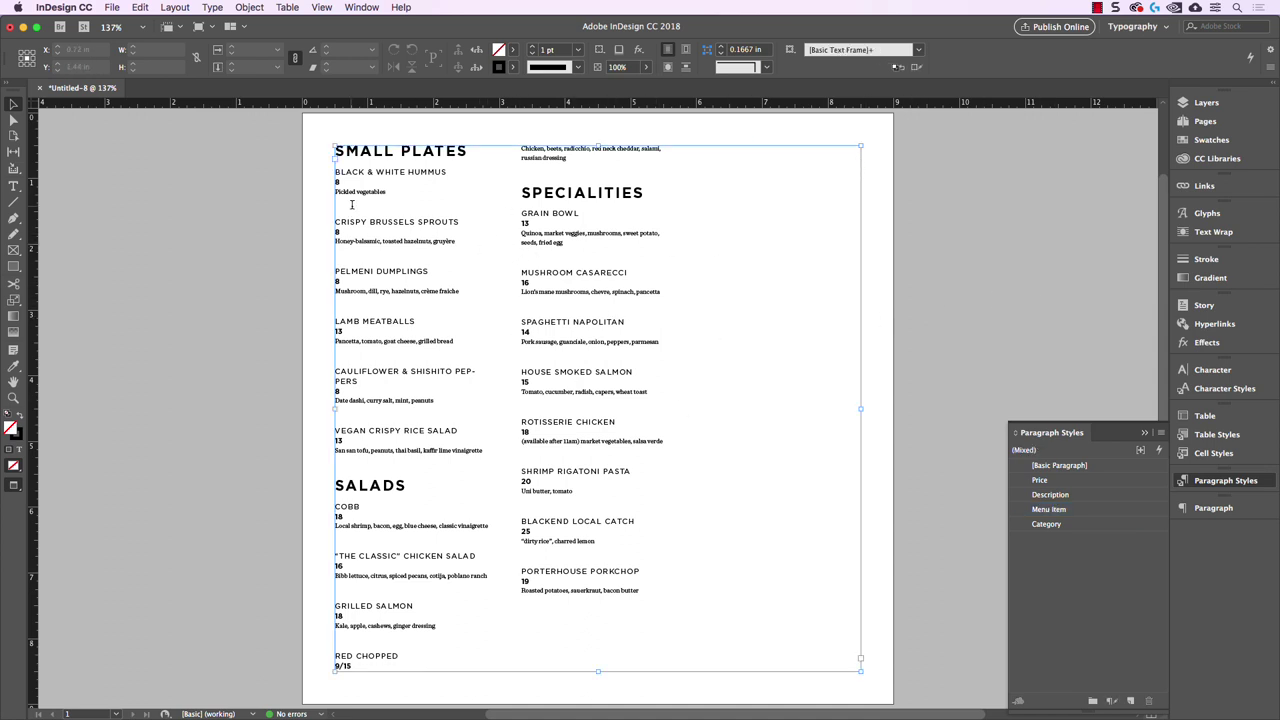
left_click(463, 221)
key("Return")
key("Return")
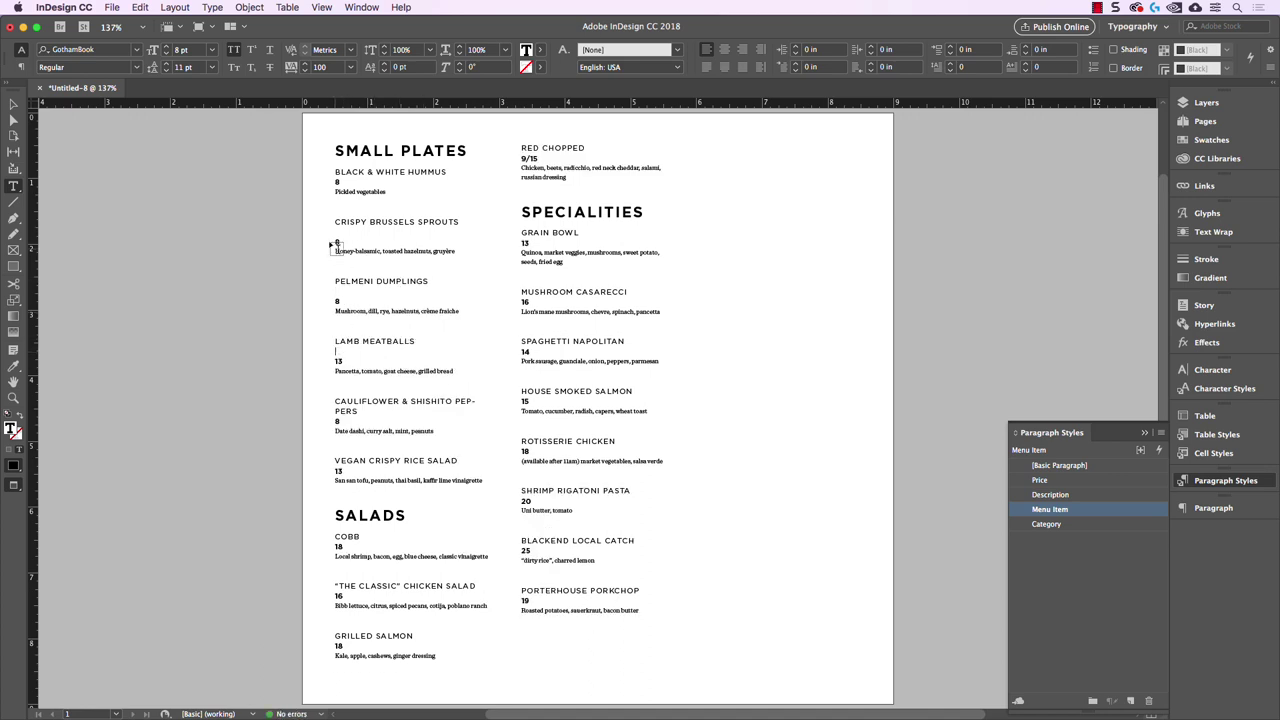
key("super")
key("super+z")
key("super+z")
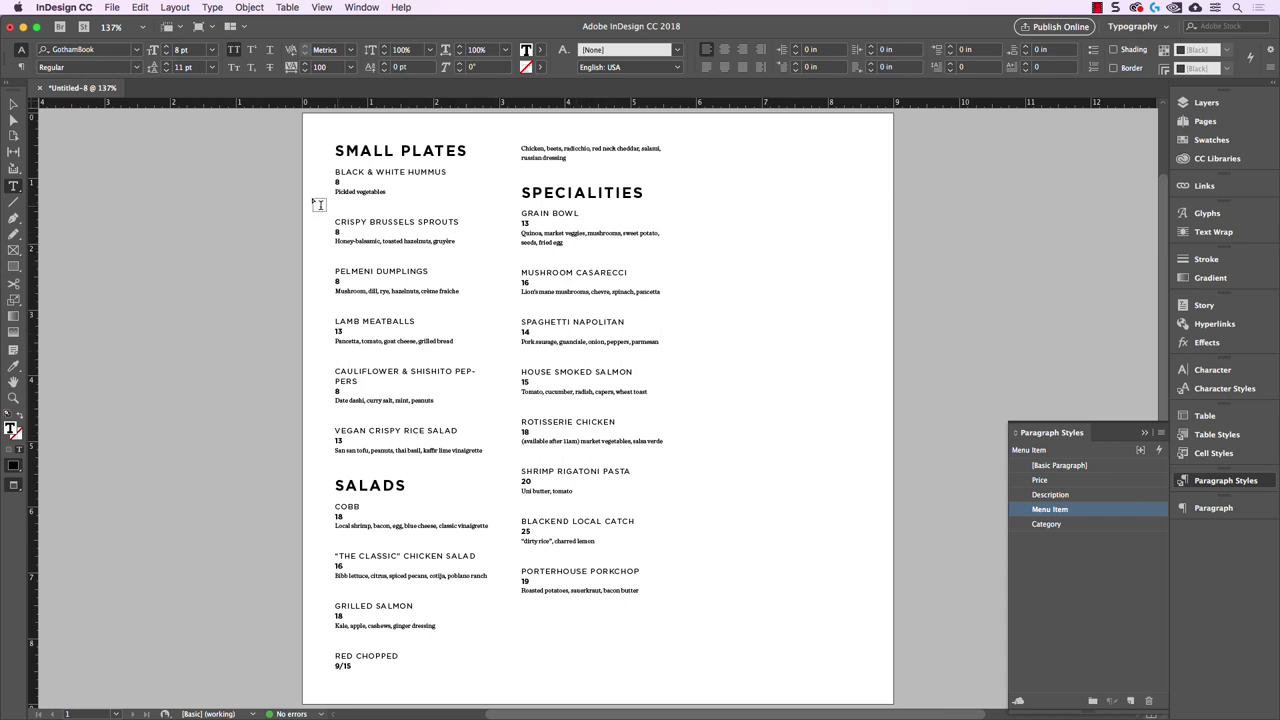
- With the text deselected, try Space Before values such as 0.125 in and 0.0625 in on the Description style, and cancel the change
left_click(547, 237)
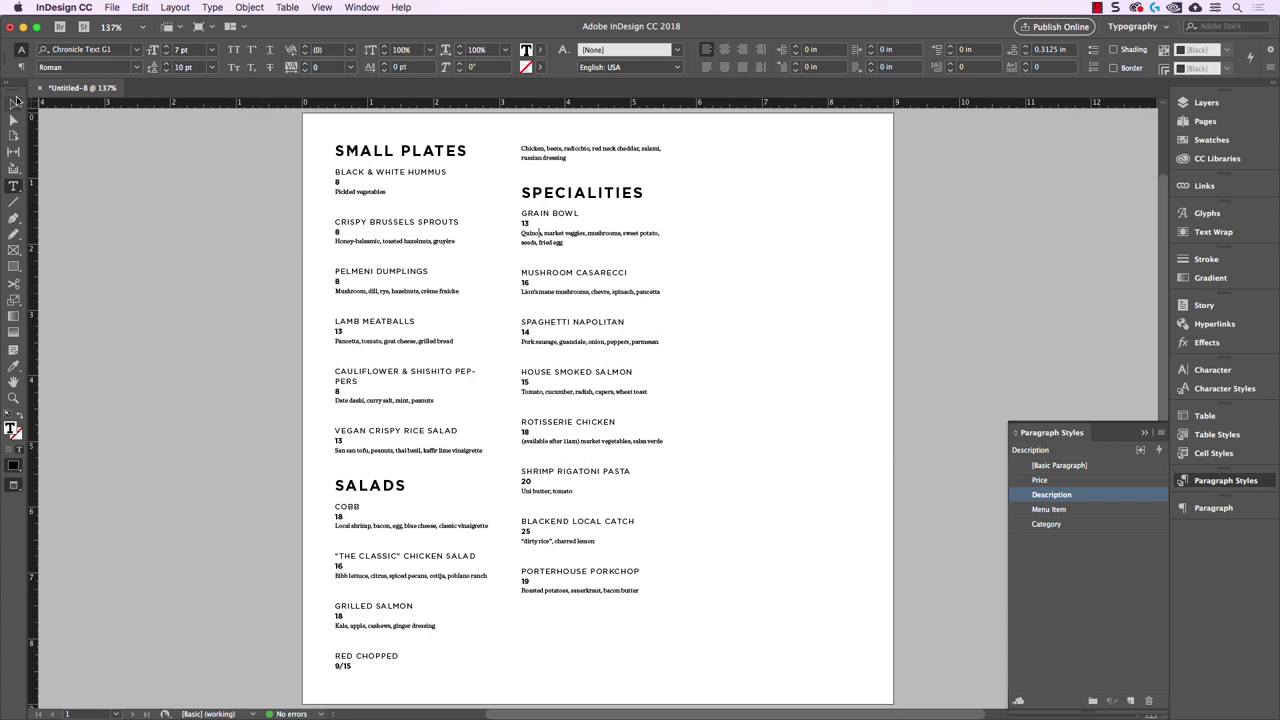
key("Escape")
key("super+shift+a")
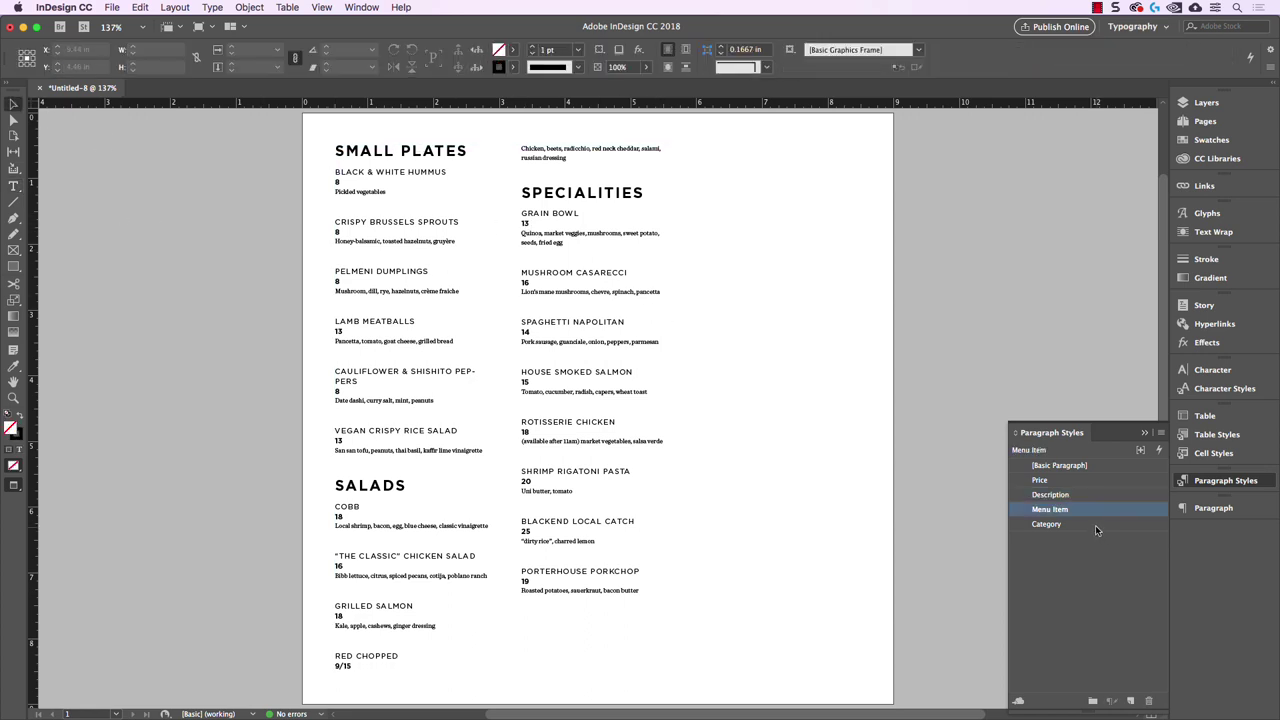
double_click(1089, 496)
left_click(751, 166)
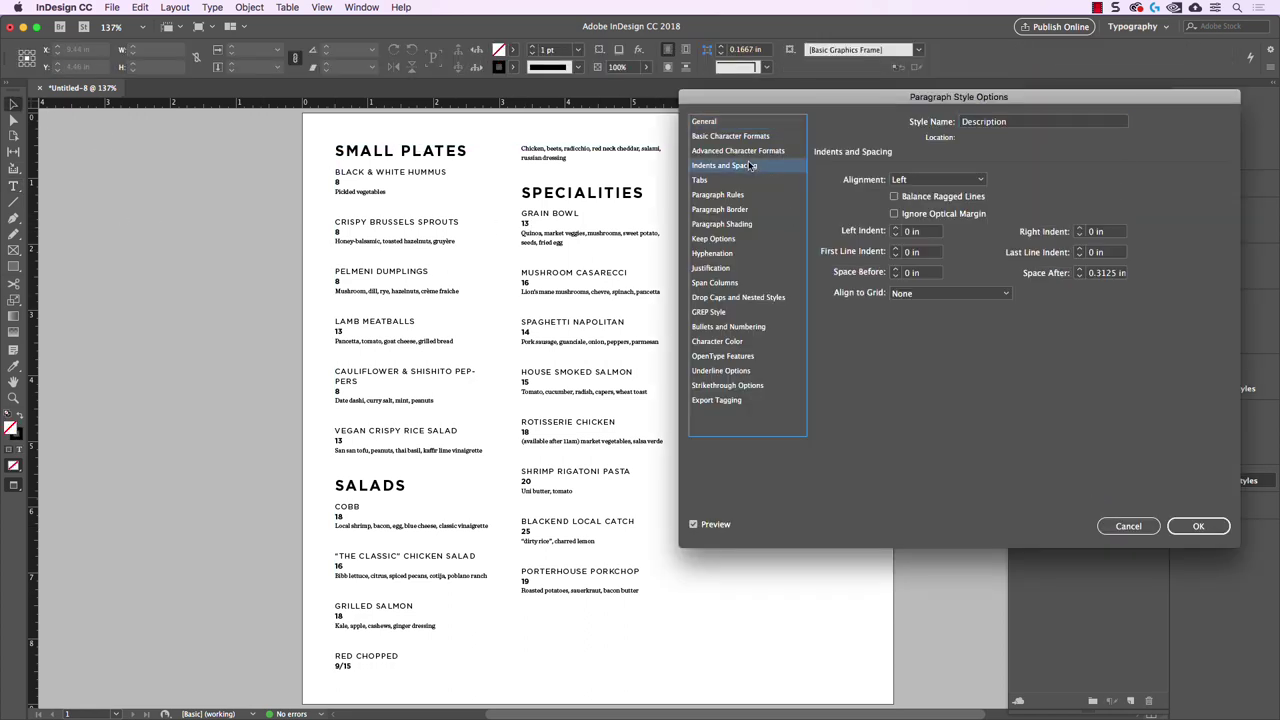
left_click(933, 273)
key("Up")
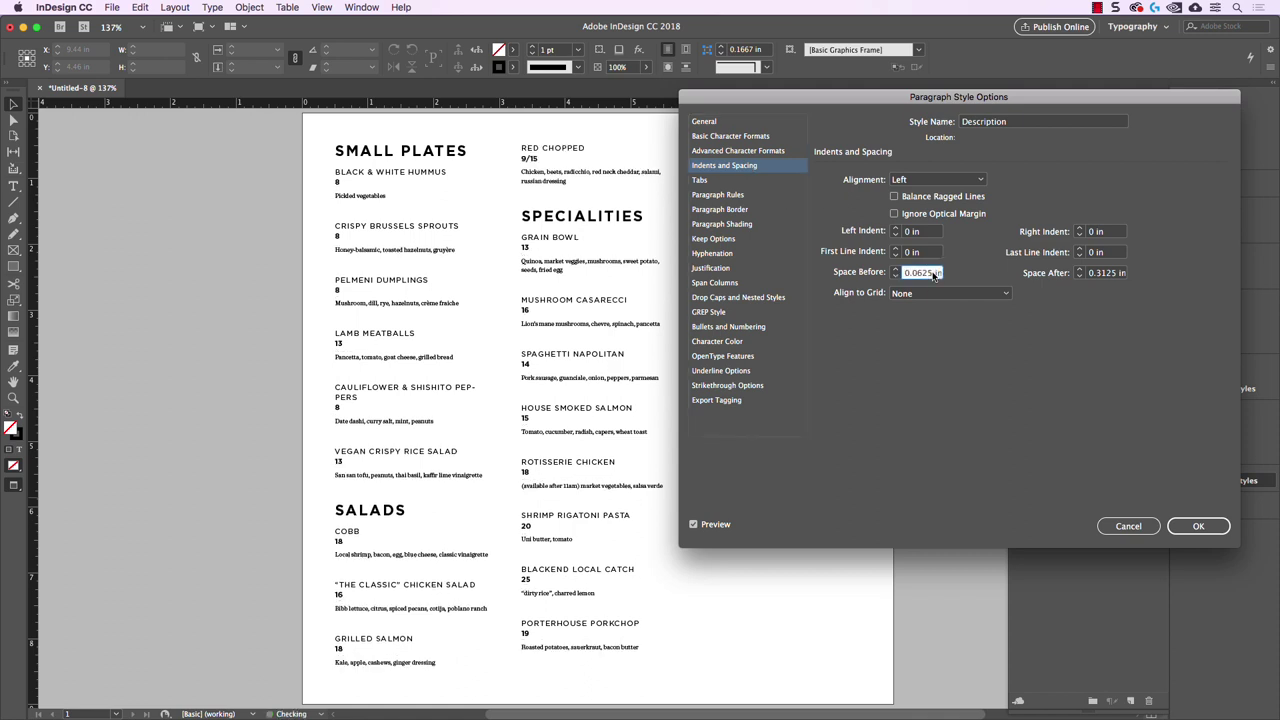
key("Up")
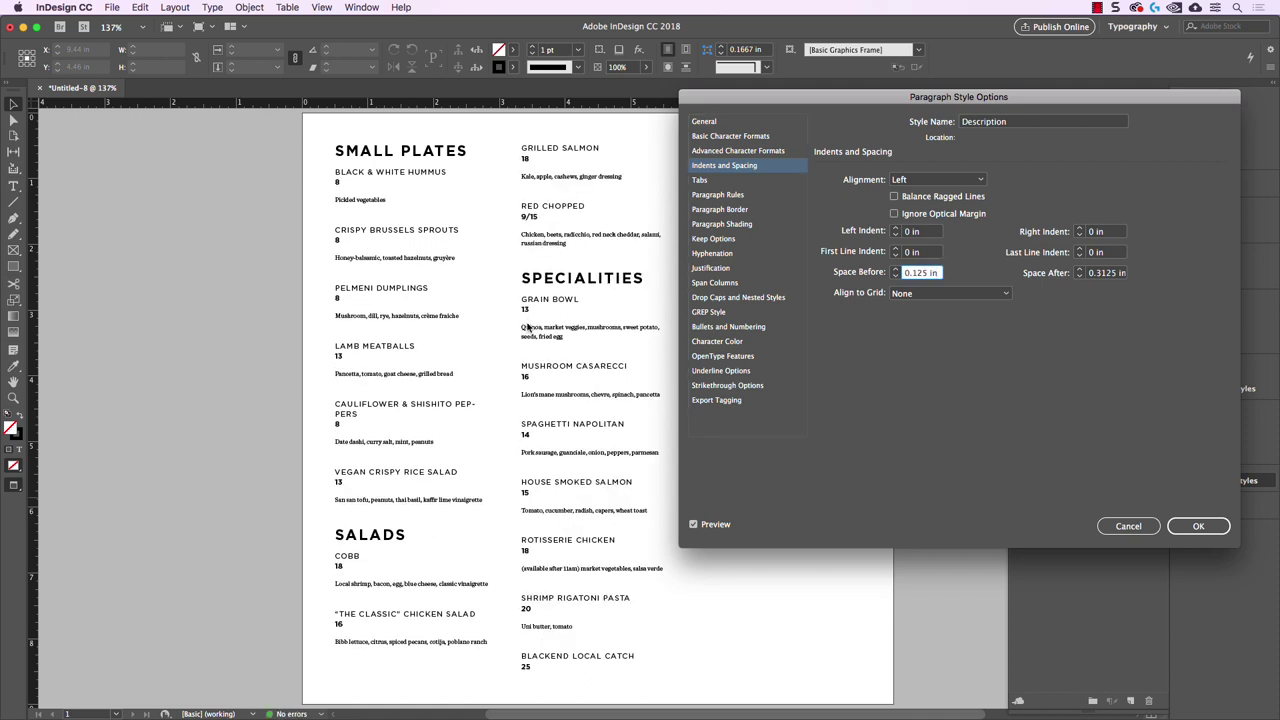
key("Up")
key("Up")
key("Down")
key("Down")
key("Down")
key("Down")
key("Up")
key("Up")
key("Down")
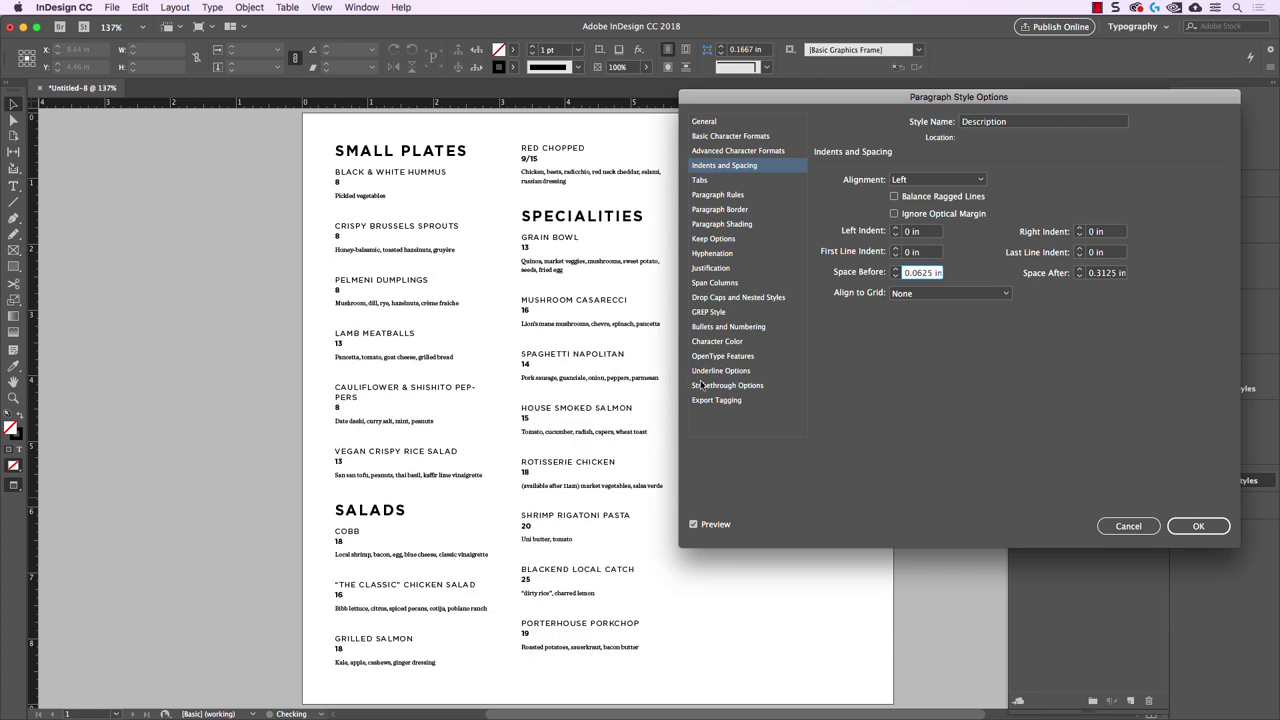
left_click(1130, 527)
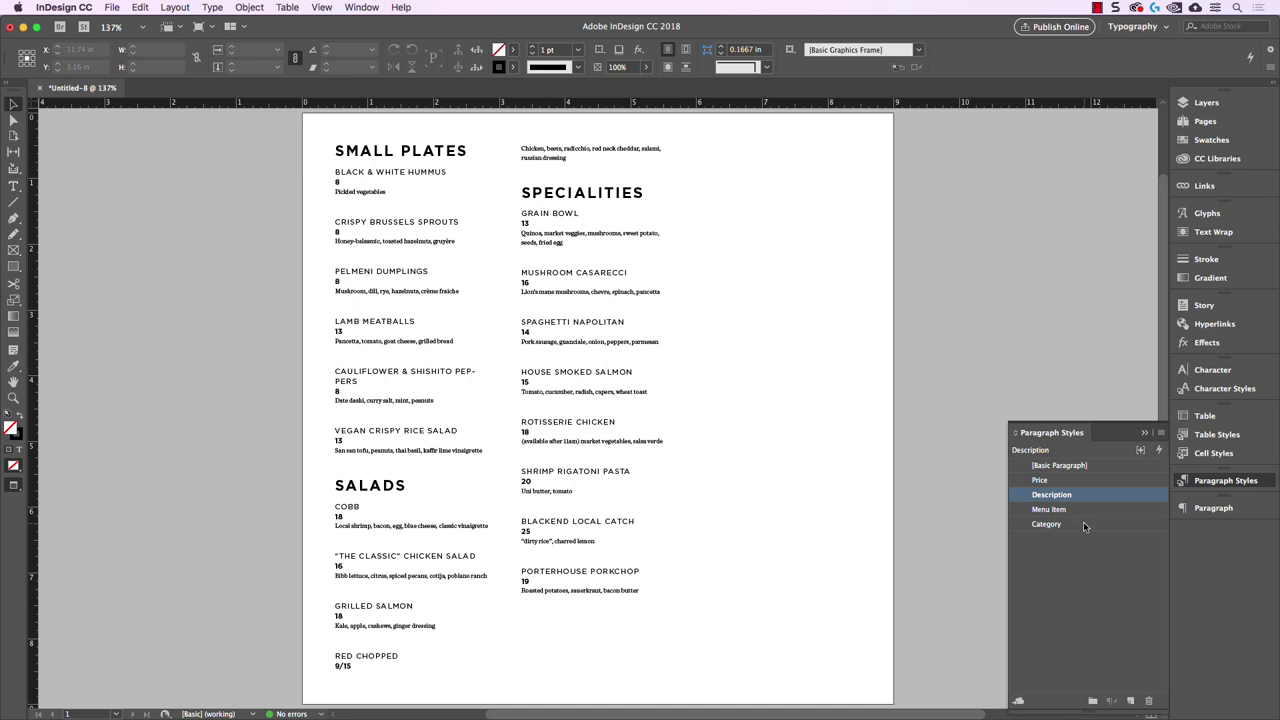
- With nothing selected, set the Category paragraph style's layout to Span Columns across All columns
left_click(570, 238)
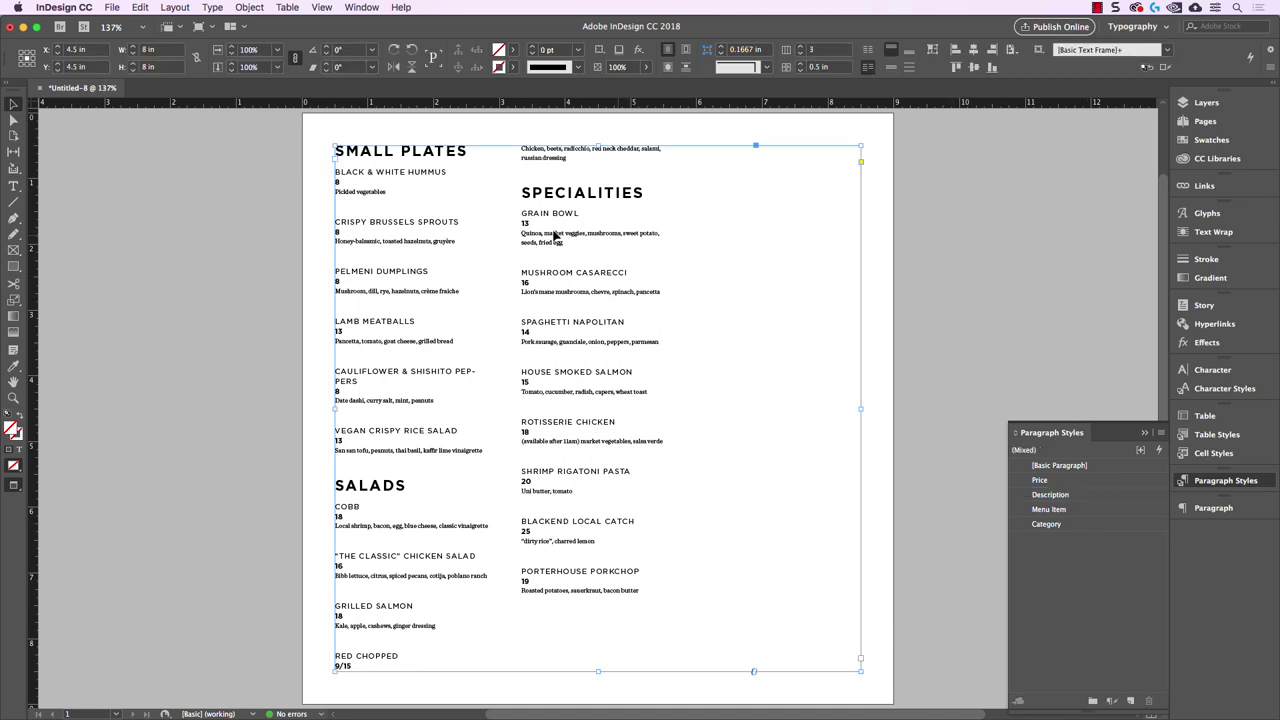
left_click(920, 285)
double_click(1075, 525)
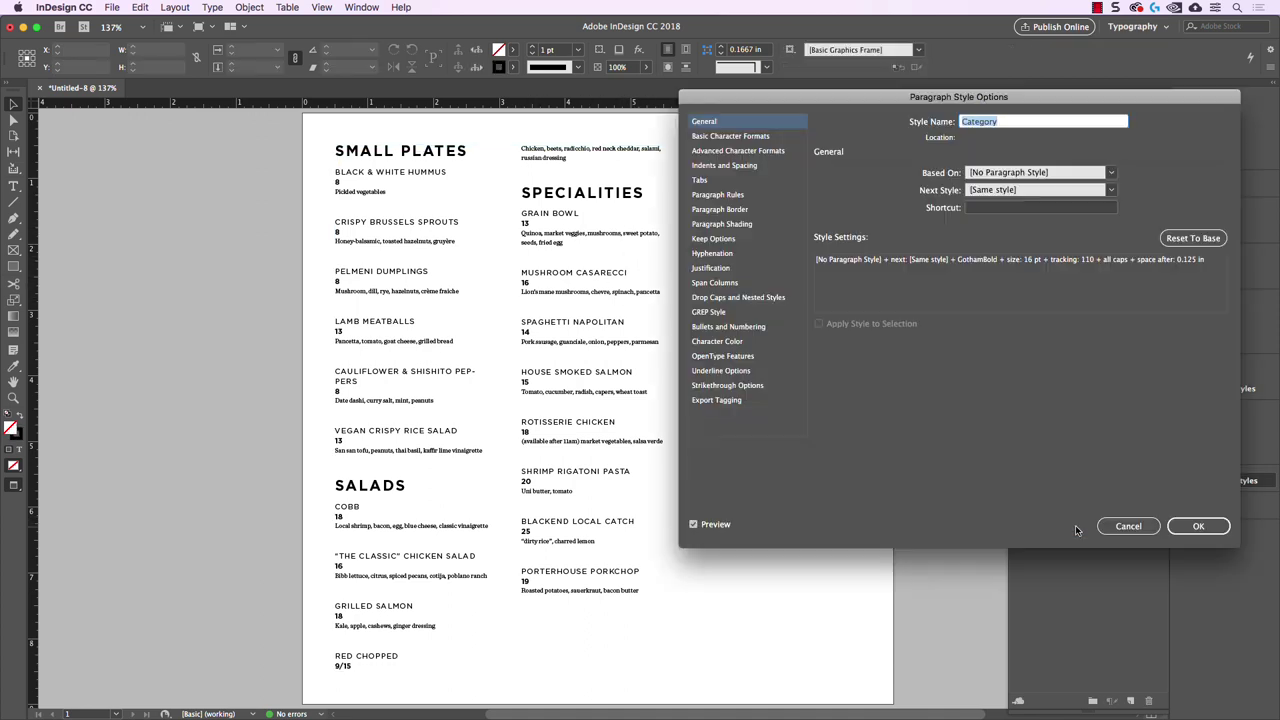
left_click_drag(823, 136, 856, 164)
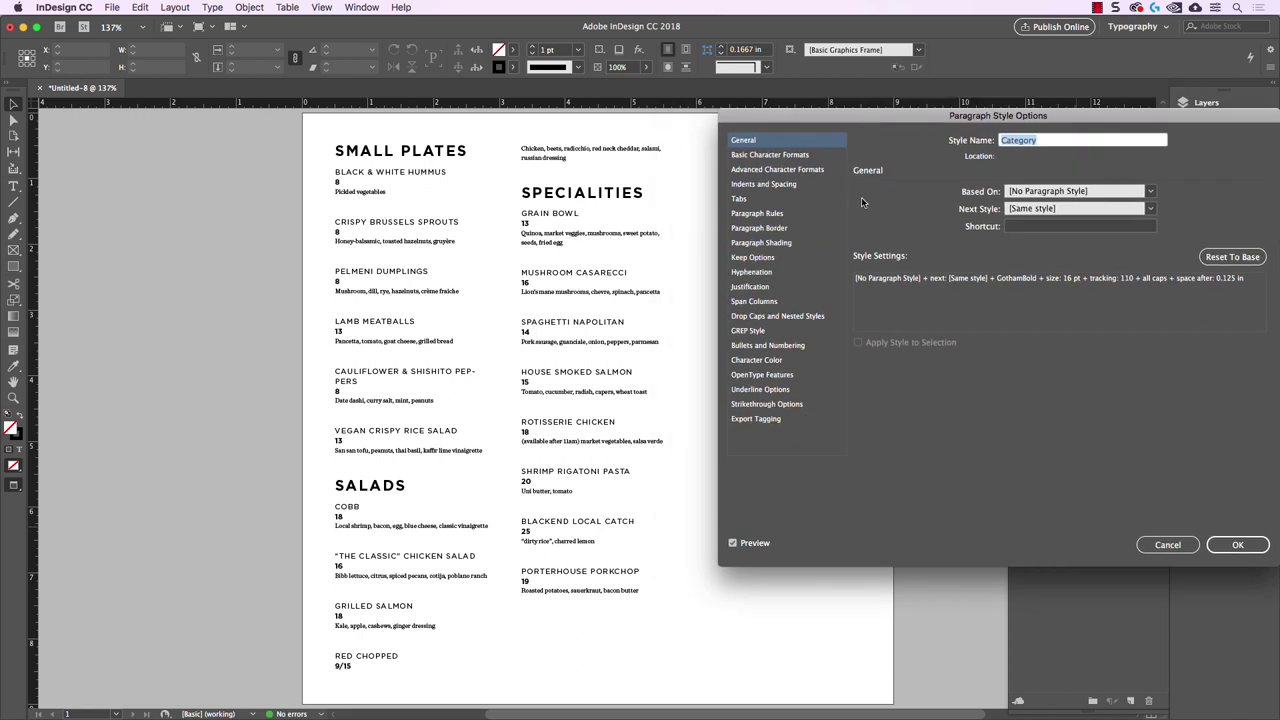
left_click(756, 302)
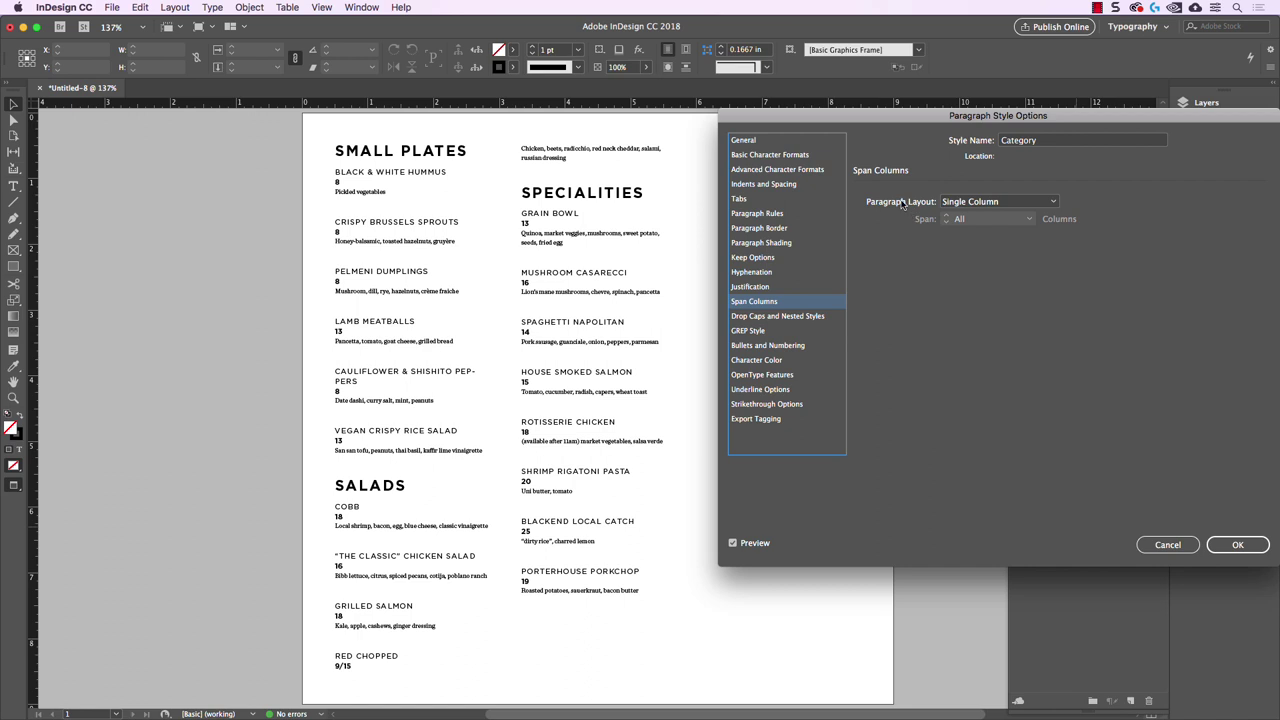
left_click(995, 203)
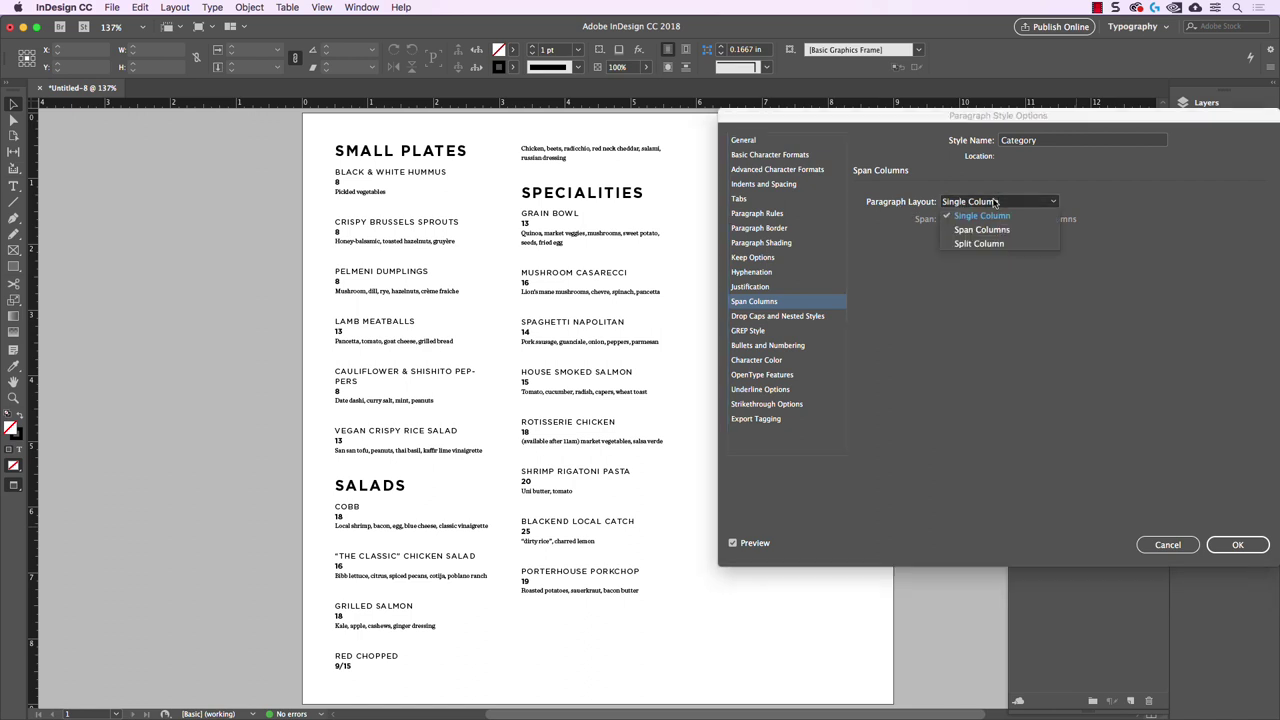
left_click(1015, 232)
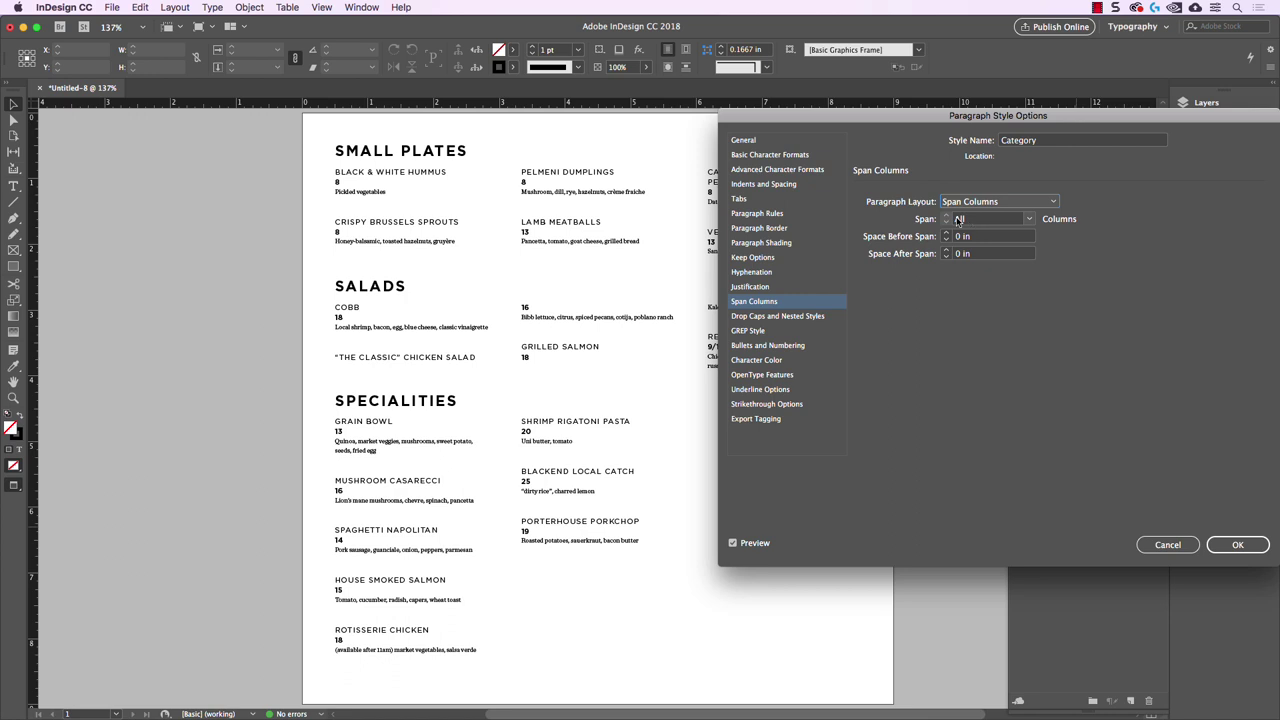
left_click(1028, 219)
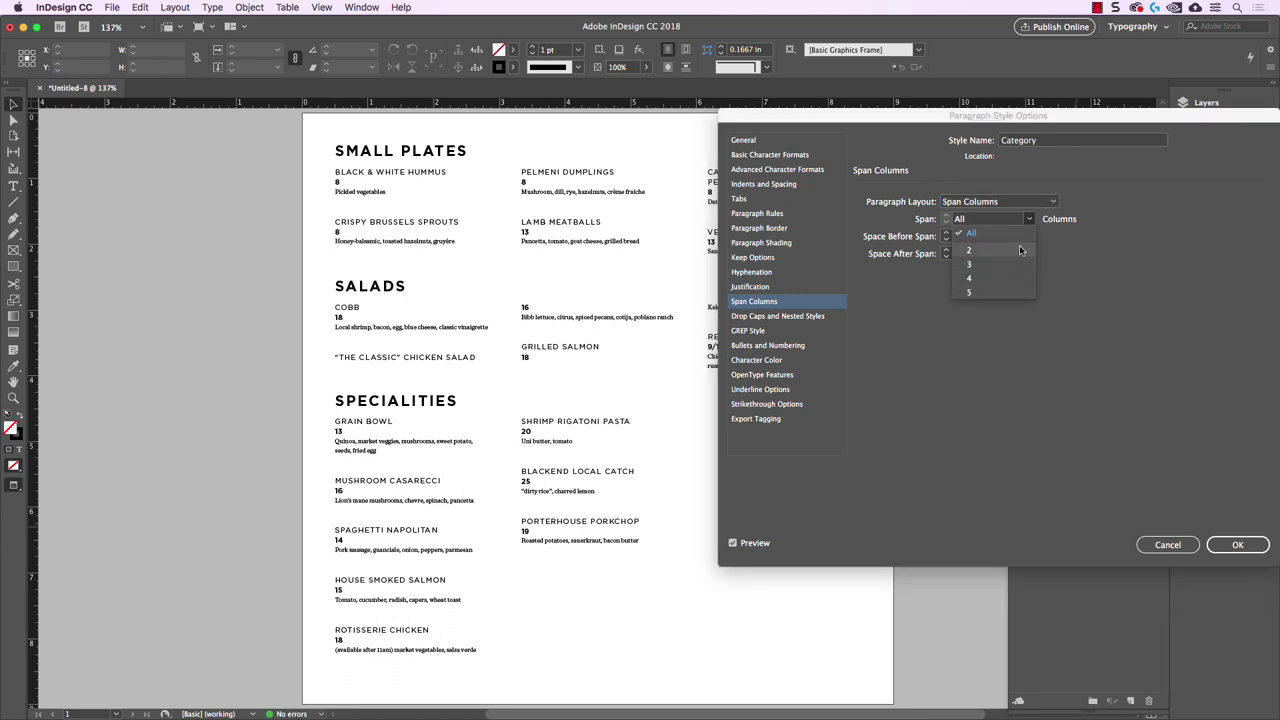
left_click(968, 233)
left_click_drag(903, 124, 989, 297)
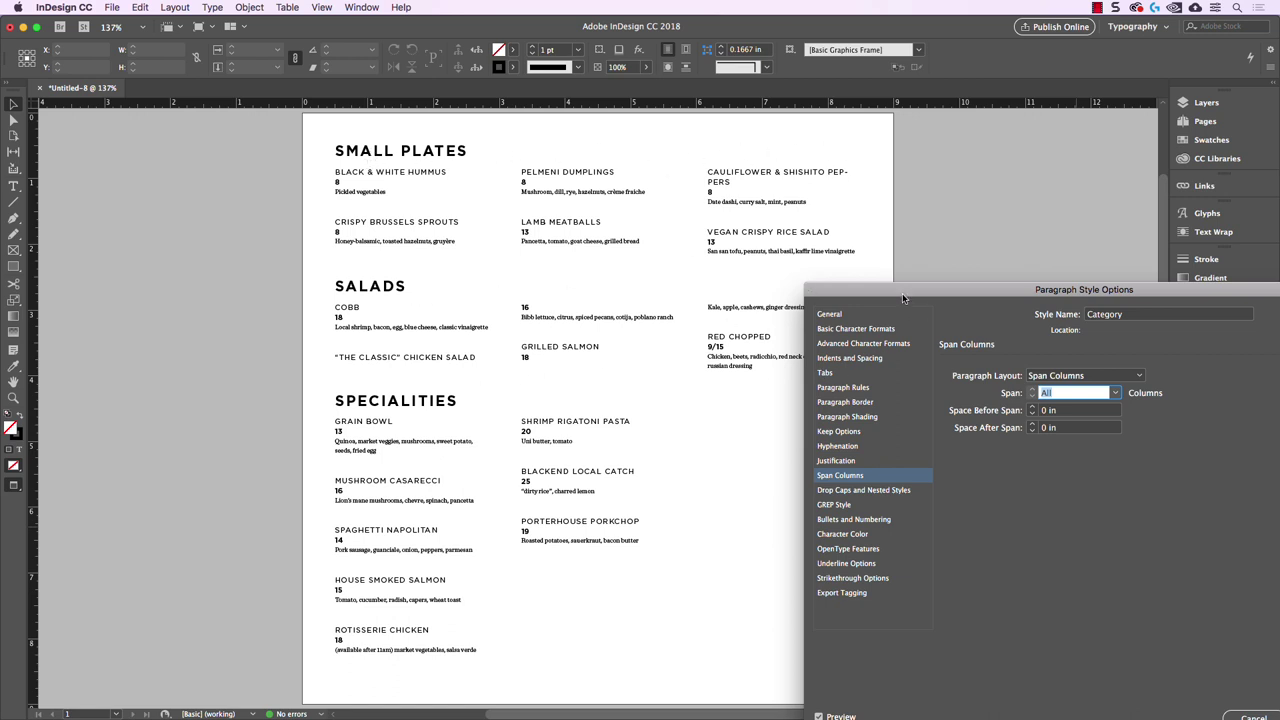
left_click_drag(902, 293, 896, 383)
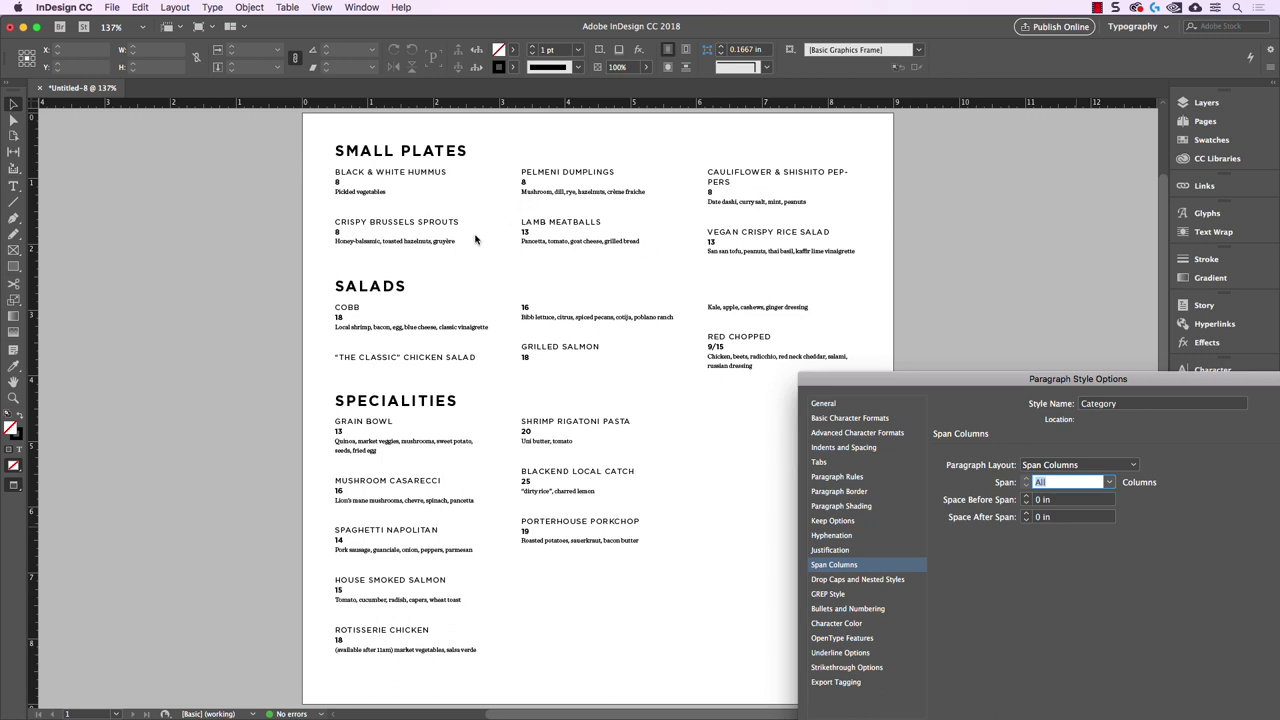
left_click_drag(1025, 383, 810, 150)
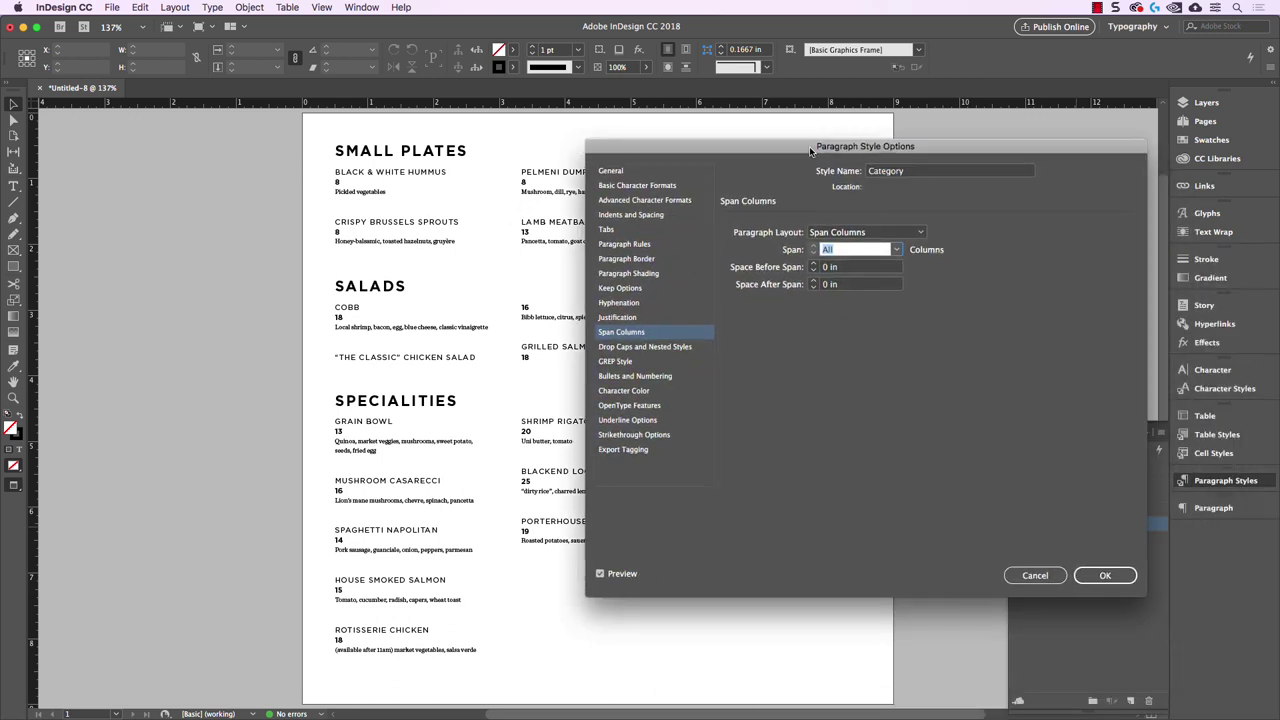
left_click(1104, 573)
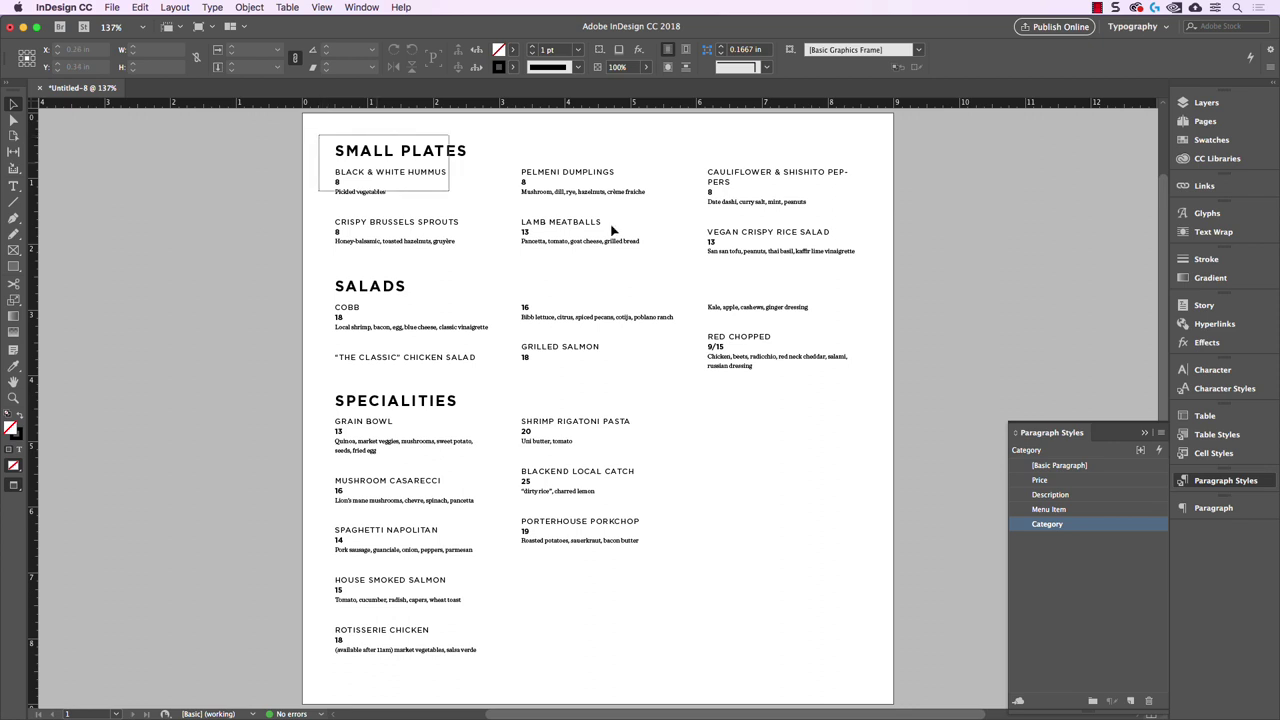
left_click_drag(318, 134, 898, 269)
left_click(239, 305)
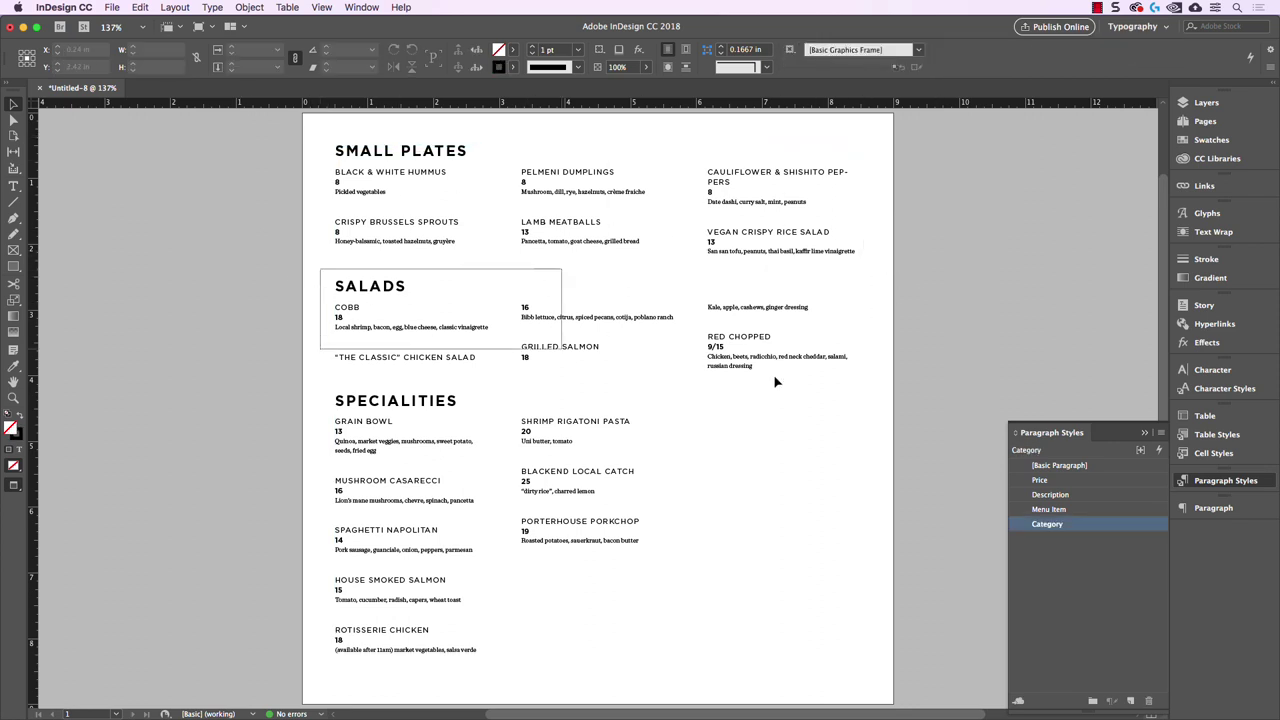
left_click_drag(775, 382, 923, 383)
left_click_drag(313, 392, 932, 670)
left_click(934, 398)
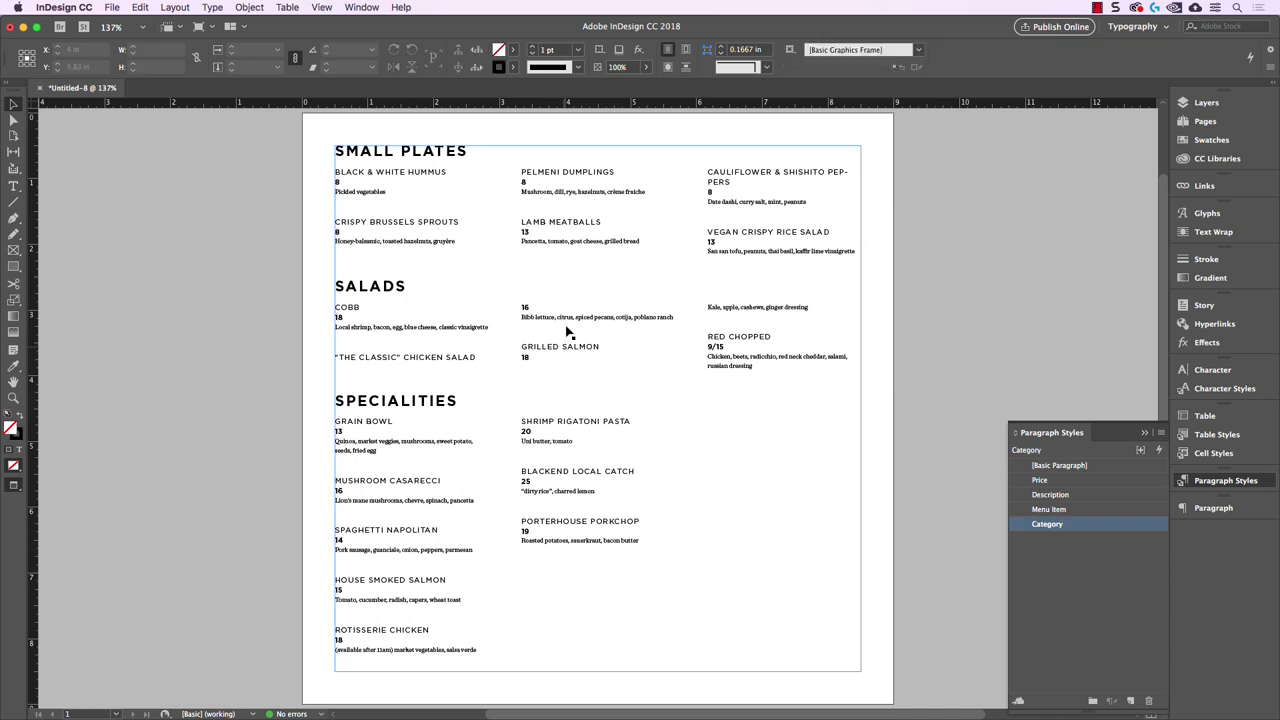
- Shorten the menu text frame from its bottom edge to a height of 6.3 in, and deselect it
scroll(920, 586, "down", 1)
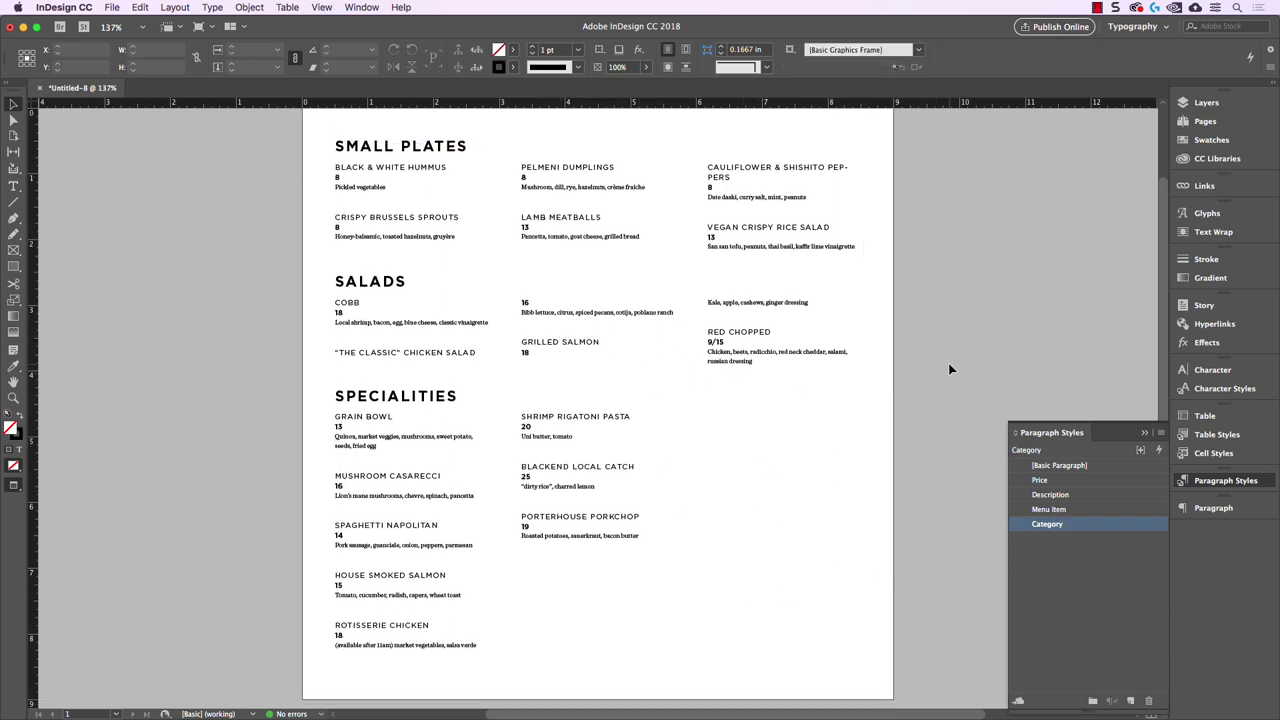
left_click(660, 363)
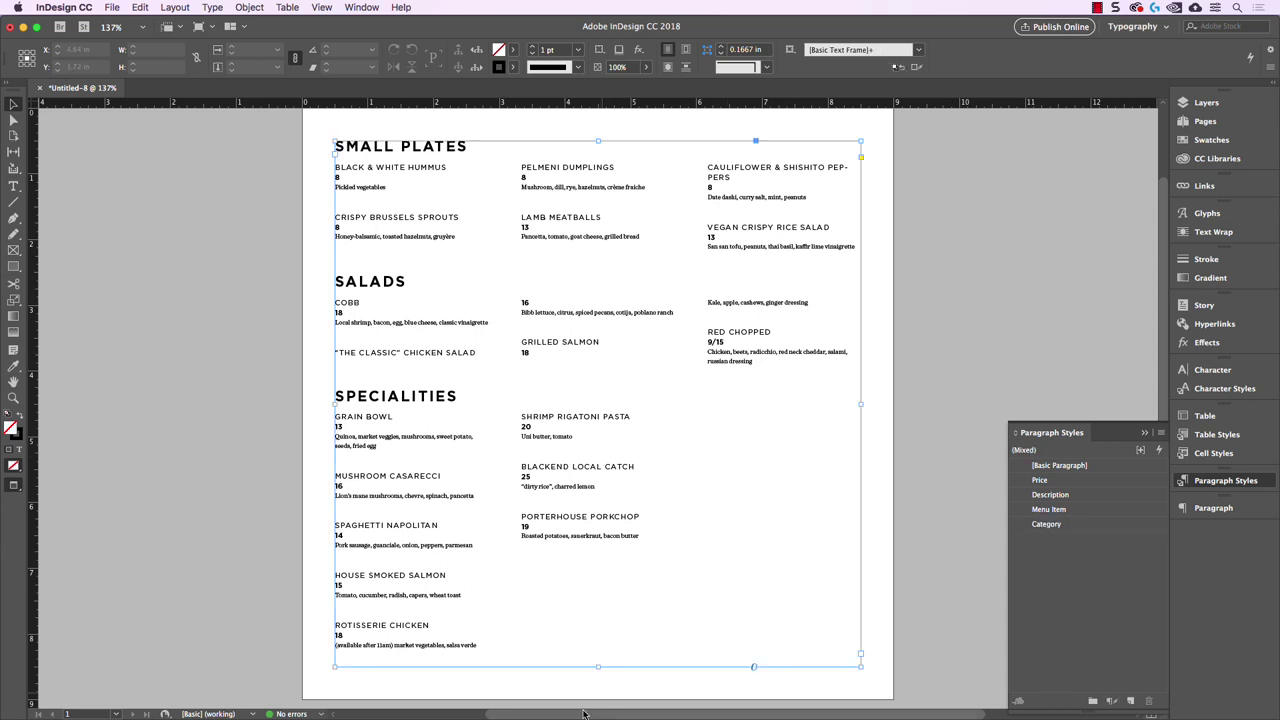
left_click_drag(597, 668, 596, 555)
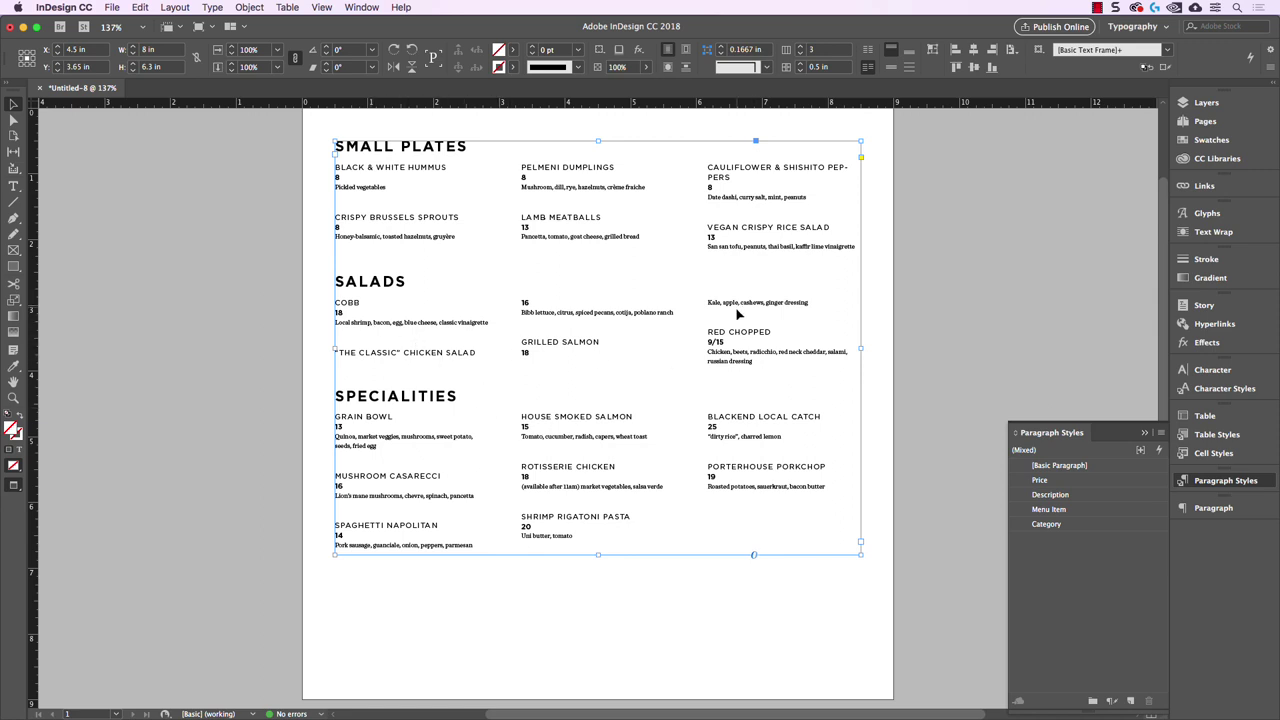
left_click(953, 469)
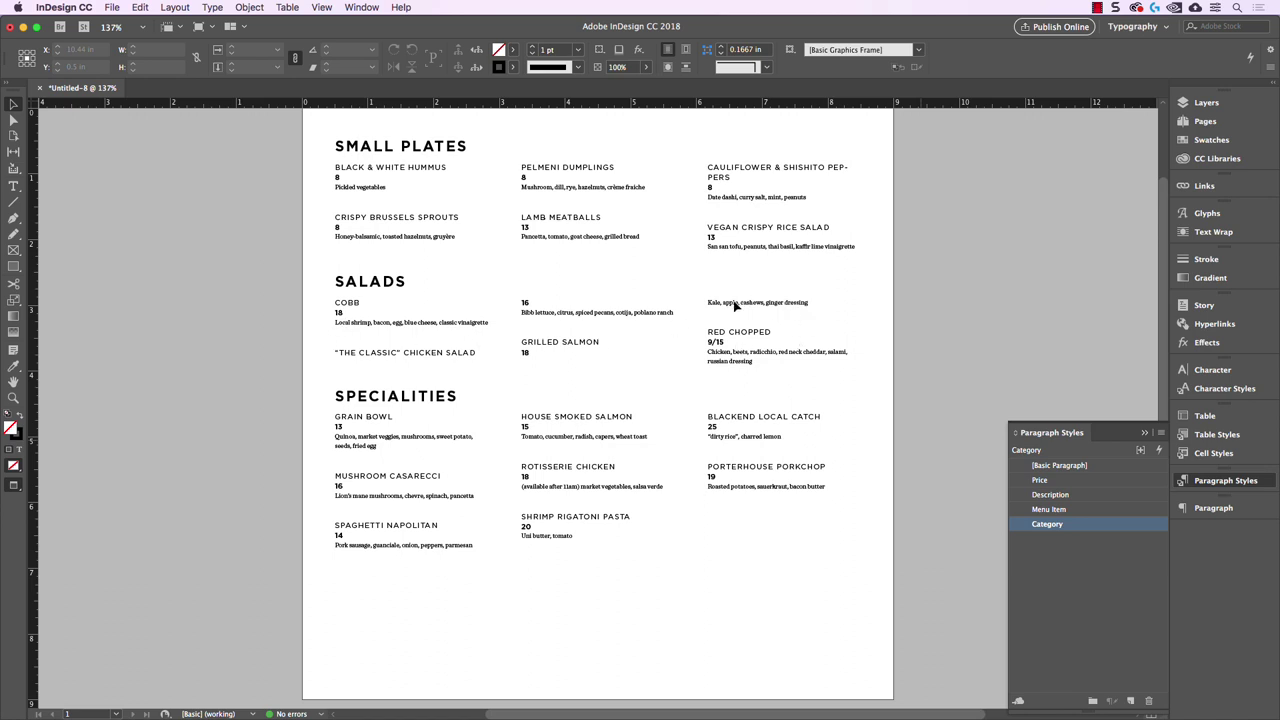
- Examine how the Salads items' names, prices and descriptions are divided across the three columns
left_click(342, 306)
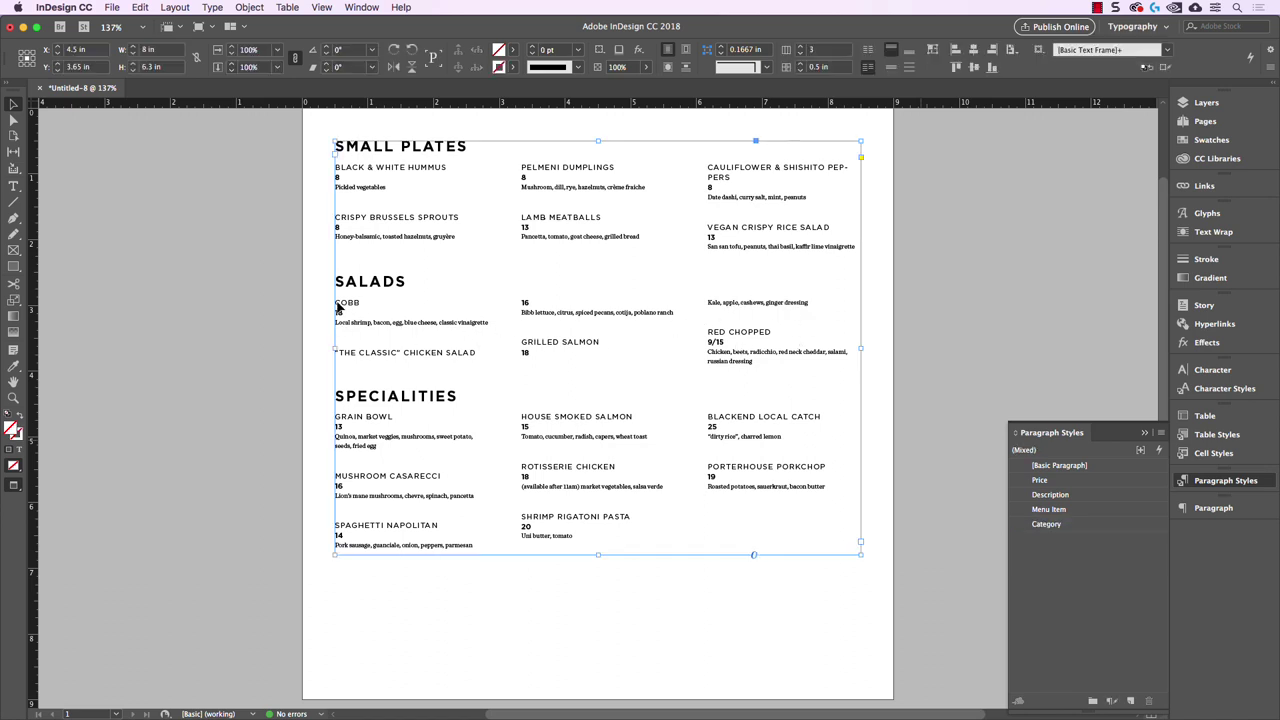
double_click(337, 300)
left_click_drag(337, 300, 409, 359)
left_click(568, 341)
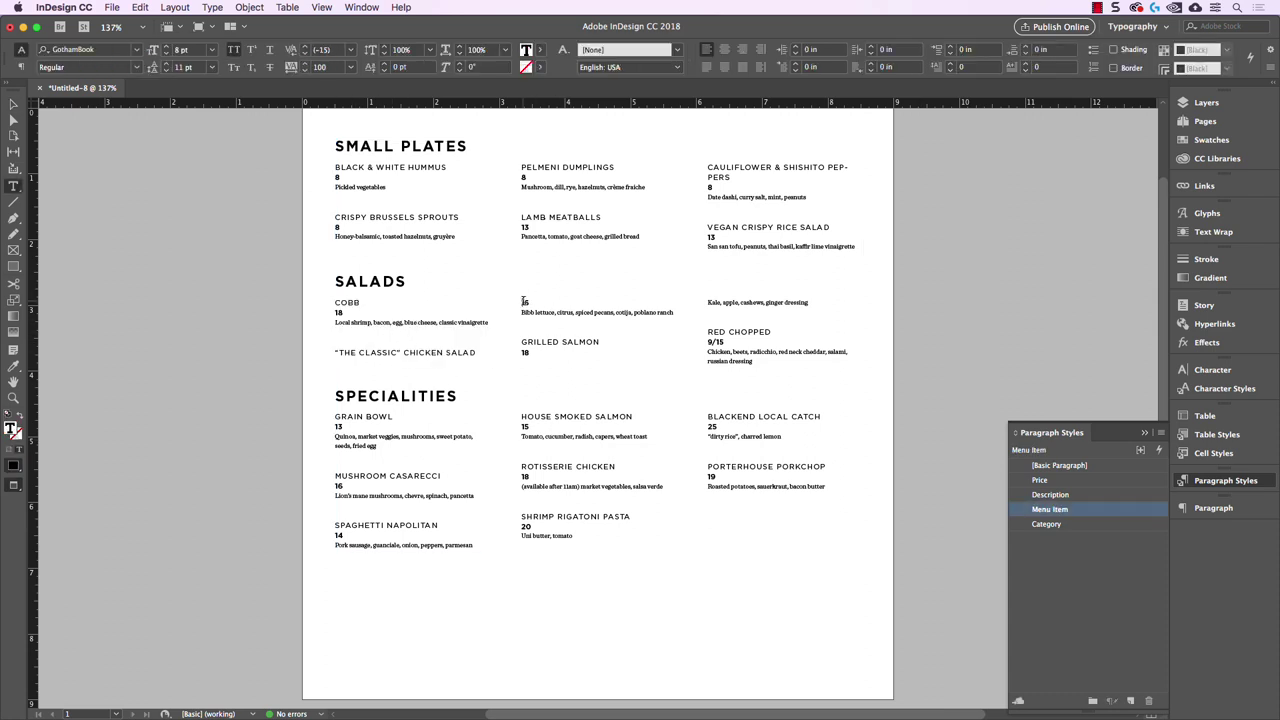
double_click(523, 301)
left_click(677, 330)
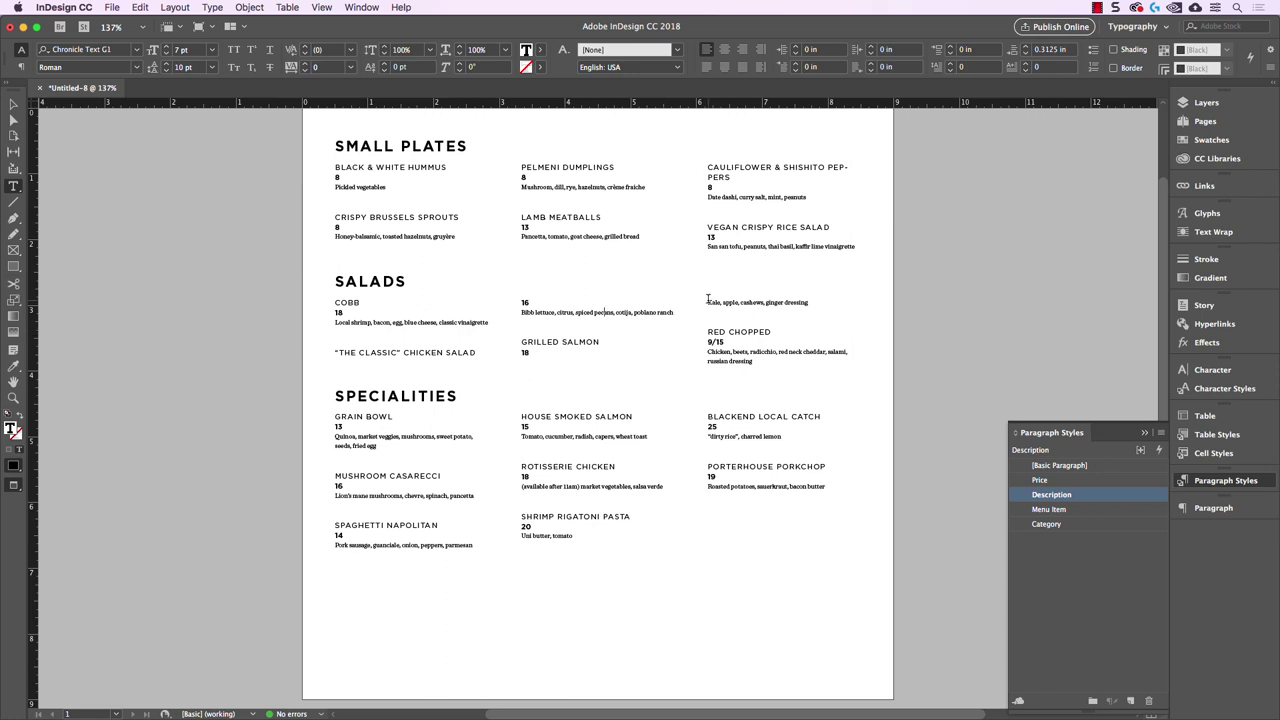
left_click_drag(708, 299, 802, 325)
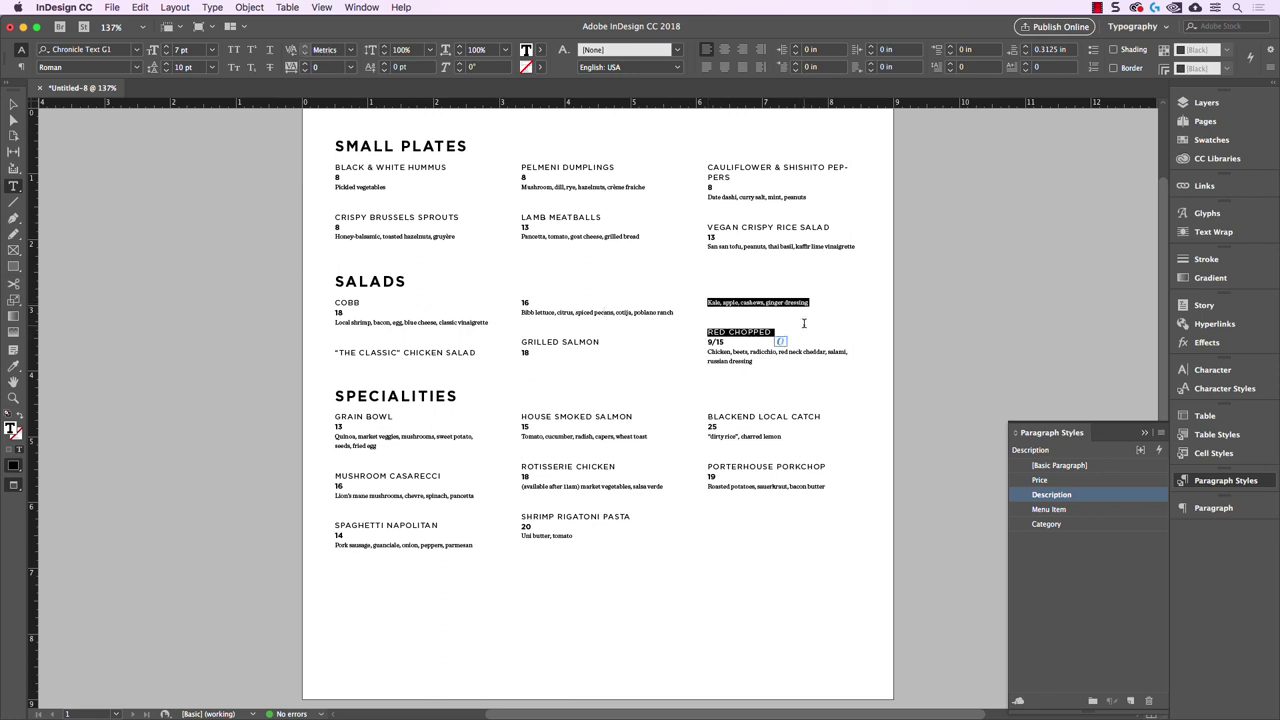
left_click(802, 324)
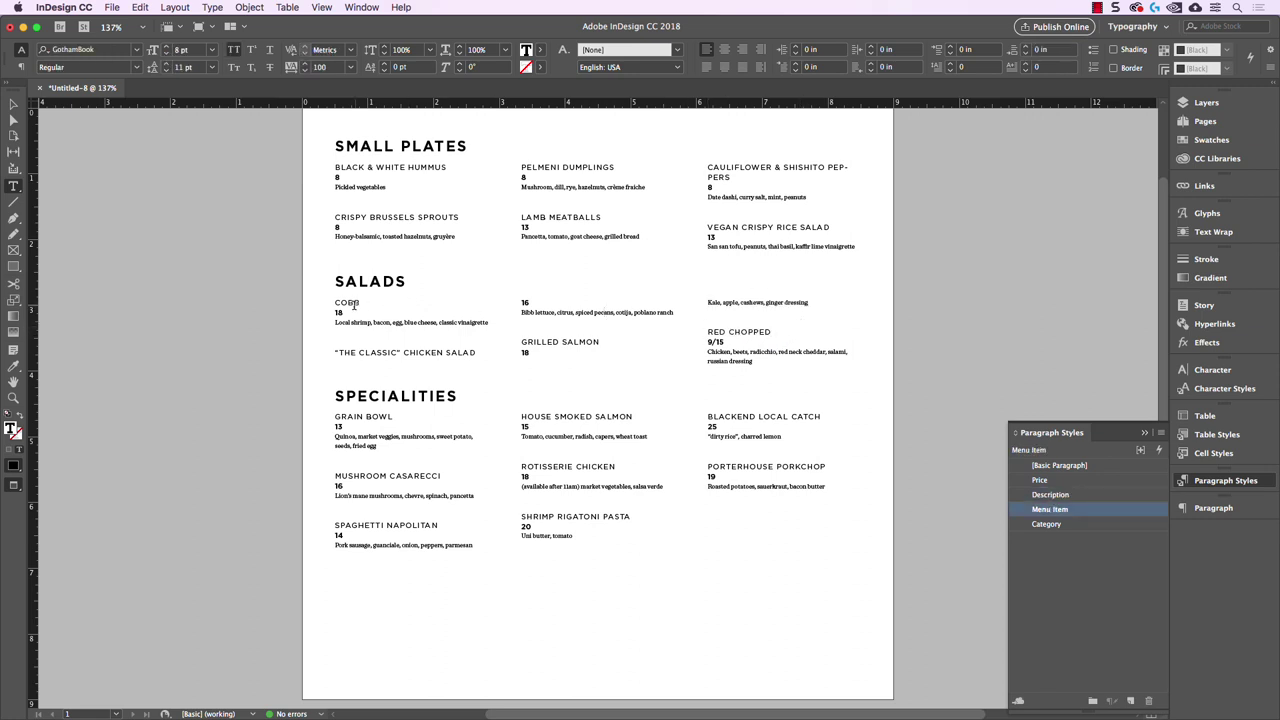
left_click_drag(338, 306, 432, 330)
left_click(408, 330)
- Insert a column break before Red Chopped in the Salads section
left_click(717, 335)
right_click(709, 336)
mouse_move(829, 578)
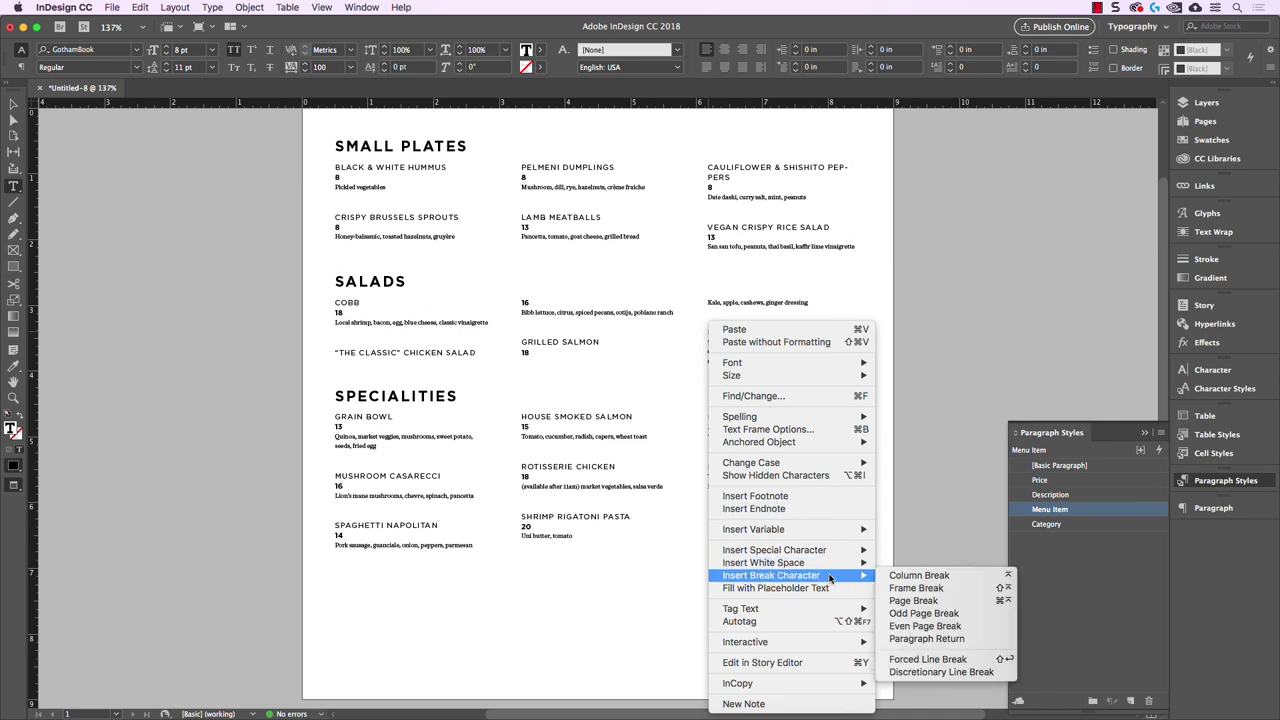
left_click(893, 580)
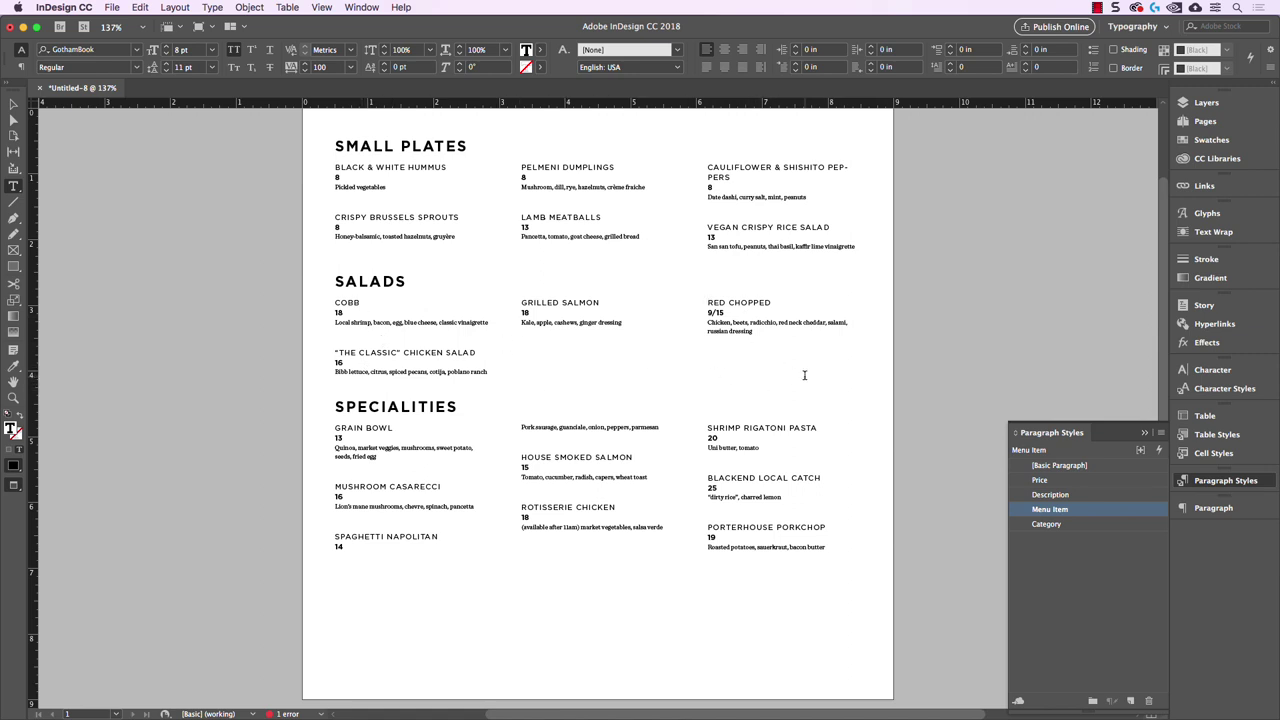
- Extend the menu text frame at its bottom edge to a height of 6.66 in, and deselect it
key("Escape")
left_click(752, 513)
left_click_drag(598, 566, 598, 578)
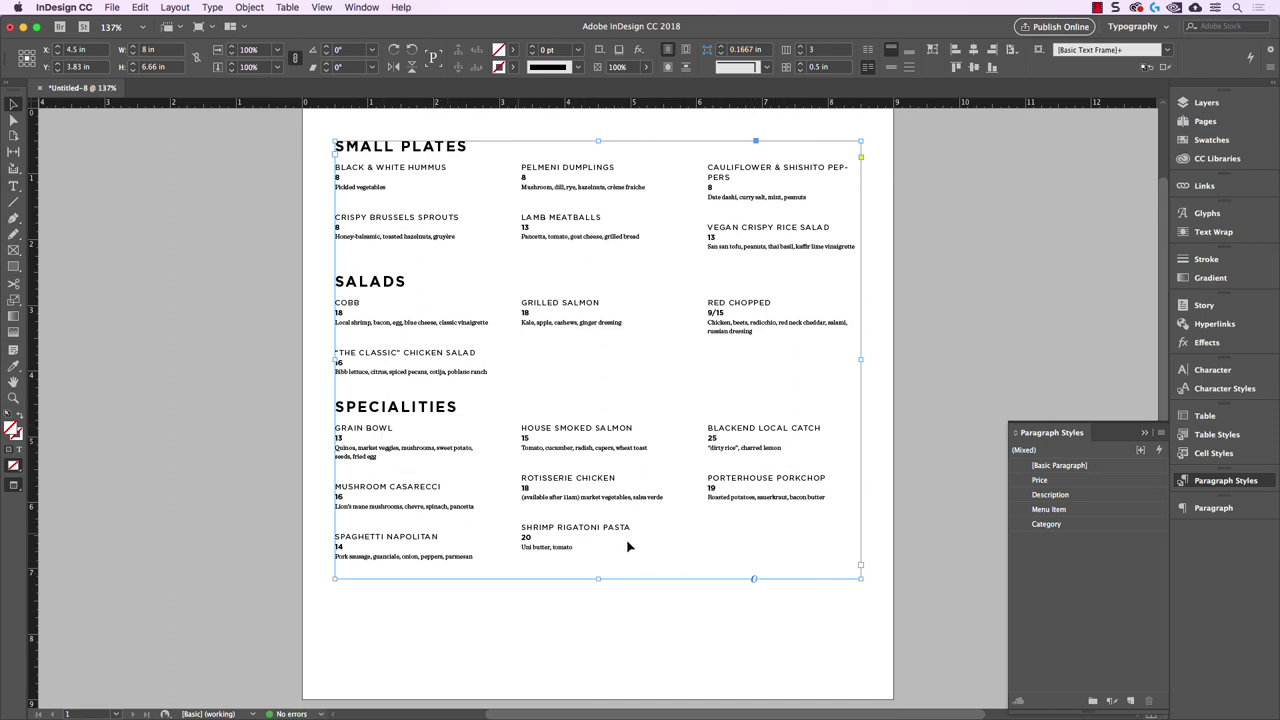
left_click(960, 410)
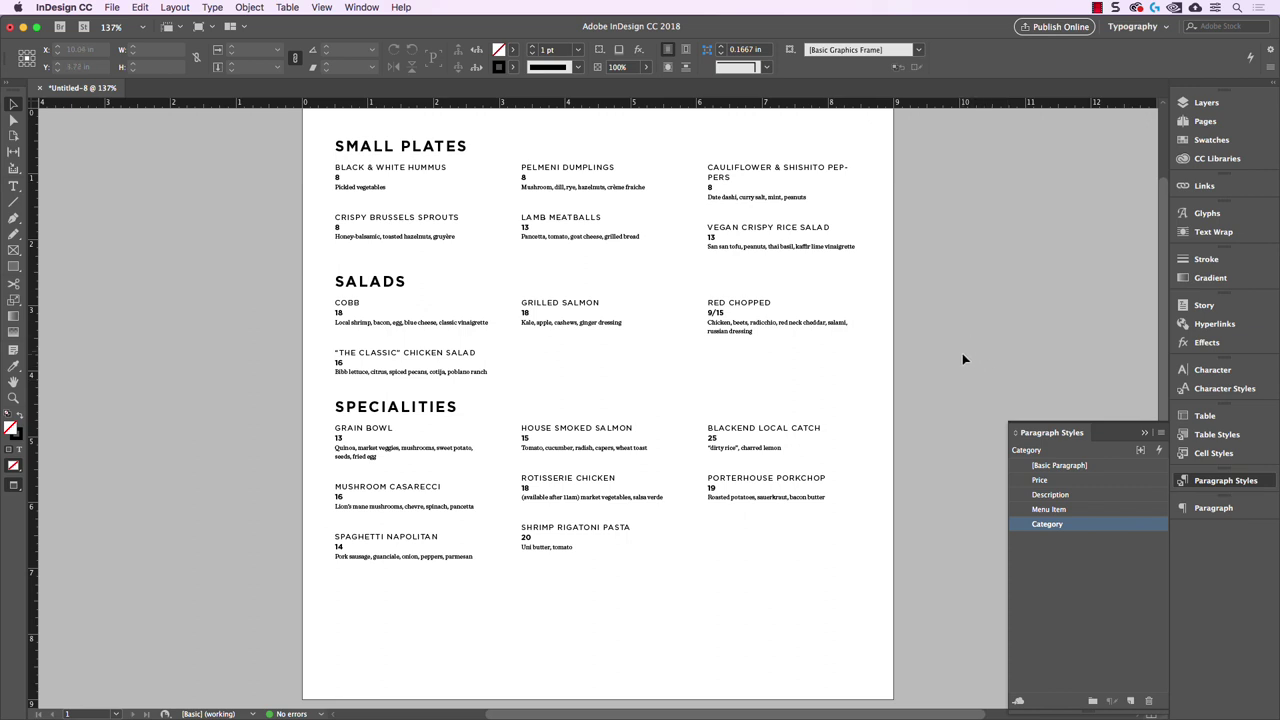
- Set the Menu Item paragraph style's font size to 7.5 pt
scroll(963, 354, "up", 1)
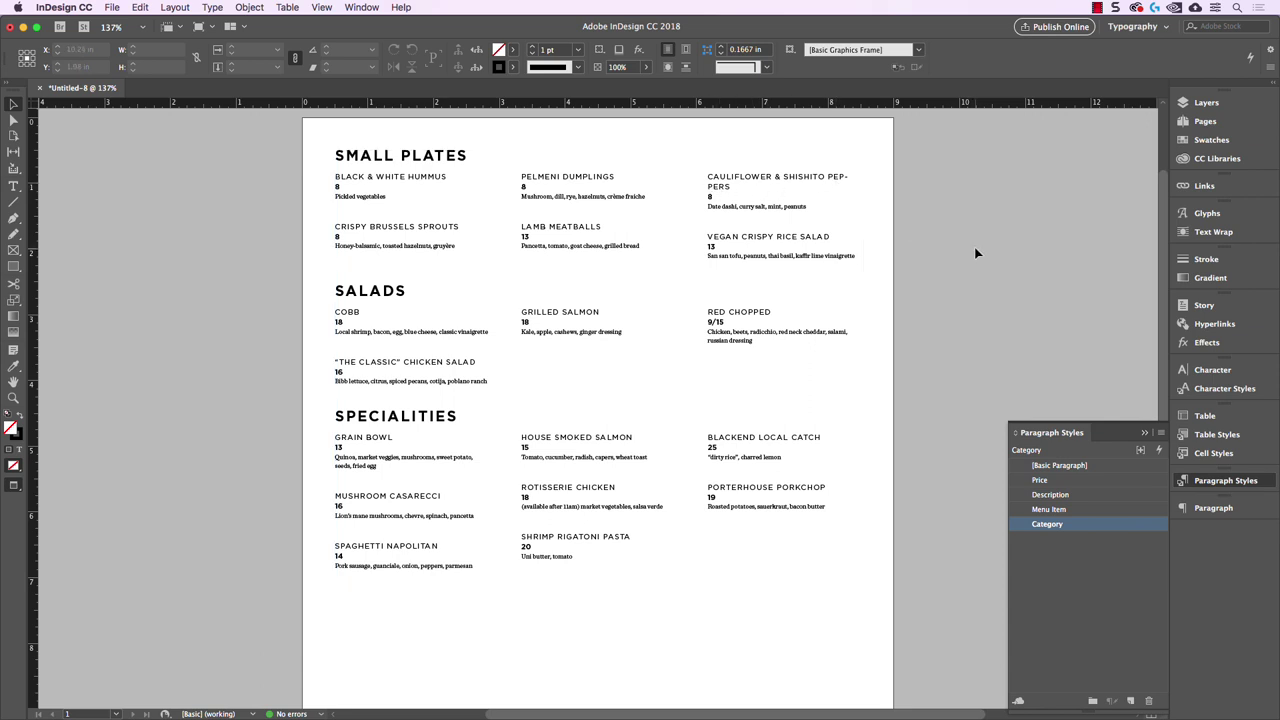
double_click(1081, 510)
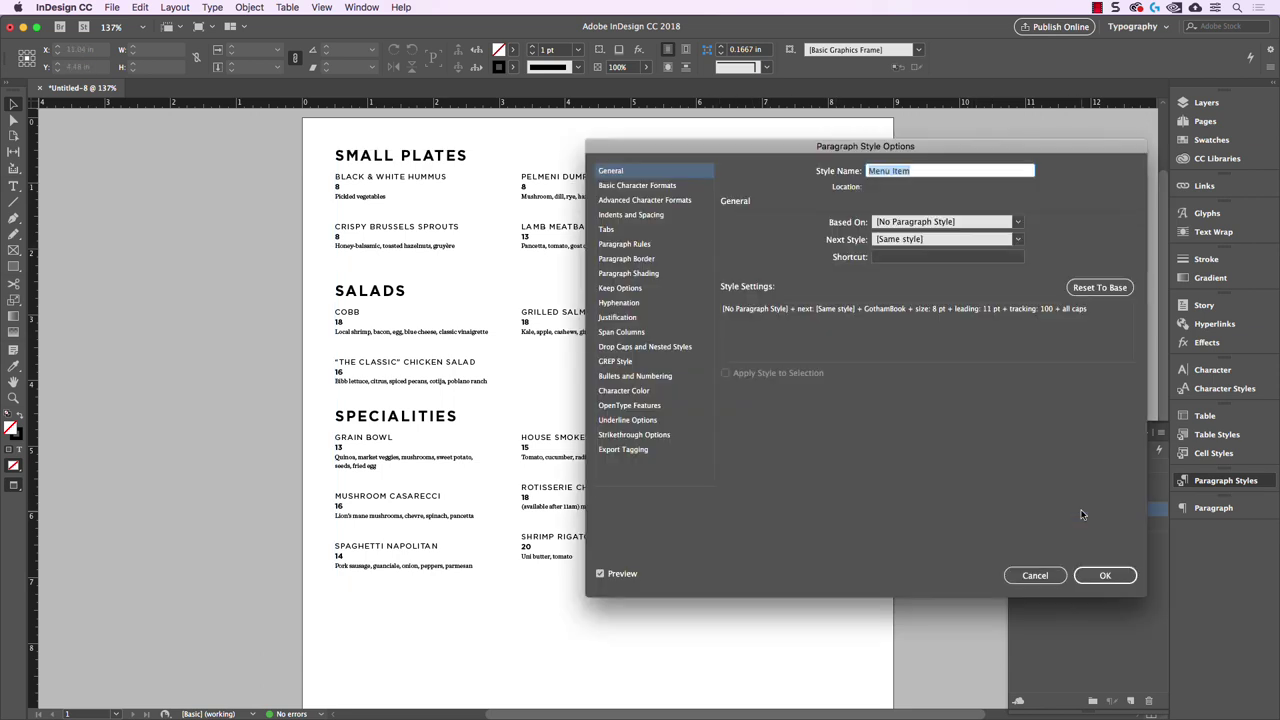
left_click_drag(835, 147, 966, 156)
left_click(775, 194)
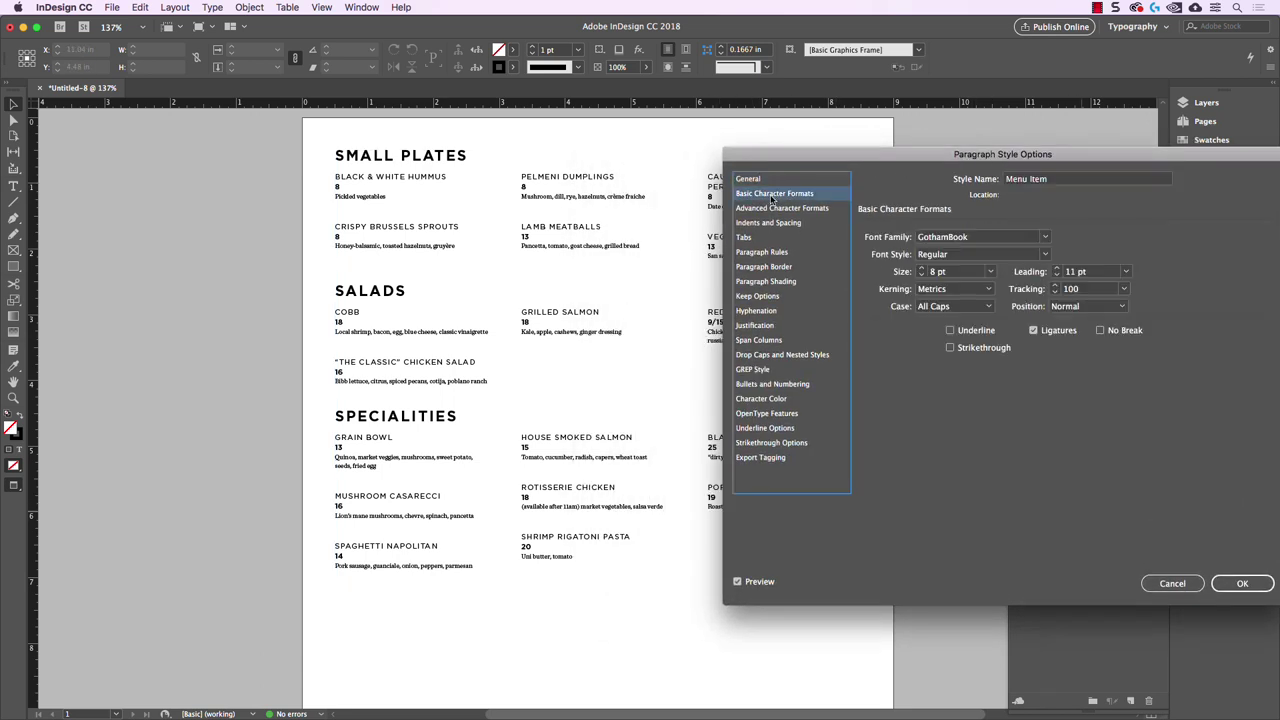
left_click(969, 273)
type("7.5")
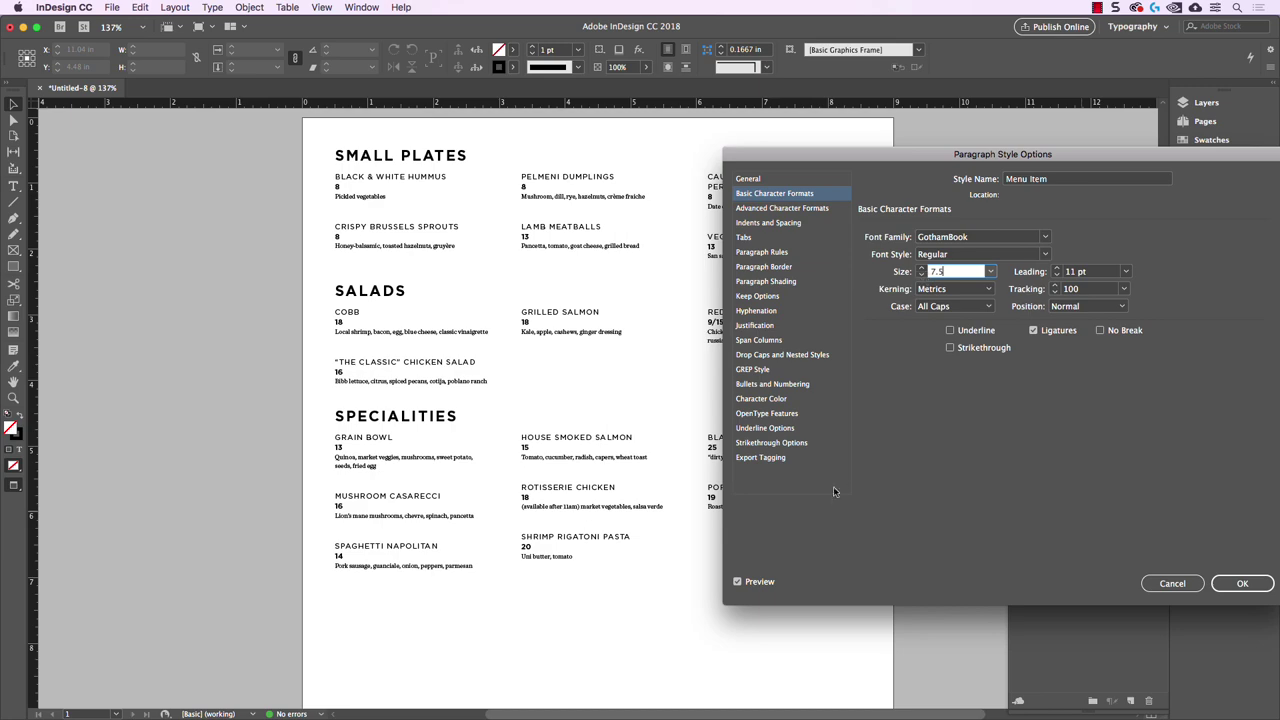
key("Tab")
left_click_drag(848, 160, 505, 216)
left_click(915, 637)
- Shorten the menu text frame from its bottom edge to a height of 6.5 in, and deselect it
left_click(846, 549)
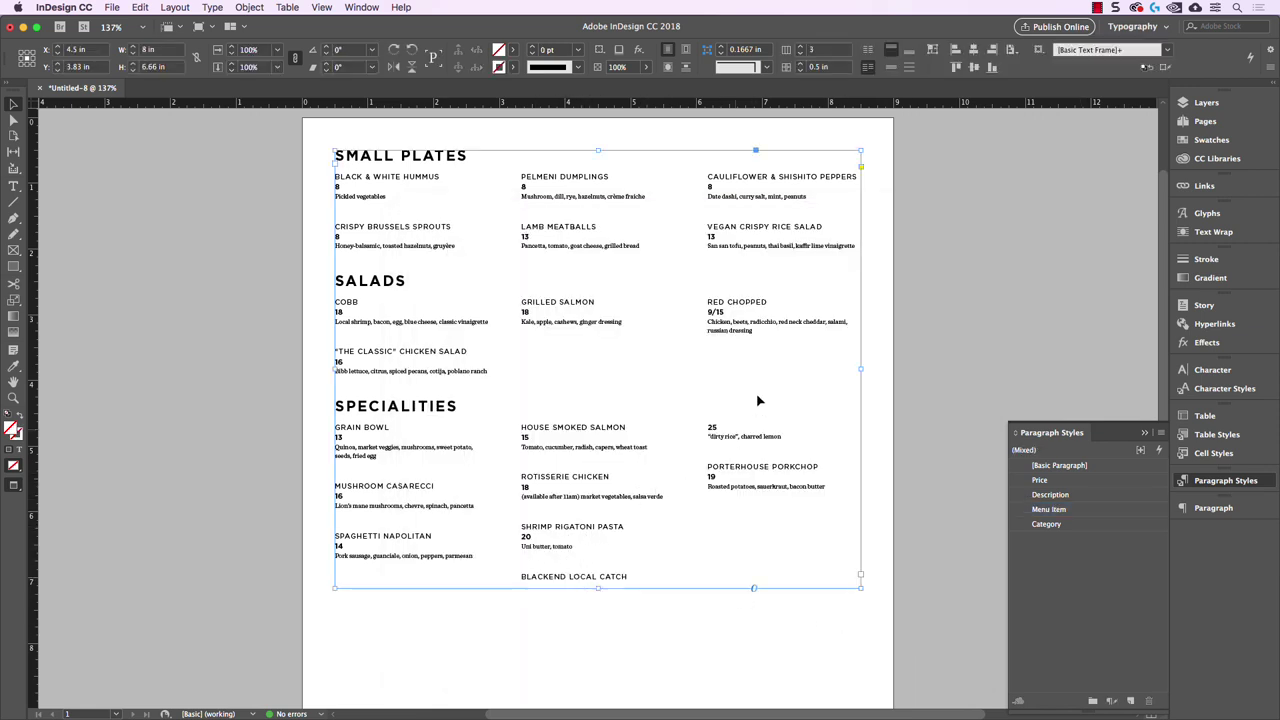
left_click_drag(599, 590, 599, 577)
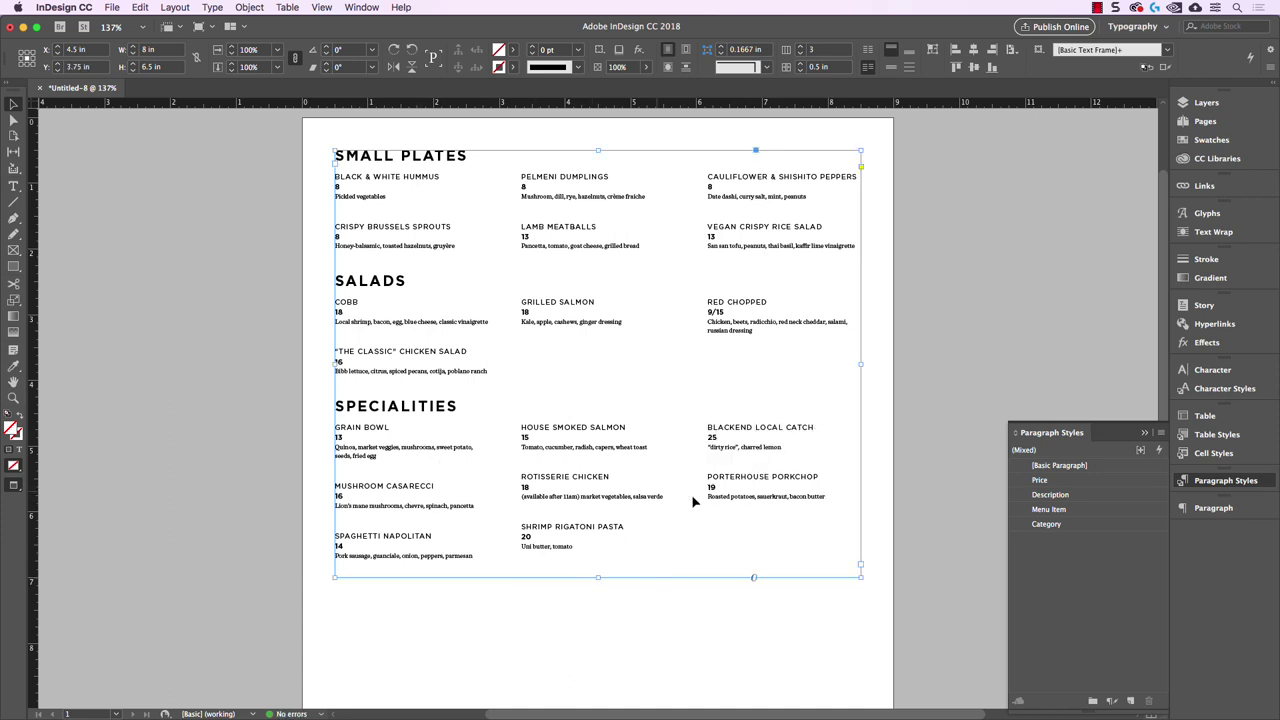
left_click(948, 392)
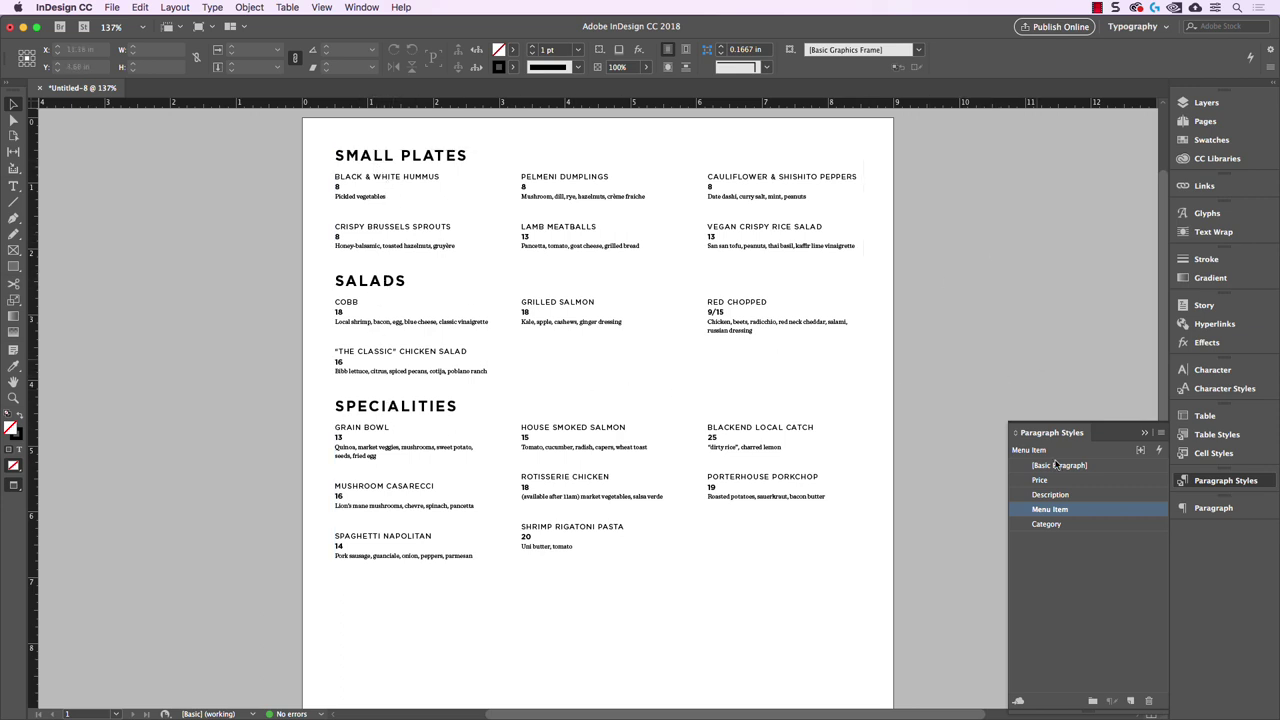
- Set the Category paragraph style's space before to 0.1875 in
double_click(1070, 524)
left_click(488, 245)
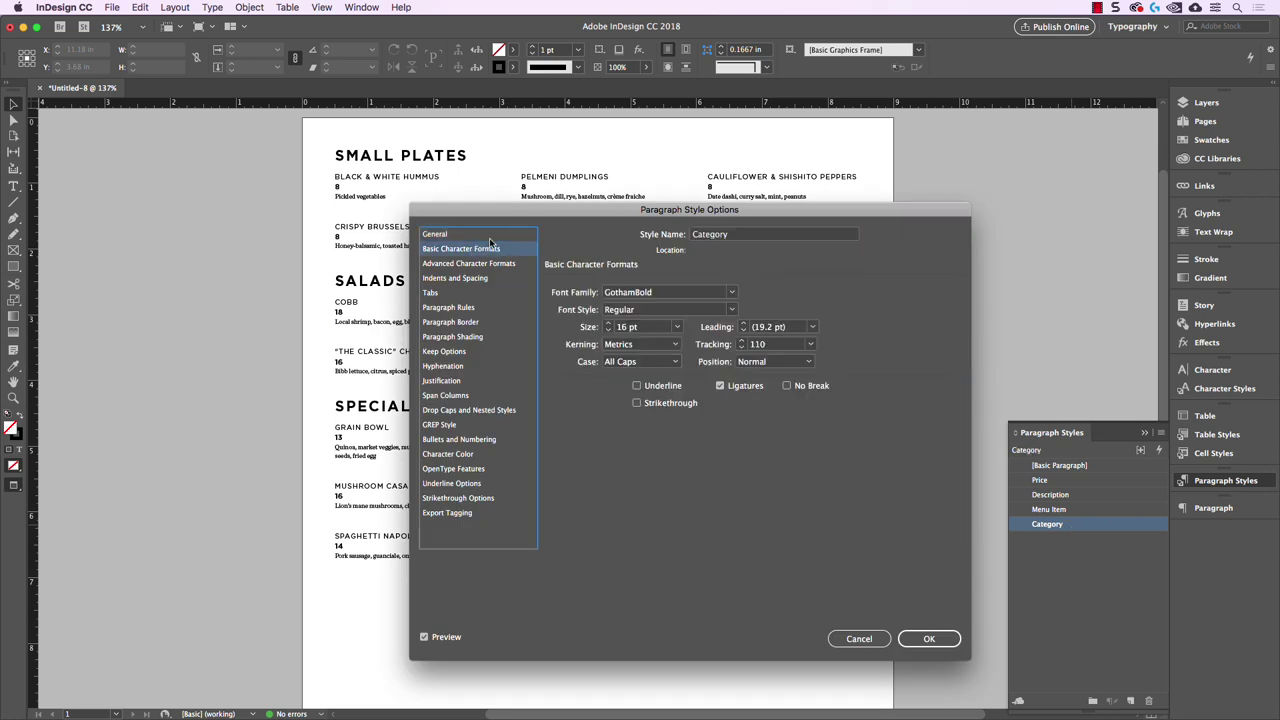
left_click_drag(514, 214, 713, 166)
left_click(650, 227)
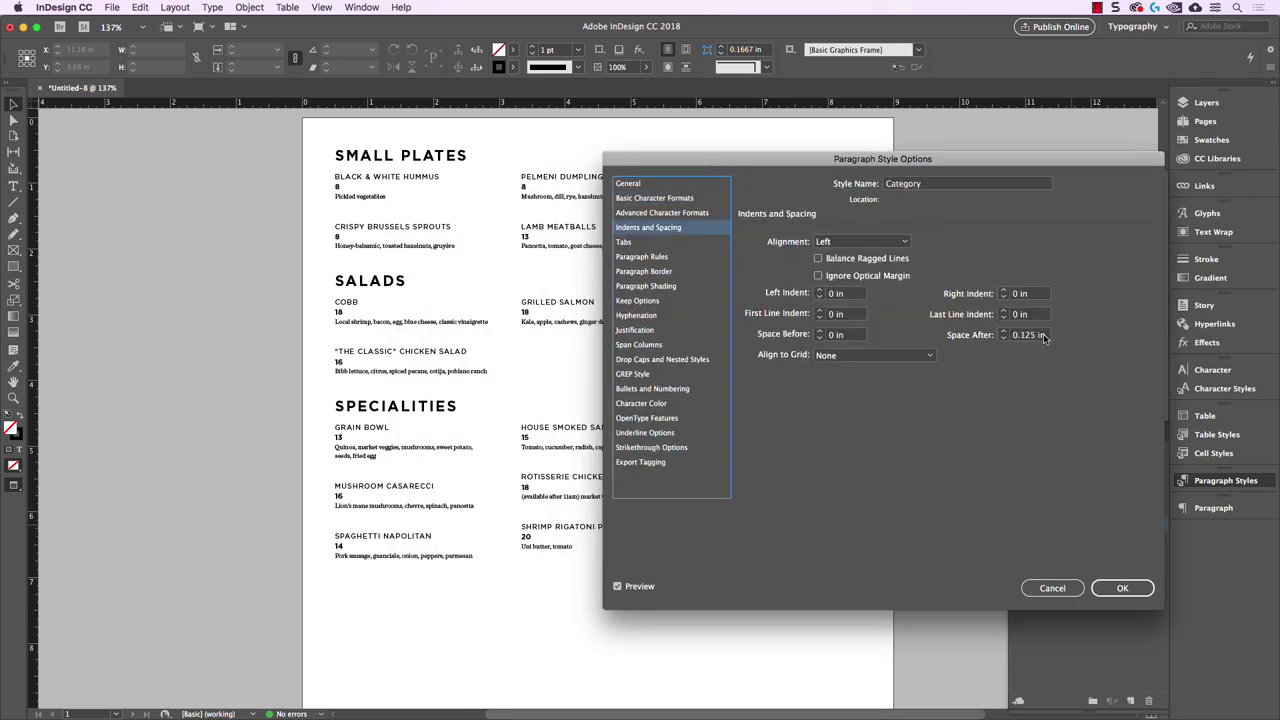
left_click(852, 335)
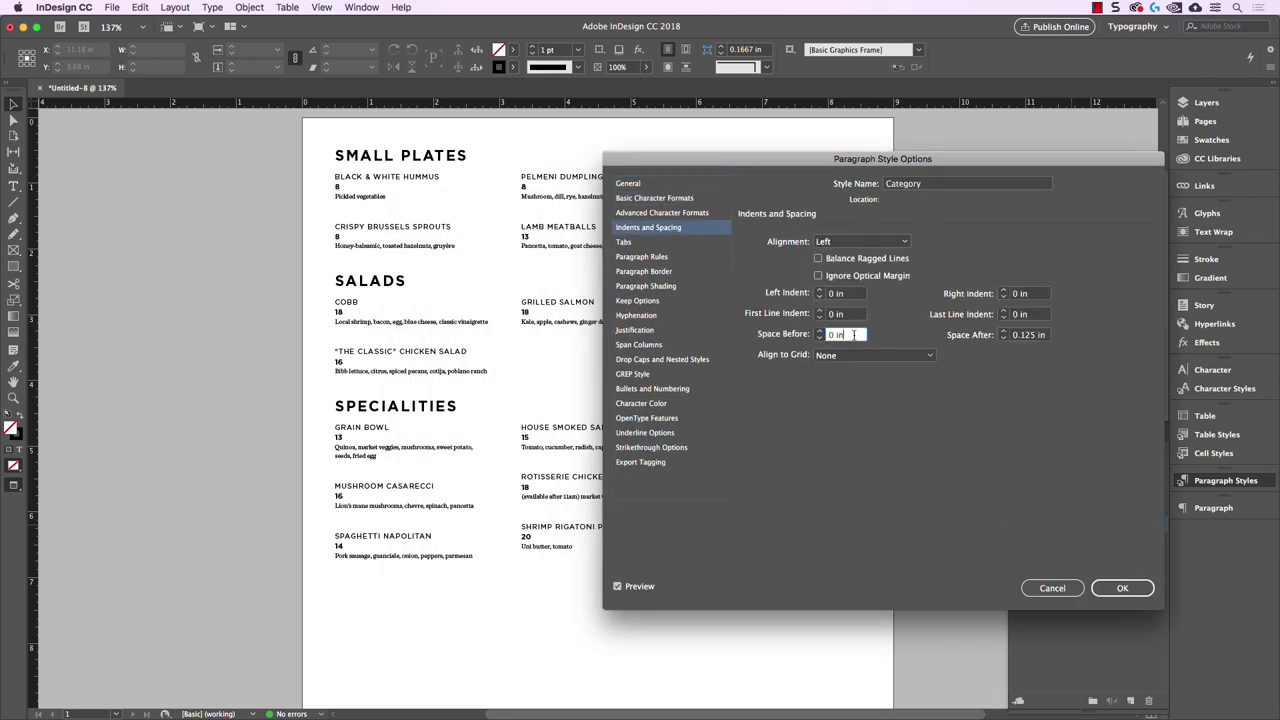
key("Up")
key("Up")
key("Up")
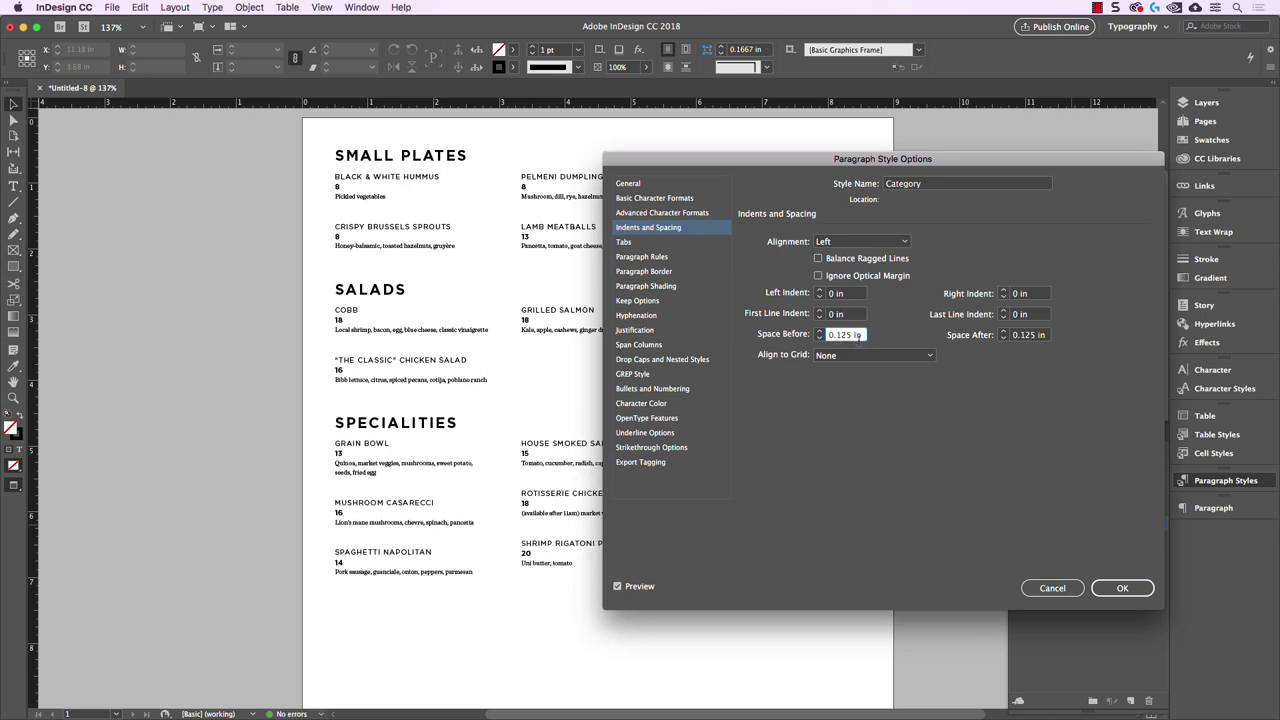
key("Up")
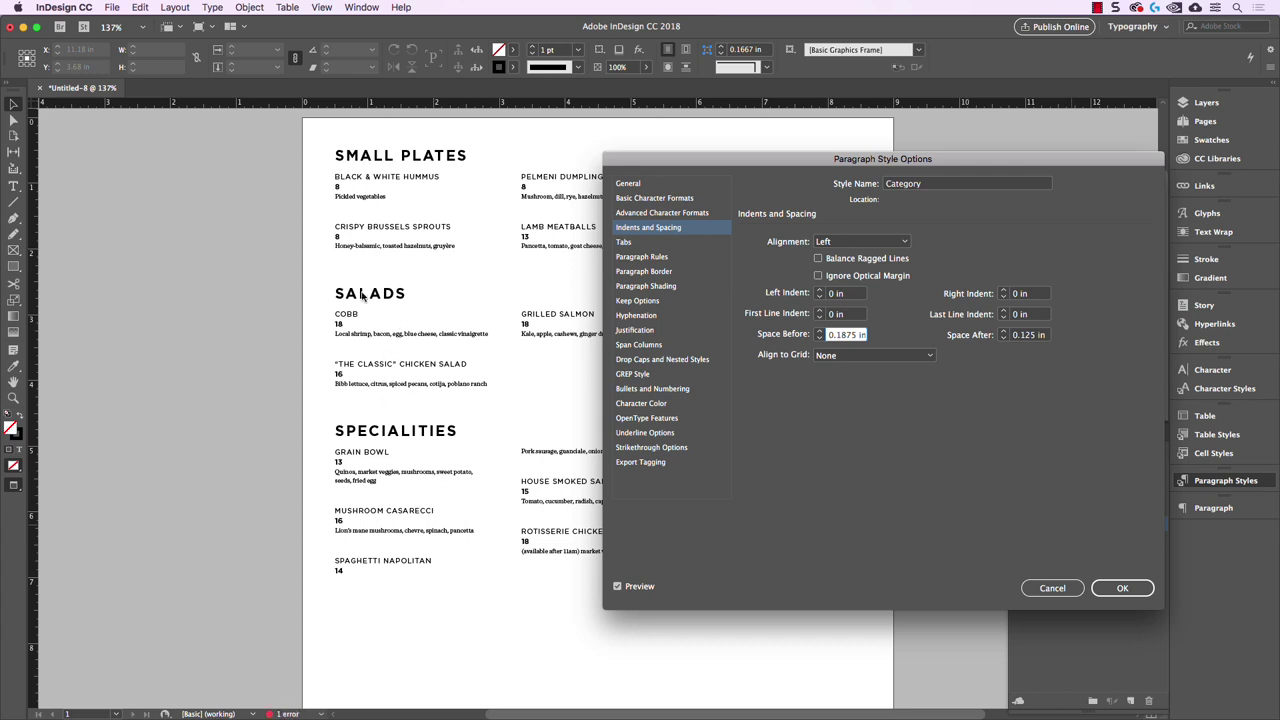
left_click(1133, 590)
- Extend the menu text frame at its bottom edge to a height of 6.88 in, and deselect it
left_click(583, 577)
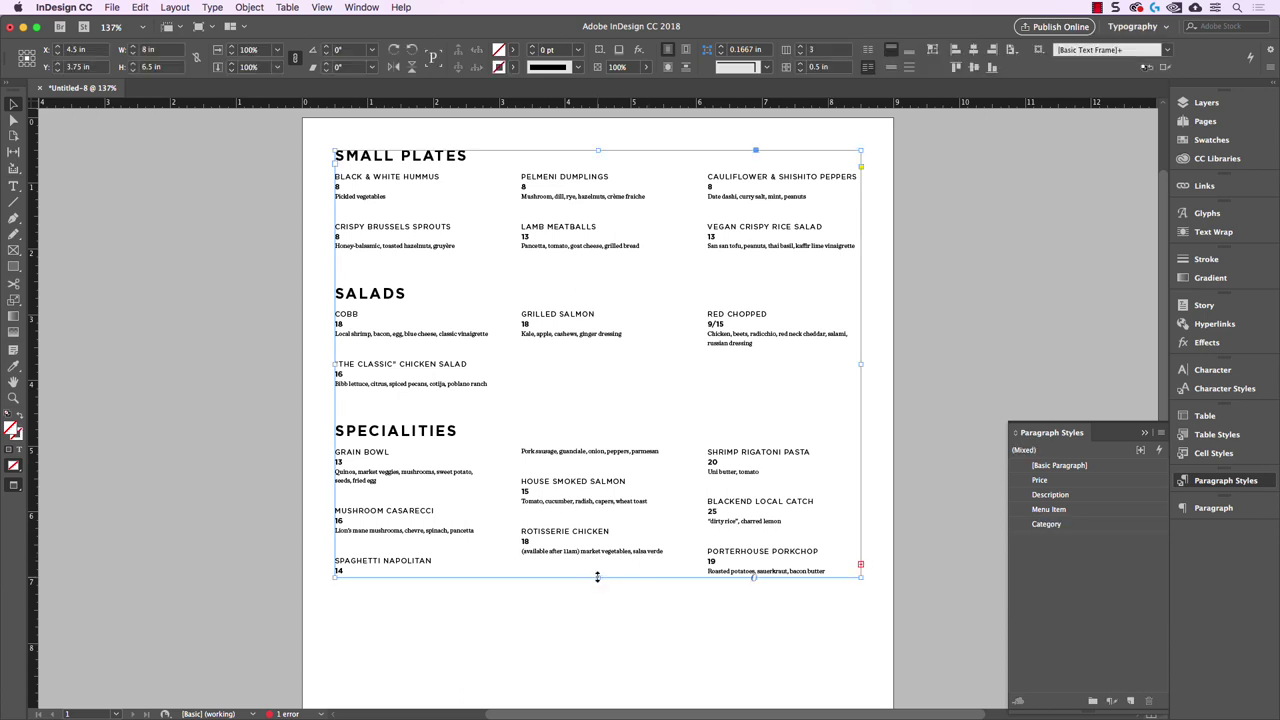
mouse_move(597, 577)
left_mouse_down()
mouse_move(603, 617)
mouse_move(597, 600)
left_mouse_up()
left_click(766, 646)
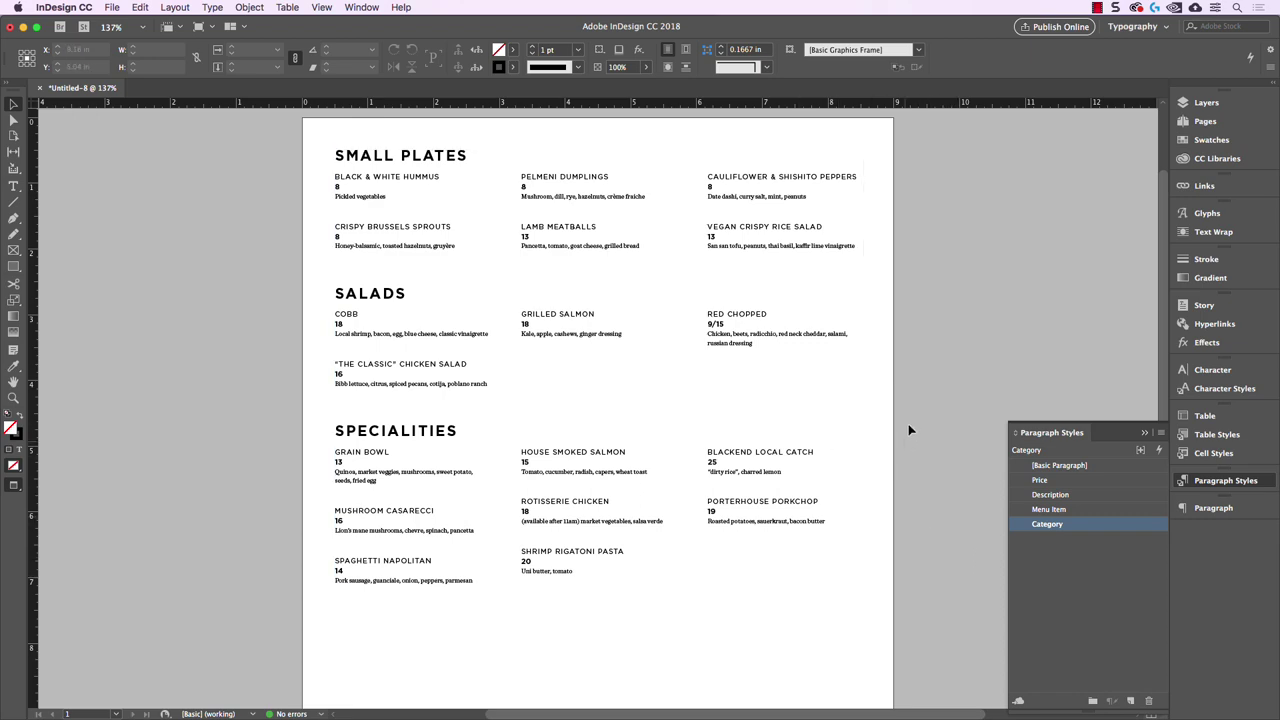
- Review the three-column menu layout with its frame edges and guides shown and in preview mode
scroll(950, 320, "down", 1)
scroll(950, 320, "up", 1)
scroll(950, 320, "right", 1)
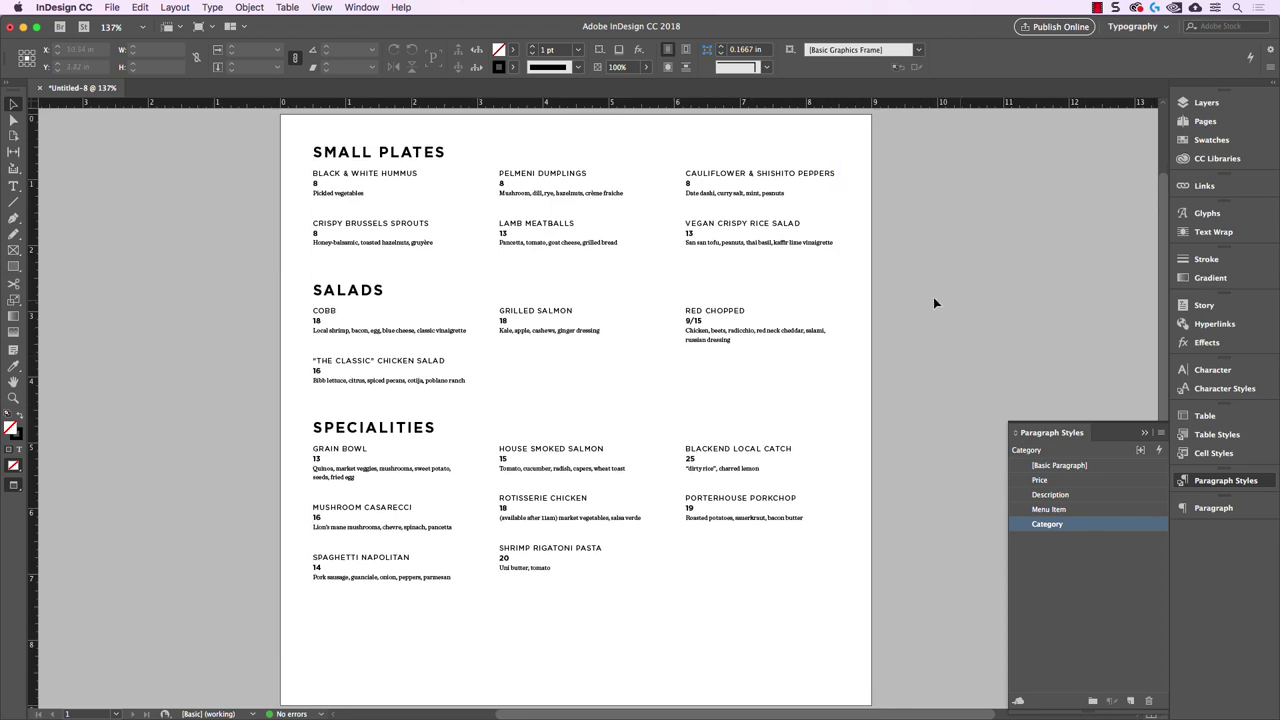
key("w")
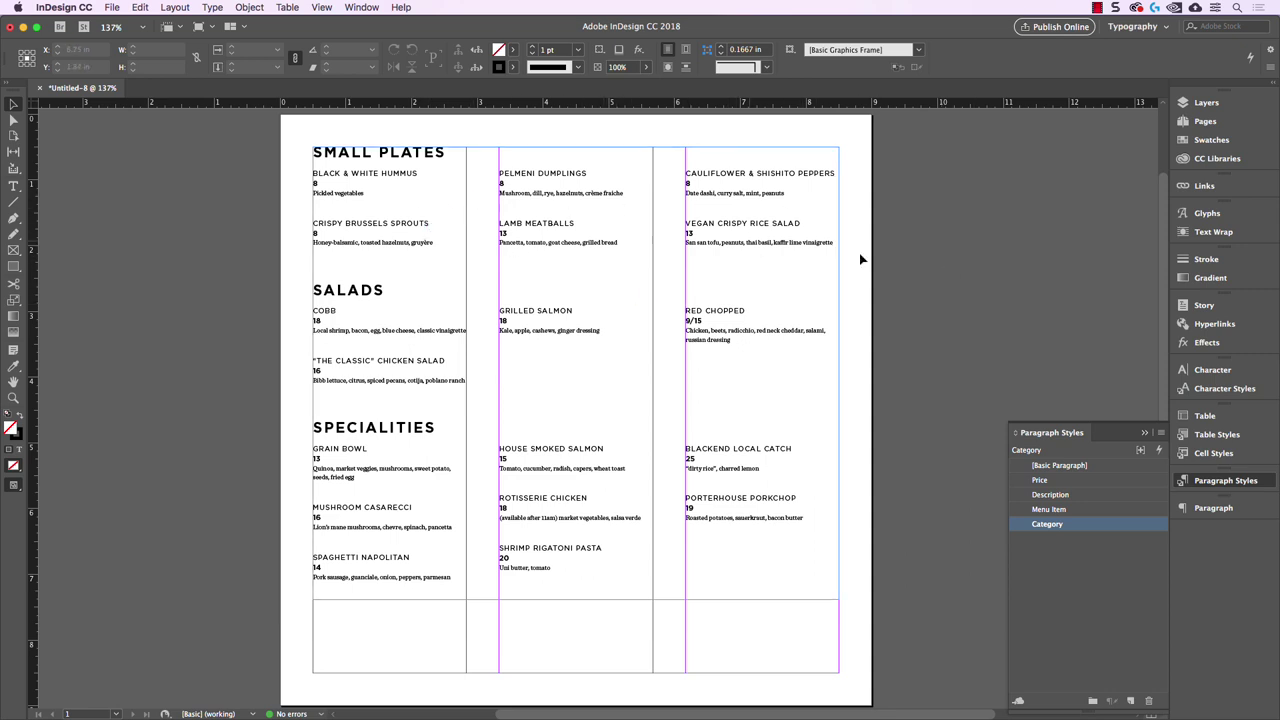
key("w")
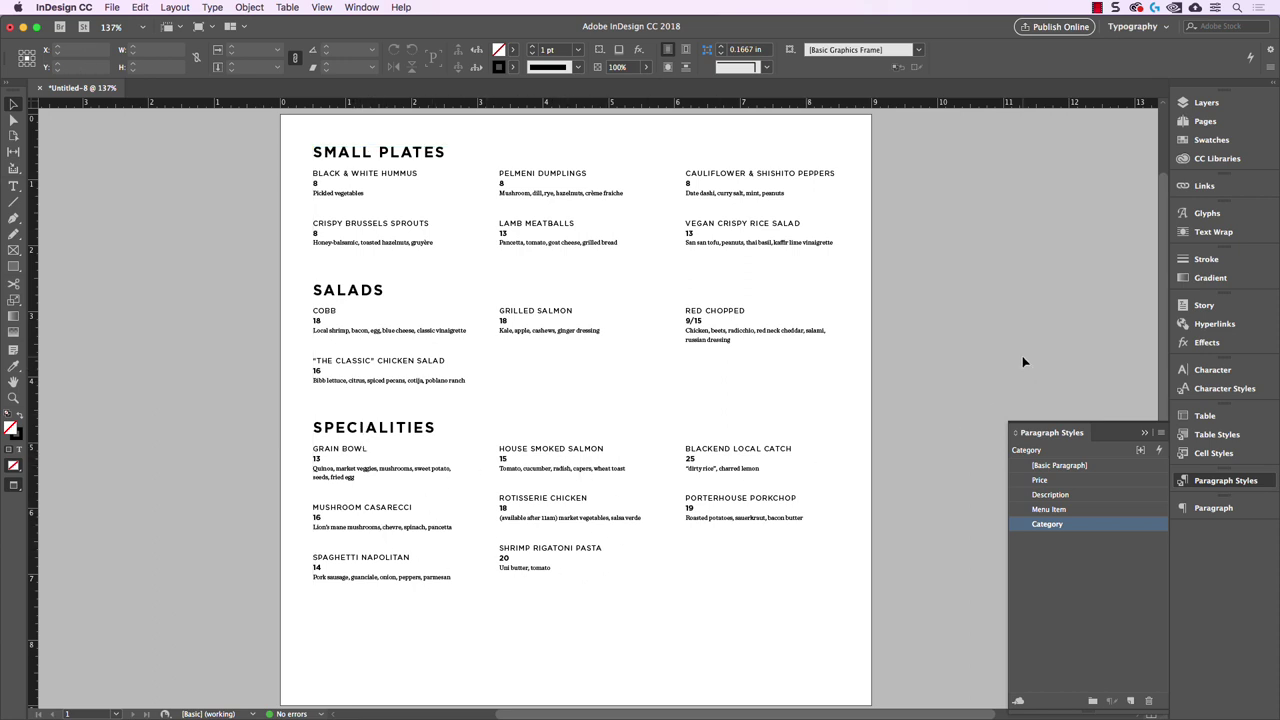
left_click(618, 192)
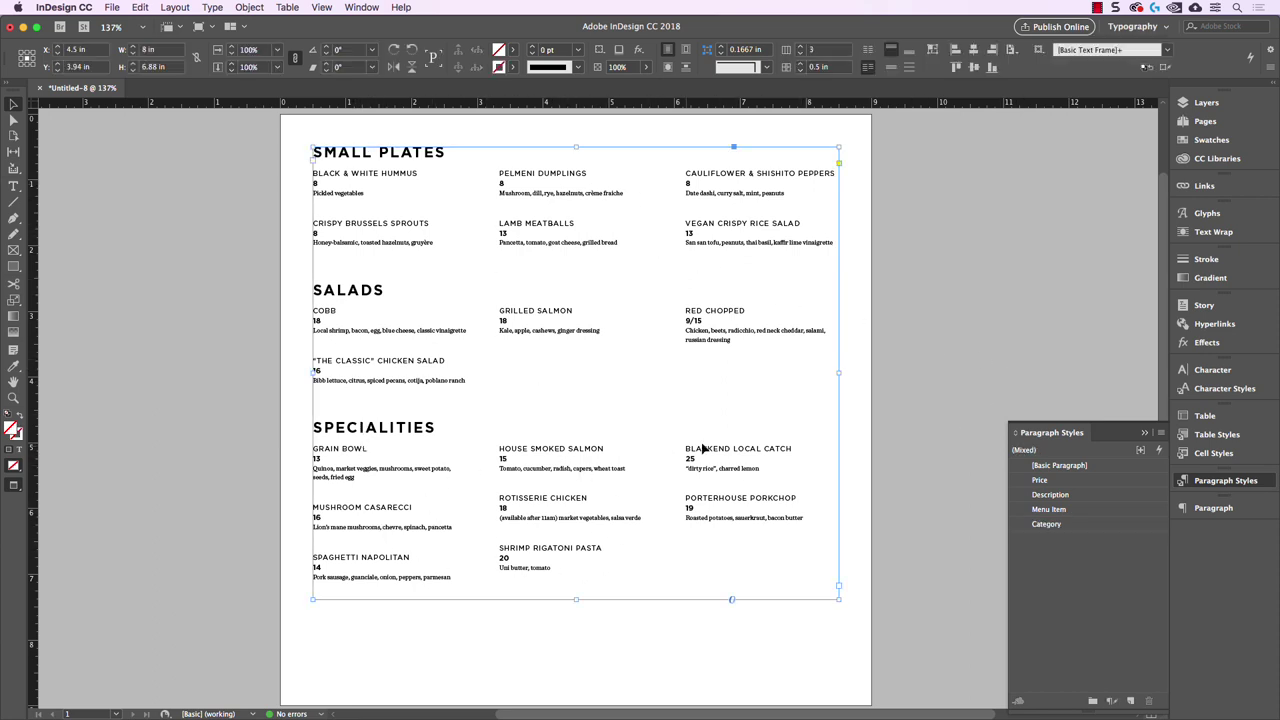
left_click(937, 255)
key("w")
left_click(794, 276)
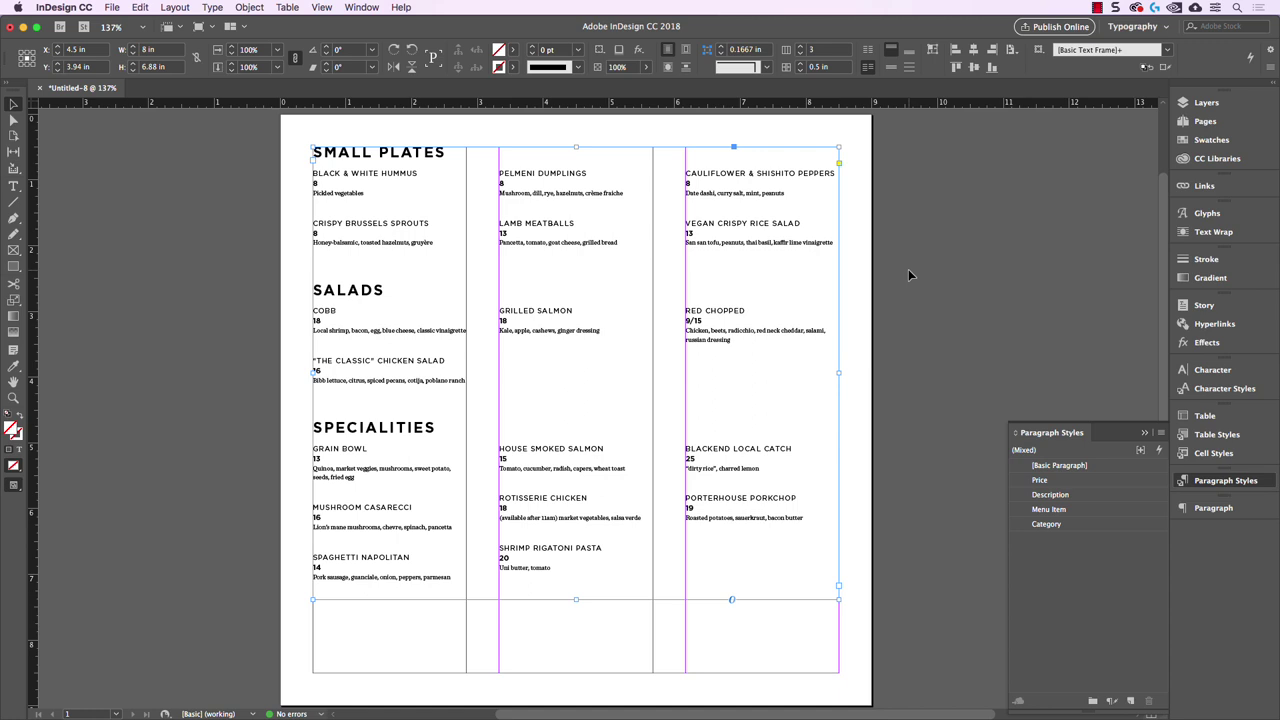
left_click(908, 273)
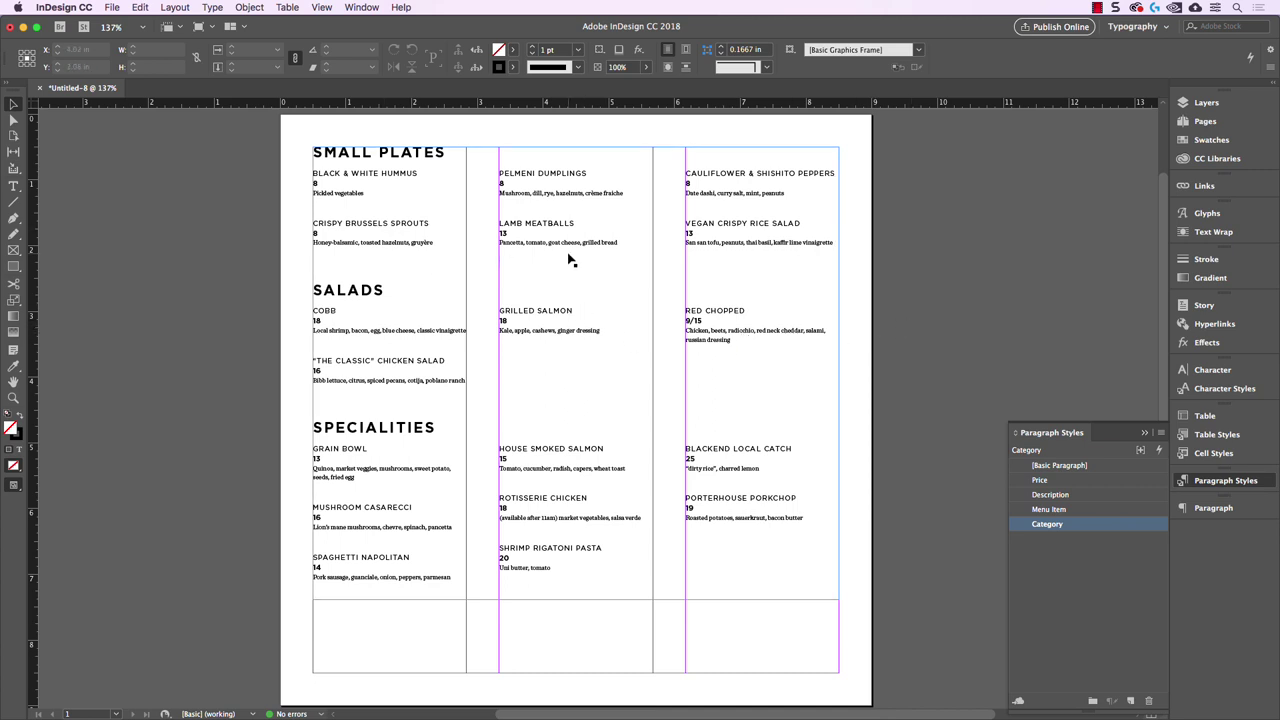
left_click(335, 200)
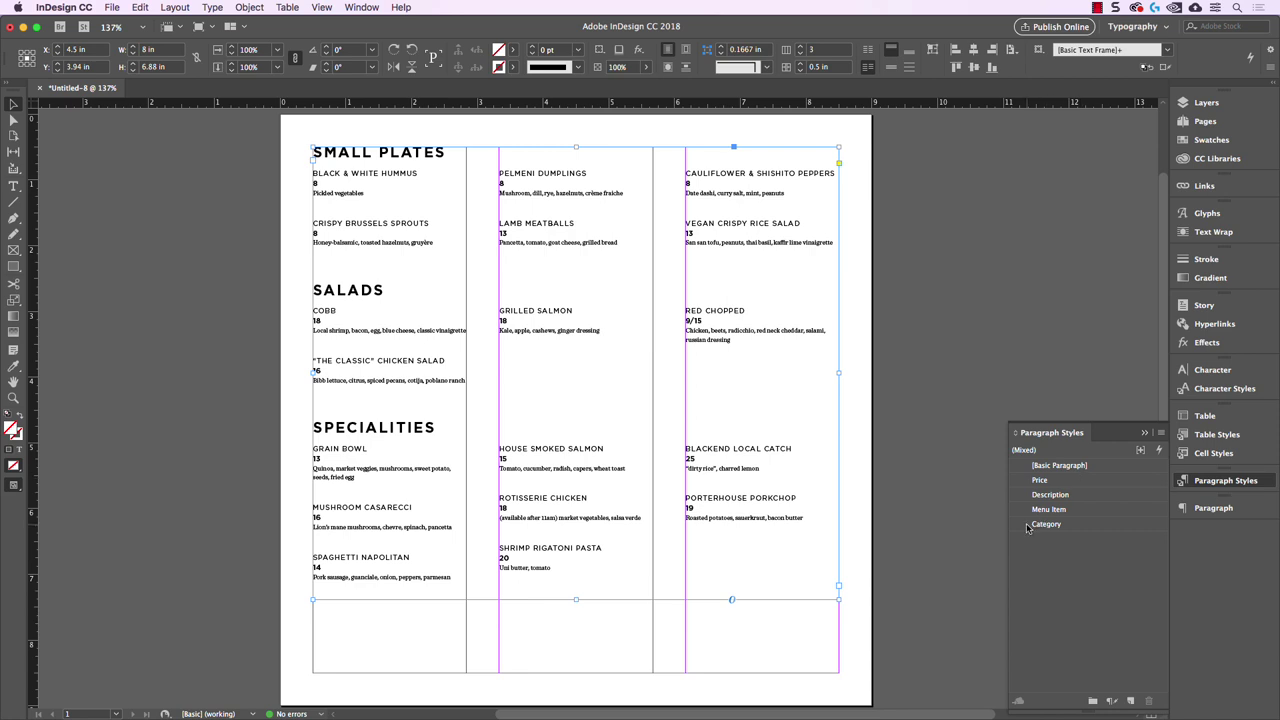
left_click(757, 276)
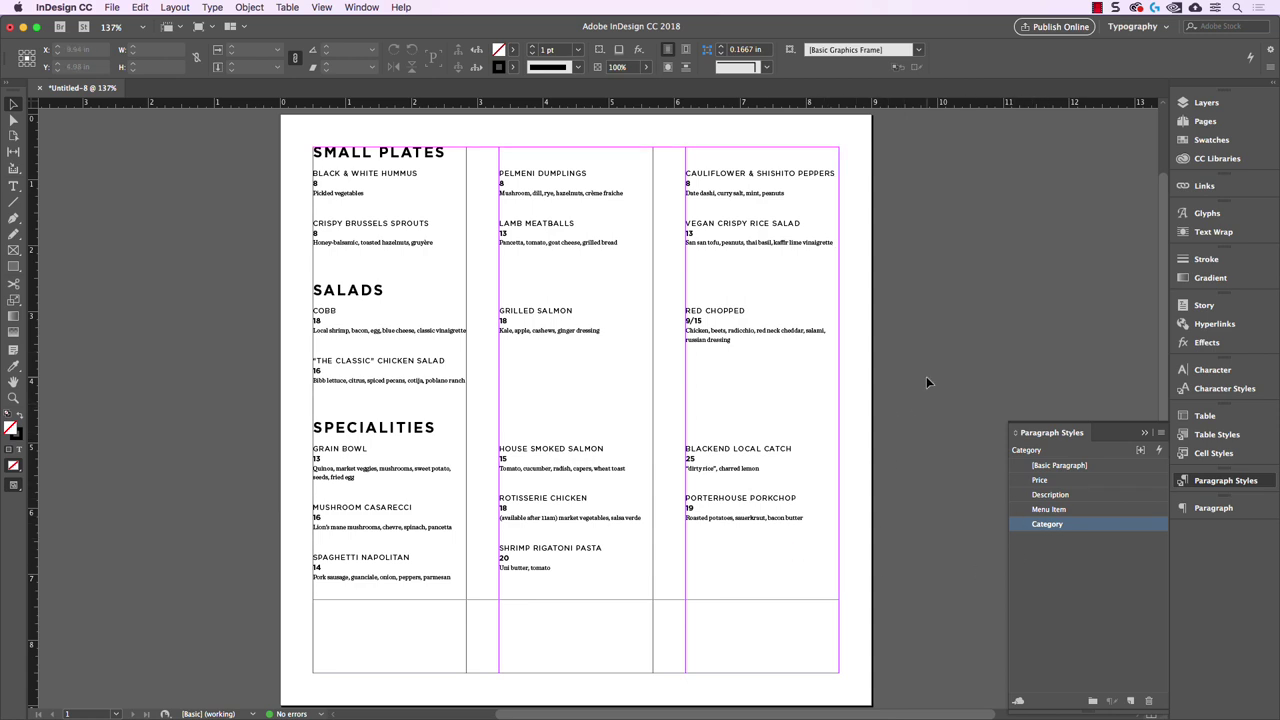
key("w")
left_click(620, 251)
key("w")
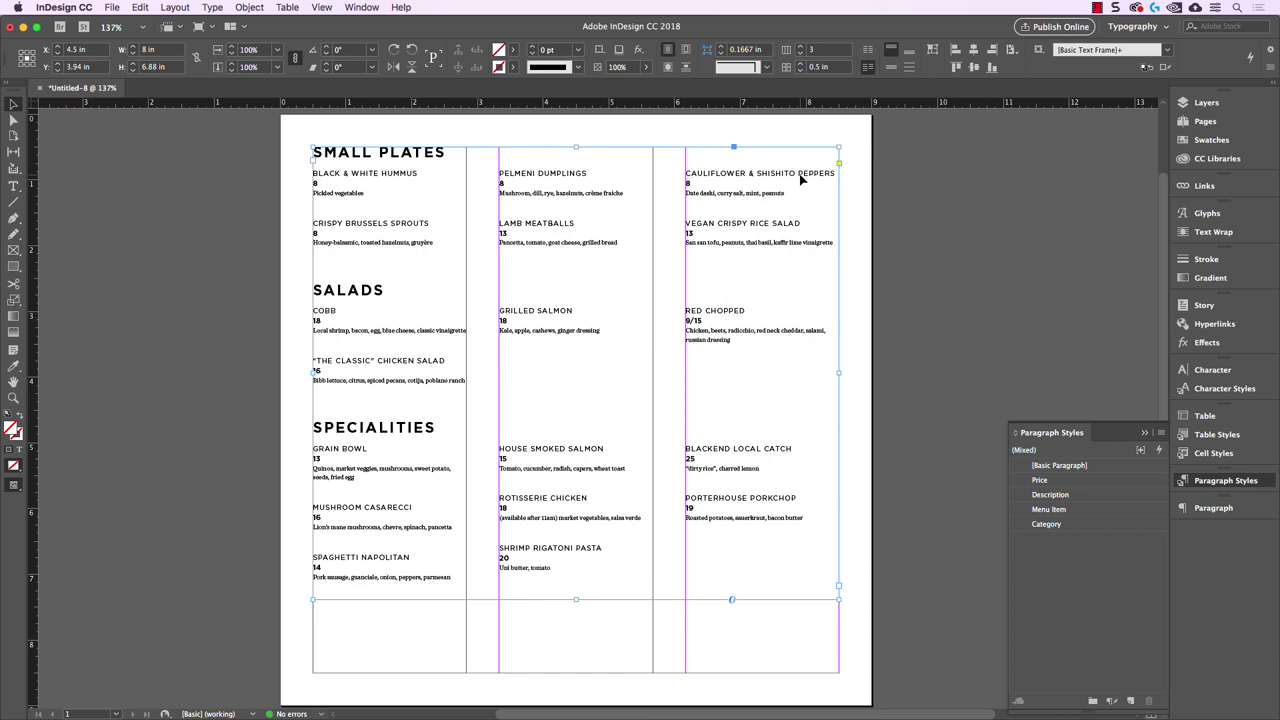
left_click(965, 210)
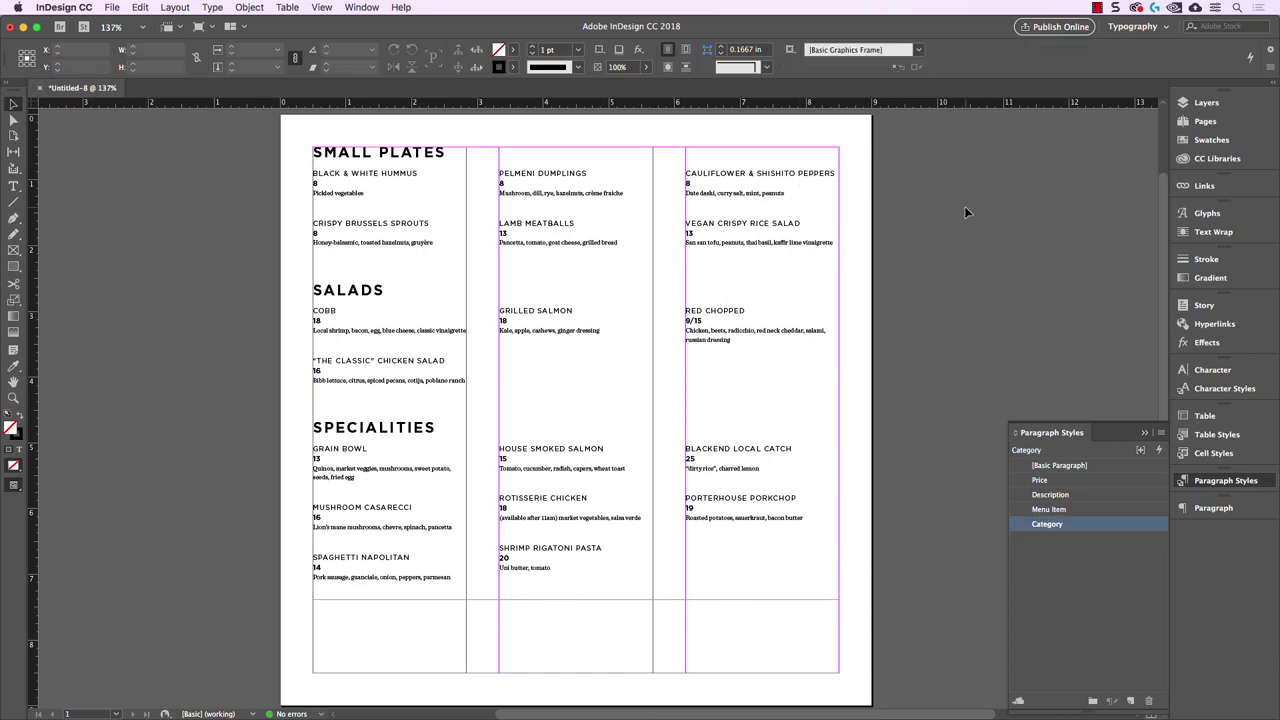
key("w")
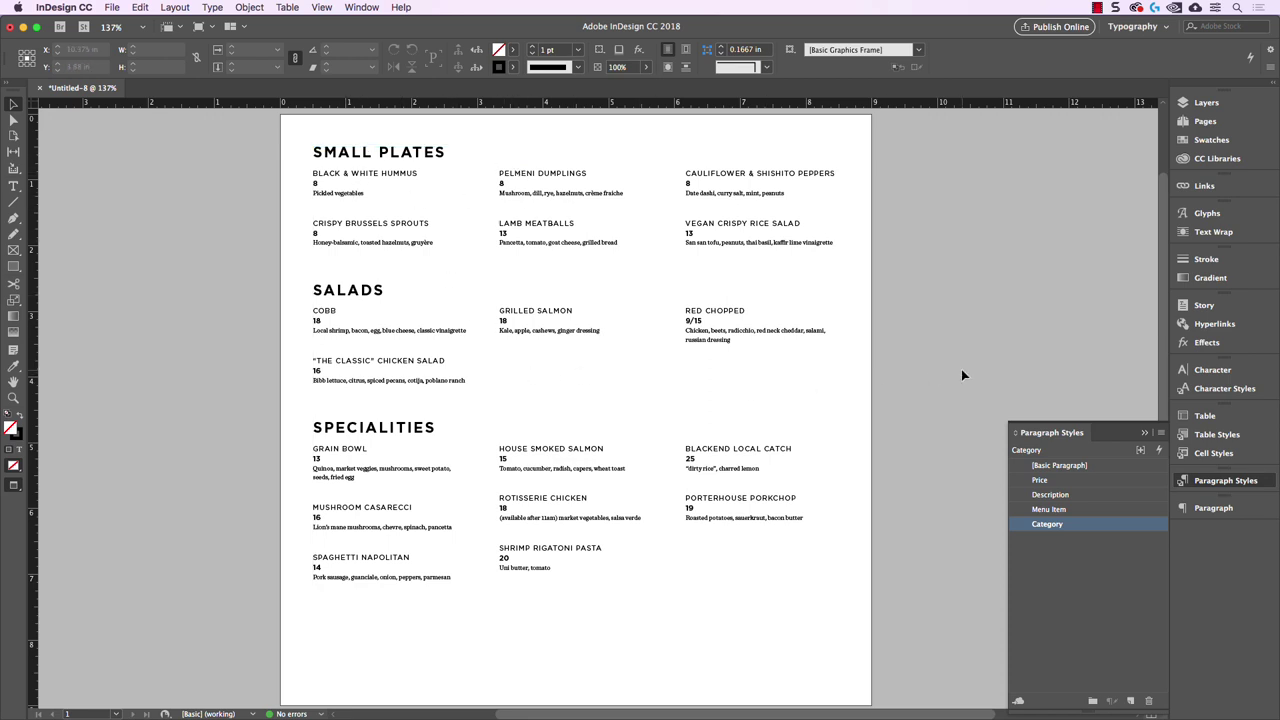
left_click(455, 292)
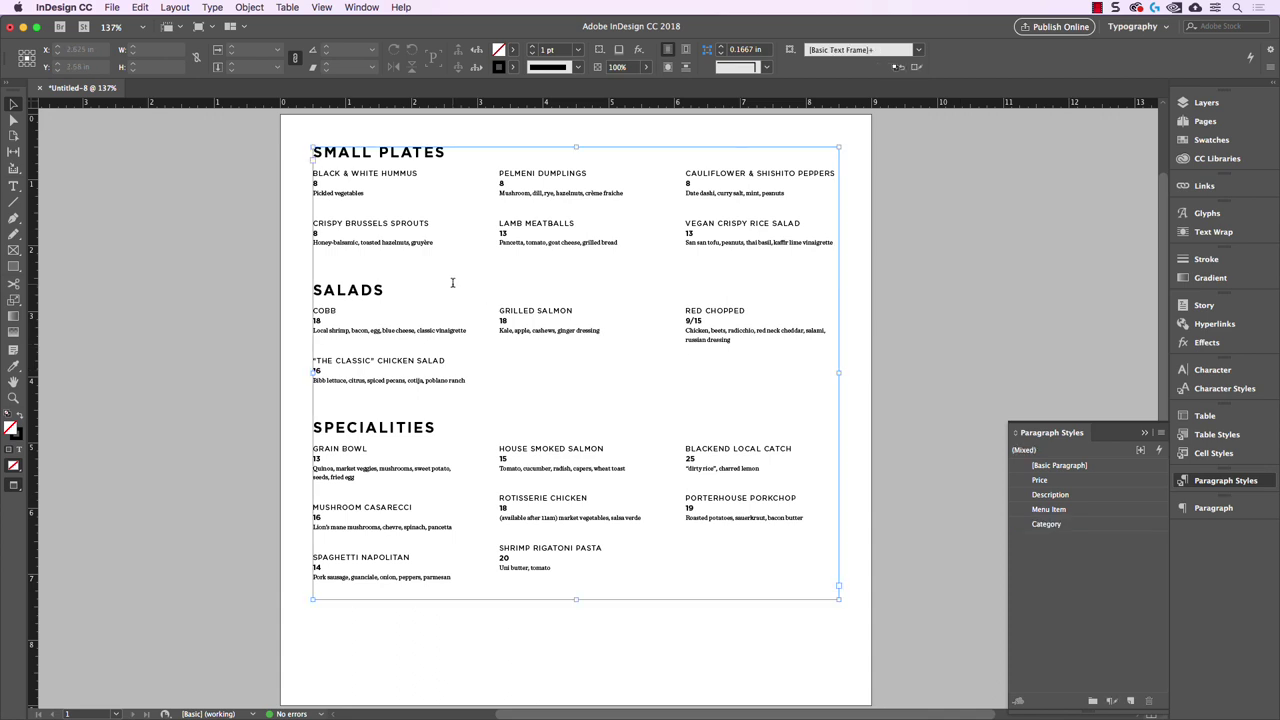
double_click(359, 204)
left_click_drag(337, 173, 573, 547)
left_click(461, 434)
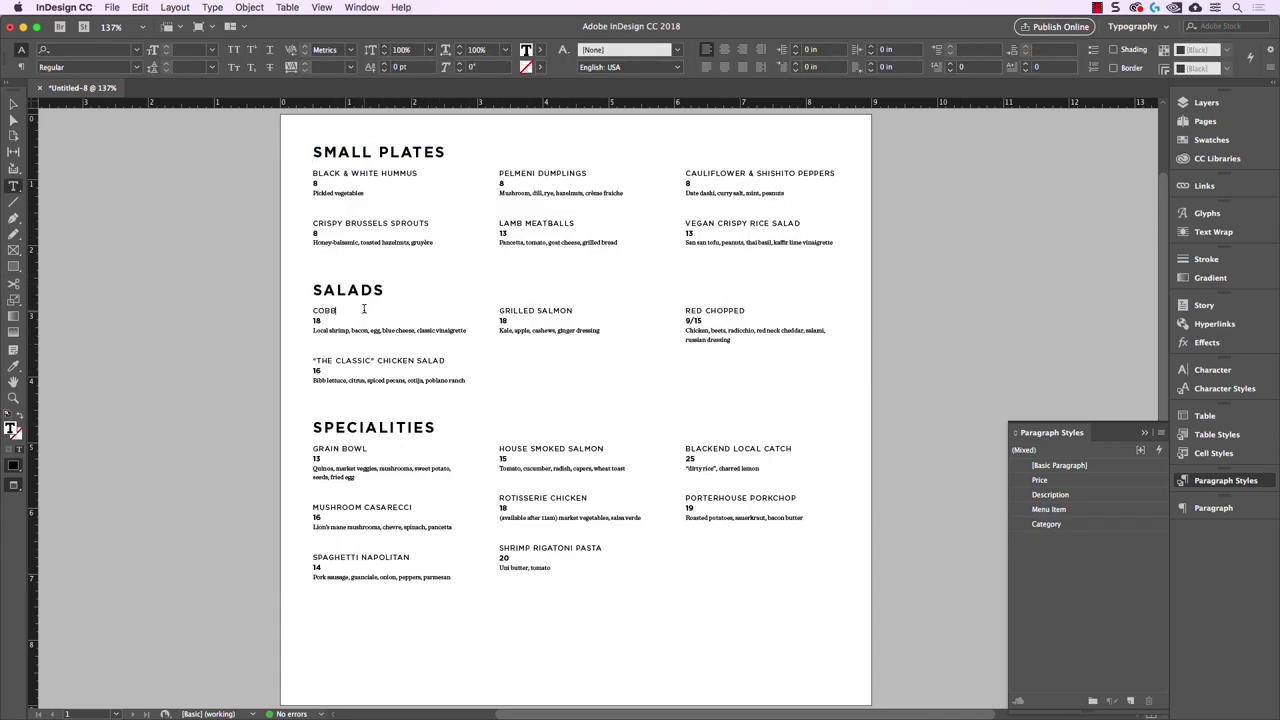
left_click_drag(313, 172, 416, 244)
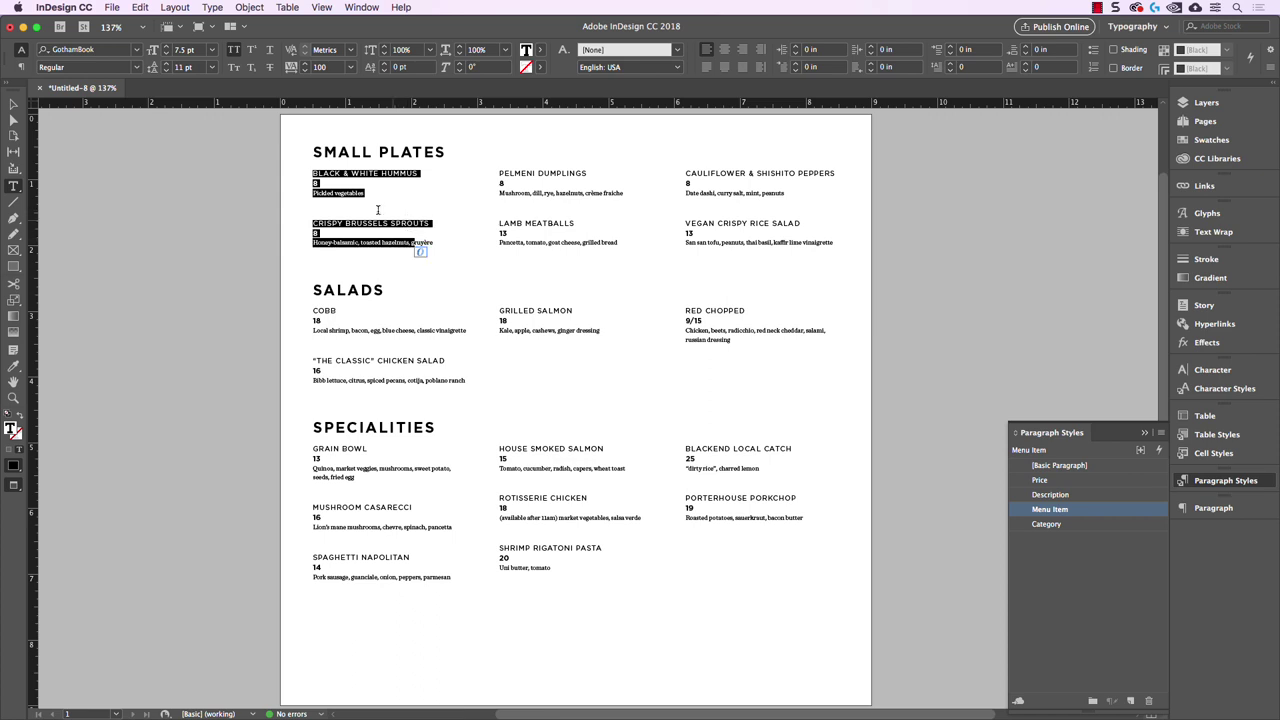
left_click(315, 207)
left_click_drag(350, 152, 589, 236)
key("Up")
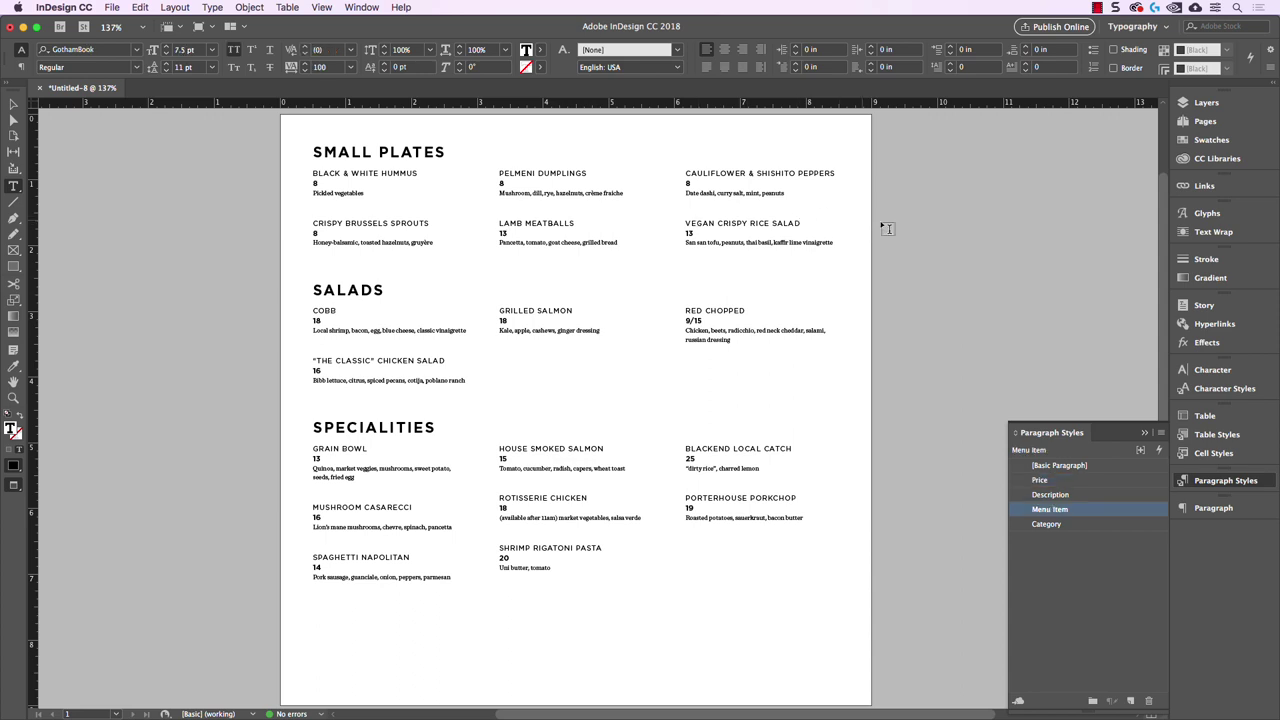
left_click(13, 104)
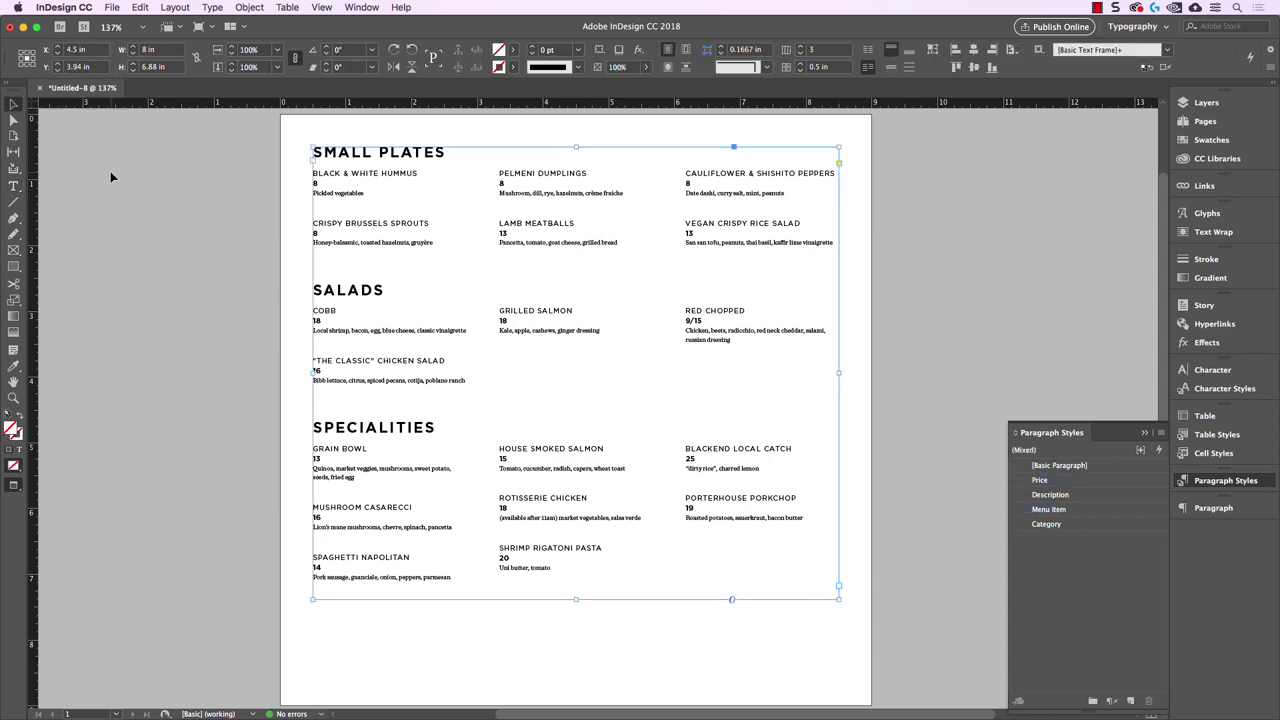